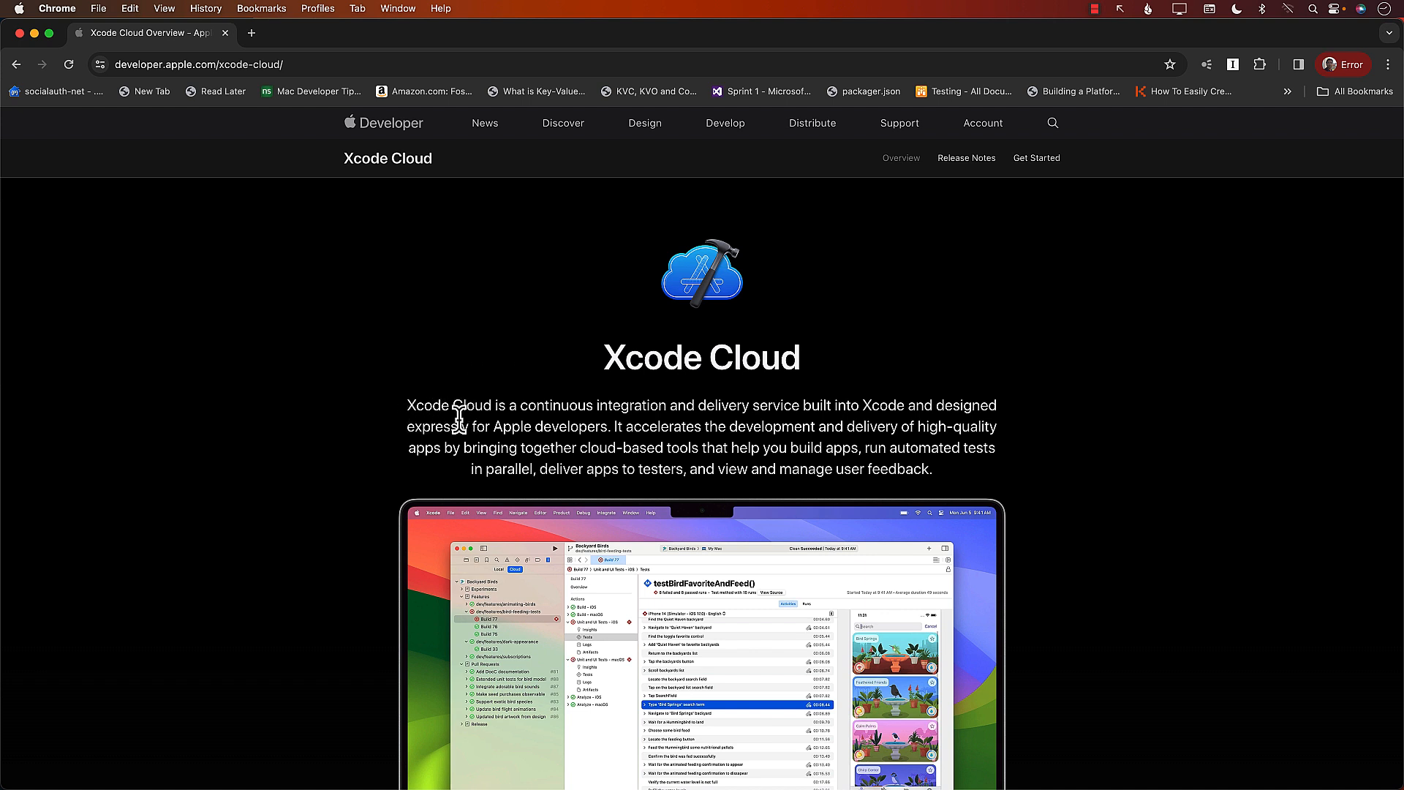
Step: Review the Xcode Cloud overview page's introduction and feature sections, including Automated workflows, Parallel testing and Built into Xcode
left_click_drag(405, 419, 953, 419)
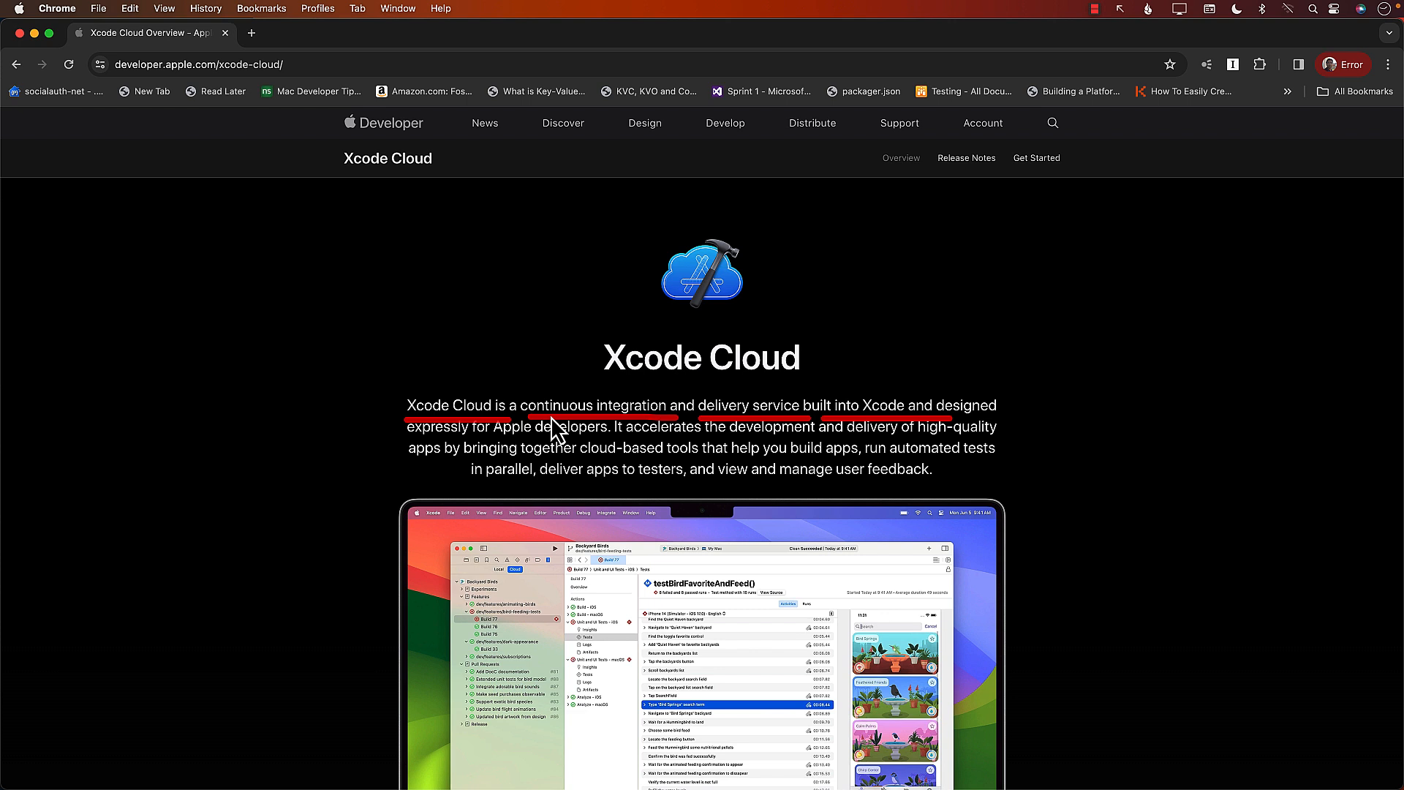
left_click_drag(695, 406, 801, 405)
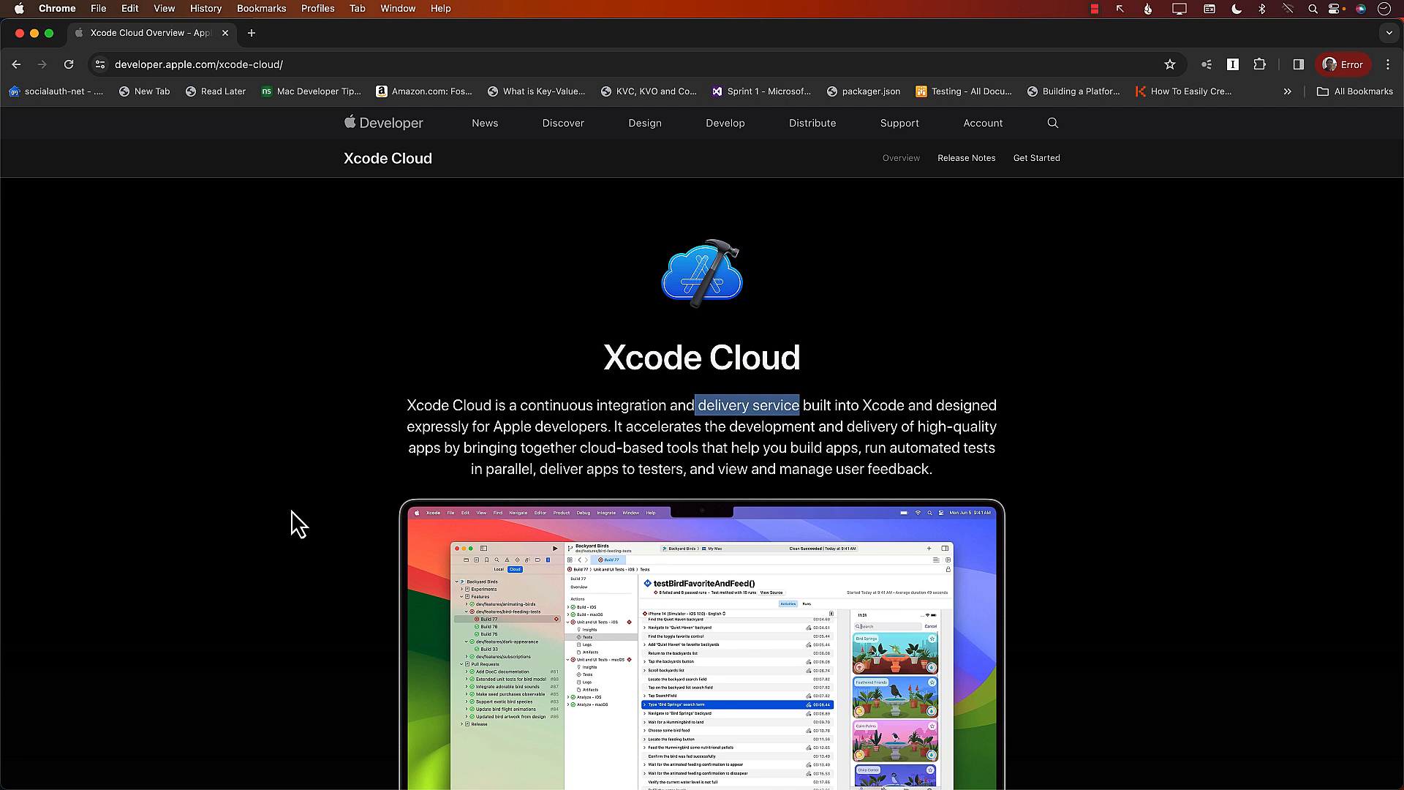
scroll(297, 523, "down", 10)
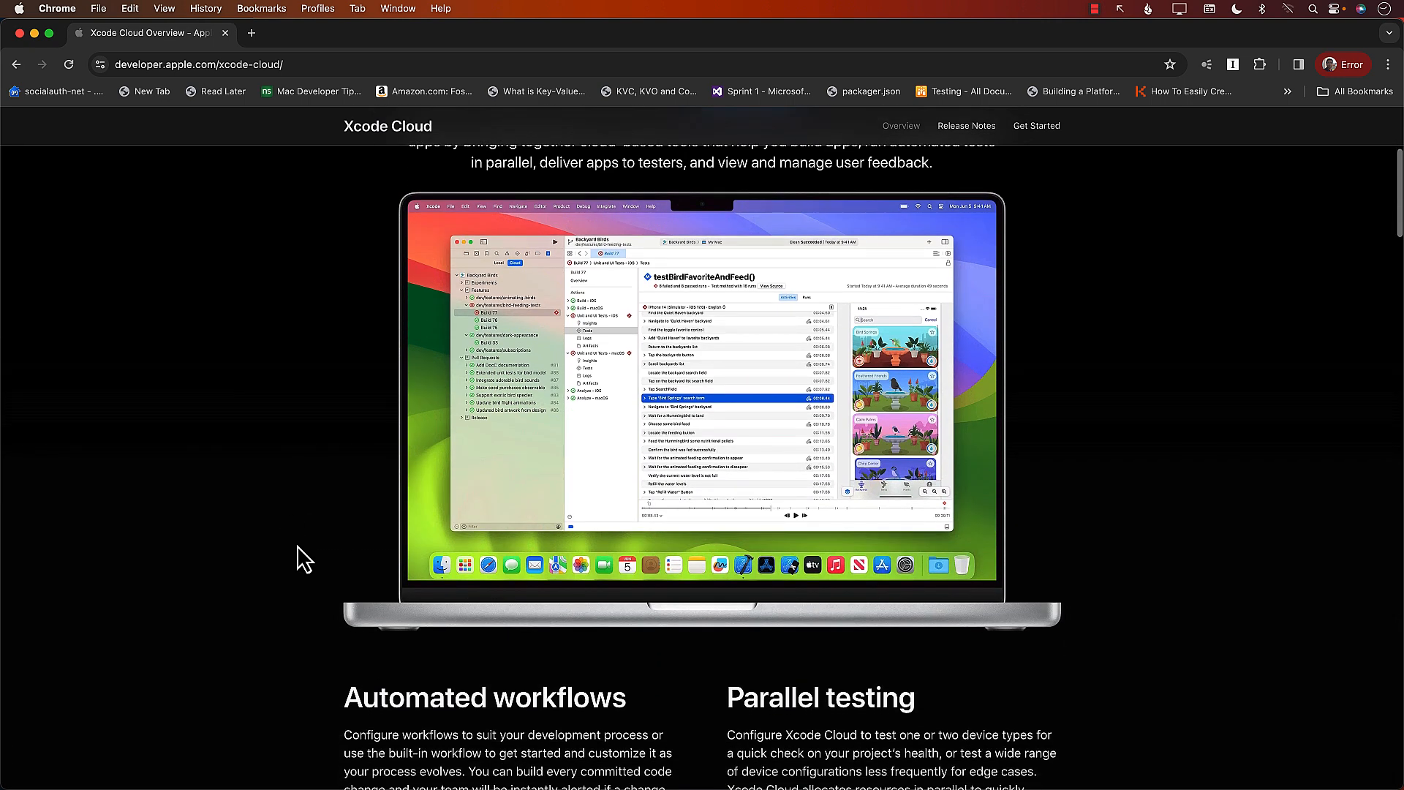
scroll(305, 558, "down", 3)
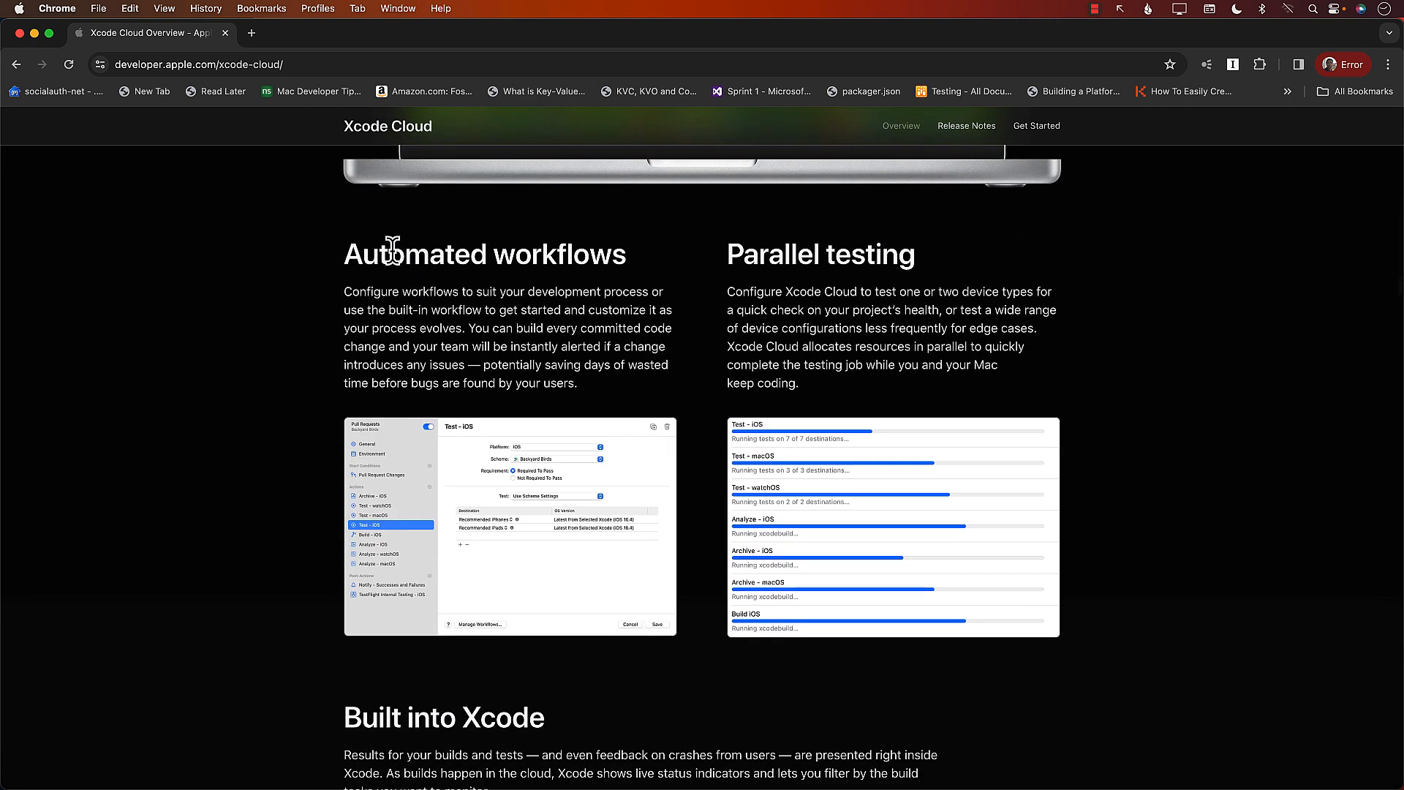
left_click_drag(389, 253, 625, 262)
left_click_drag(732, 252, 959, 266)
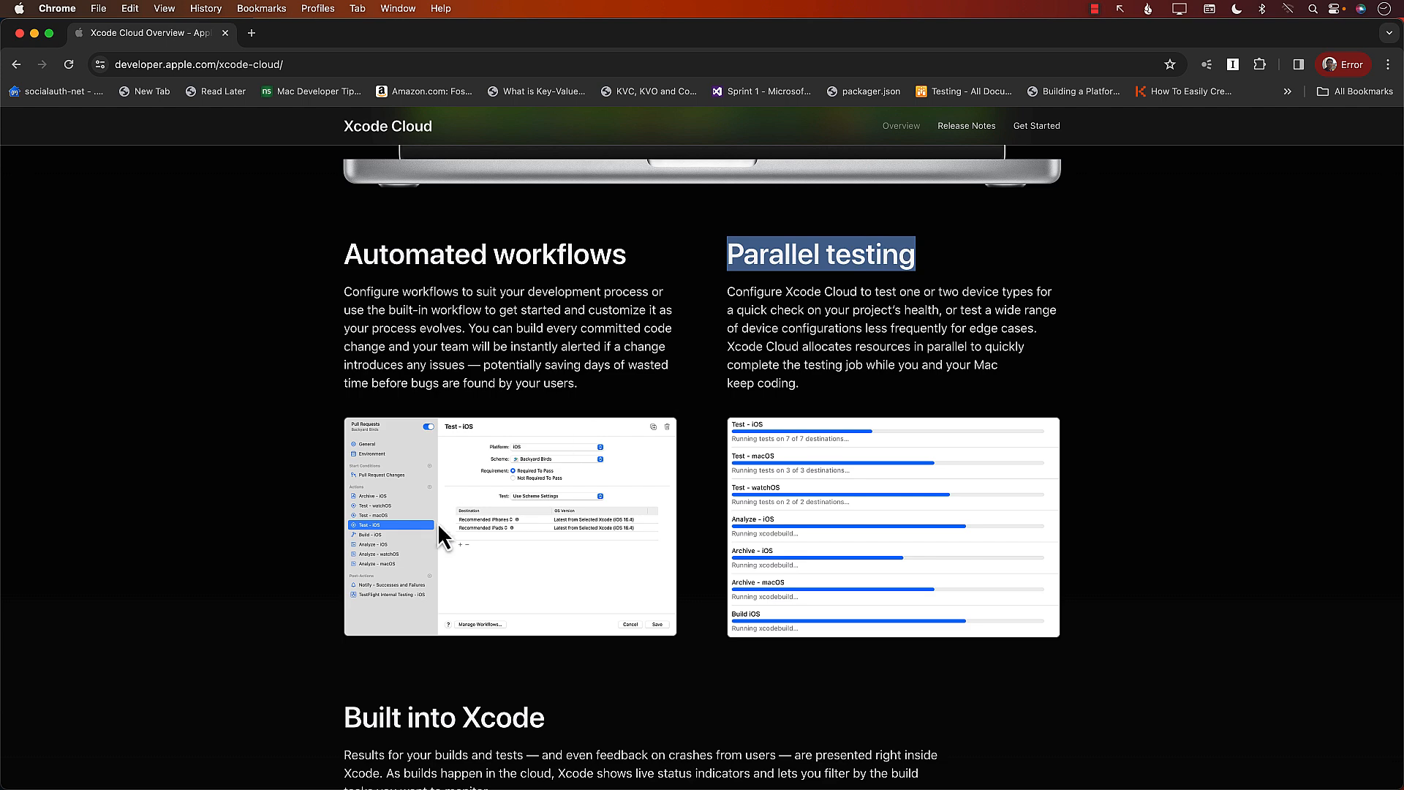
scroll(446, 516, "down", 5)
scroll(441, 534, "down", 7)
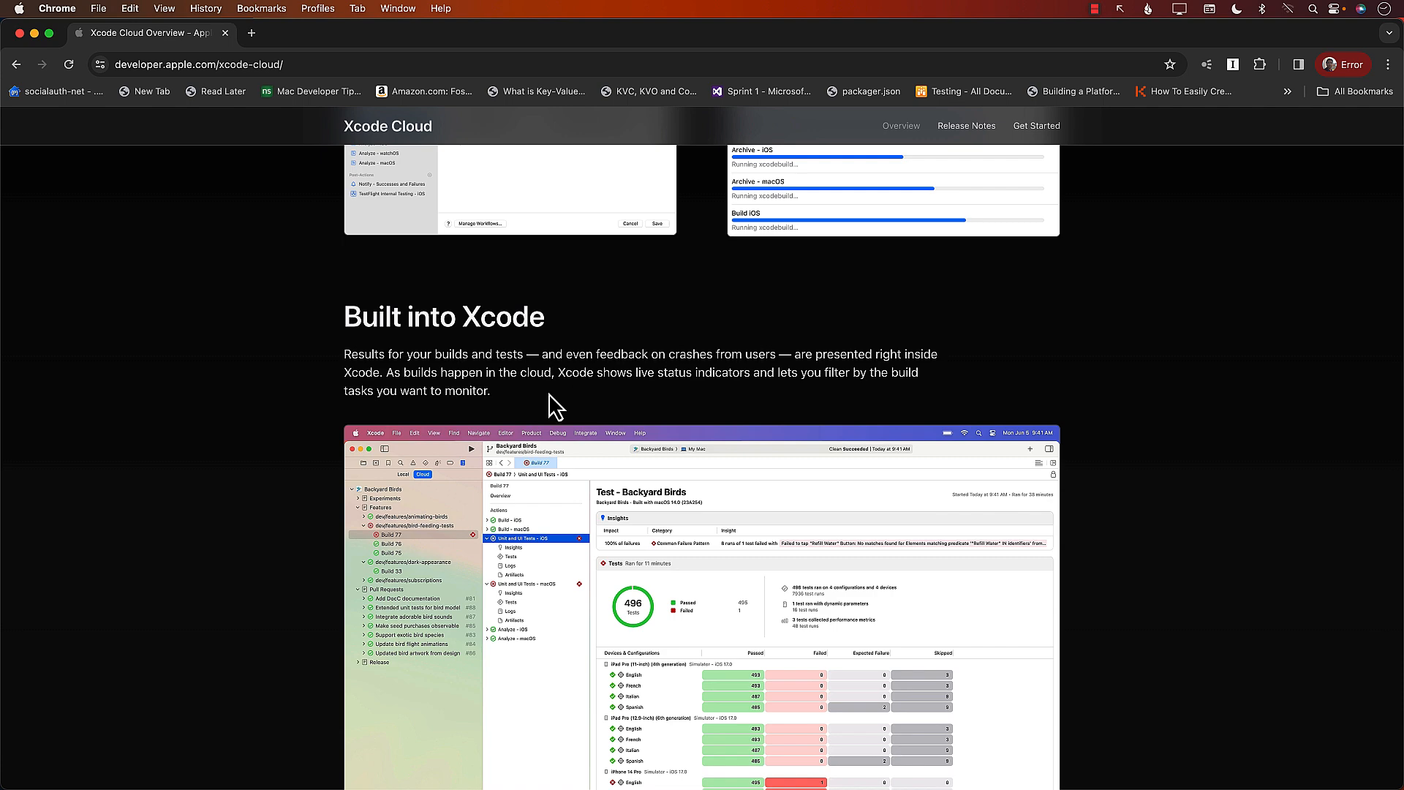
scroll(550, 401, "down", 20)
scroll(549, 393, "down", 20)
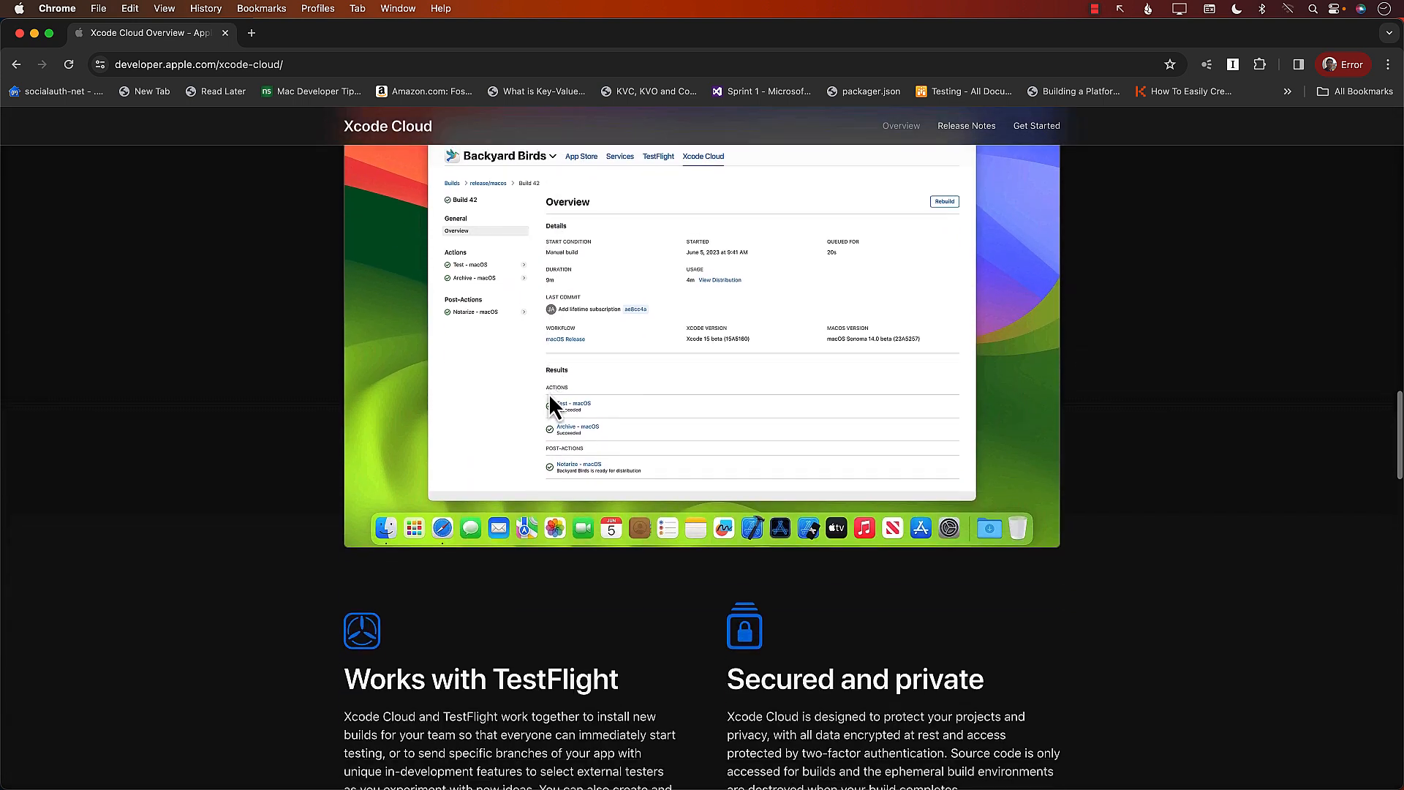
scroll(550, 393, "down", 10)
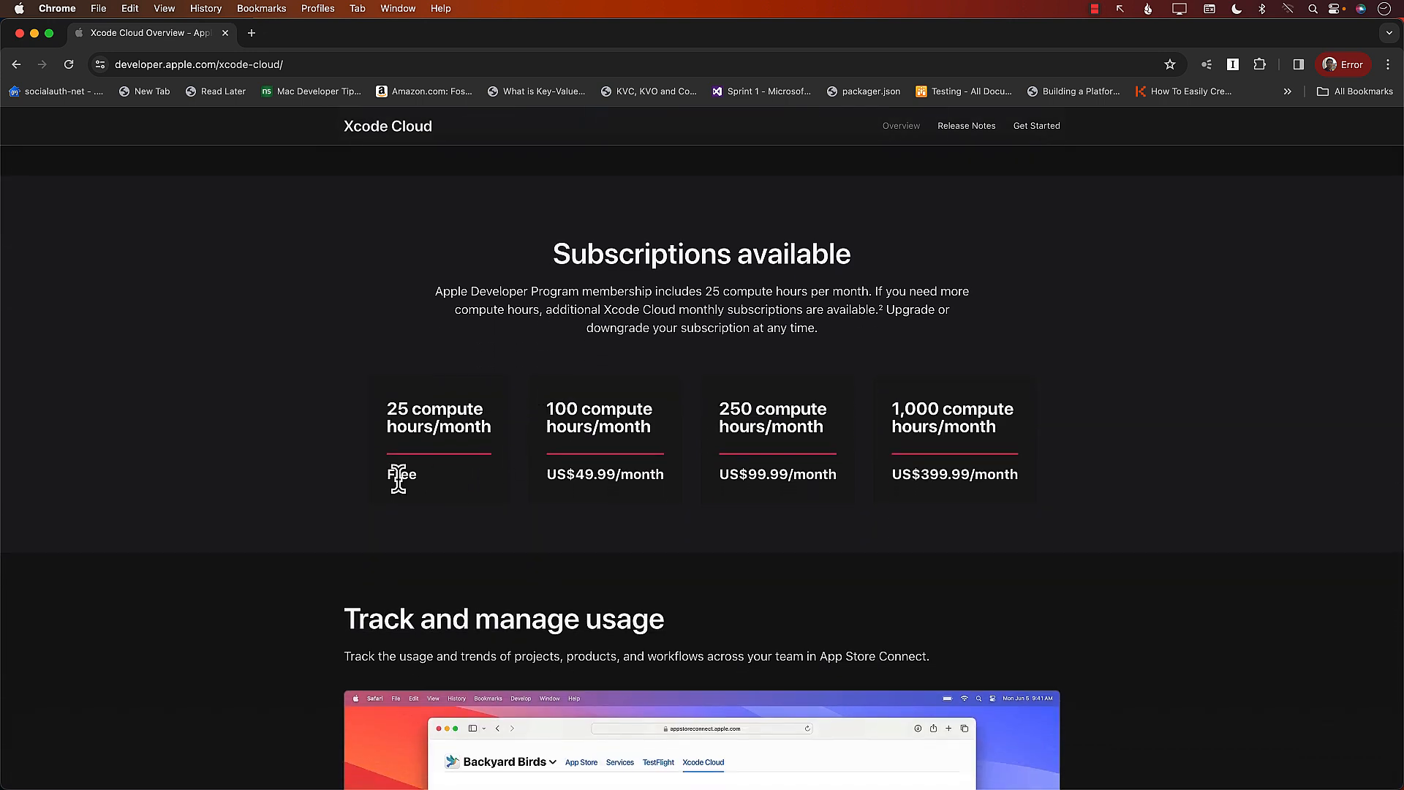
Step: Examine the available Xcode Cloud subscription plans, focusing on the free 25 compute hours/month tier
mouse_move(338, 520)
left_mouse_down()
mouse_move(366, 520)
mouse_move(530, 351)
left_mouse_up()
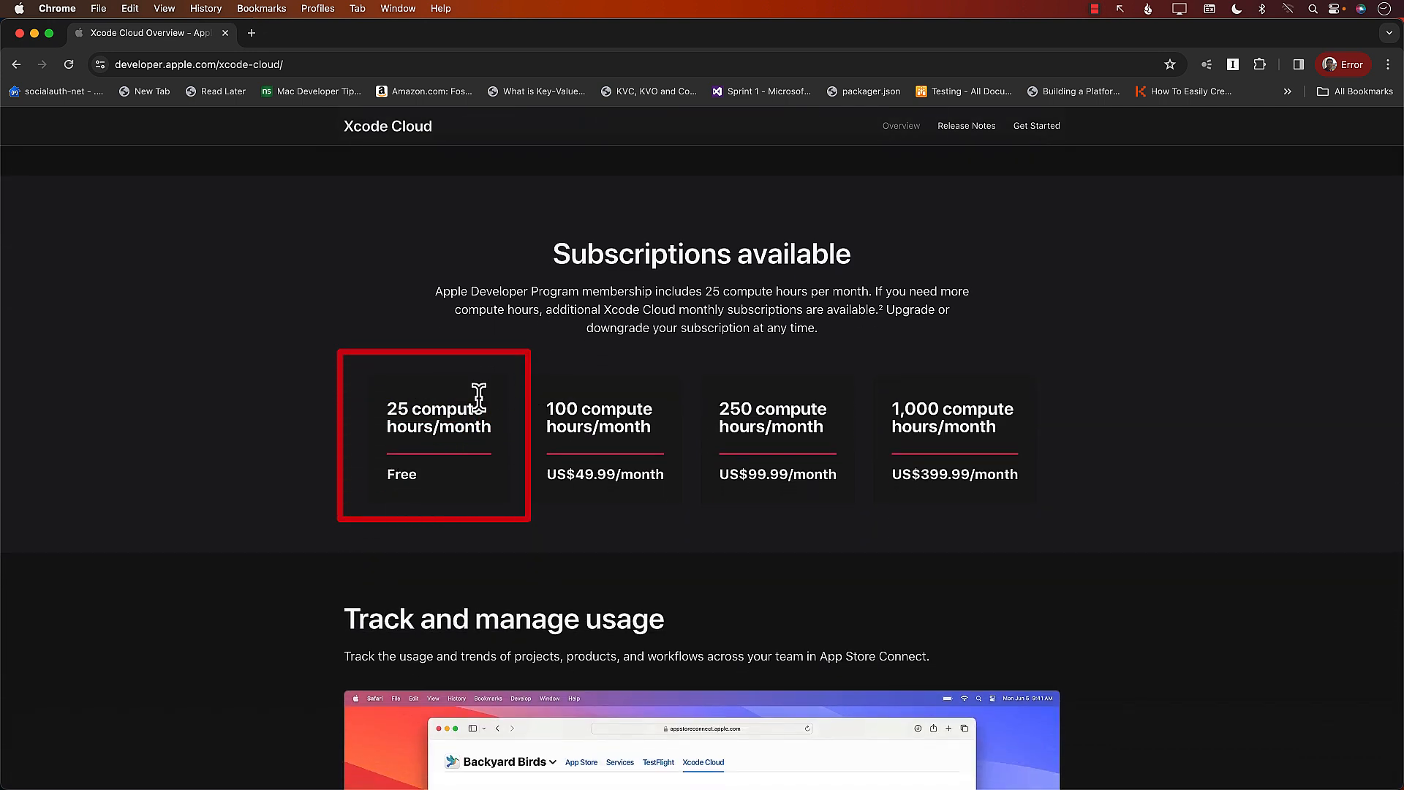
mouse_move(388, 408)
left_mouse_down()
mouse_move(470, 408)
mouse_move(505, 442)
left_mouse_up()
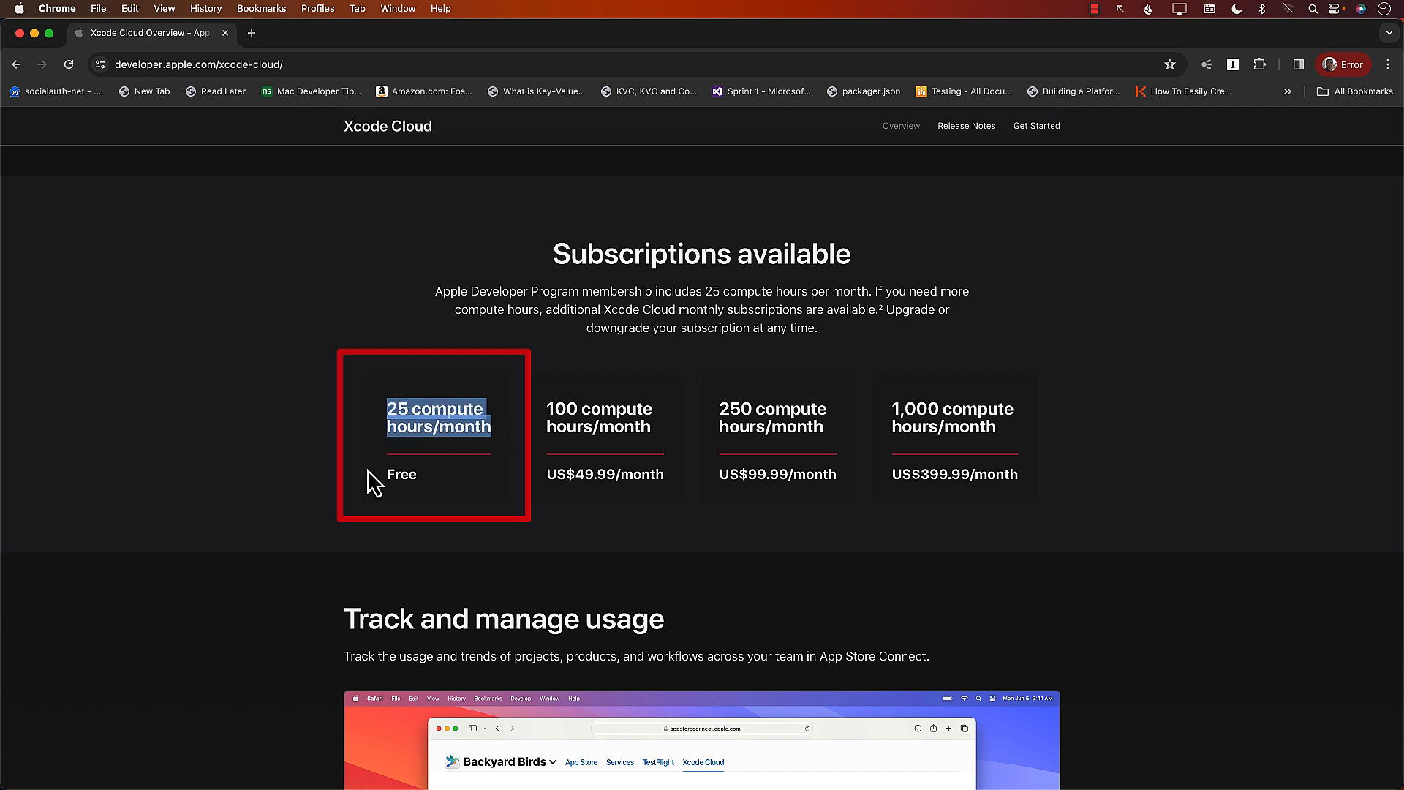
left_click(296, 495)
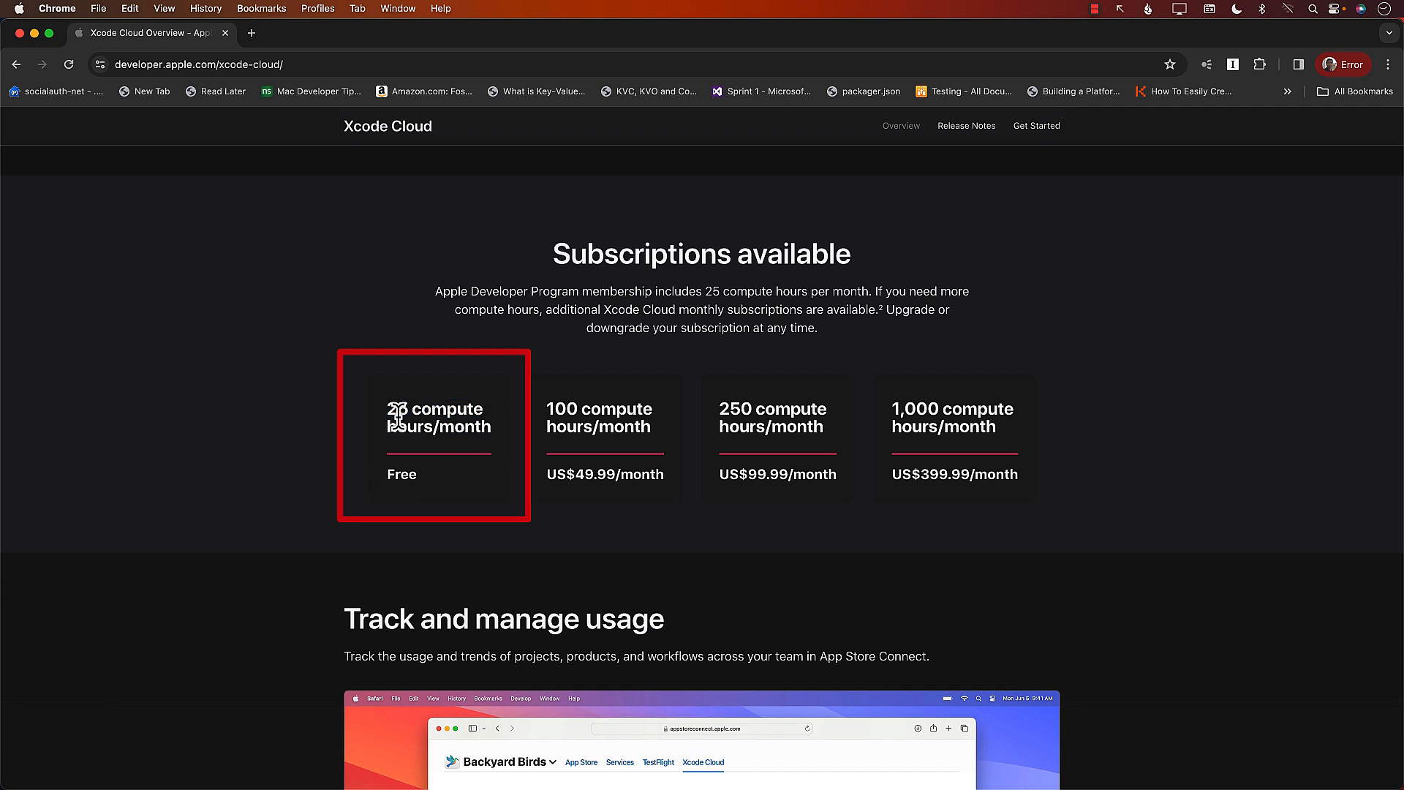
left_click_drag(388, 407, 455, 432)
left_click(455, 435)
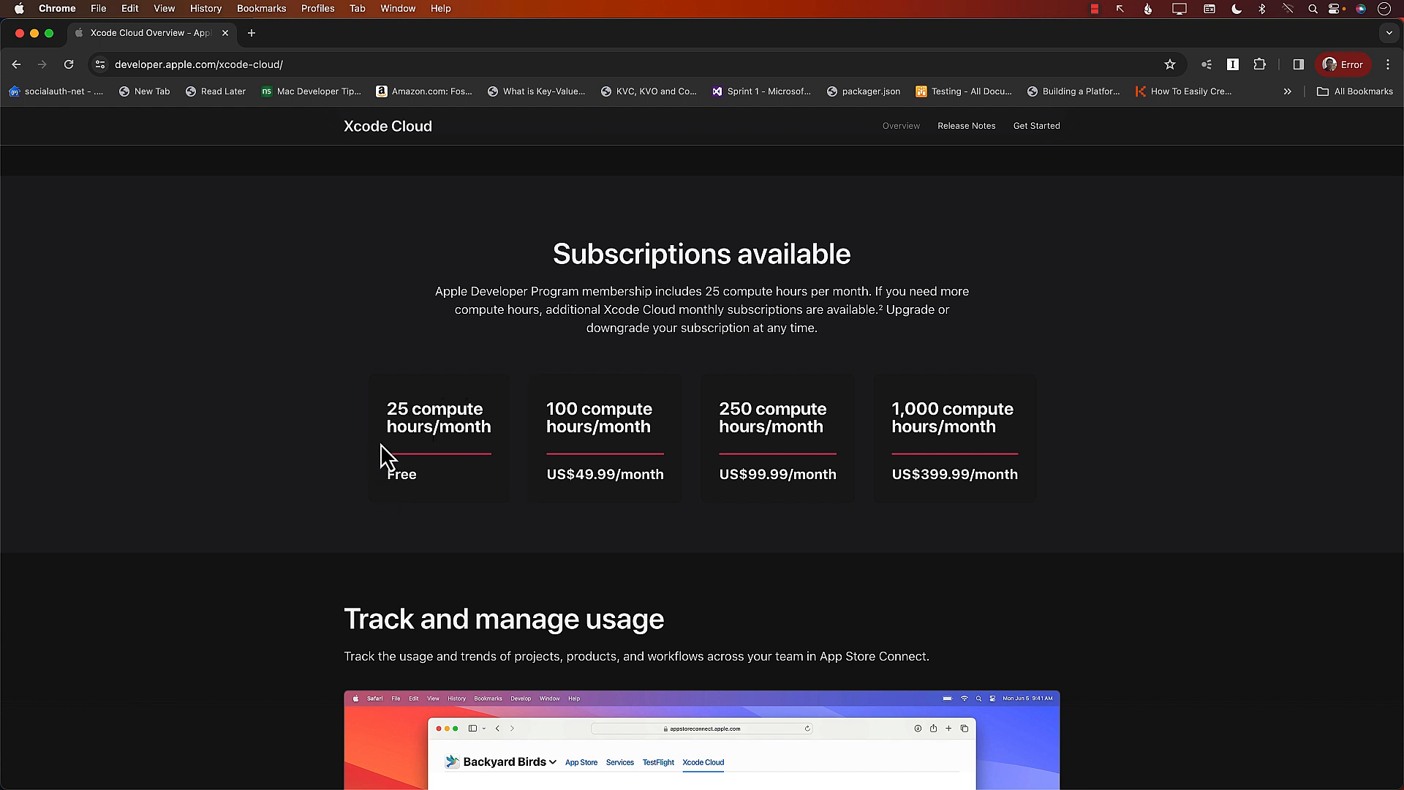
left_click_drag(81, 234, 80, 286)
mouse_move(118, 238)
left_mouse_down()
mouse_move(125, 291)
mouse_move(117, 244)
left_mouse_up()
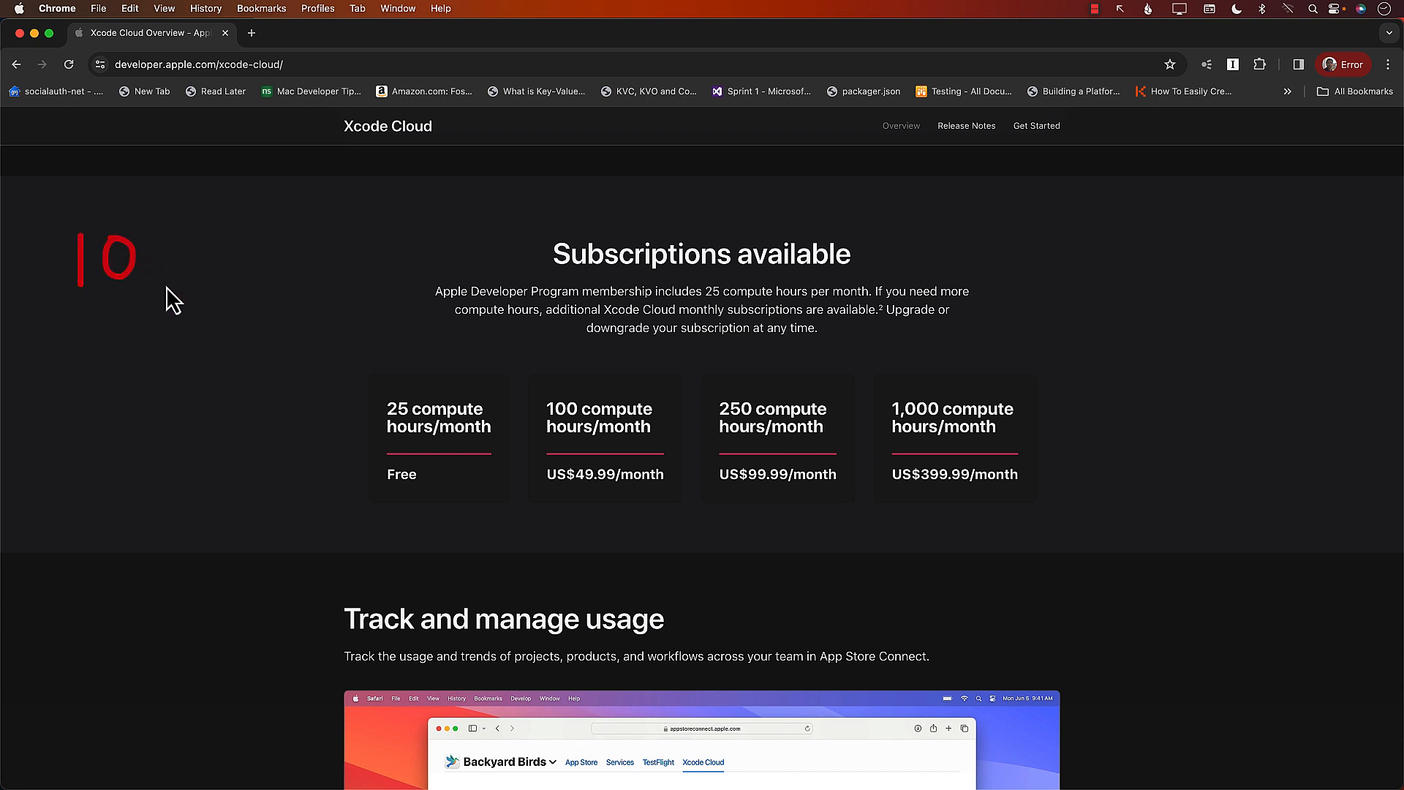
left_click_drag(80, 302, 141, 291)
left_click(257, 374)
left_click_drag(151, 264, 198, 264)
mouse_move(179, 244)
left_mouse_down()
mouse_move(184, 293)
mouse_move(337, 363)
mouse_move(379, 399)
left_mouse_up()
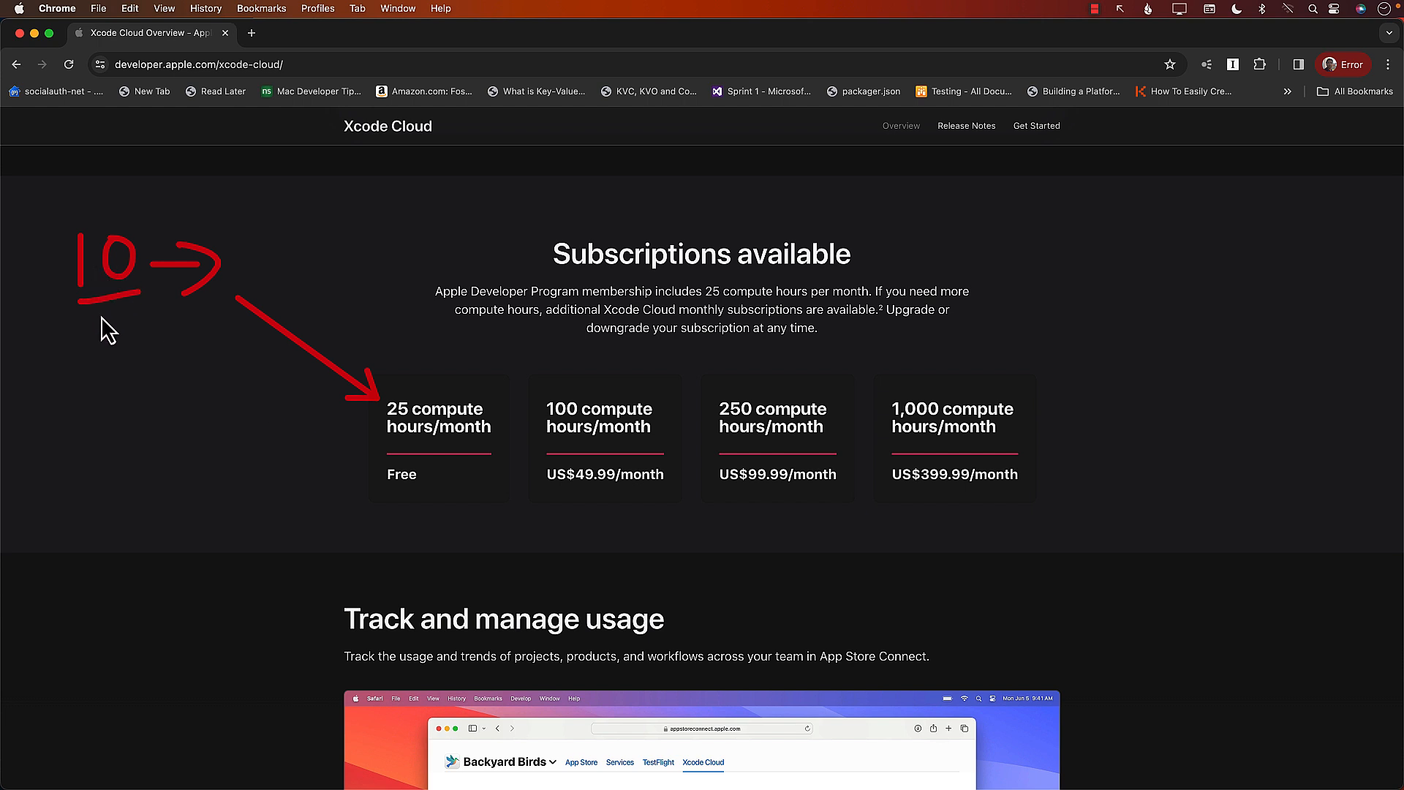
mouse_move(121, 323)
left_mouse_down()
mouse_move(94, 352)
mouse_move(110, 414)
left_mouse_up()
left_click(103, 381)
left_click(135, 452)
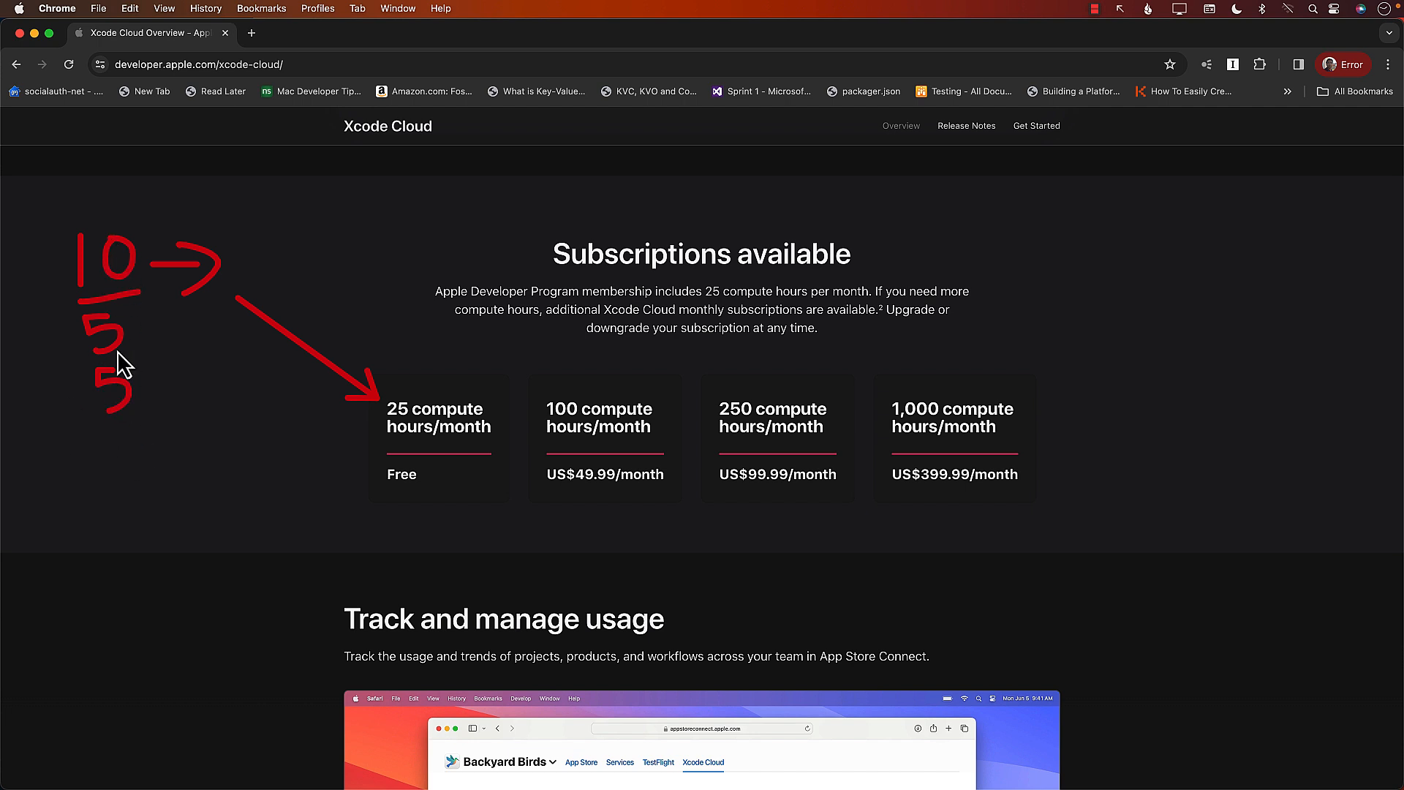
key("Escape")
left_click_drag(389, 410, 508, 451)
left_click(410, 468)
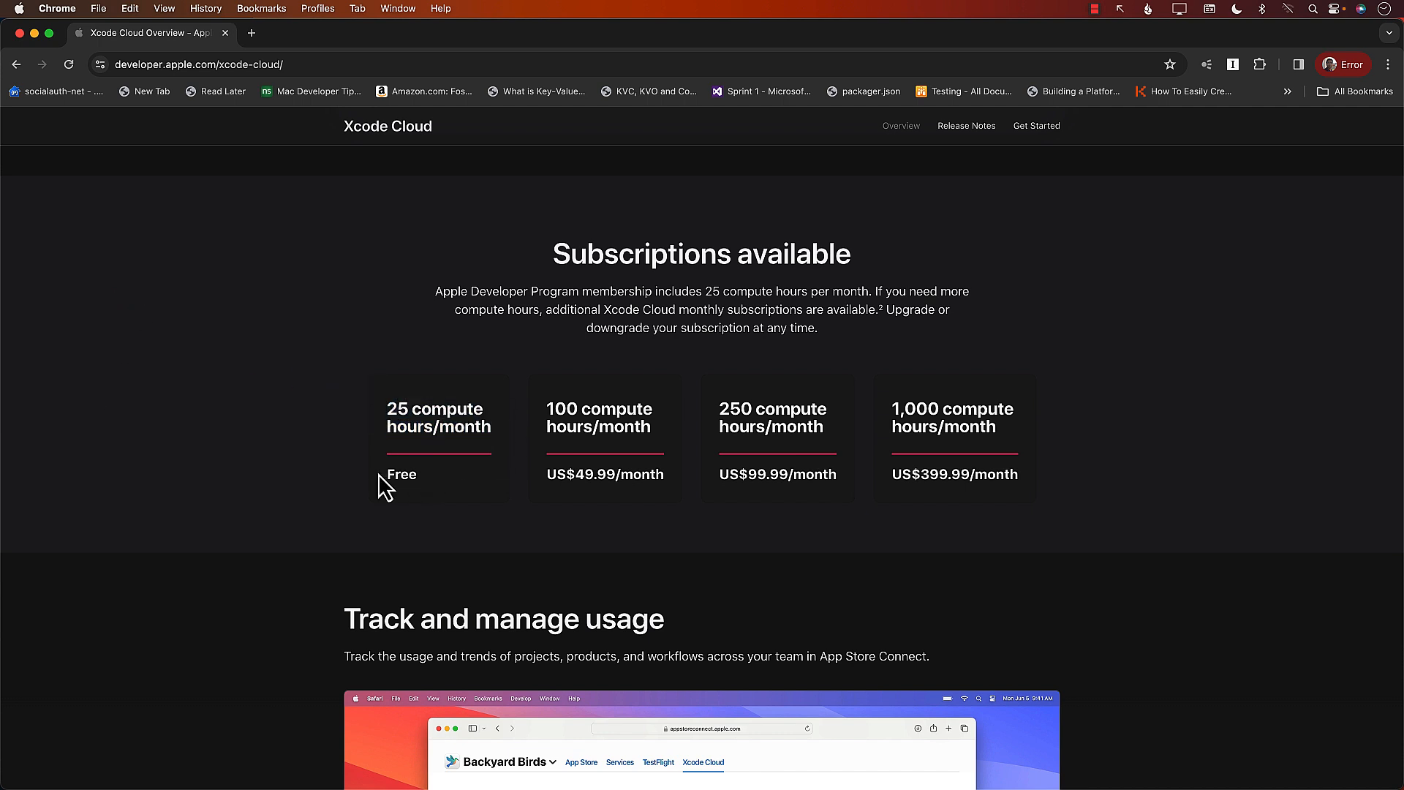
left_click_drag(384, 408, 476, 438)
left_click(402, 434)
left_click_drag(387, 408, 463, 461)
left_click(454, 474)
scroll(353, 479, "down", 4)
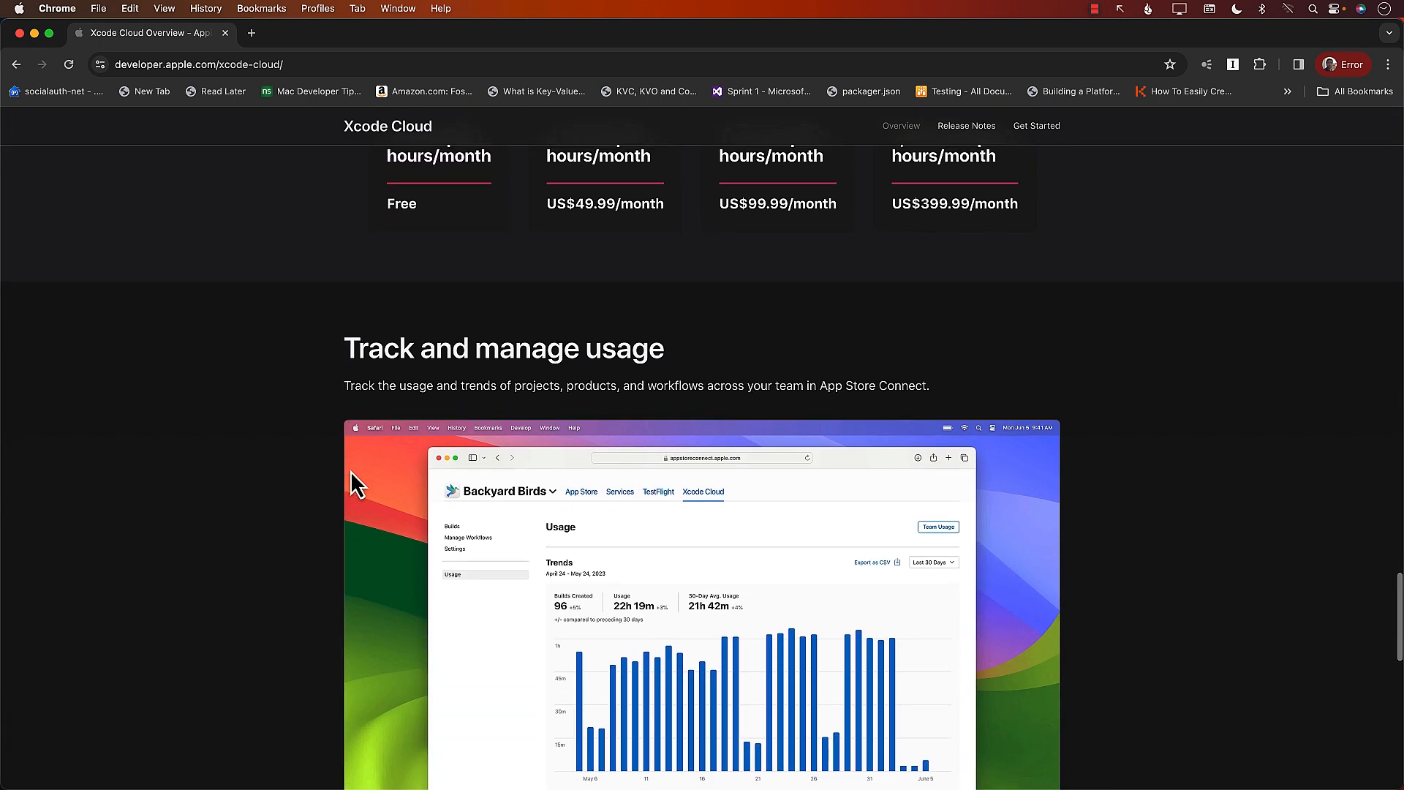
scroll(350, 472, "up", 10)
scroll(351, 473, "up", 20)
scroll(351, 473, "up", 3)
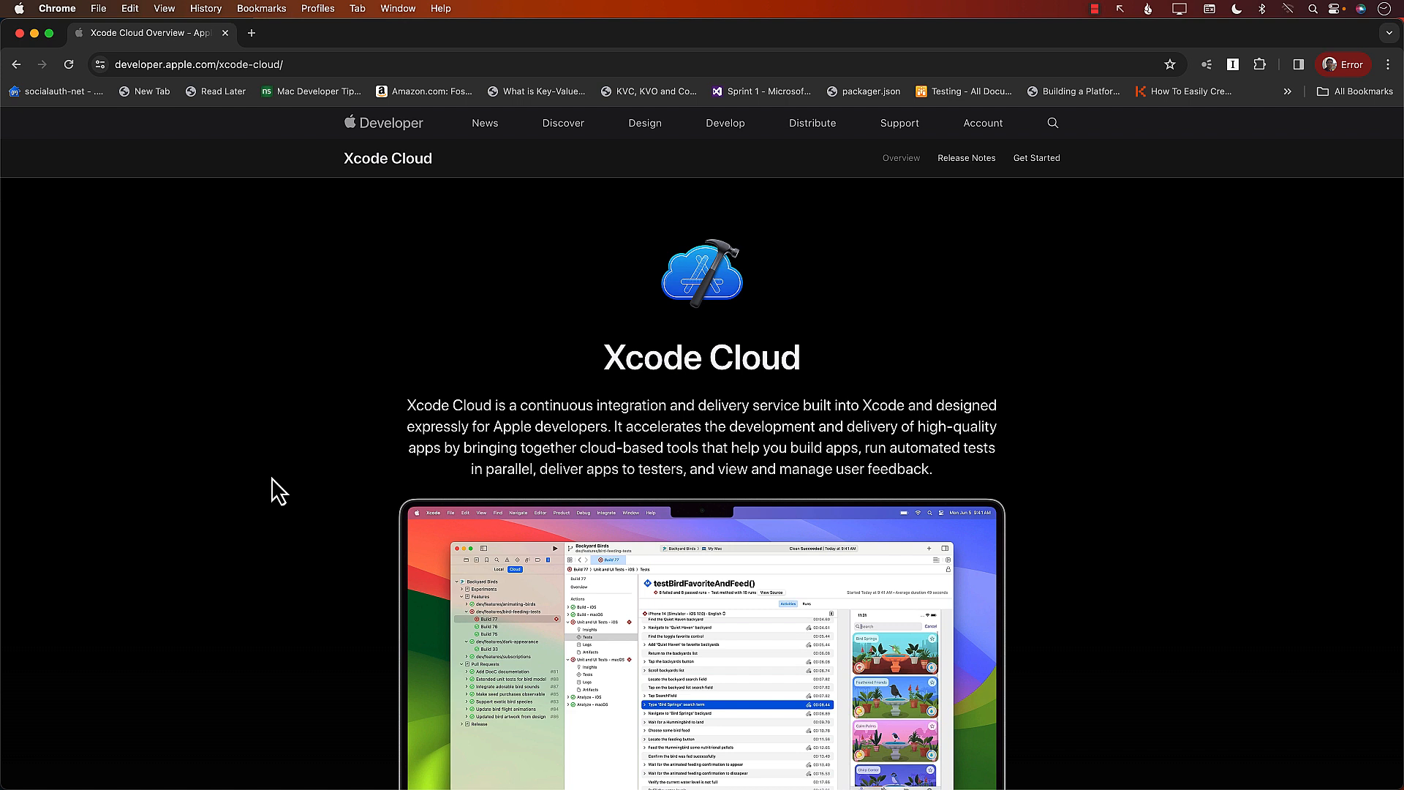
Step: Switch to Xcode and start a new project from the iOS App template
key("ctrl+Left")
key("super+space")
type("xcode")
key("Return")
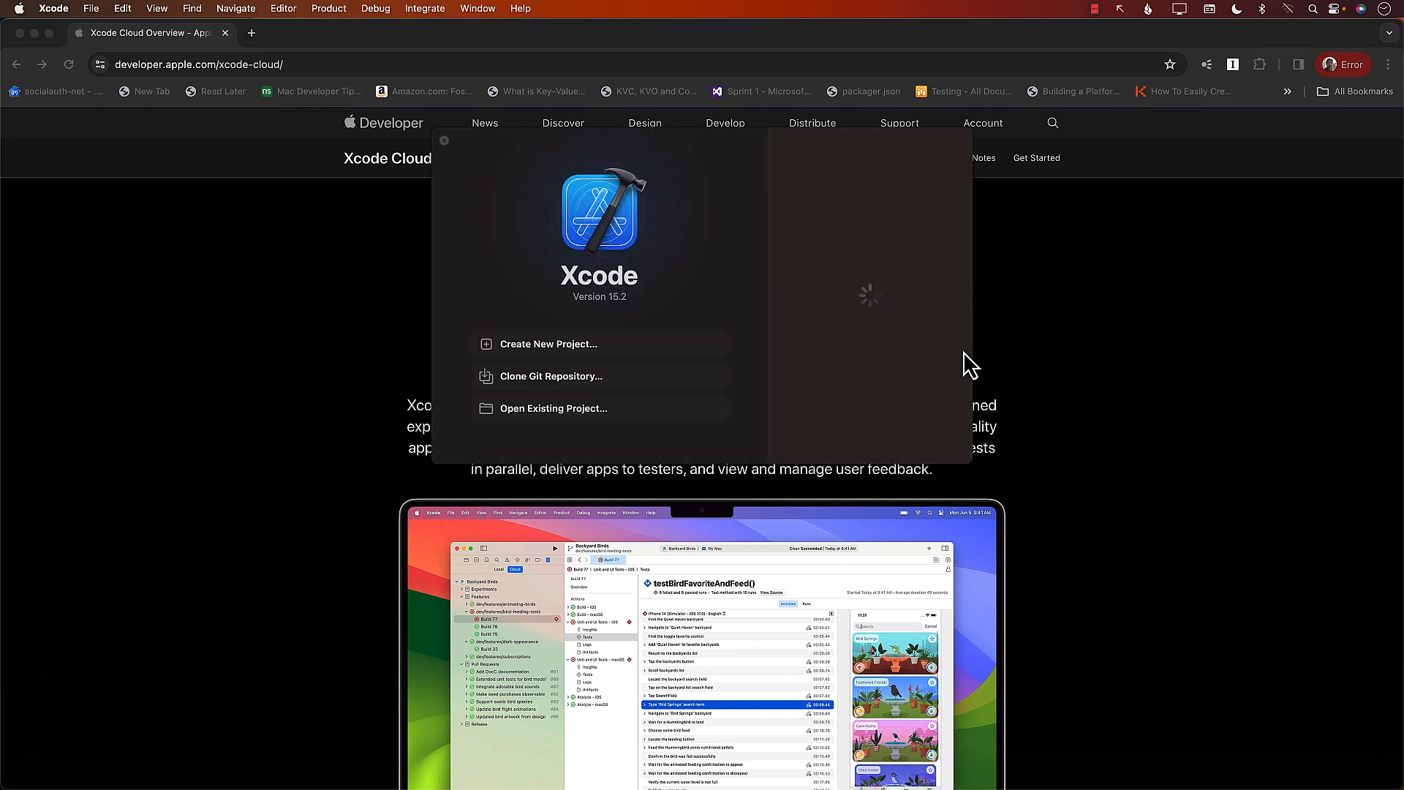
left_click(555, 345)
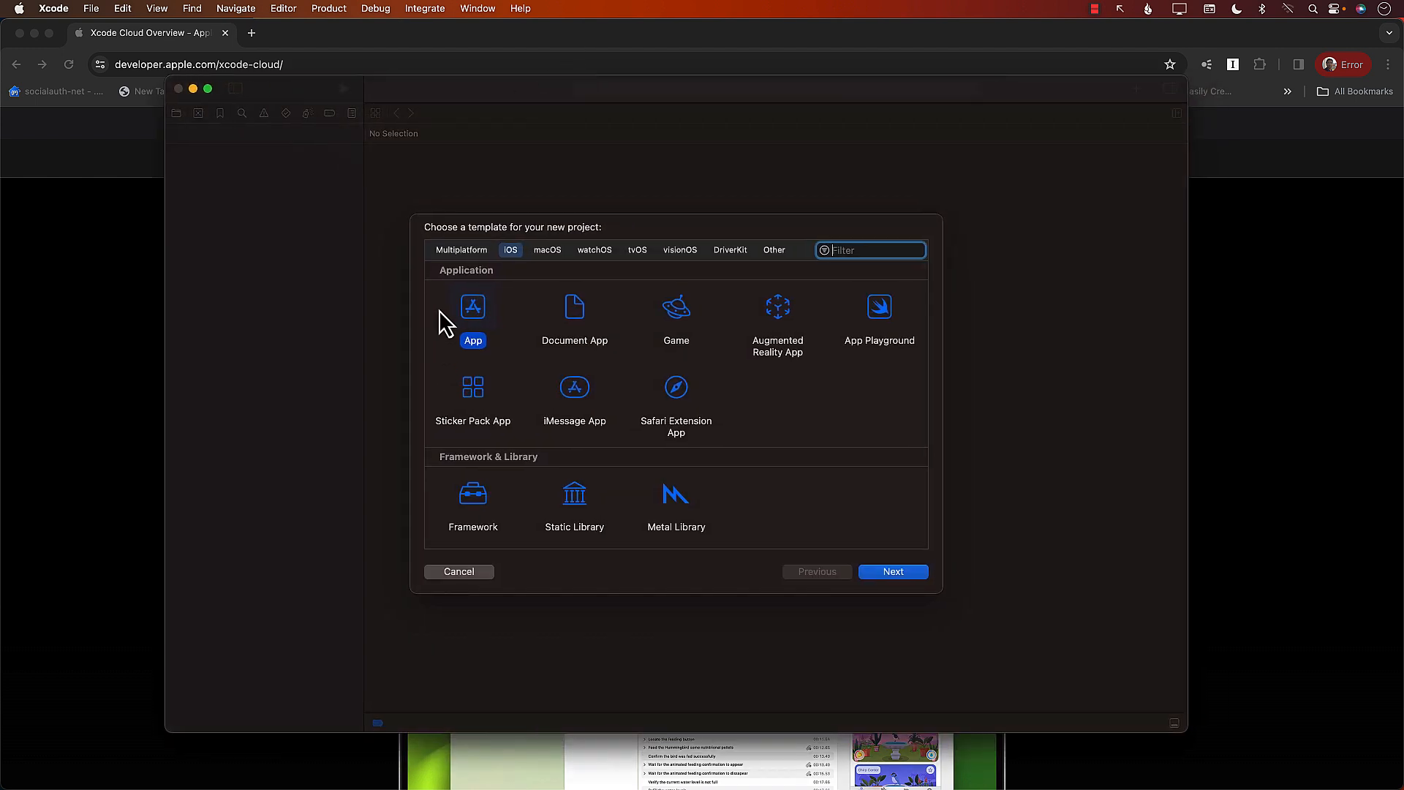
left_click(891, 571)
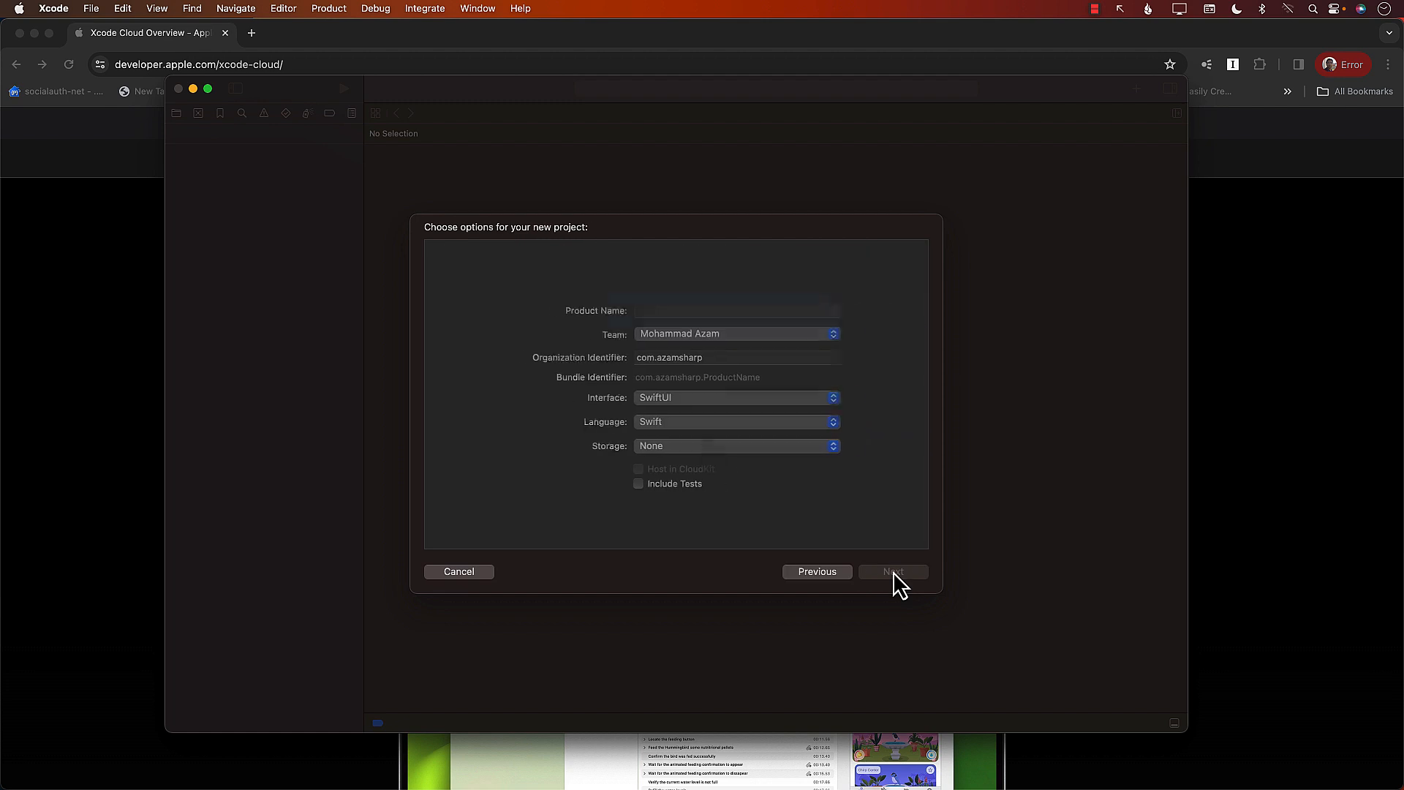
Step: Name the product XcodeCloudDemo and create the project in the Desktop folder without a Git repository
type("Xc")
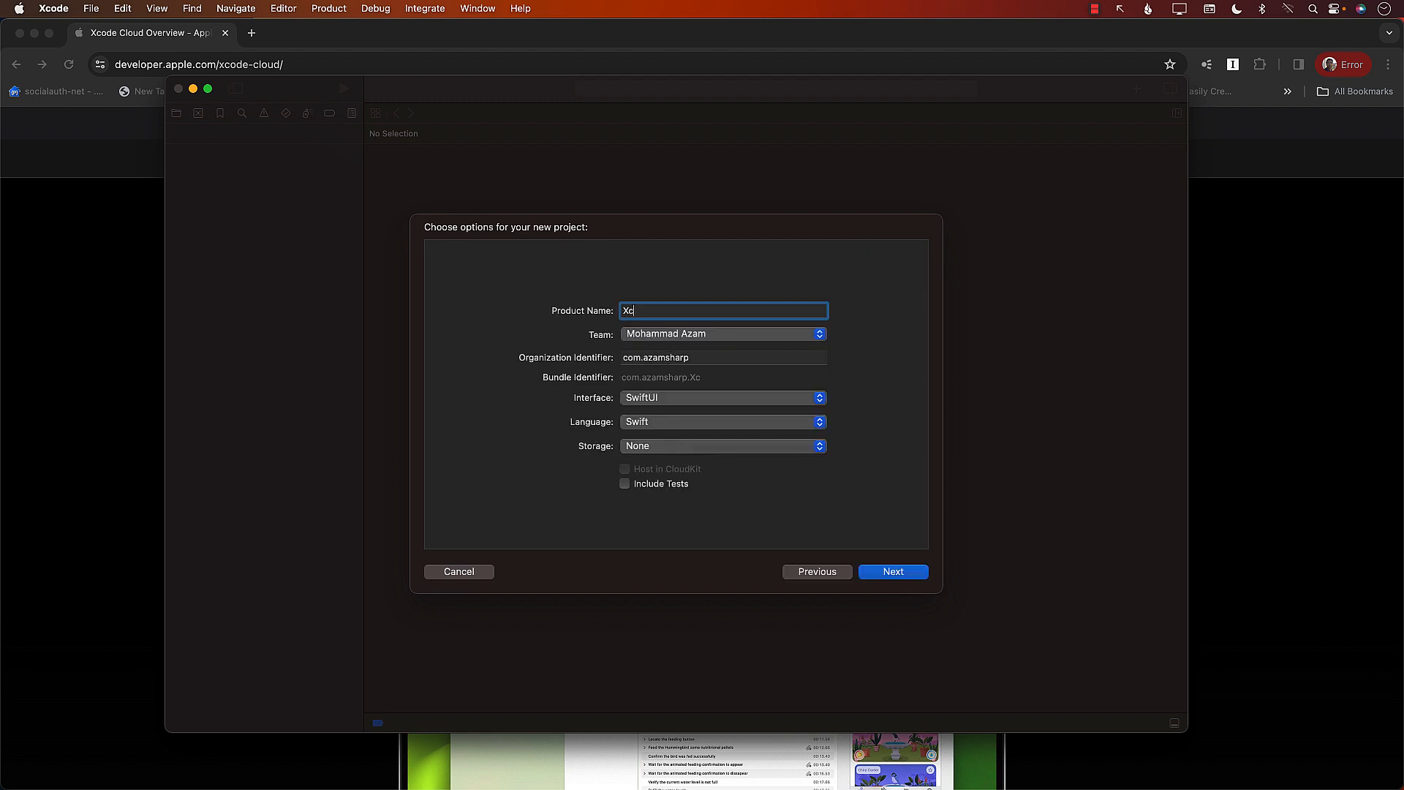
type("odeCIoudDemo")
left_click(900, 573)
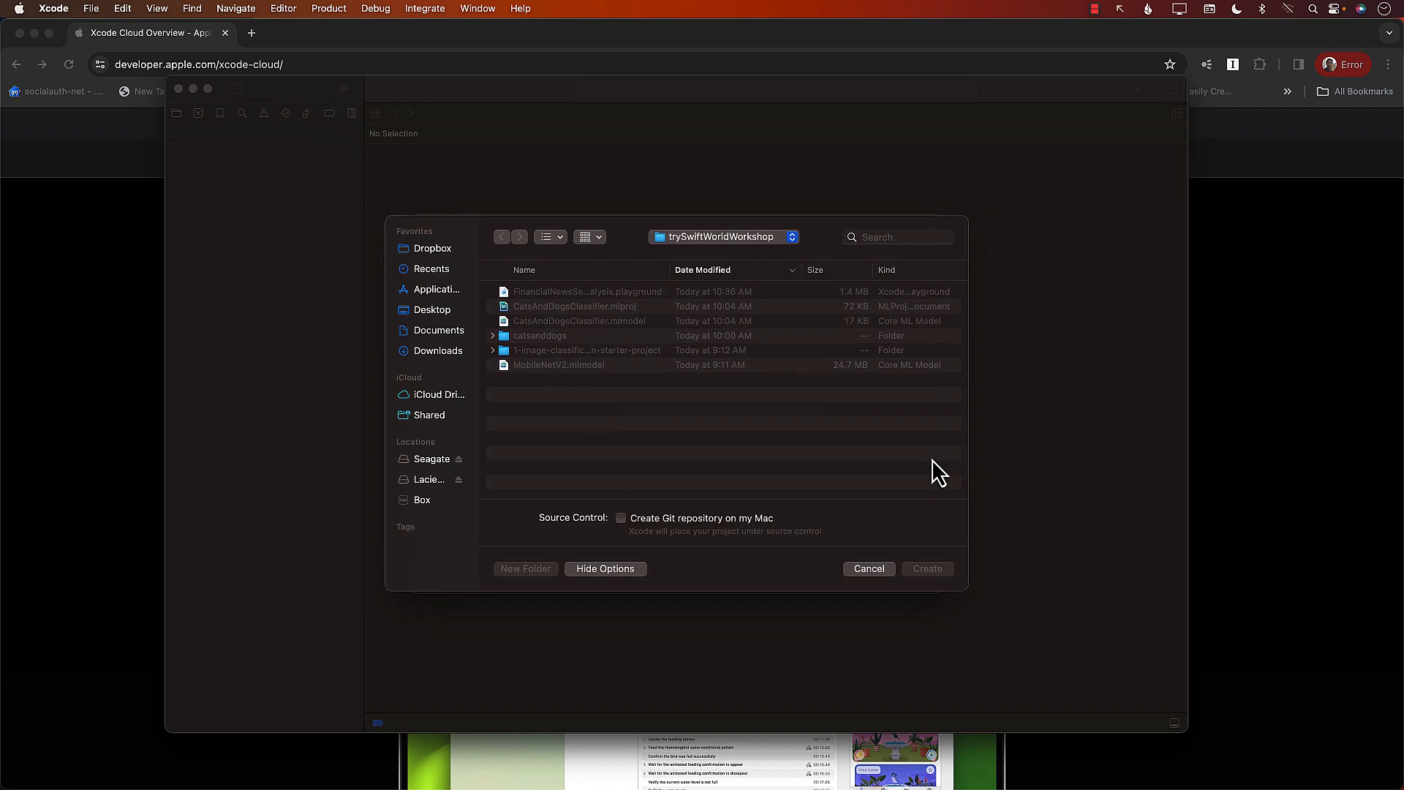
left_click(428, 311)
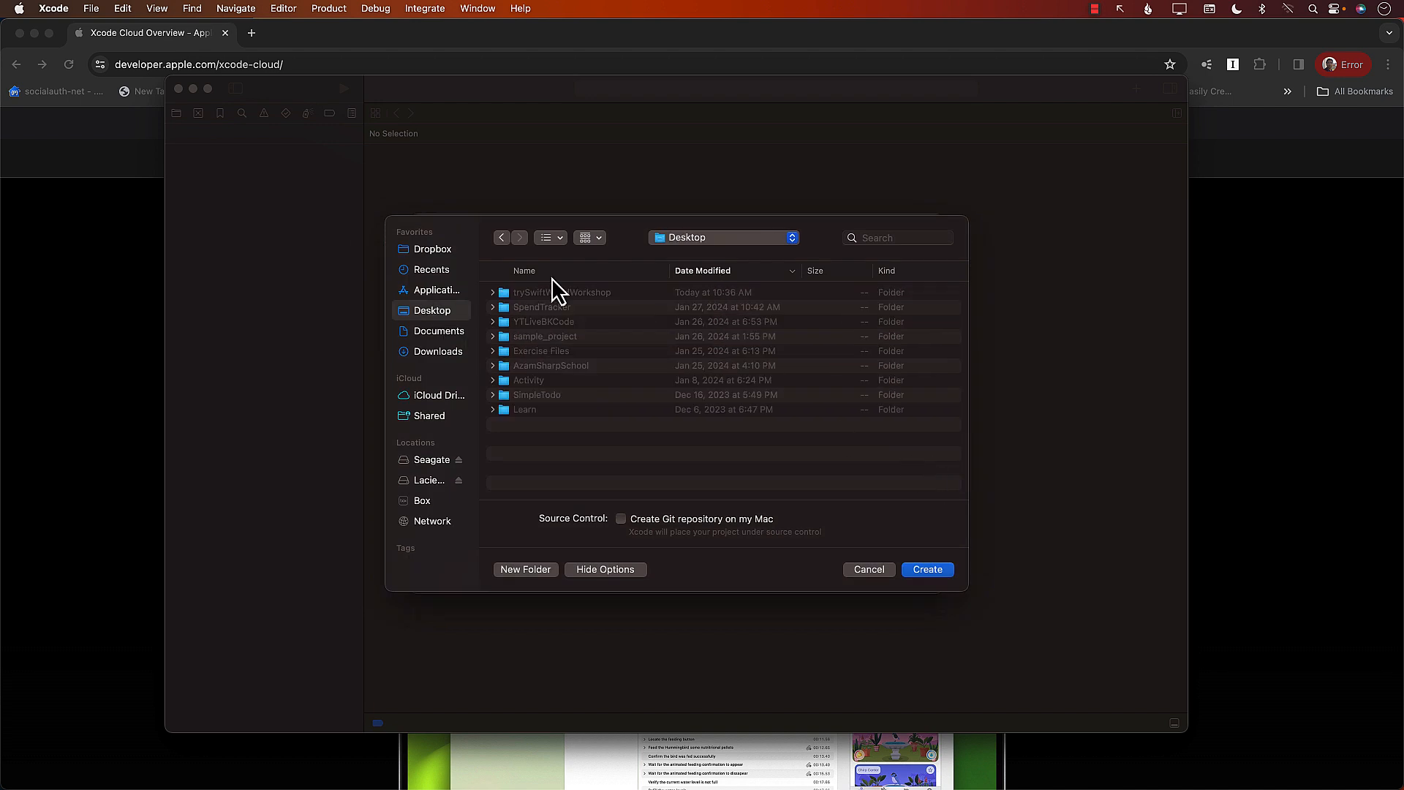
left_click(927, 571)
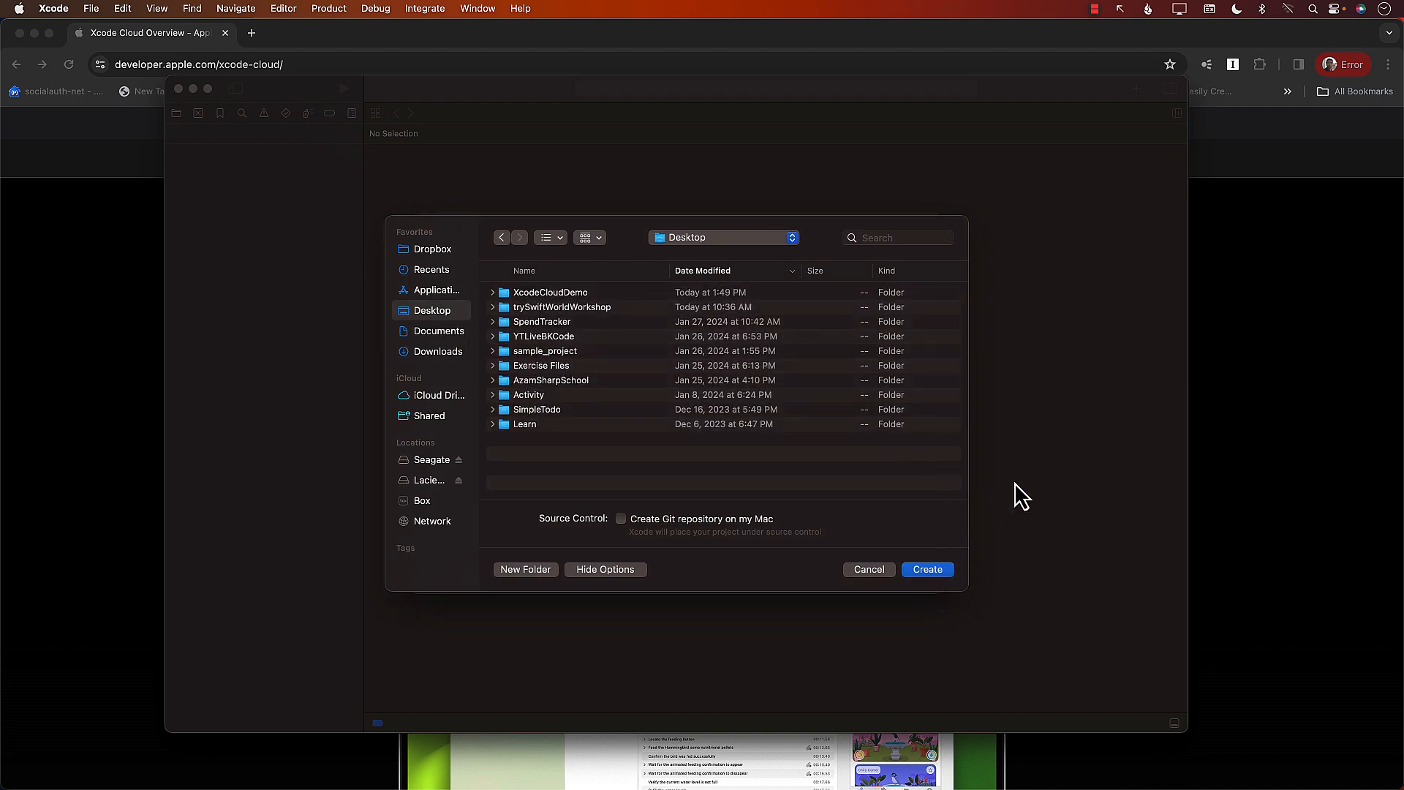
Step: Enlarge the project window to fill the screen and widen the ContentView code editor by narrowing the preview canvas
double_click(1051, 82)
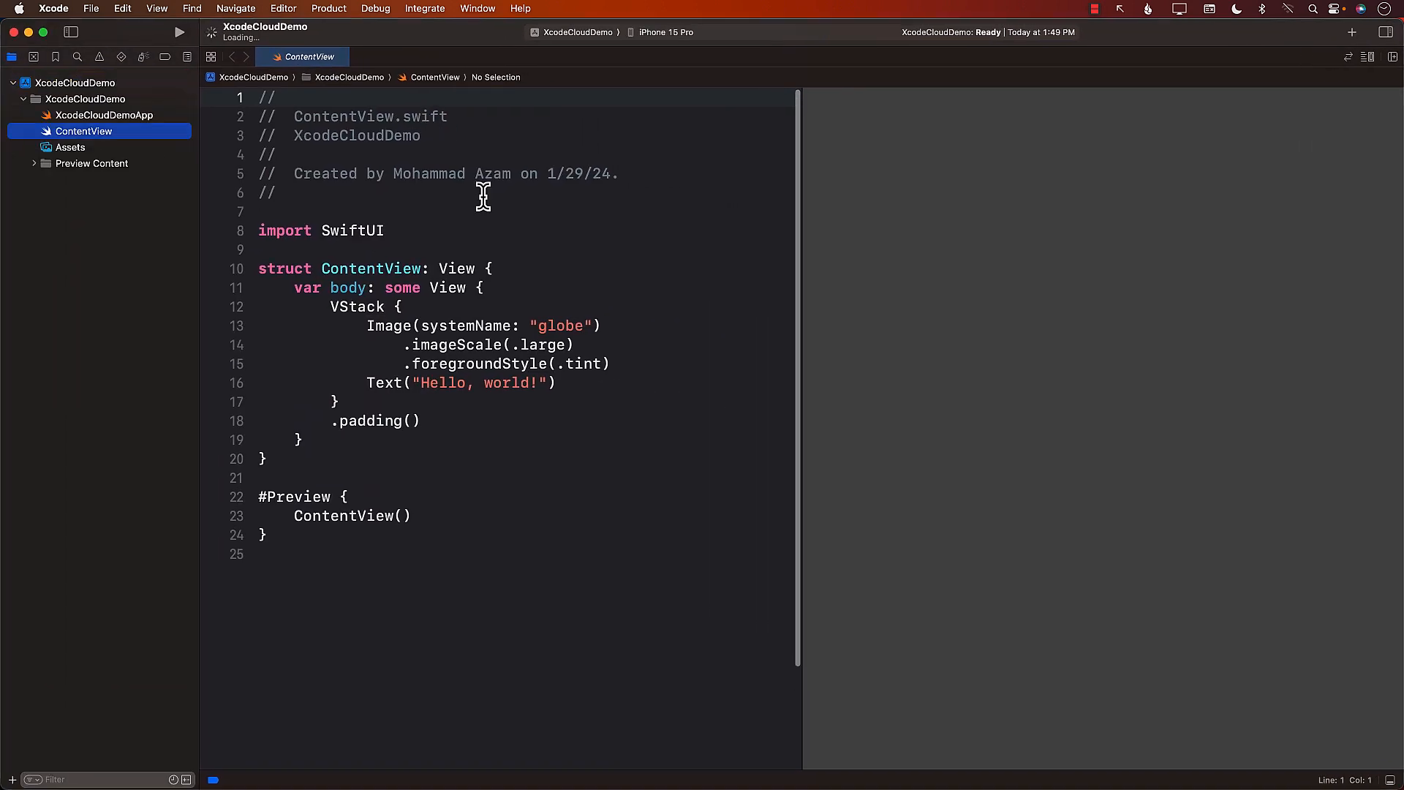
left_click(514, 284)
left_click(515, 275)
left_click(513, 288)
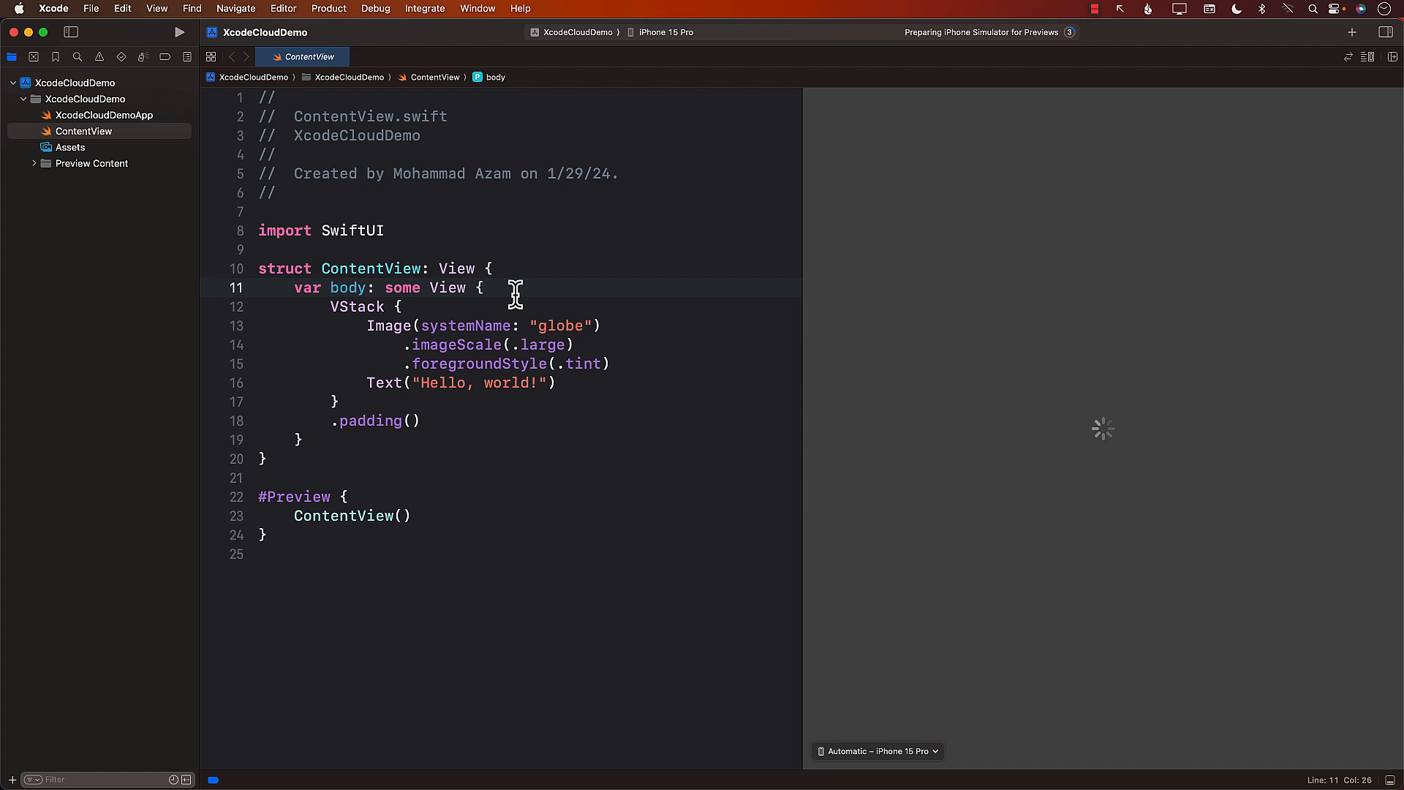
key("Down")
left_click_drag(802, 285, 1145, 286)
left_click(375, 230)
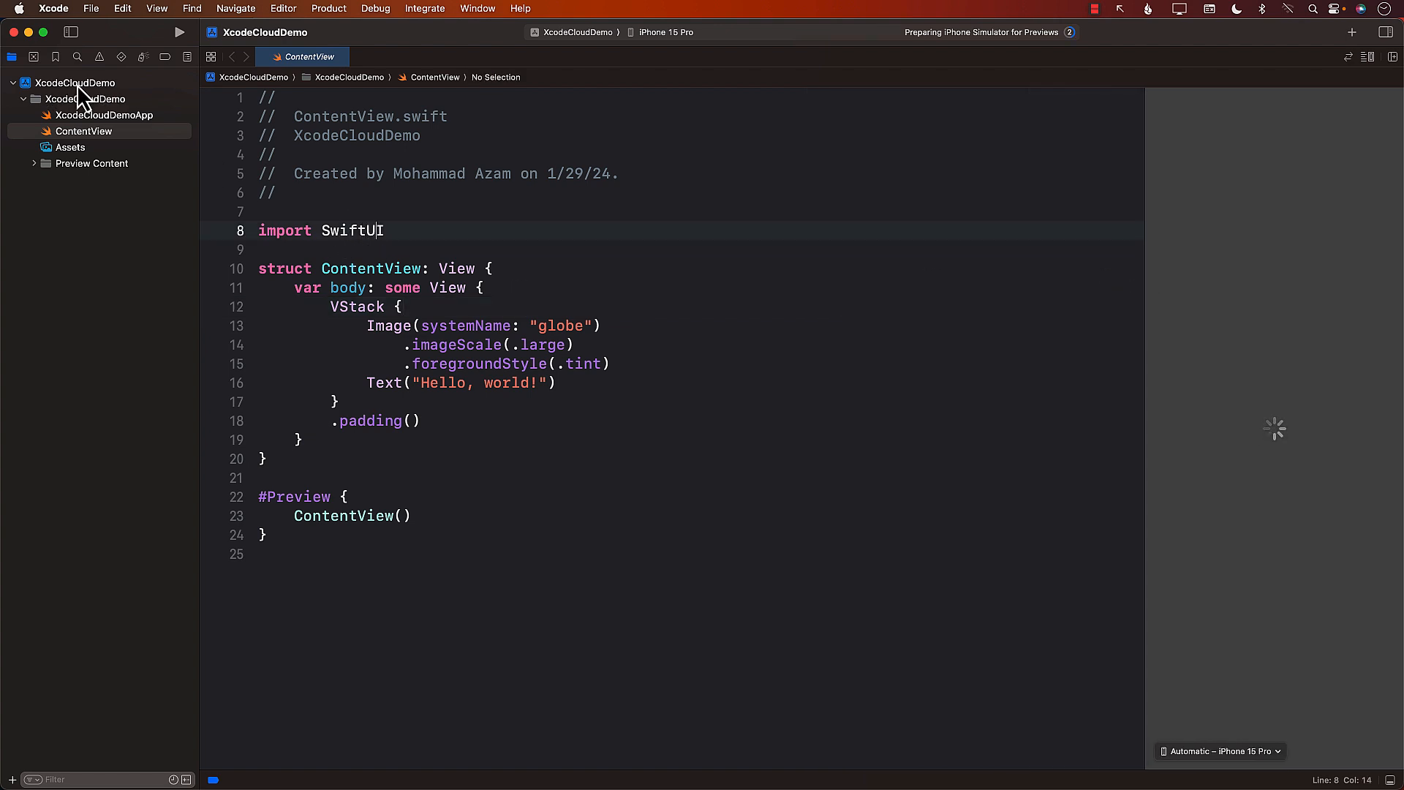
left_click(400, 234)
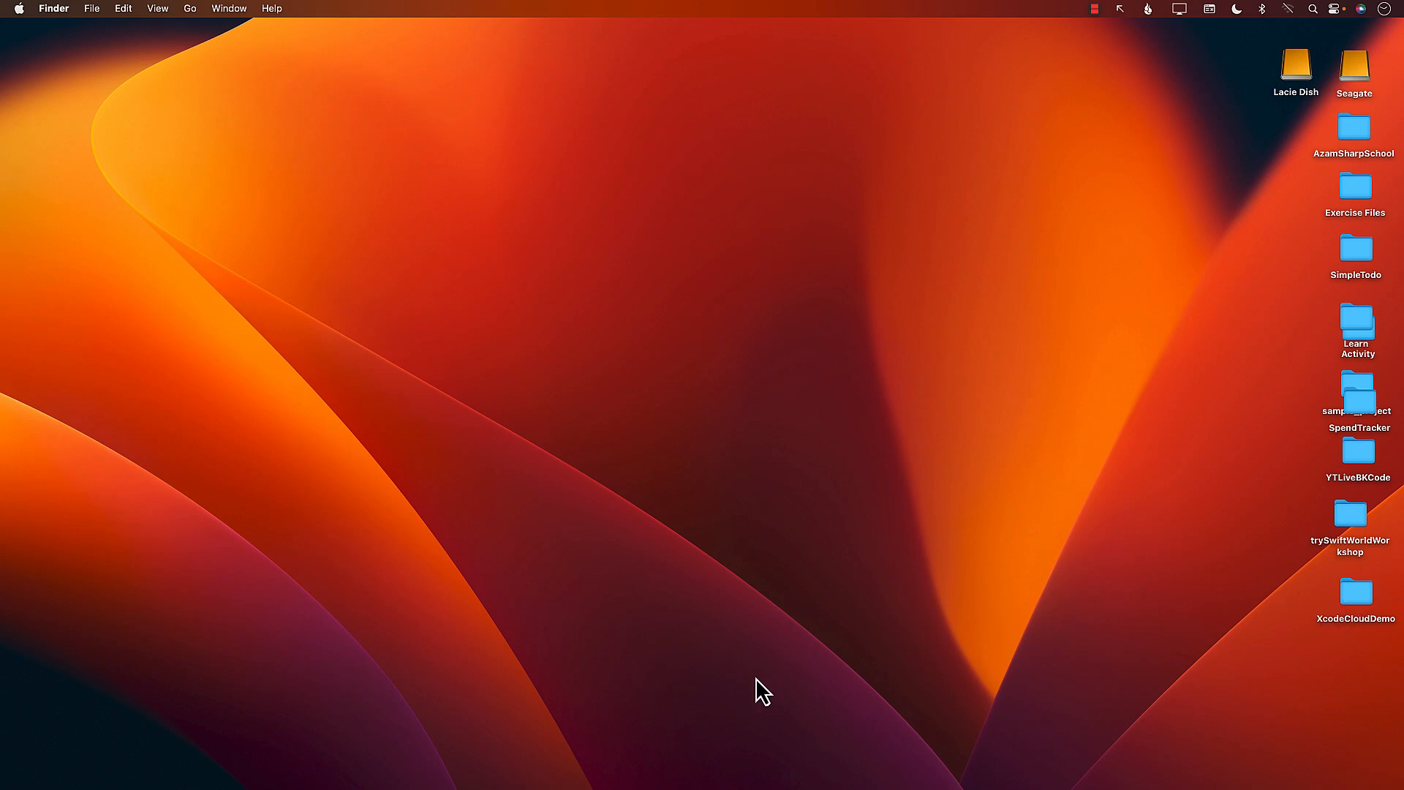
Step: Switch to Terminal and increase its text size by two increments
key("super+space")
type("ete")
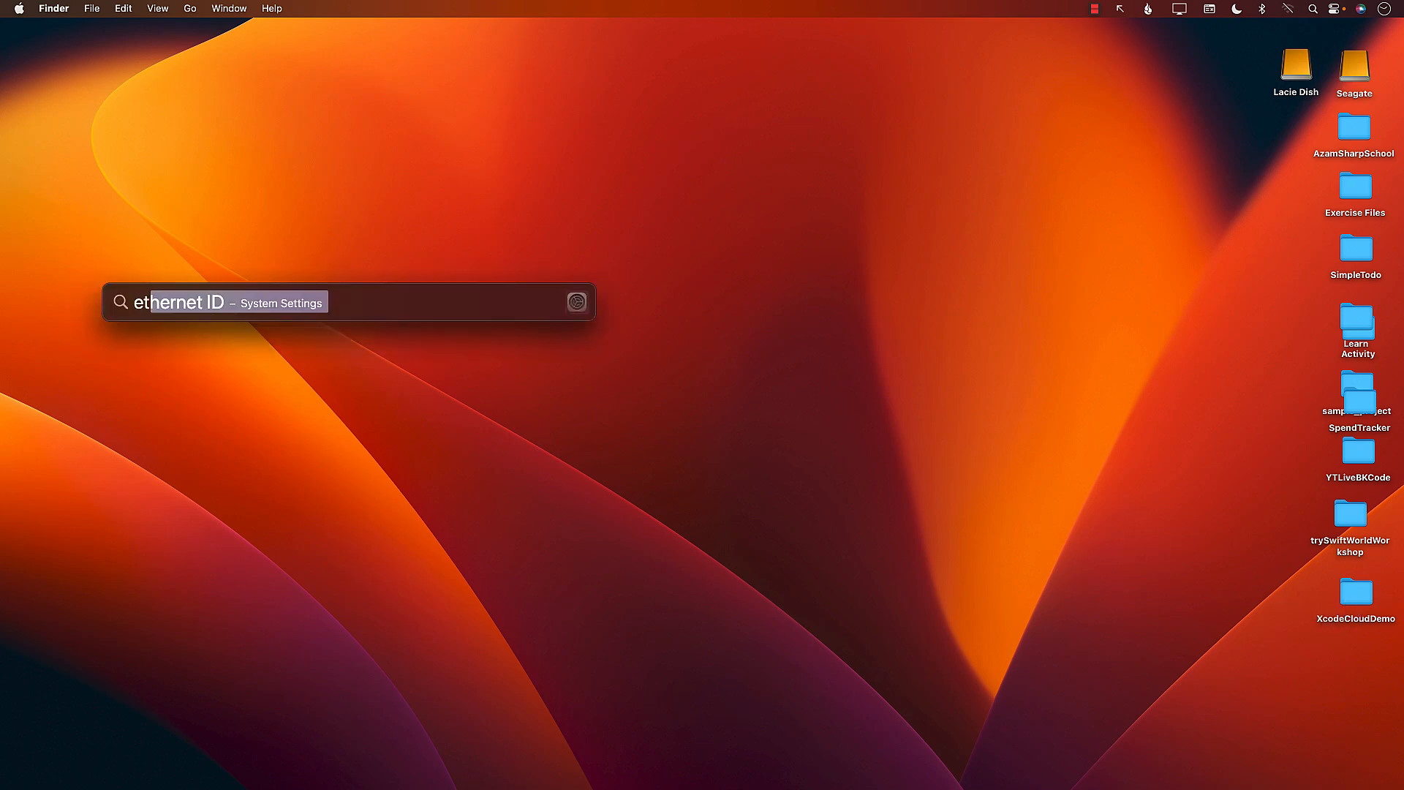
key("BackSpace")
key("BackSpace")
key("BackSpace")
type("terminal")
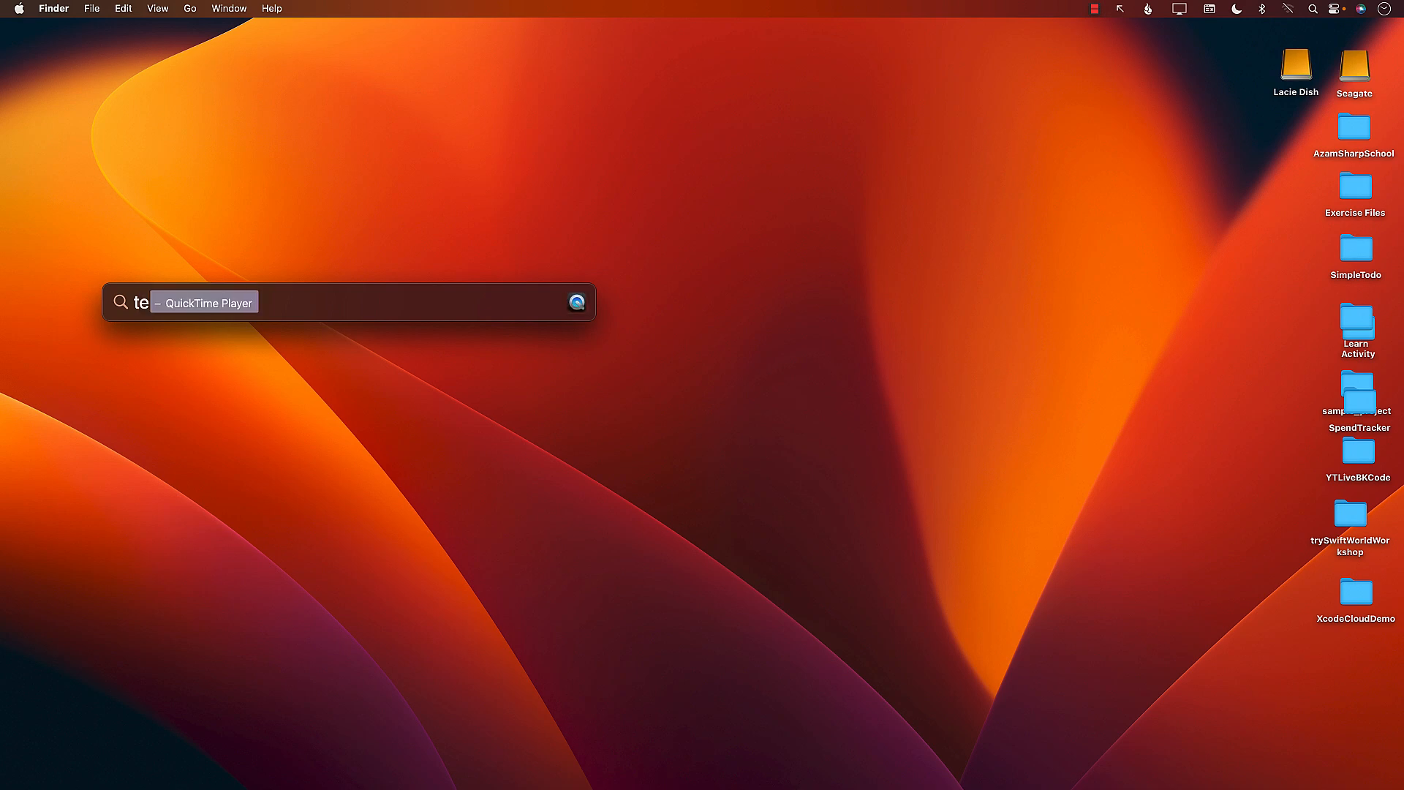
key("Return")
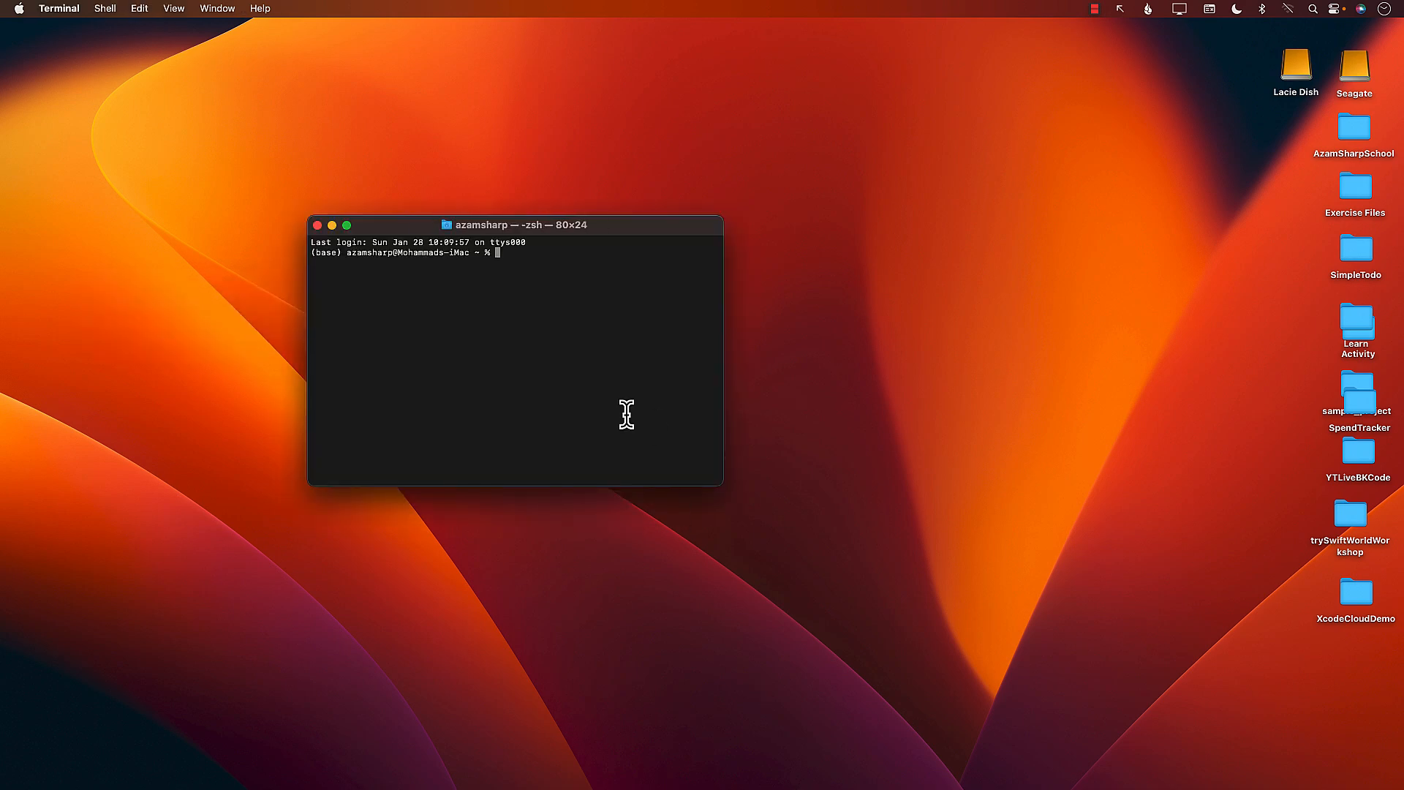
key("super+equal")
key("super+equal")
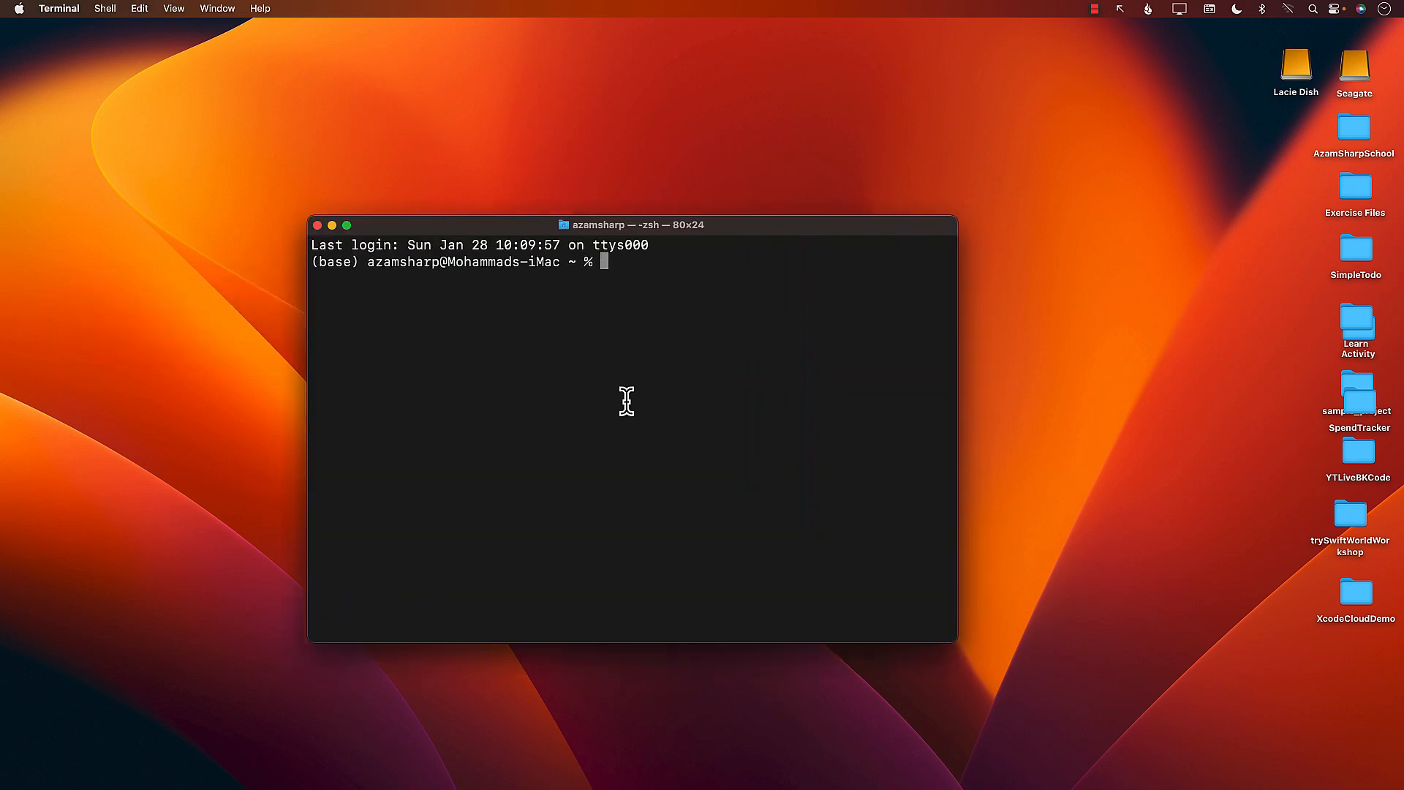
Step: Dismiss the SpringBoard problem report and change Terminal's working directory to the XcodeCloudDemo folder on the Desktop
type("cd")
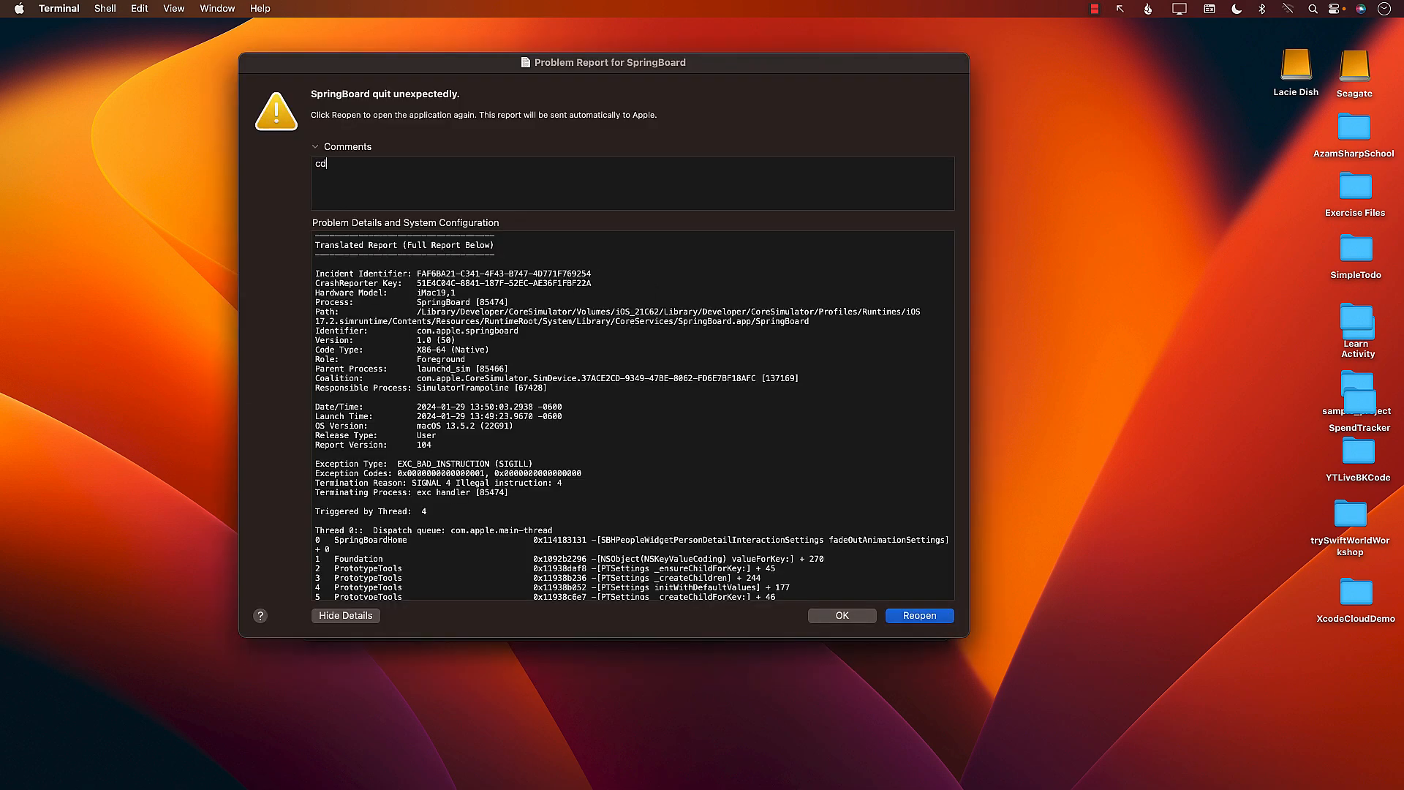
left_click(841, 616)
type("cd")
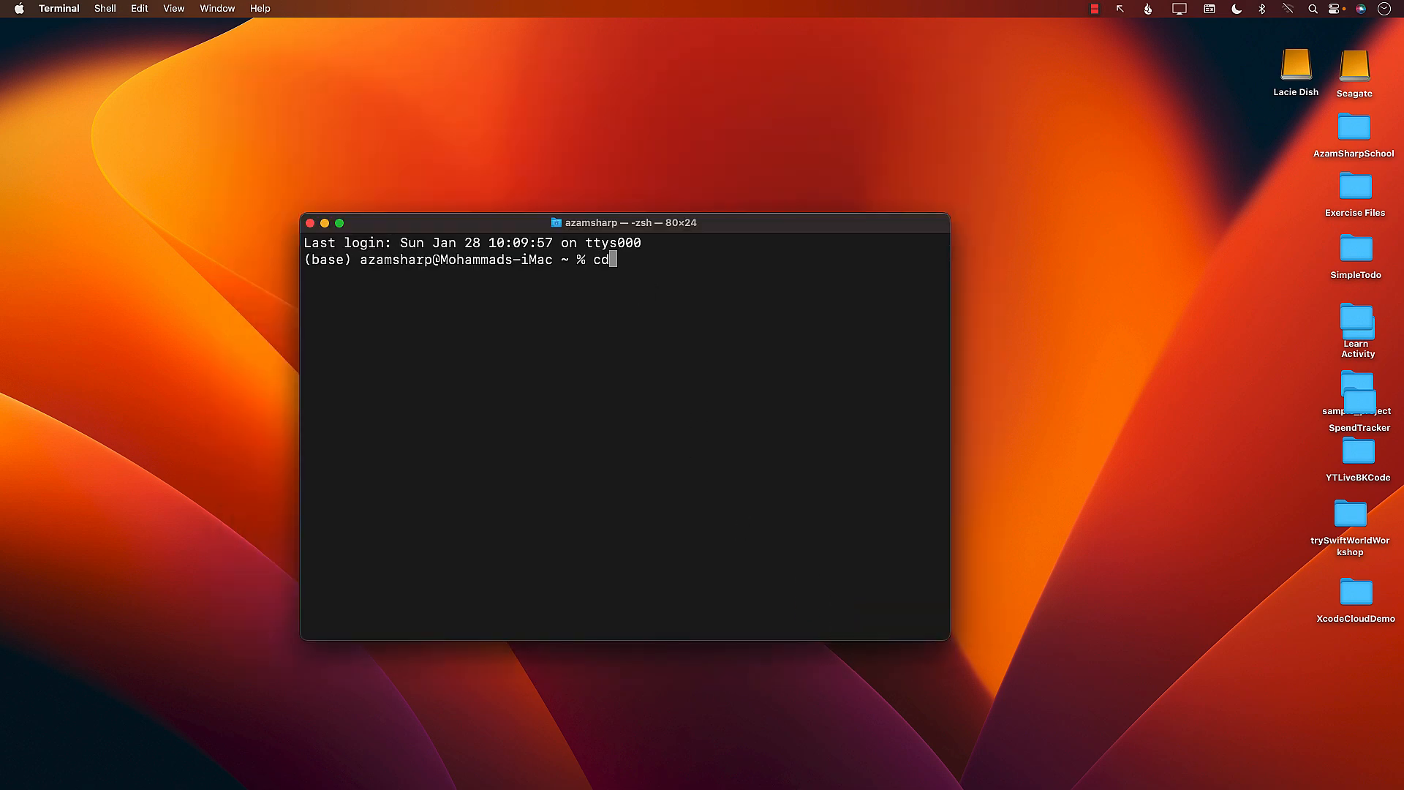
left_click_drag(1368, 598, 714, 480)
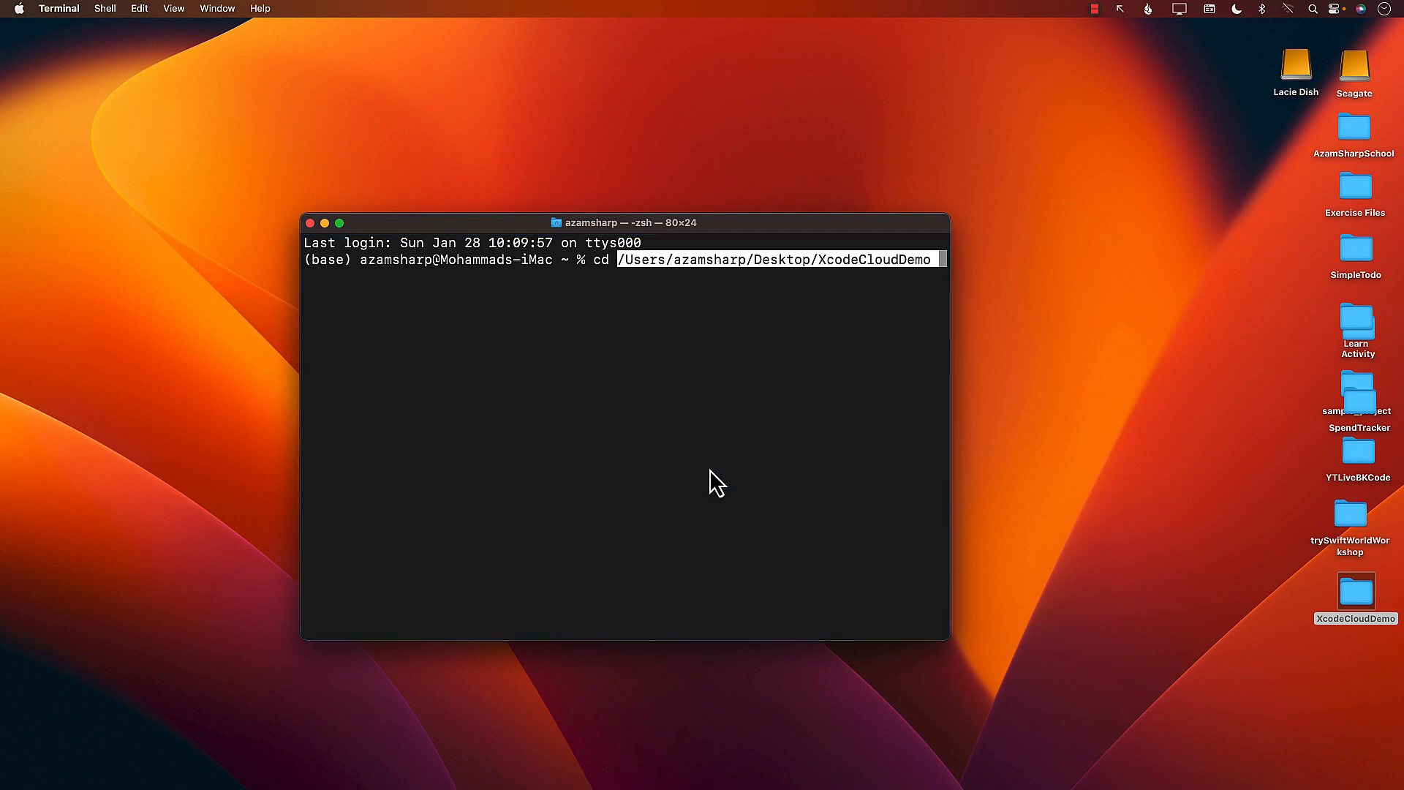
key("Return")
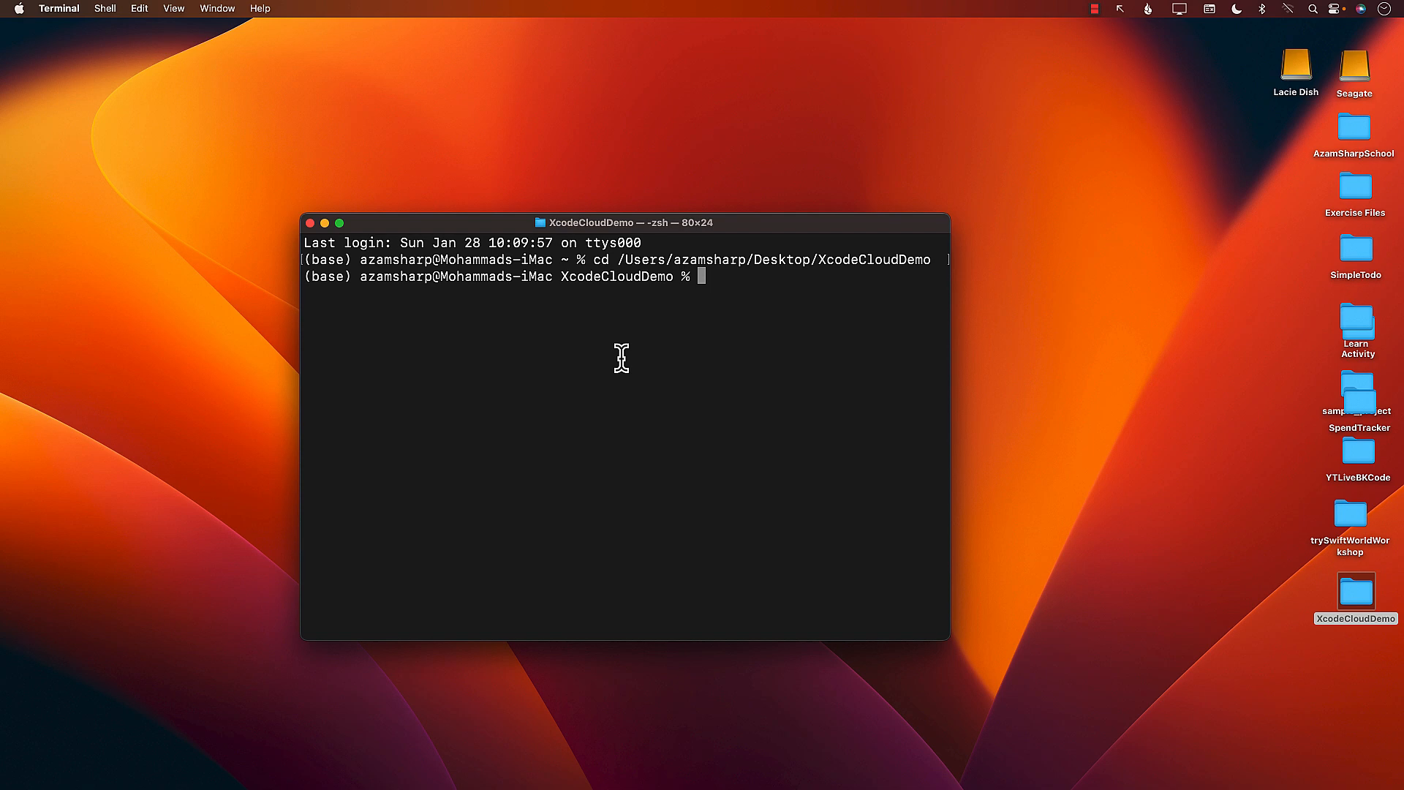
Step: List the project folder's contents with ls and initialize a Git repository in it
type("ls")
key("Return")
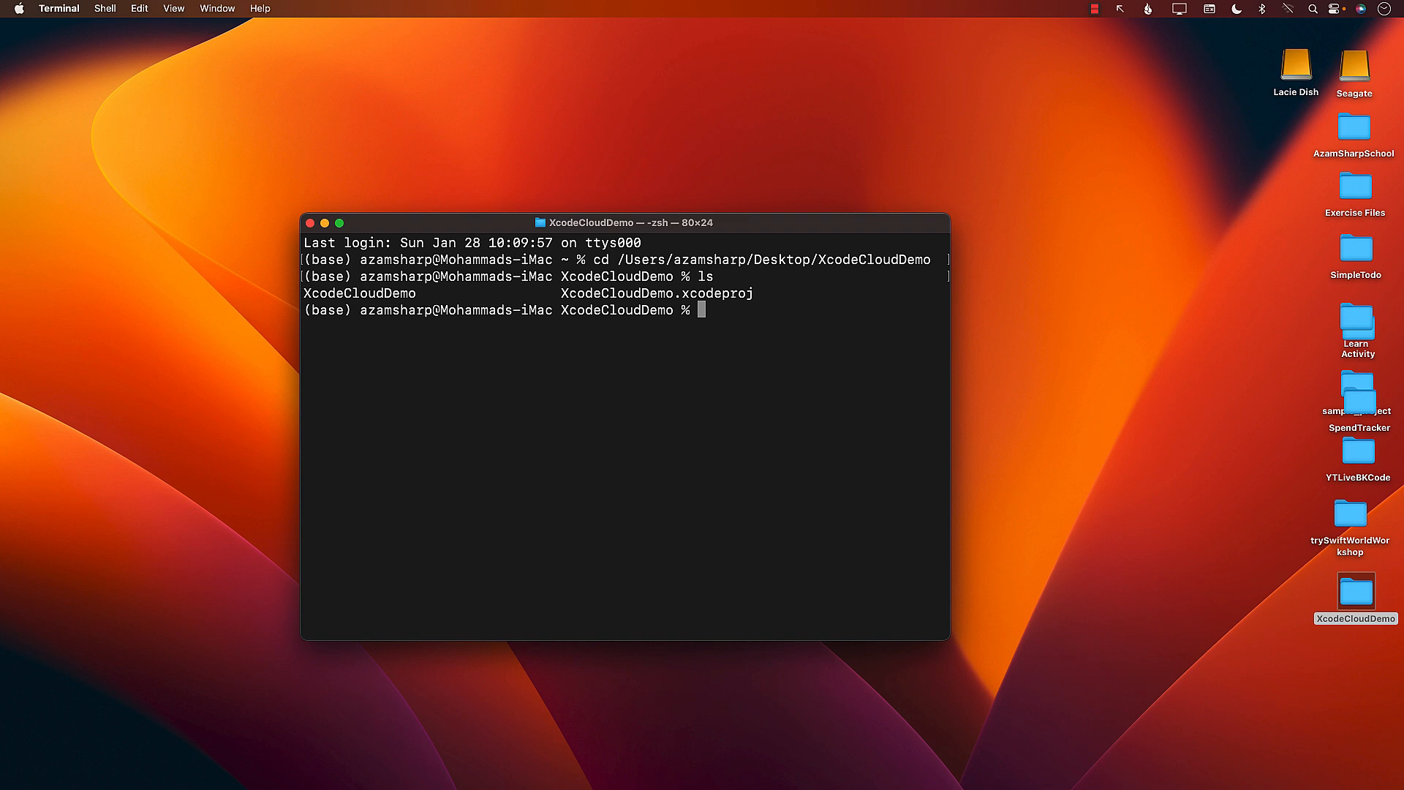
type("git init")
key("Return")
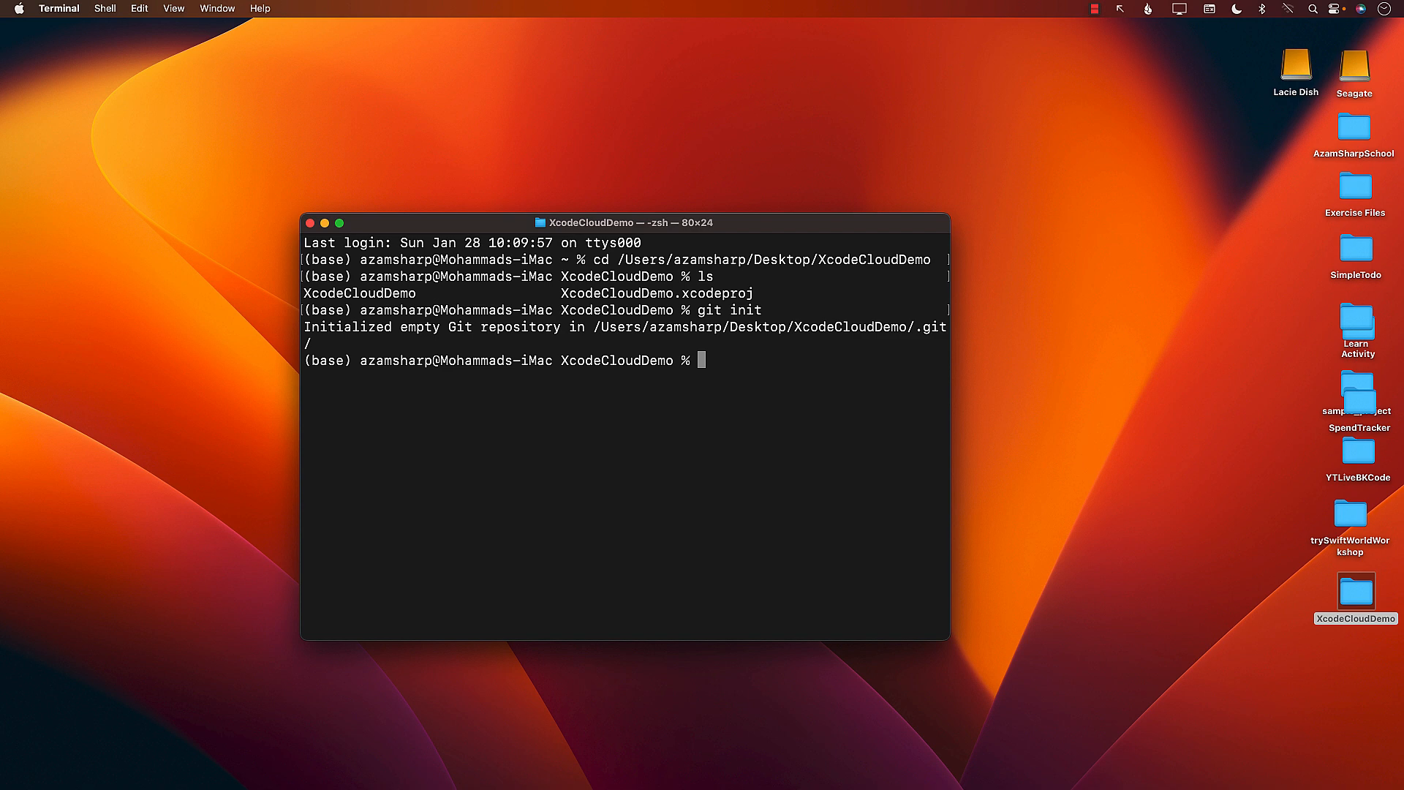
Step: Check the repository's status with git status and stage all project files with git add
type("git status")
key("Return")
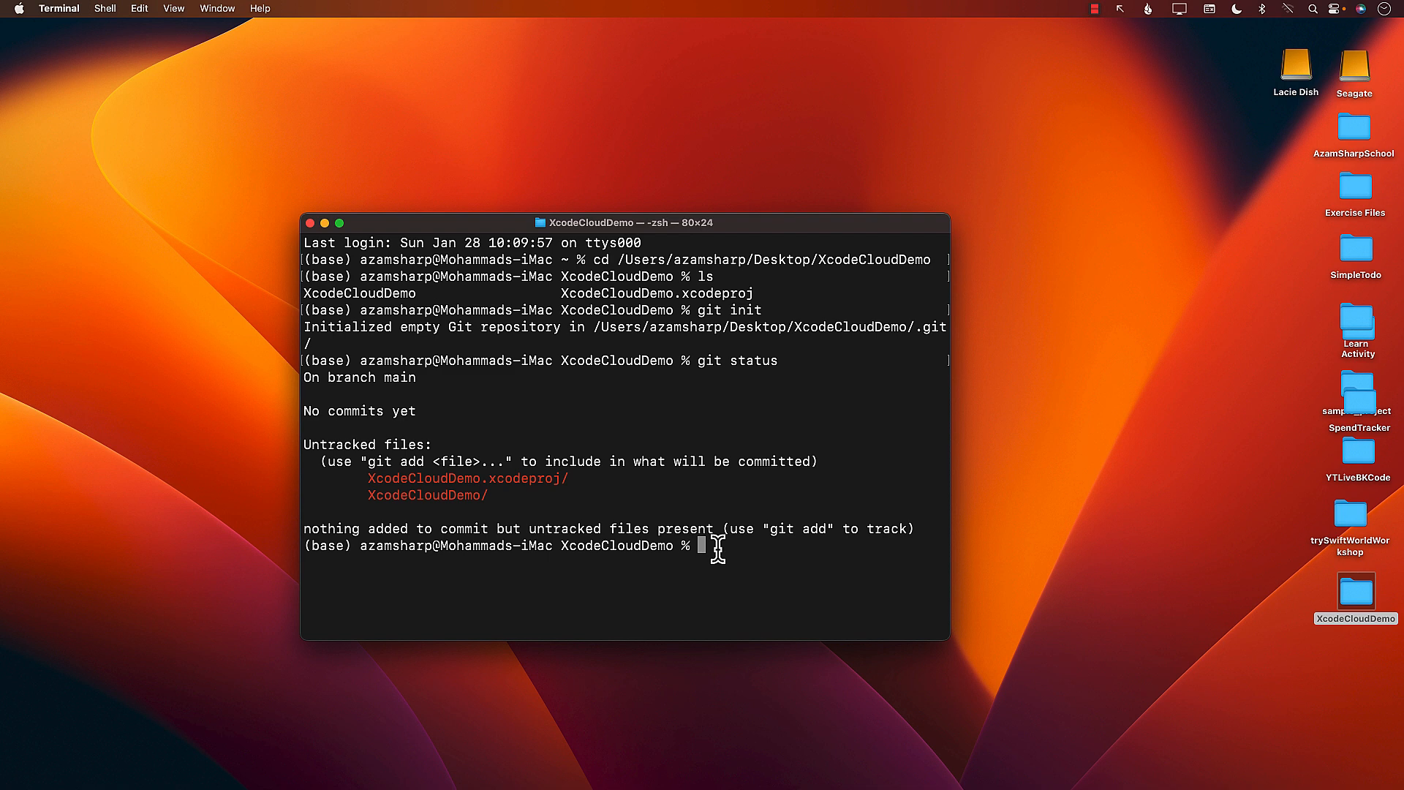
type("git add .")
key("Return")
Step: Commit the staged files with the message 'starter project'
type("git commit -m")
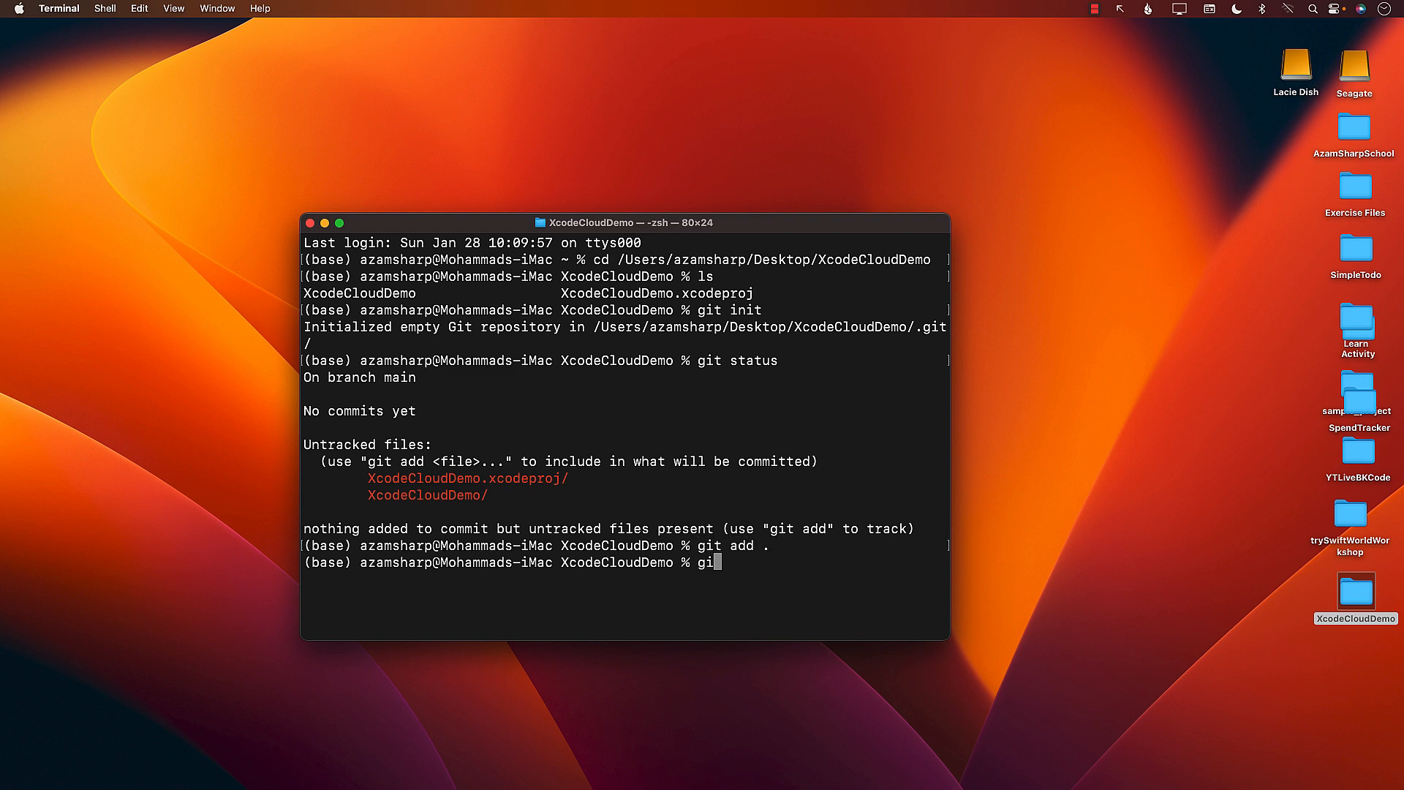
type(" 'starter project")
key("Return")
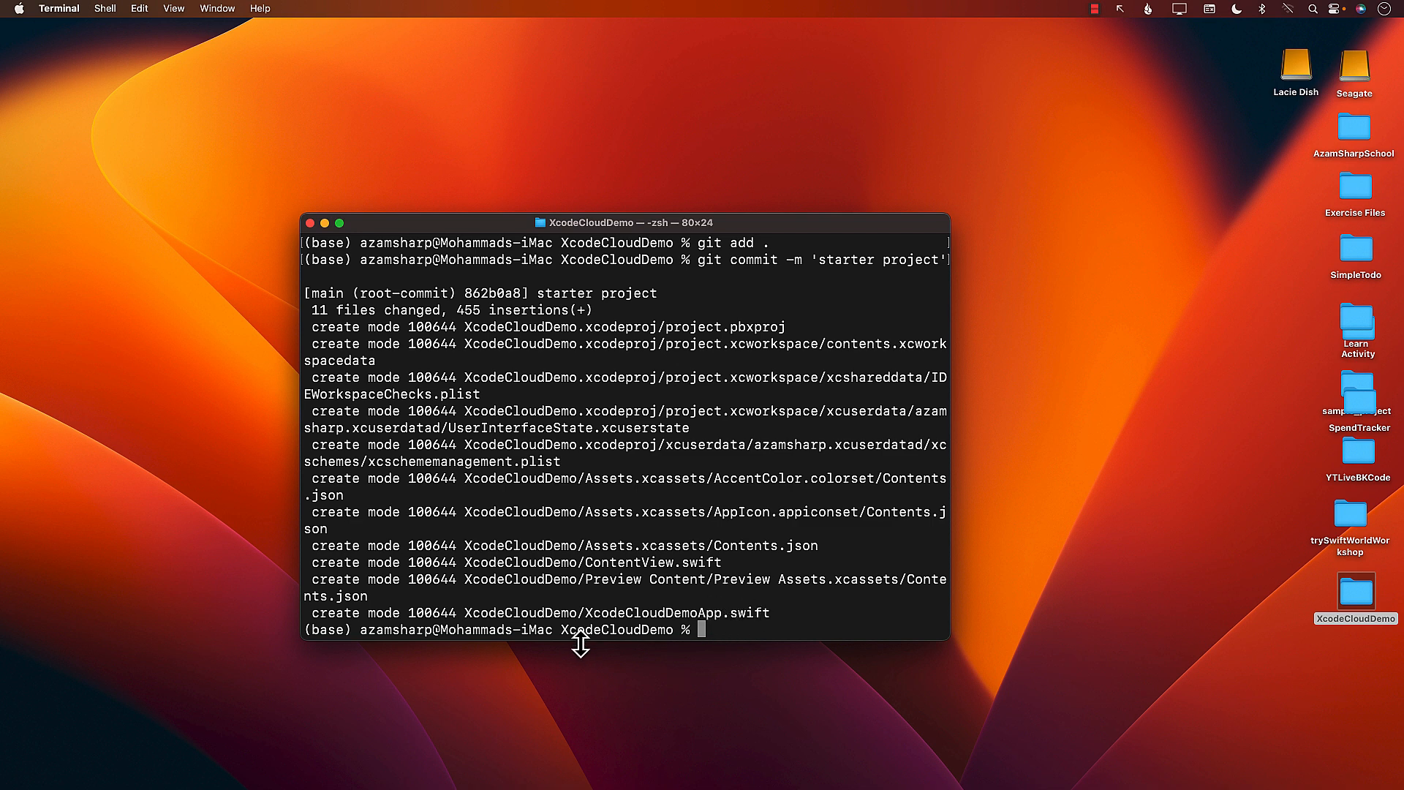
left_click_drag(568, 630, 672, 633)
left_click(724, 628)
Step: Switch to Chrome, open a new window and go to github.com
key("ctrl+Left")
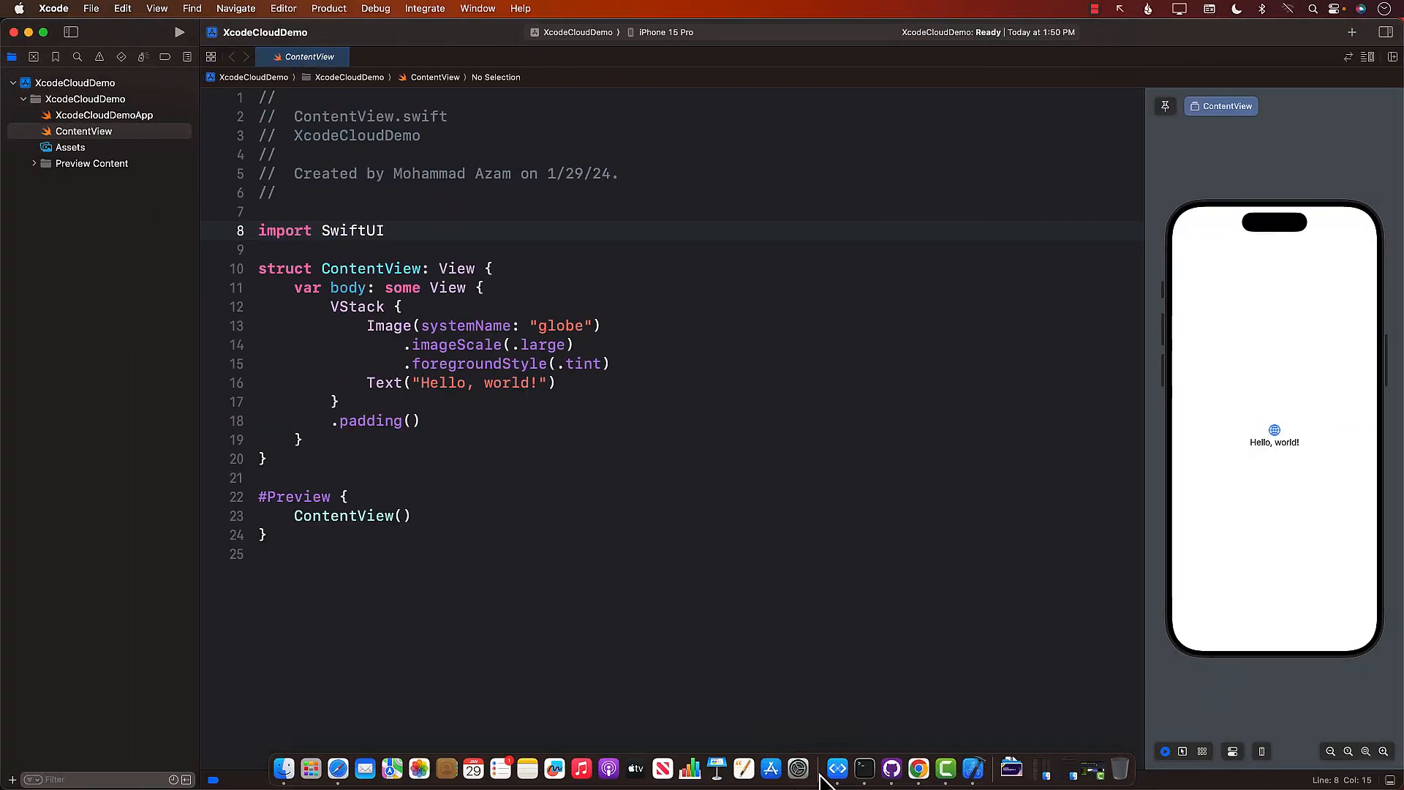
right_click(915, 777)
left_click(947, 629)
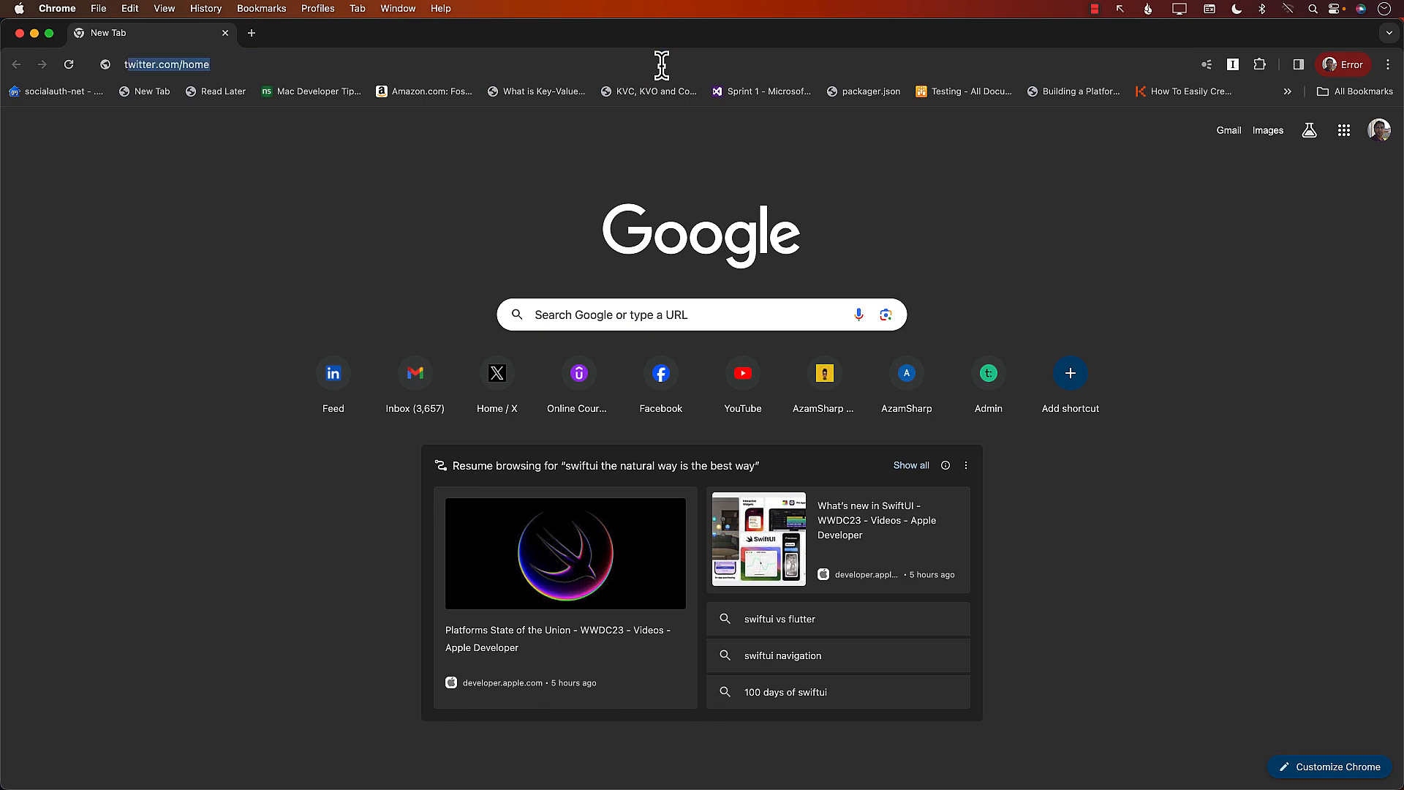
type("github.com")
key("Return")
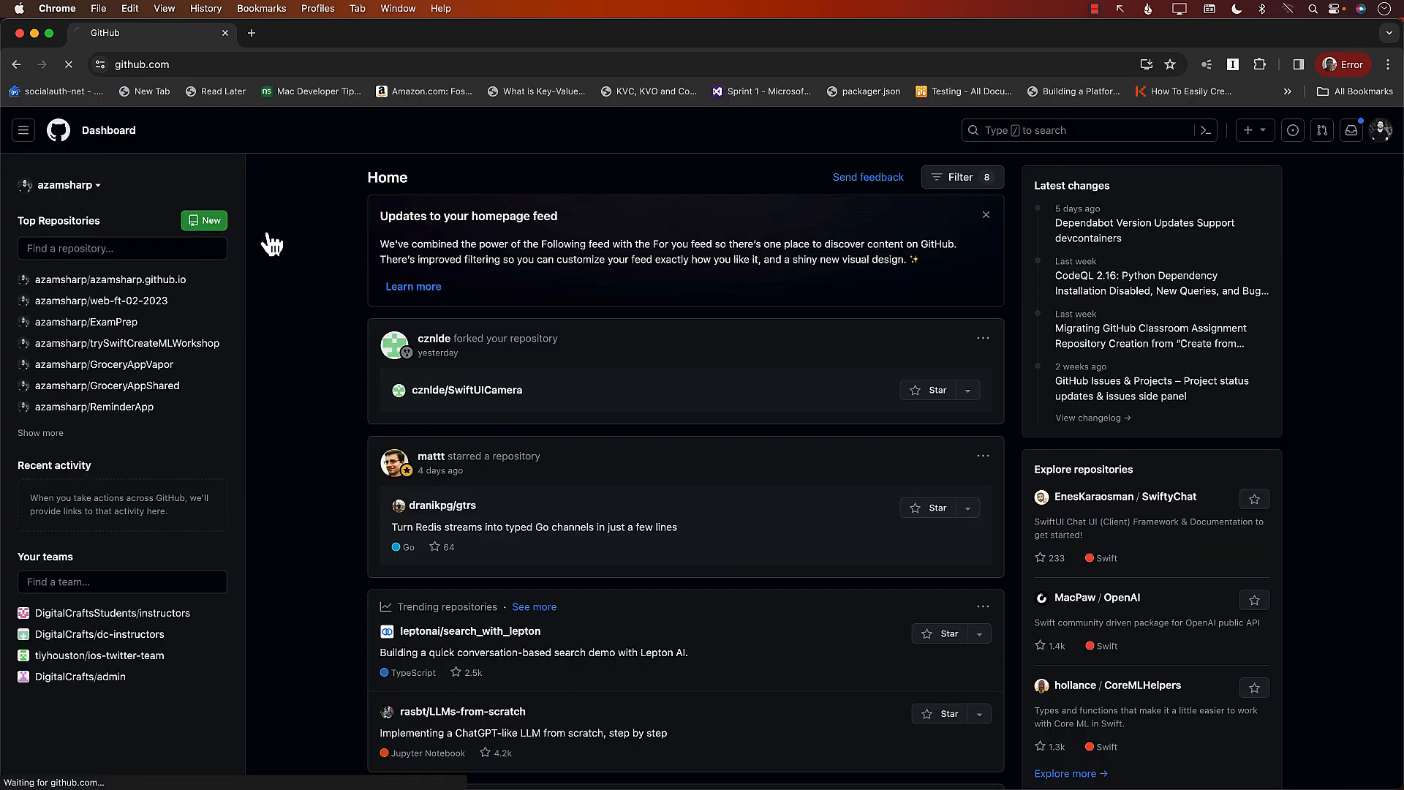
Step: Create a public GitHub repository named XcodeCloudDemo under the personal account, without a README, .gitignore or license
left_click(219, 222)
scroll(523, 356, "down", 2)
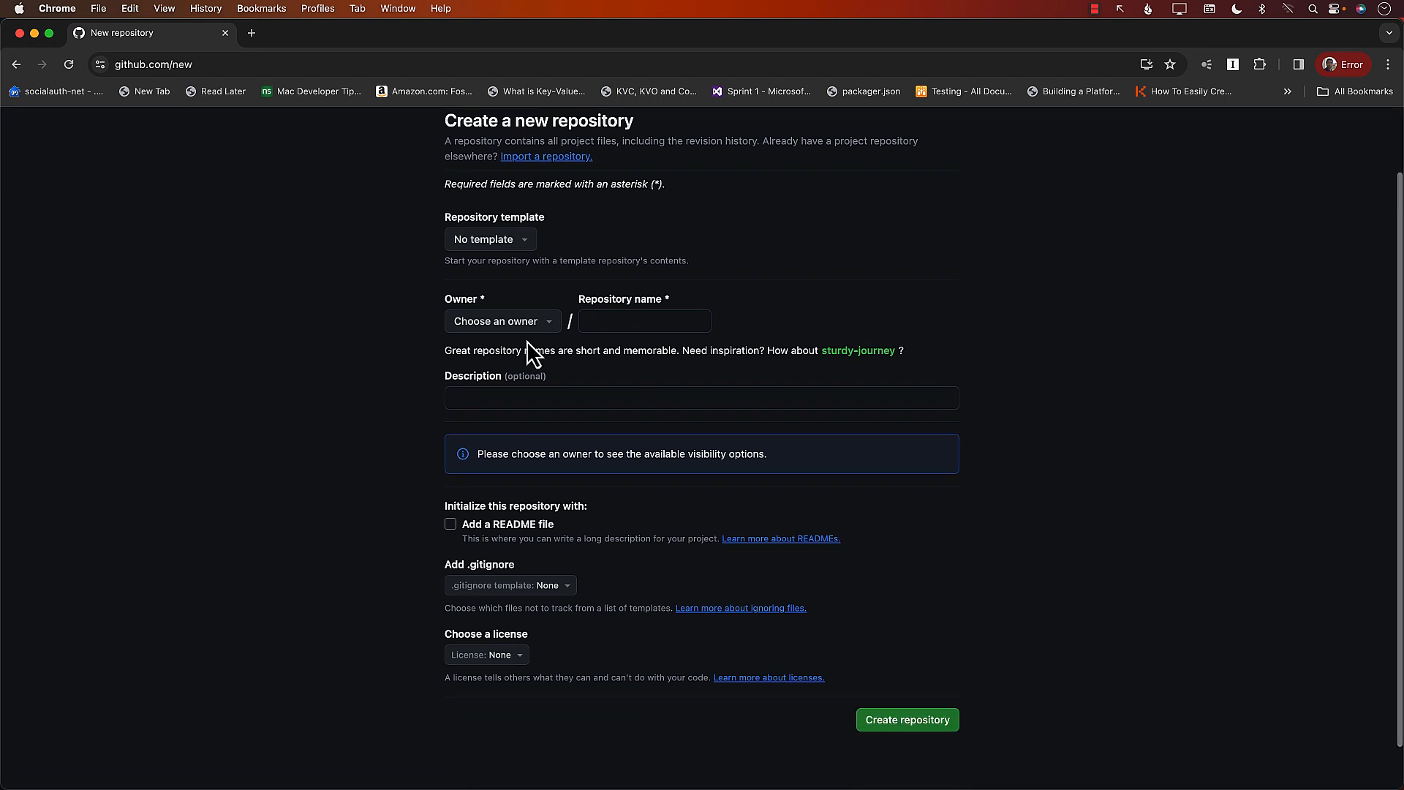
left_click(471, 326)
left_click(512, 391)
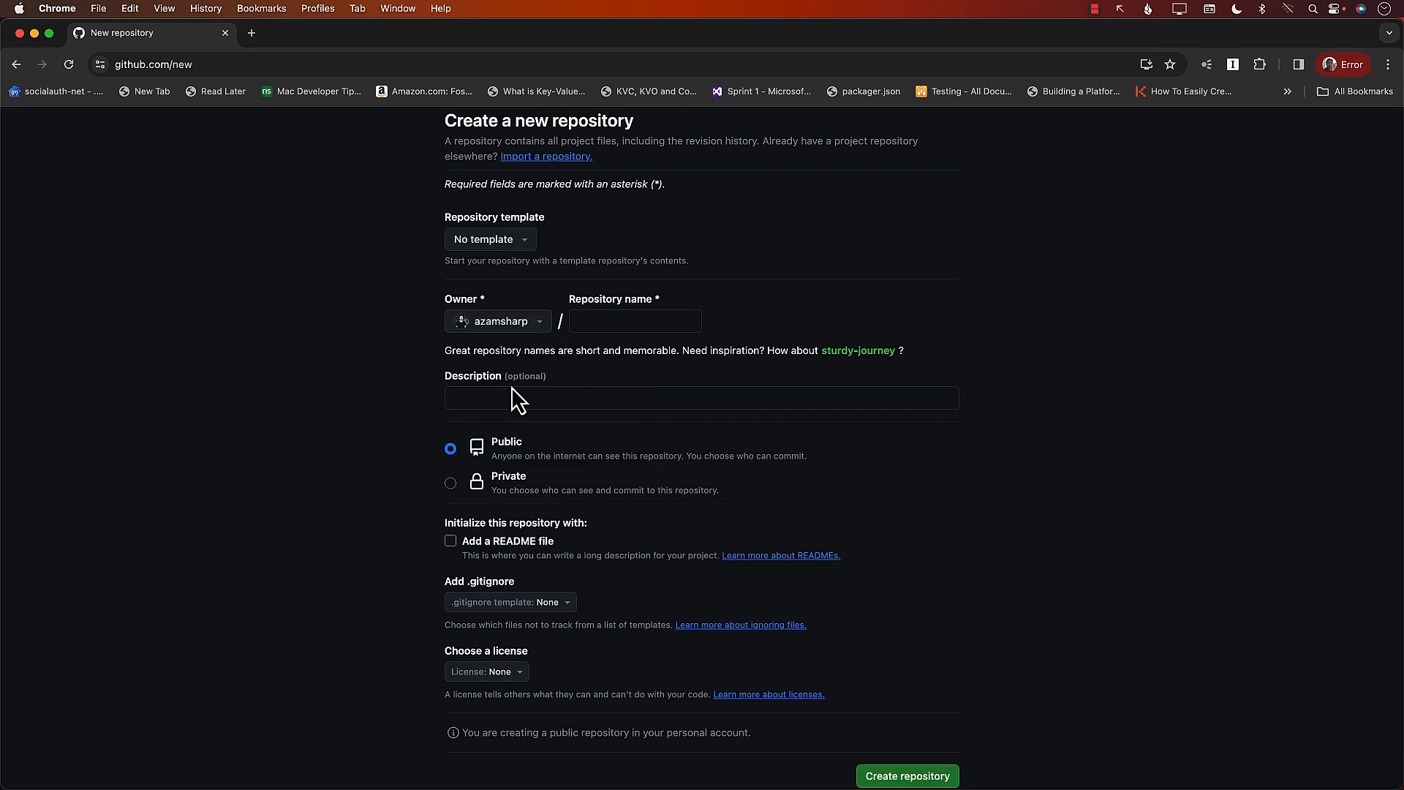
left_click(596, 322)
type("Xcode")
type("CI")
type("oudDemo")
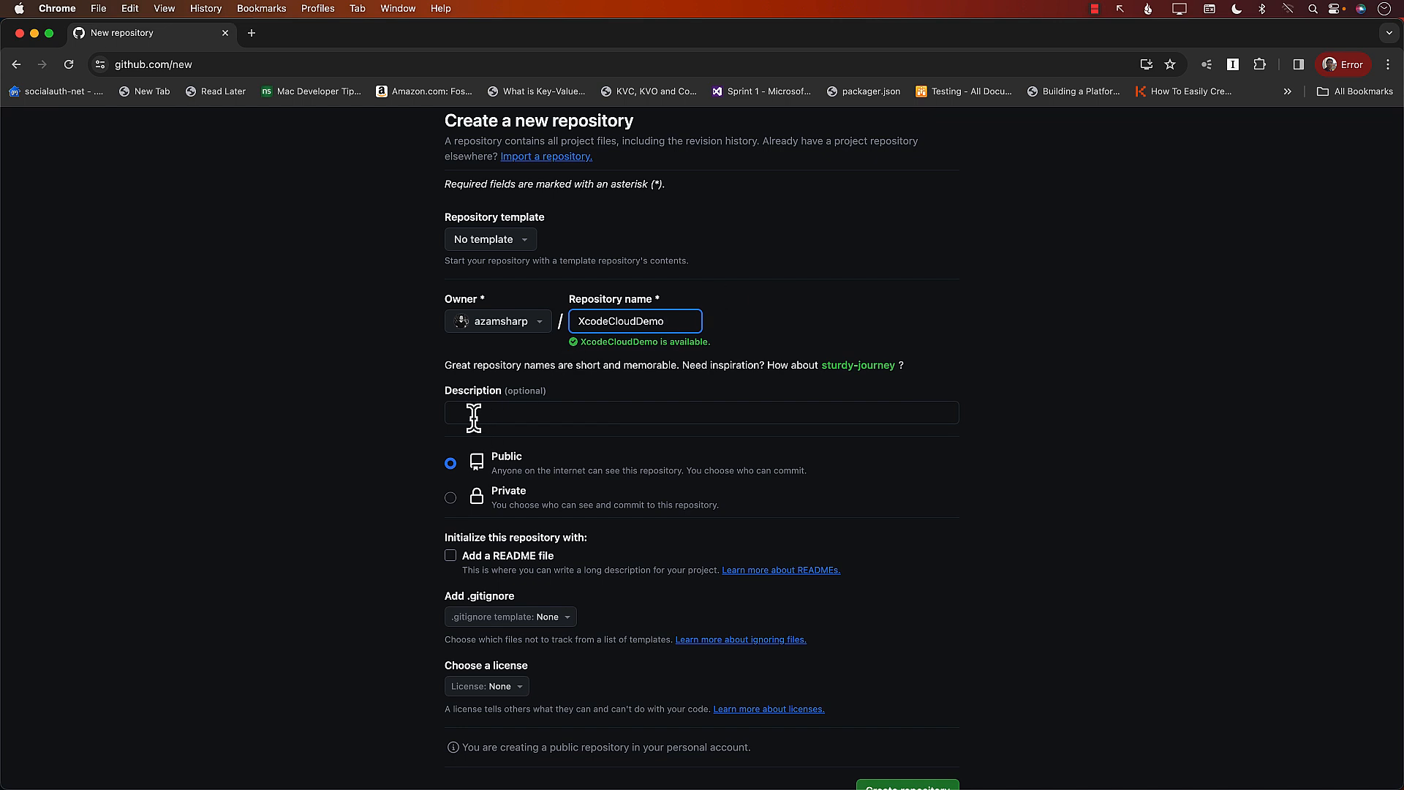
scroll(431, 618, "down", 2)
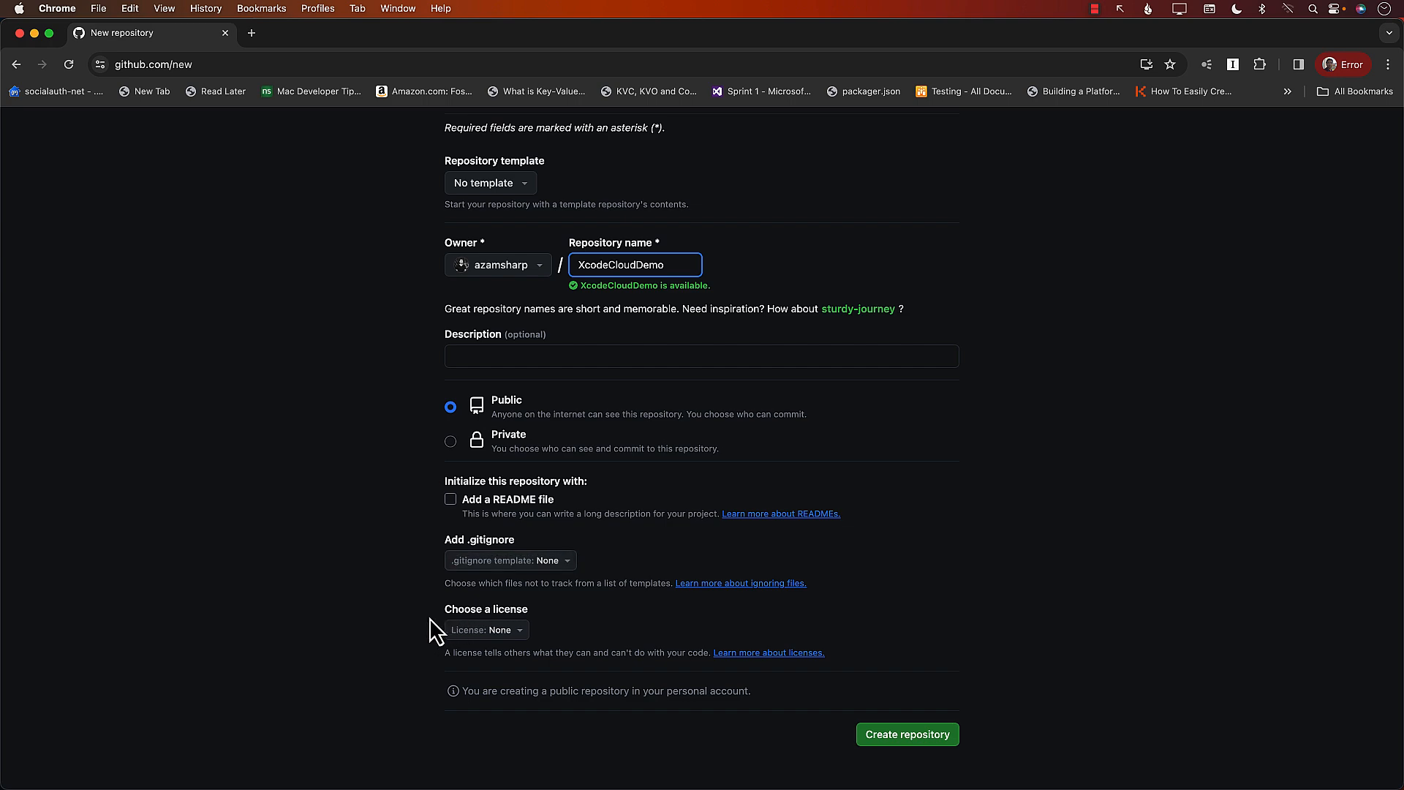
left_click(900, 740)
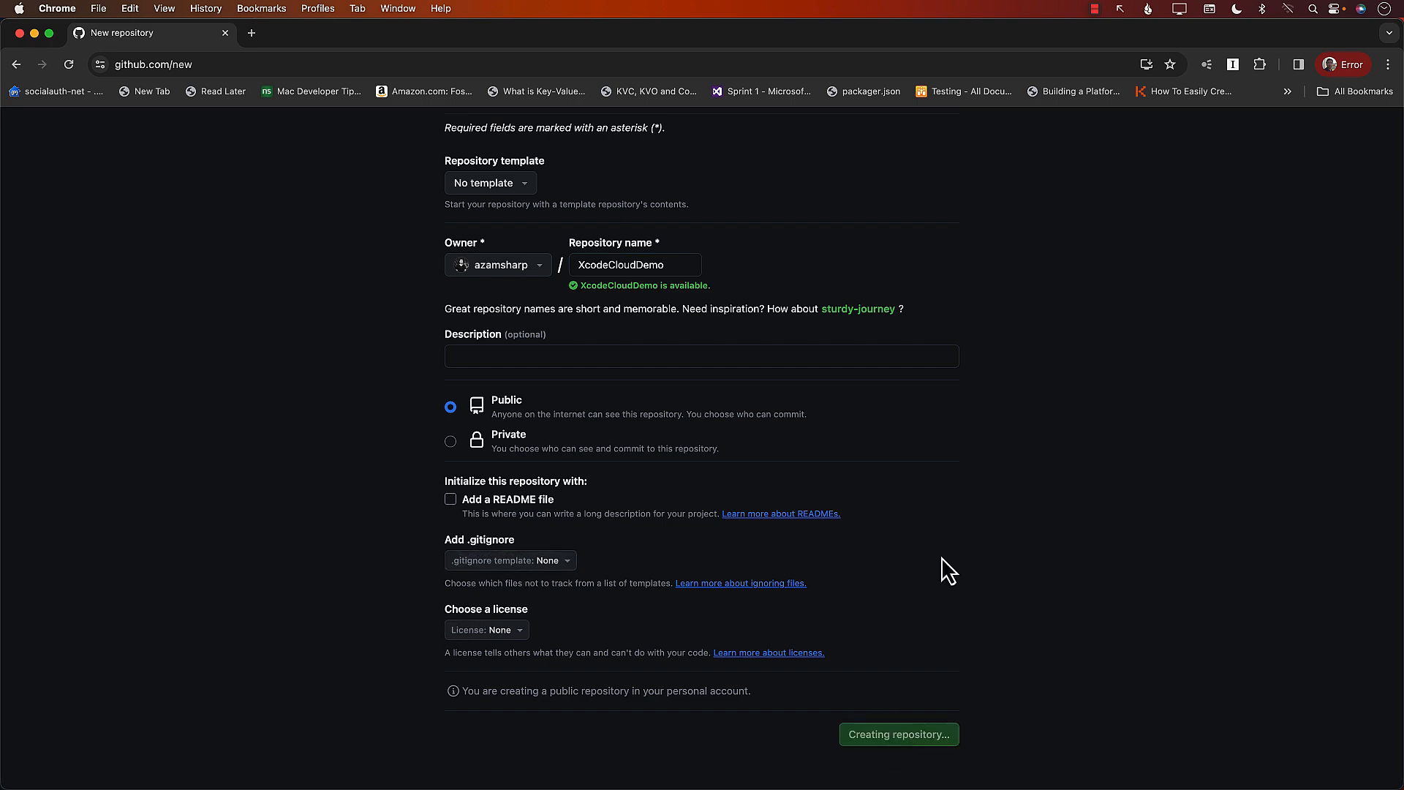
Step: Review the command-line setup instructions on the new repository's page, including git init, commit and the main branch command
scroll(516, 457, "down", 3)
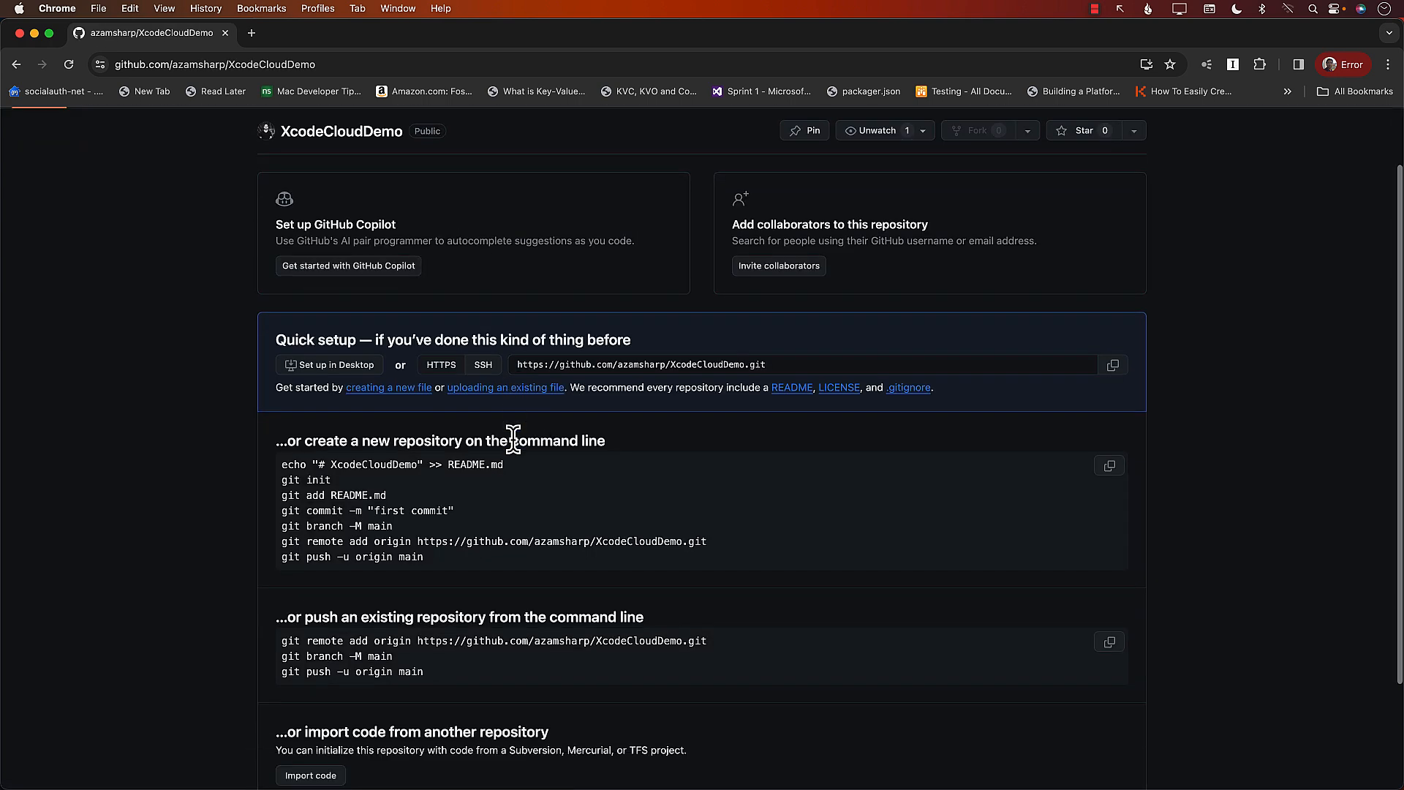
scroll(502, 464, "down", 1)
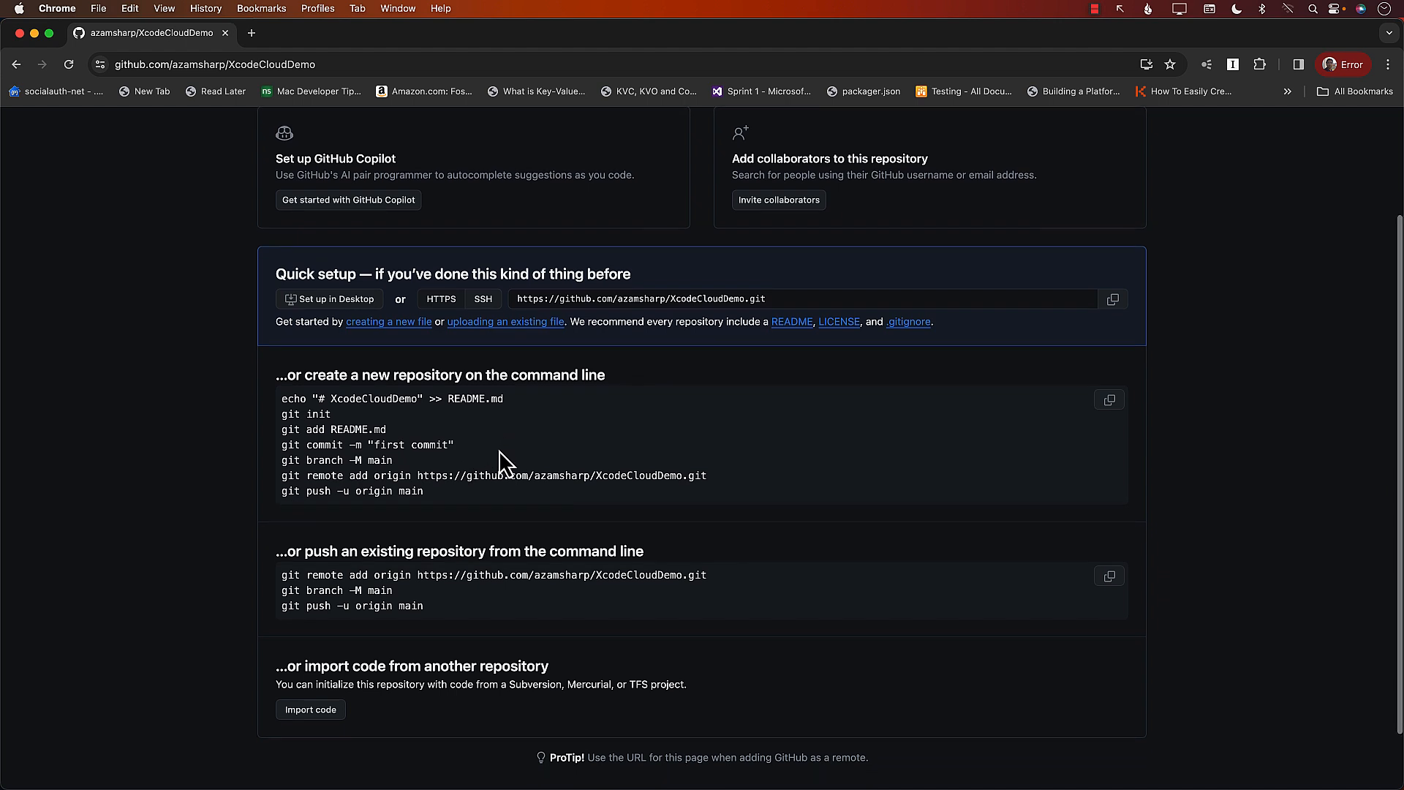
triple_click(285, 446)
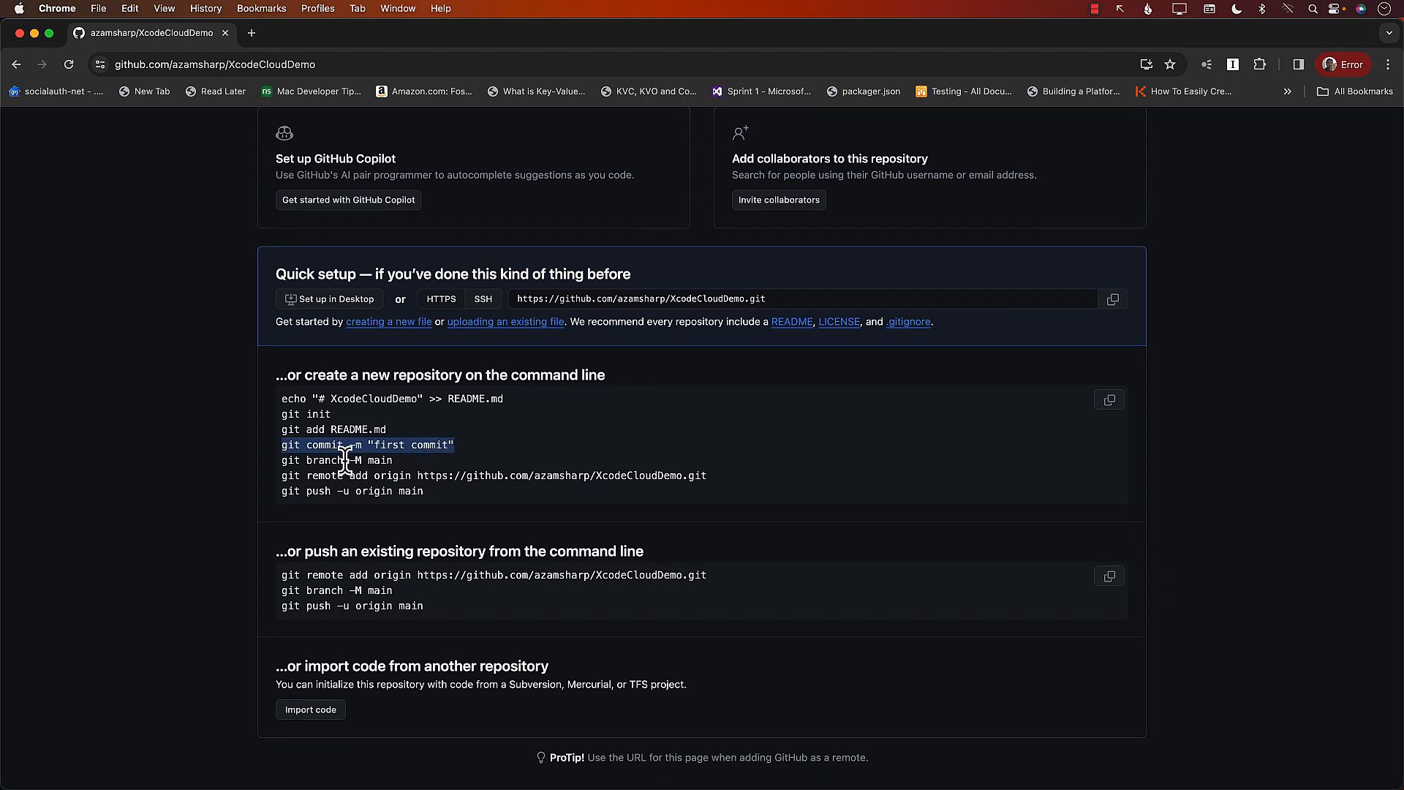
left_click(286, 466)
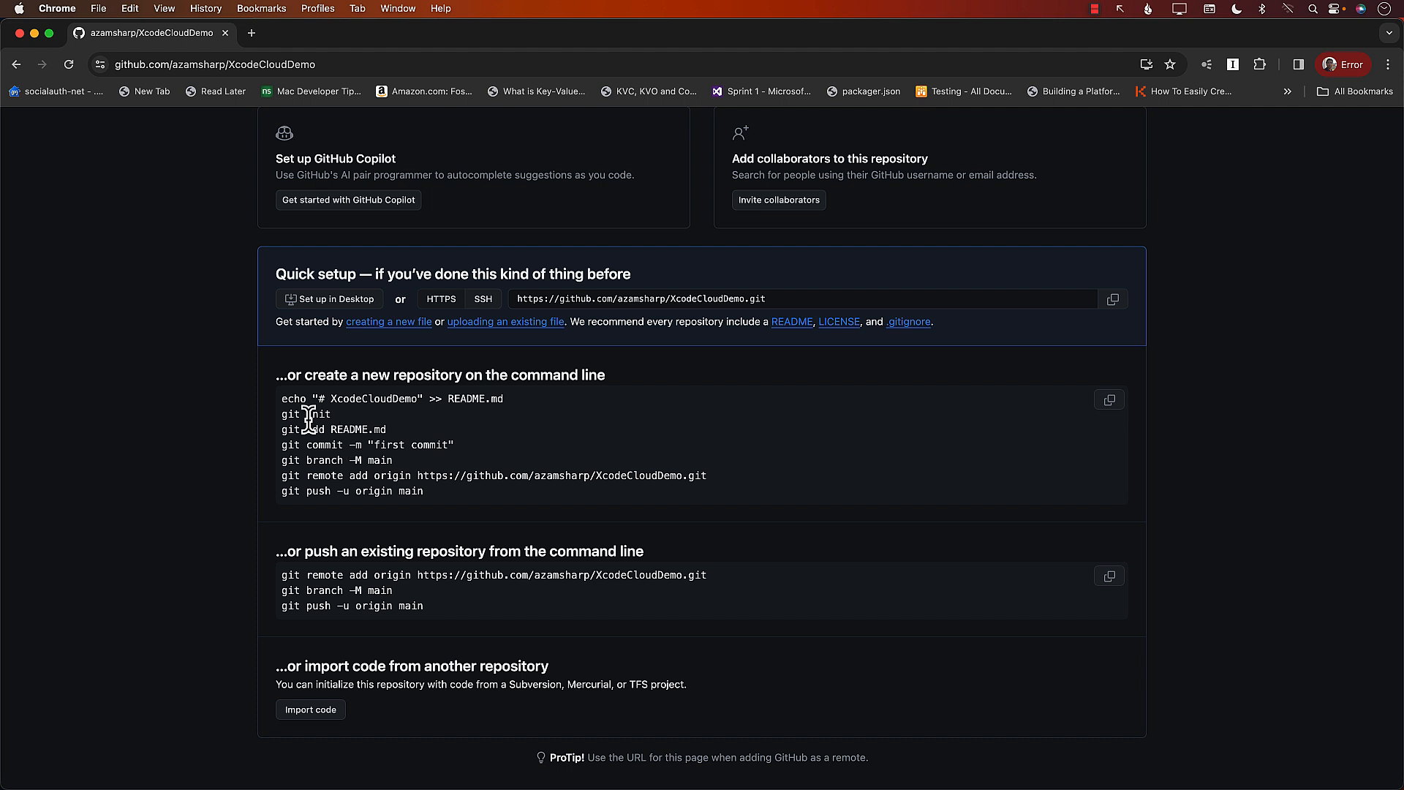
left_click_drag(282, 416, 398, 458)
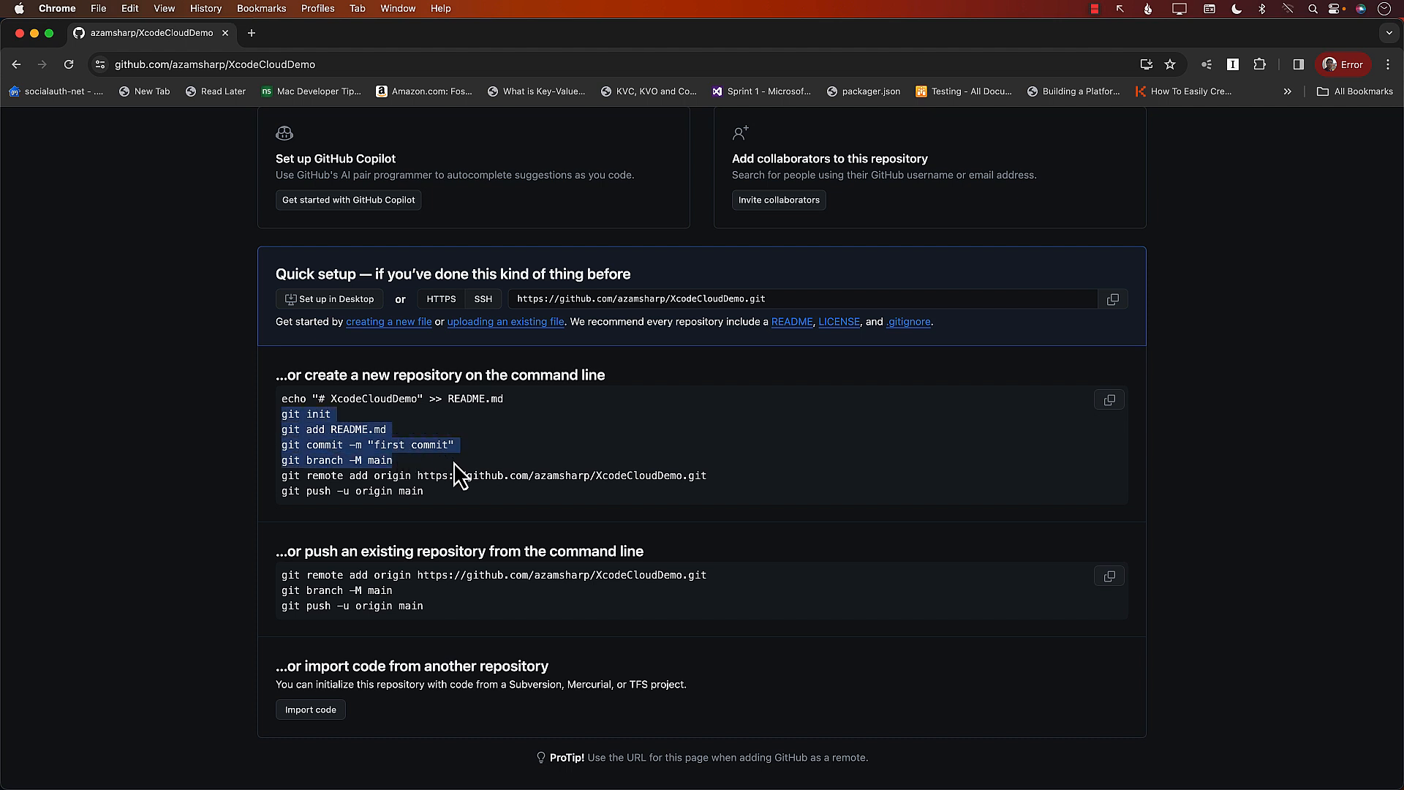
left_click(448, 463)
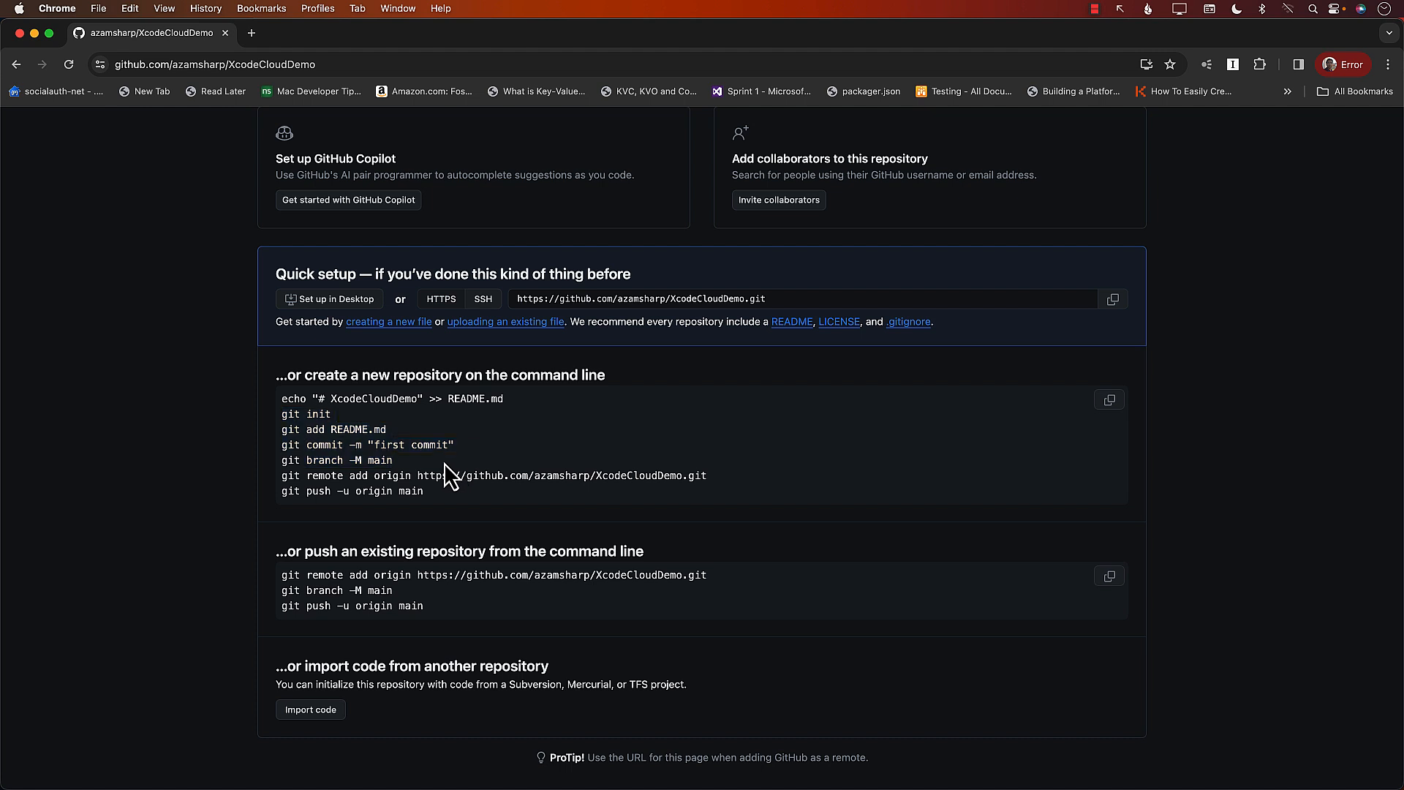
left_click_drag(310, 461, 390, 462)
double_click(375, 460)
left_click(413, 464)
Step: Copy the git remote add origin command from the XcodeCloudDemo GitHub page and run it in Terminal
left_click_drag(282, 480, 746, 483)
key("super+c")
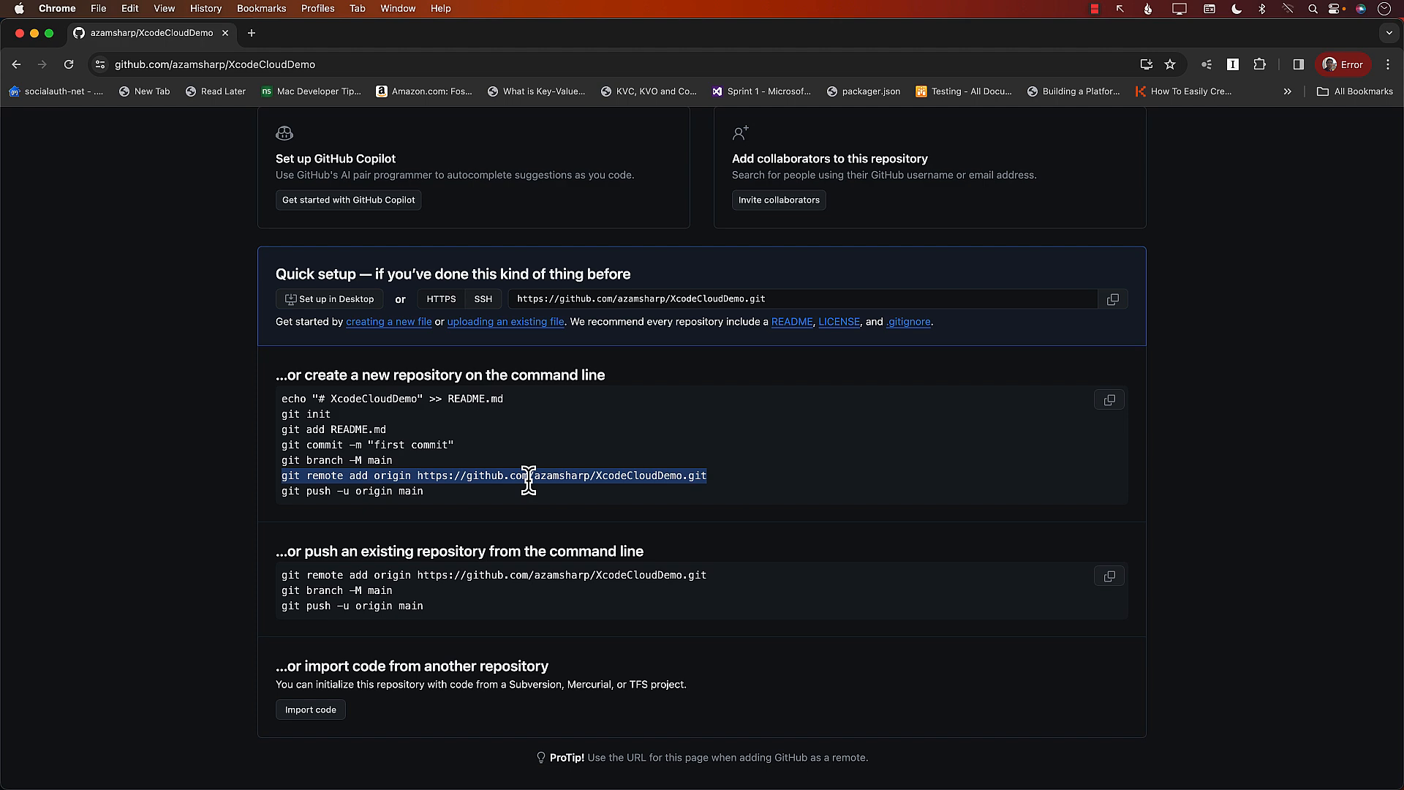
key("ctrl+Right")
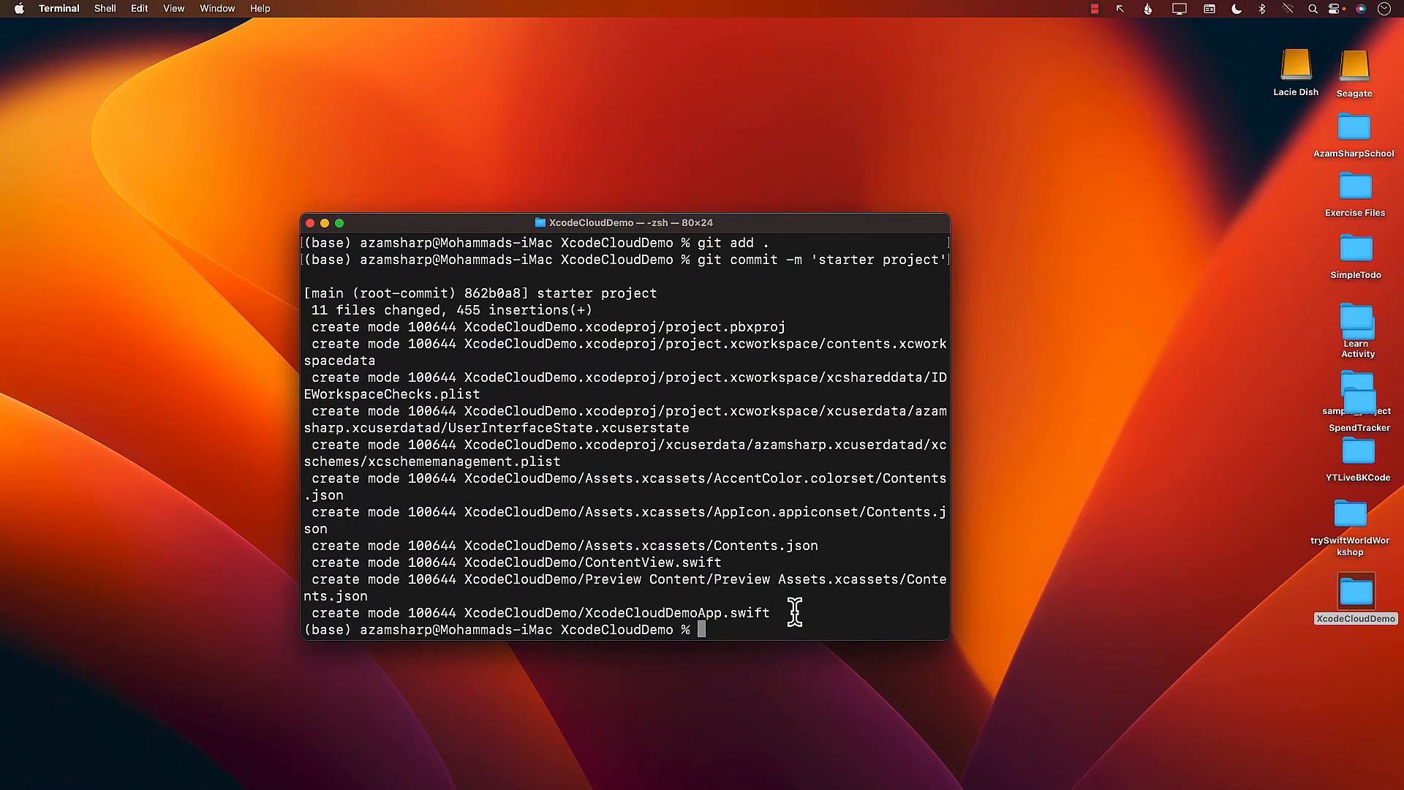
key("super+v")
key("Return")
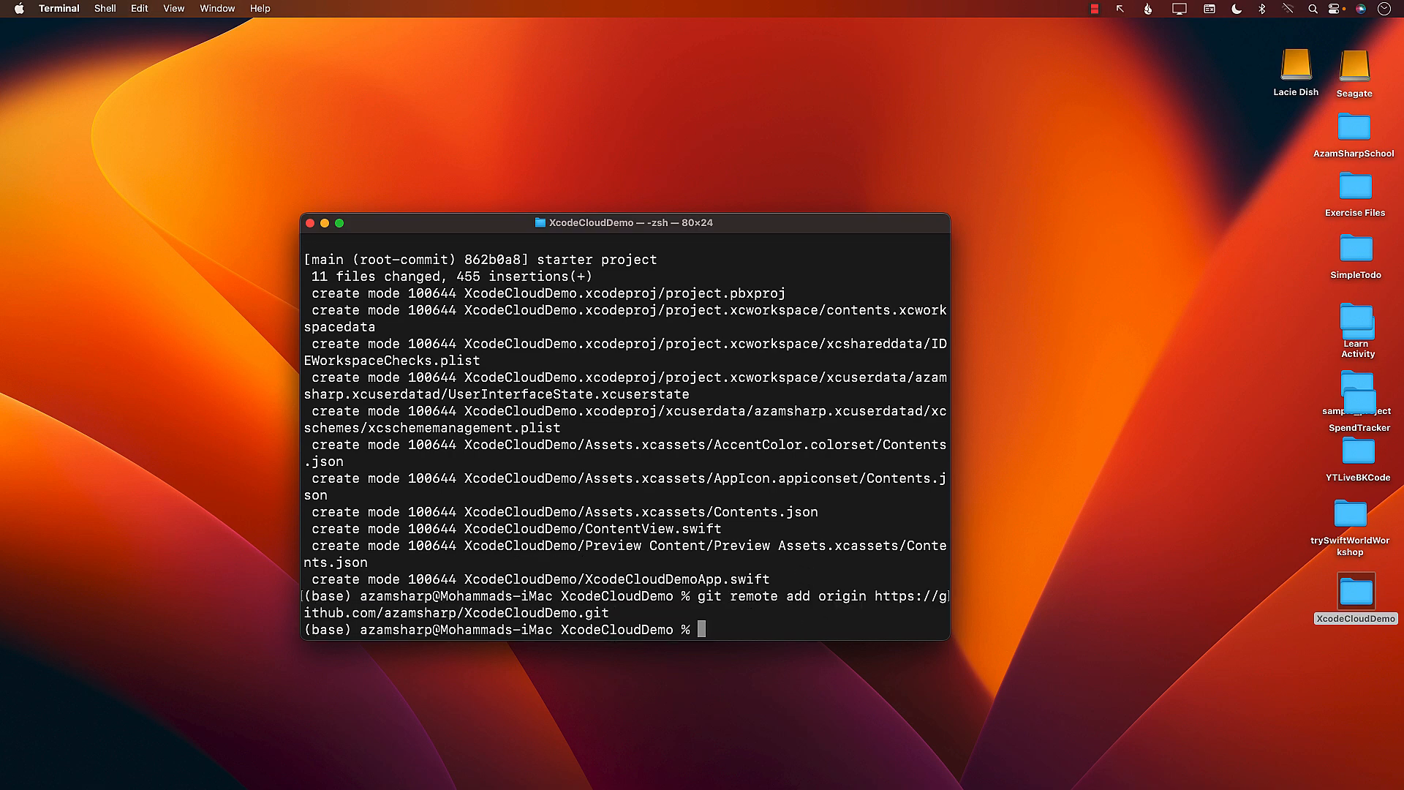
left_click_drag(698, 601, 730, 612)
left_click(719, 627)
Step: Copy git push -u origin main from GitHub, run it in Terminal, and reload the repository page
key("ctrl+Left")
left_click(430, 514)
left_click_drag(283, 491, 428, 492)
key("super+c")
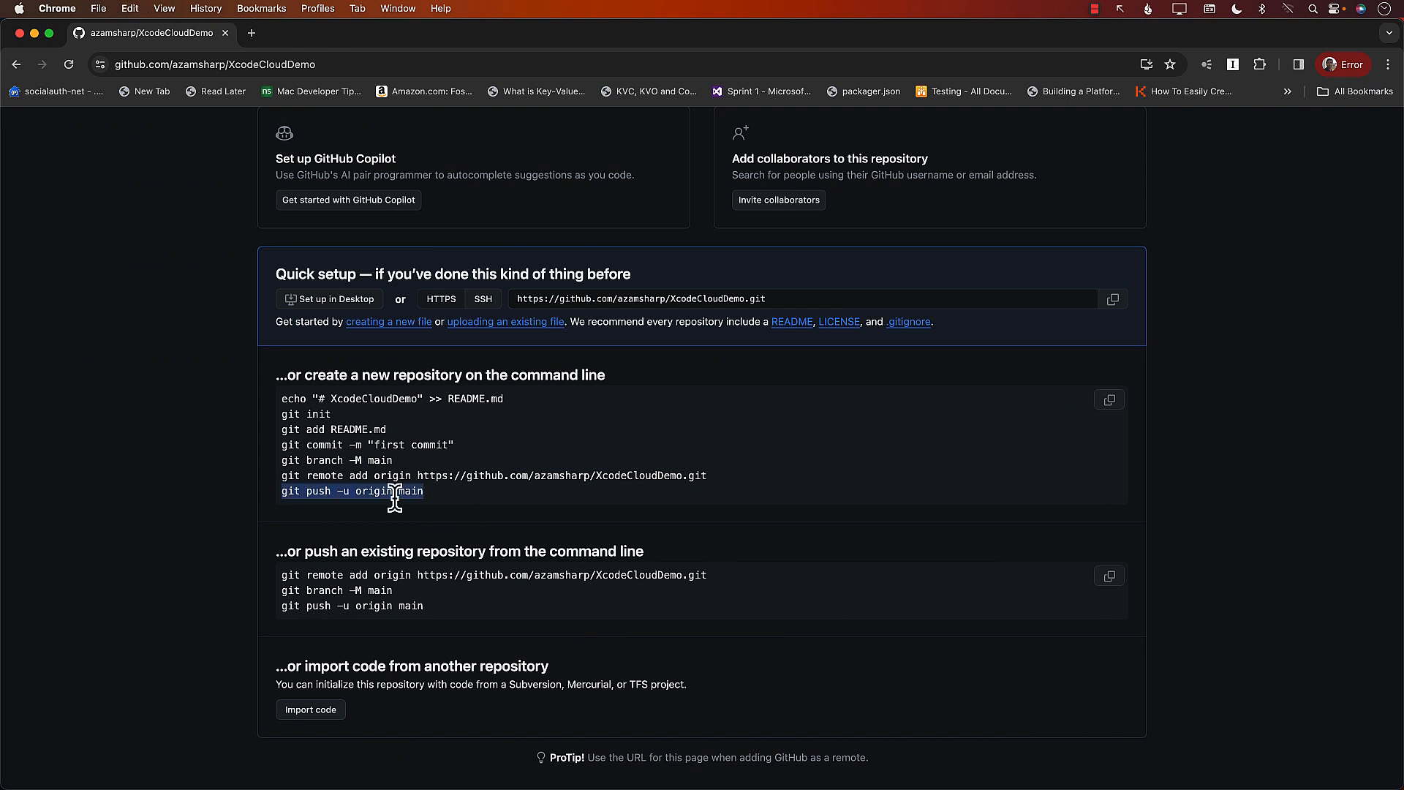
key("ctrl+Right")
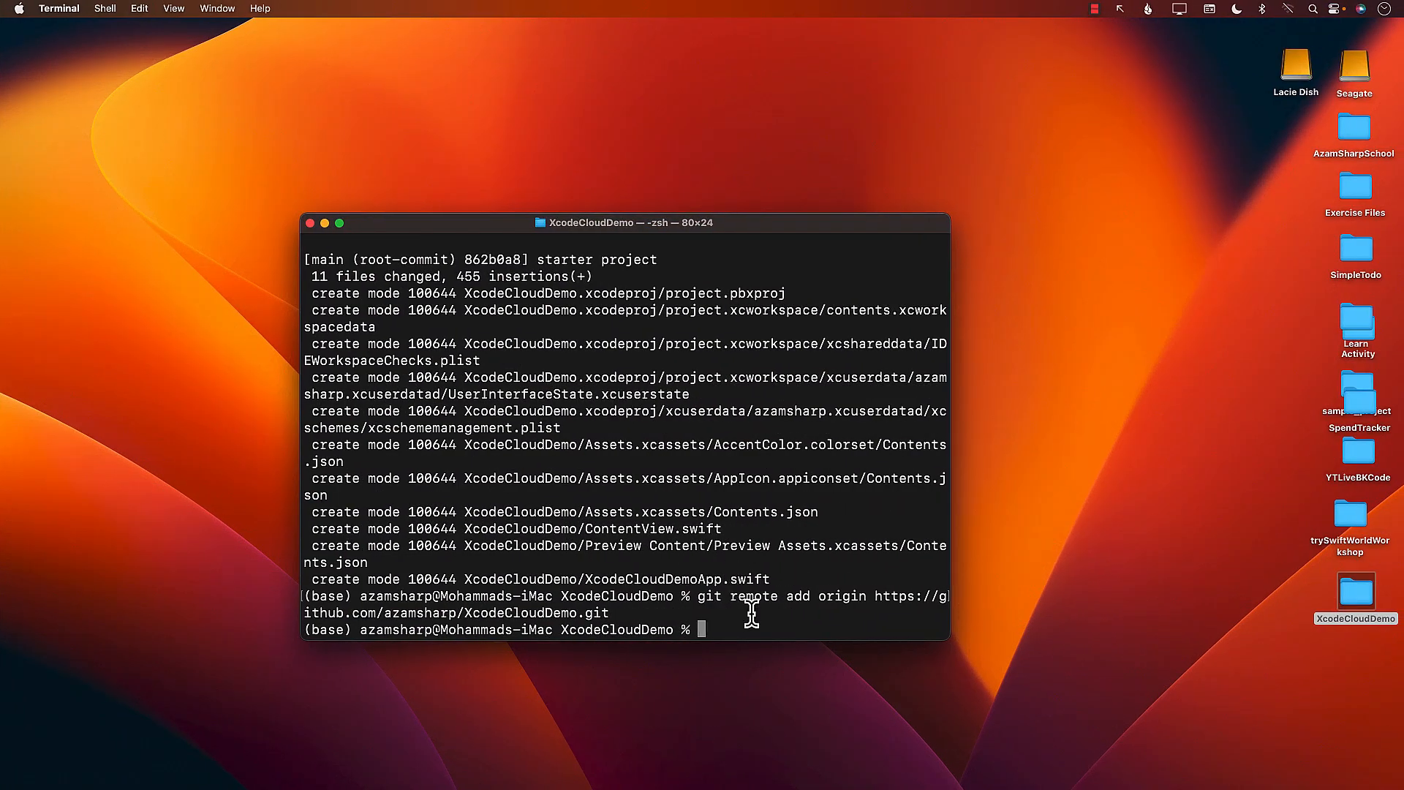
key("super+v")
key("Return")
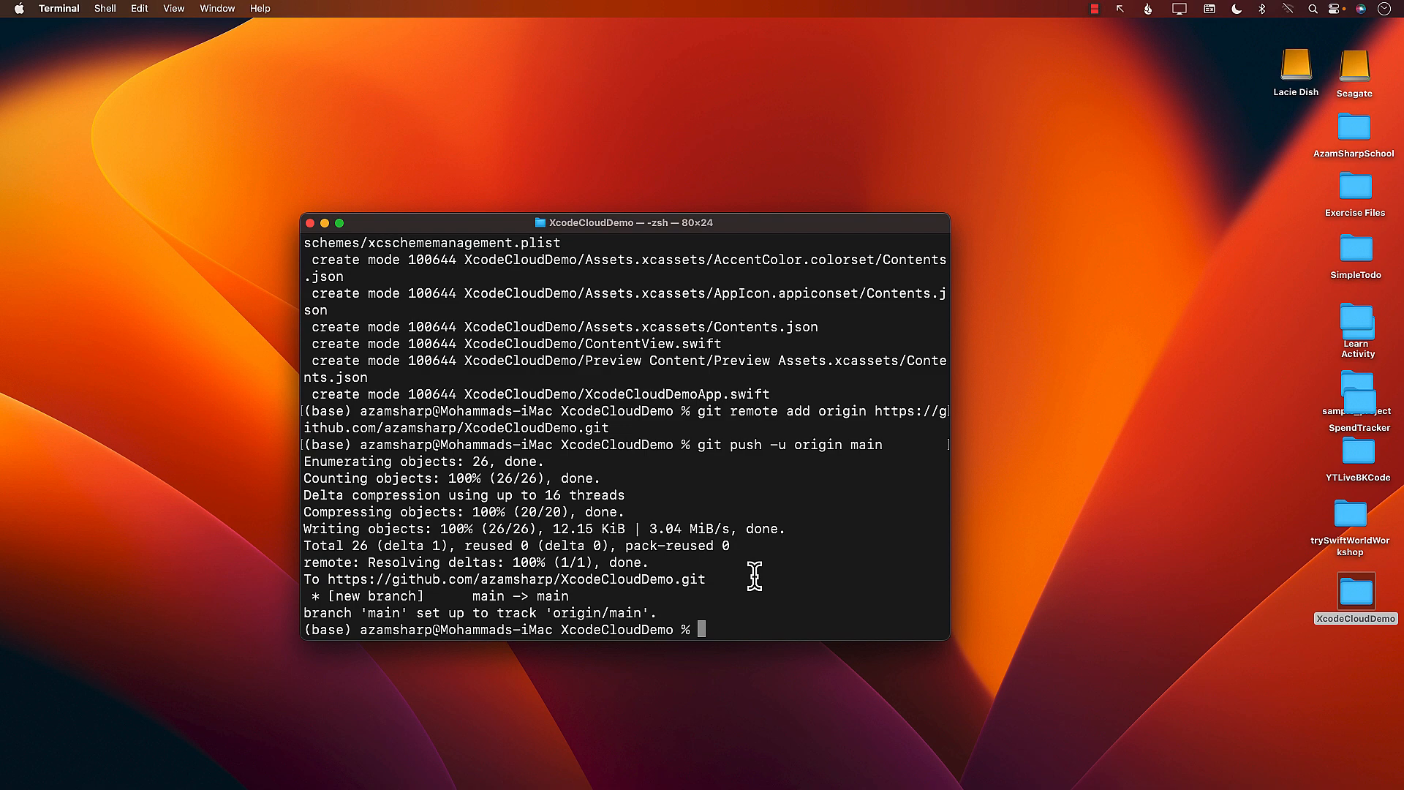
key("ctrl+Left")
left_click(69, 66)
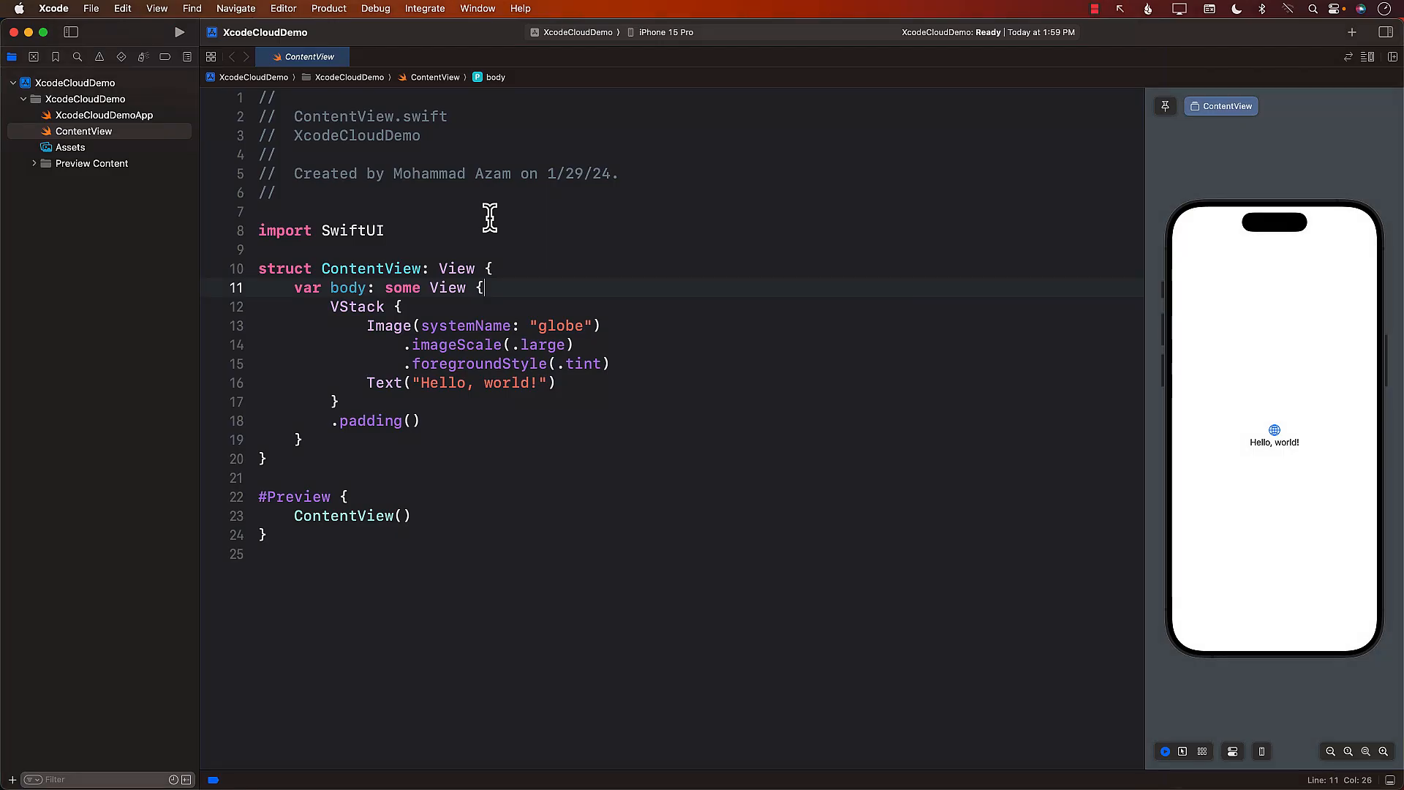
Step: Switch to Xcode and show the Report navigator for the XcodeCloudDemo project
left_click(477, 221)
left_click_drag(169, 178, 179, 86)
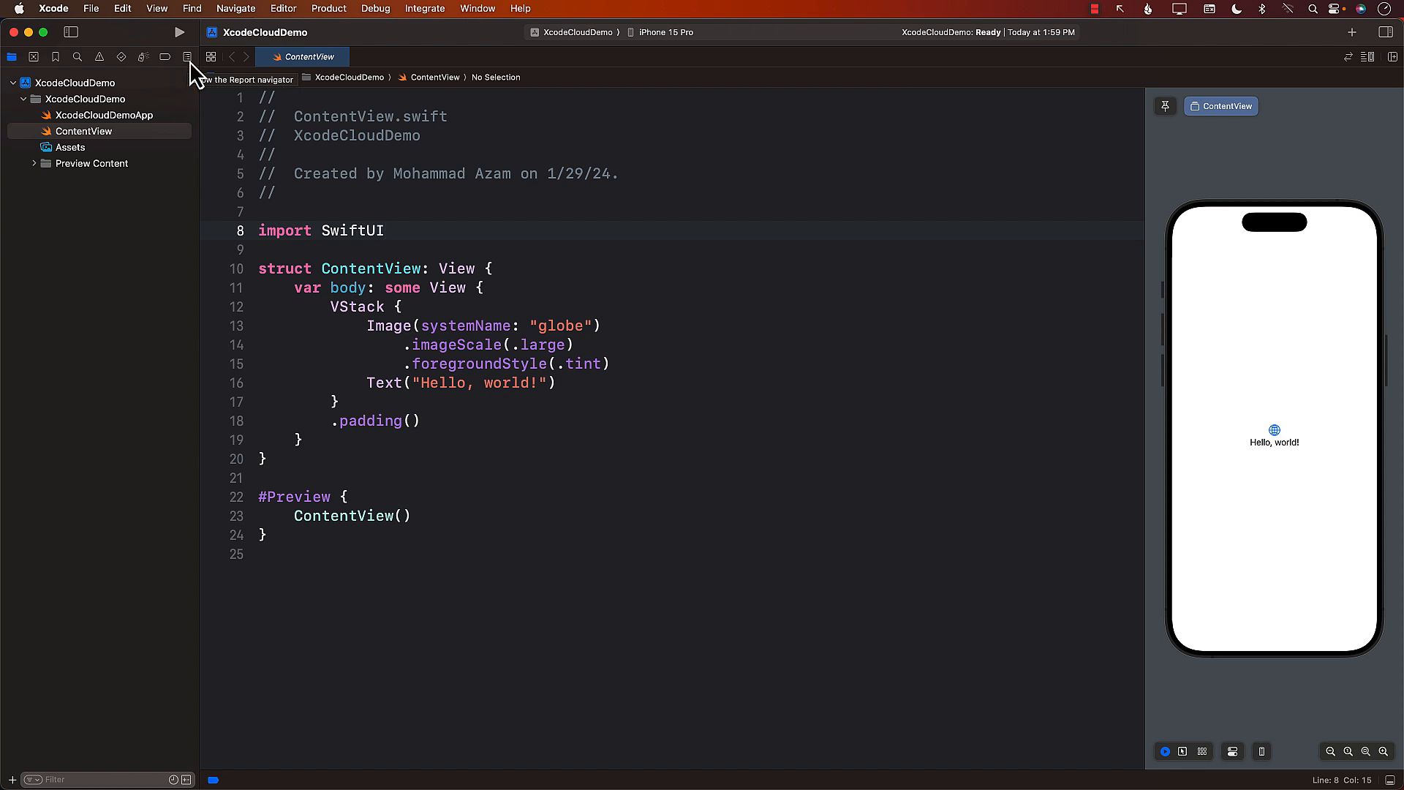
left_click(188, 59)
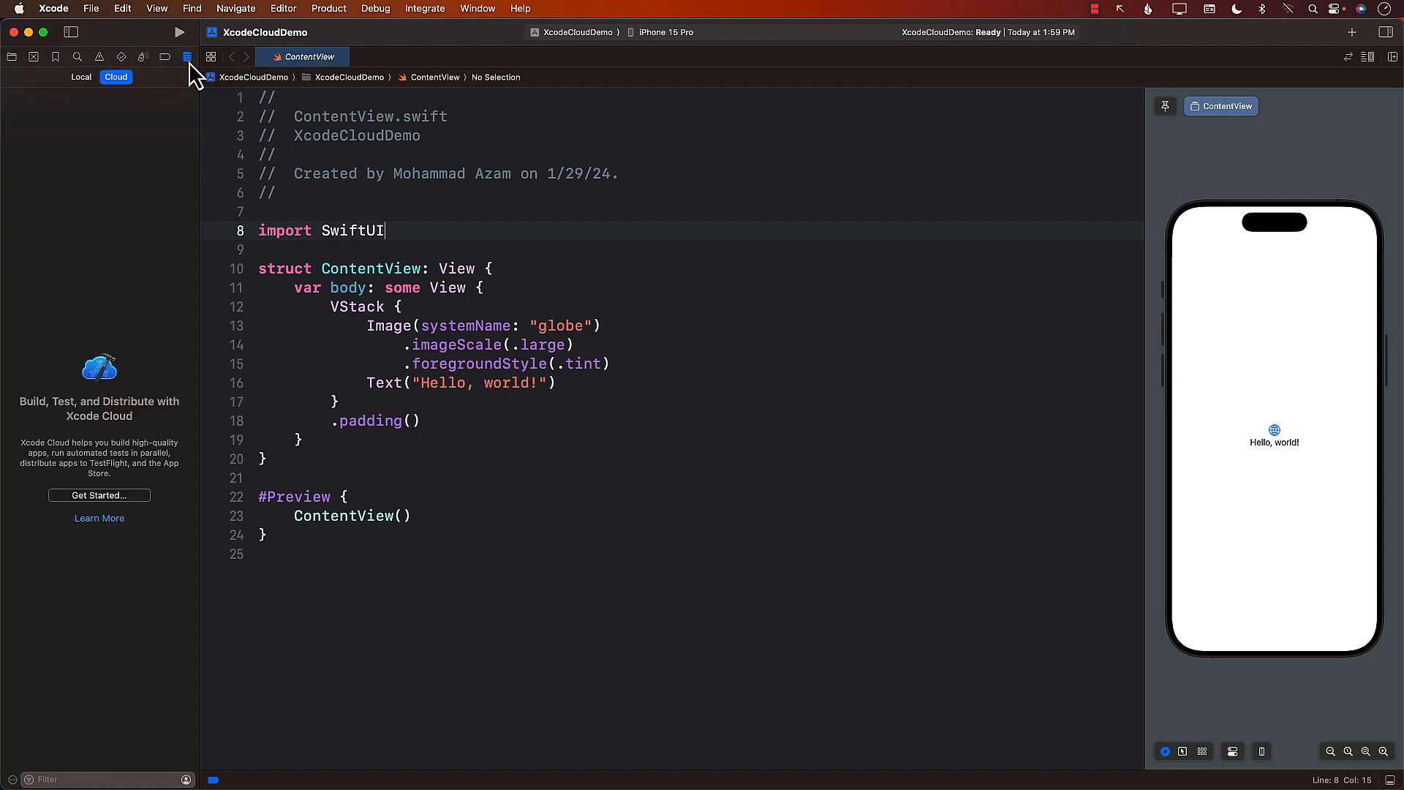
Step: View the Local build reports and return to the Cloud reports
left_click(80, 76)
left_click_drag(54, 72, 46, 83)
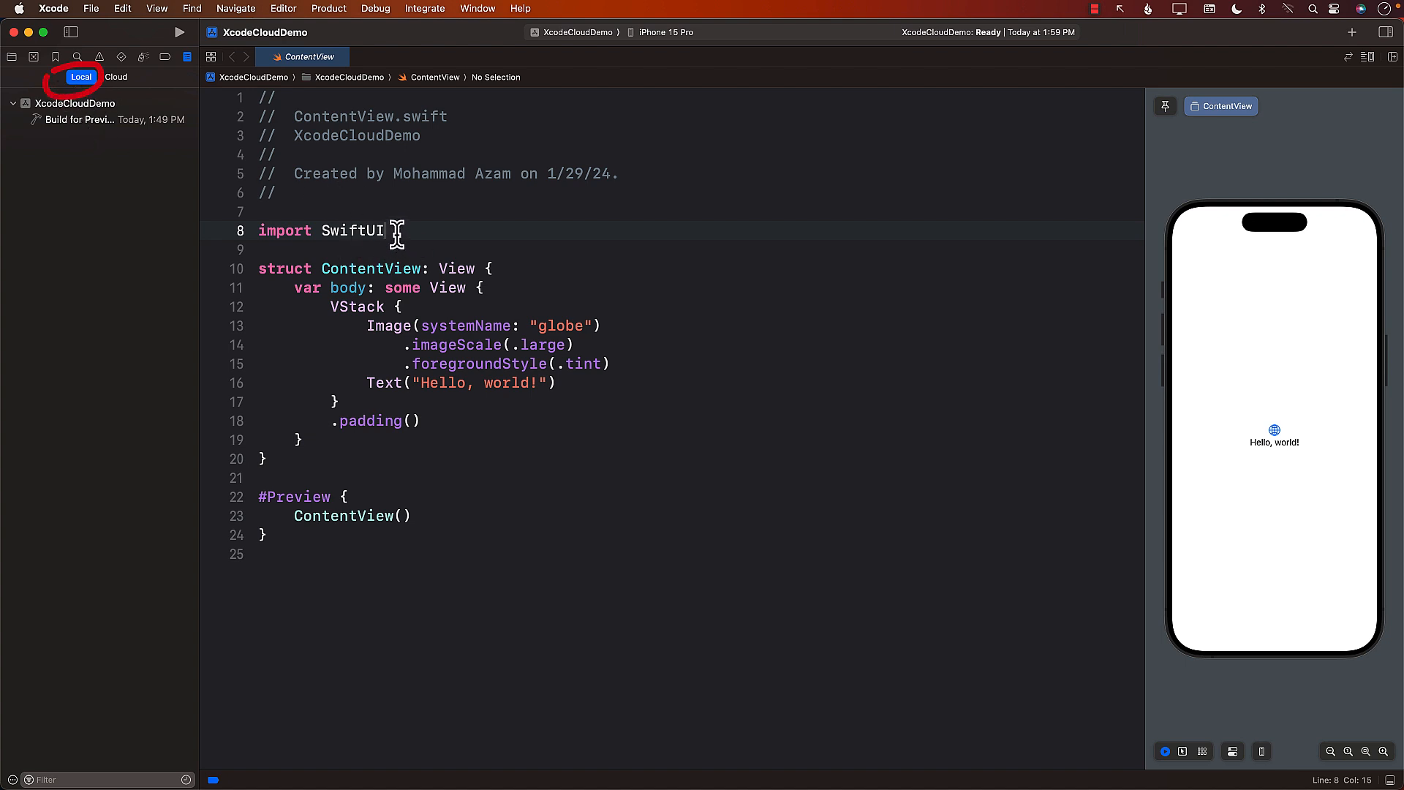
left_click_drag(97, 73, 91, 86)
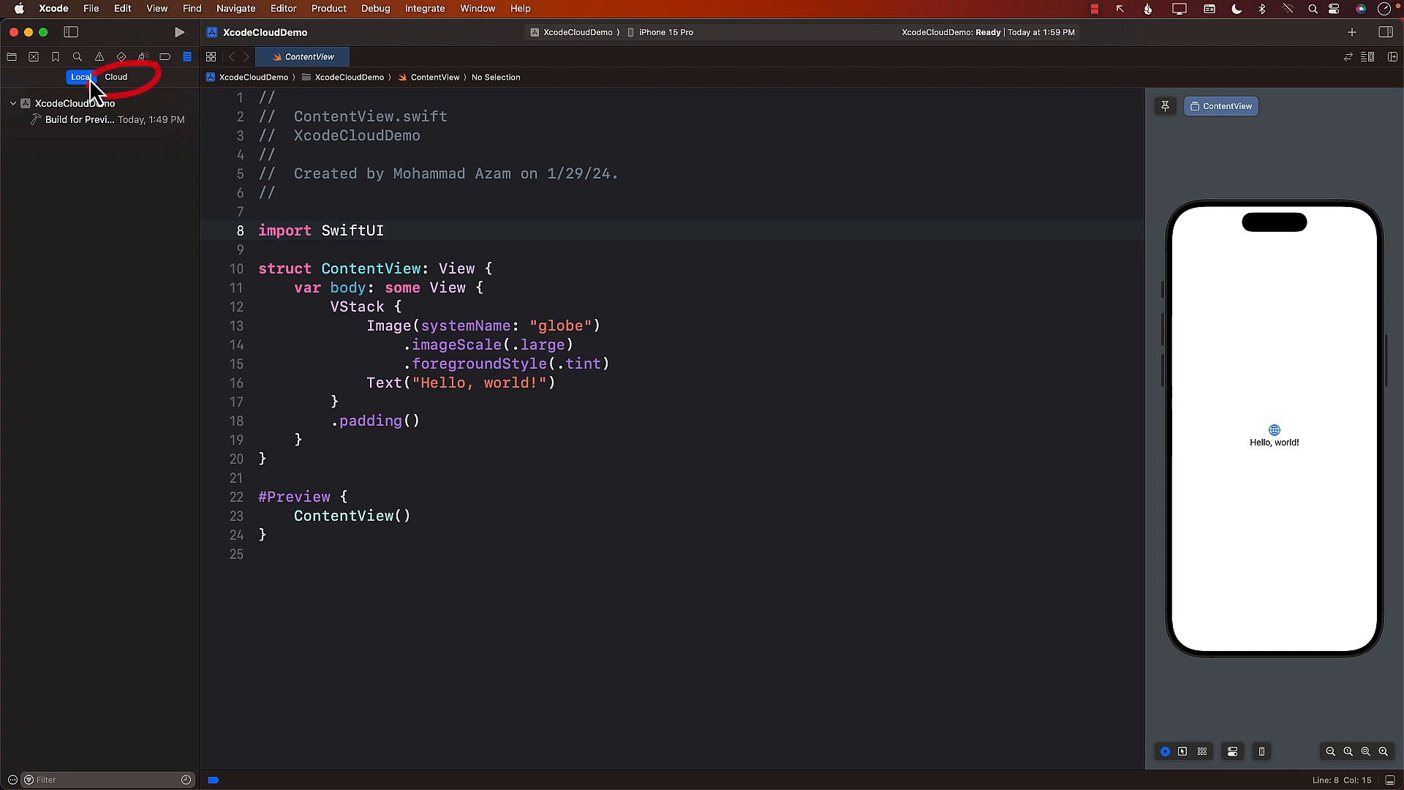
left_click(116, 78)
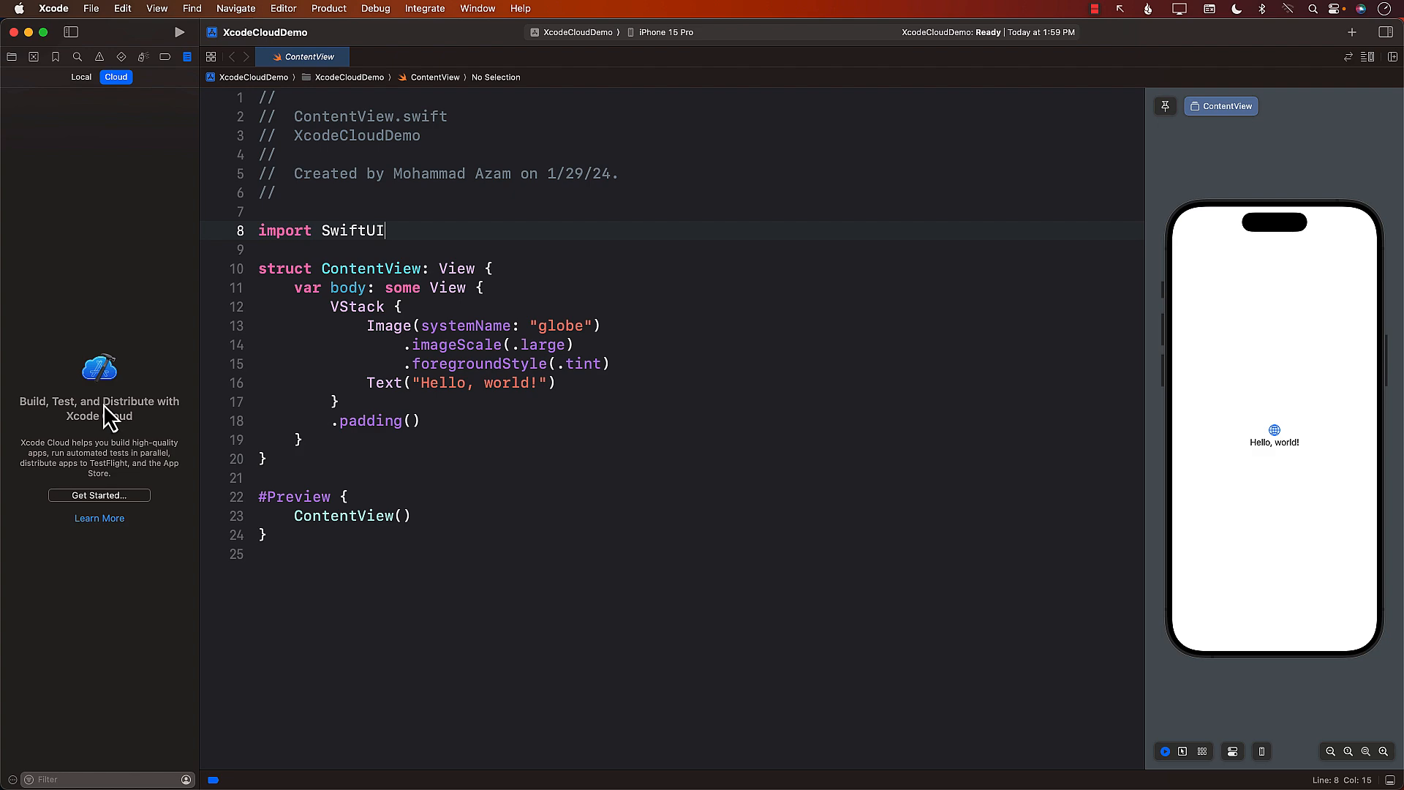
Step: Start the Xcode Cloud setup for XcodeCloudDemo and read its Git source control requirements
mouse_move(67, 482)
left_mouse_down()
mouse_move(178, 483)
mouse_move(65, 488)
left_mouse_up()
left_click(97, 499)
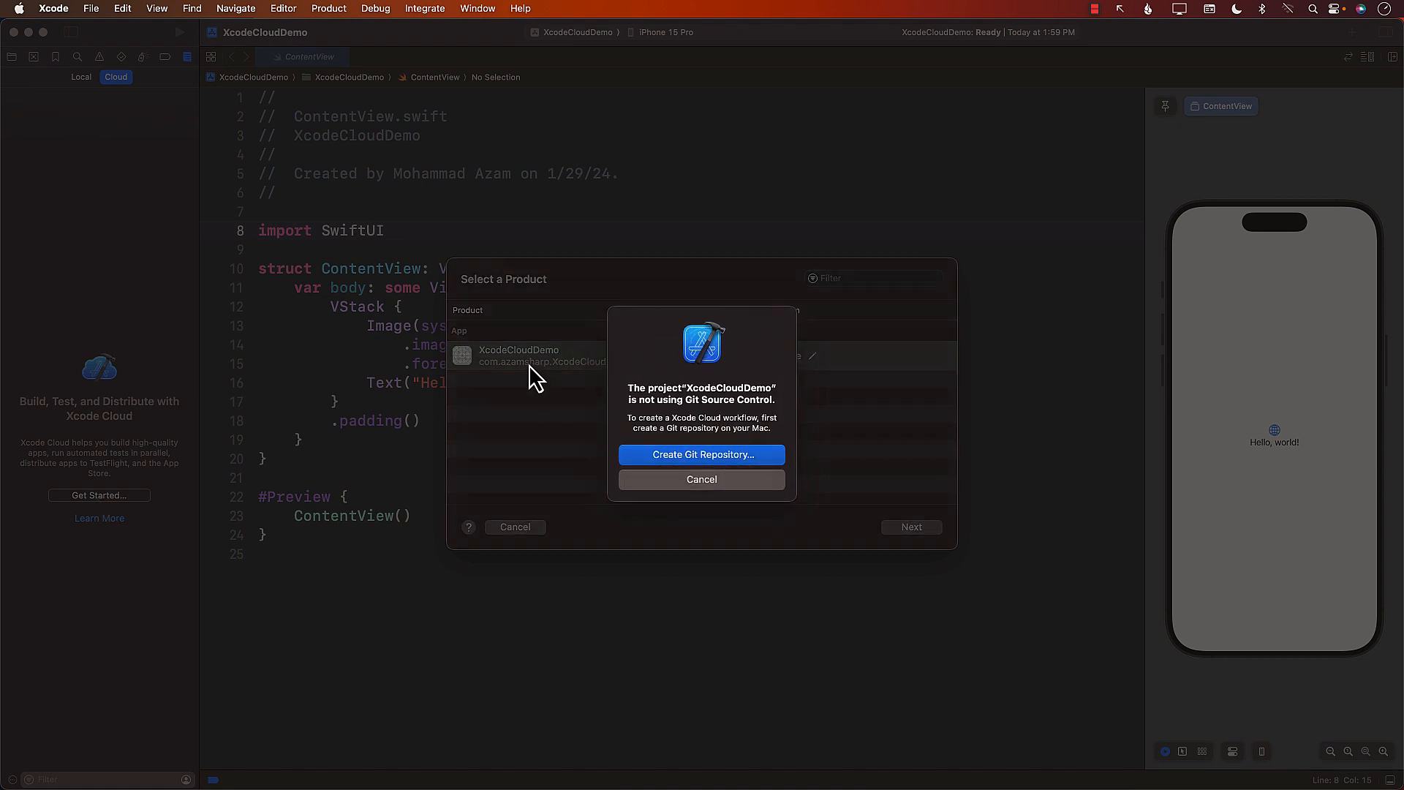
left_click_drag(652, 388, 763, 402)
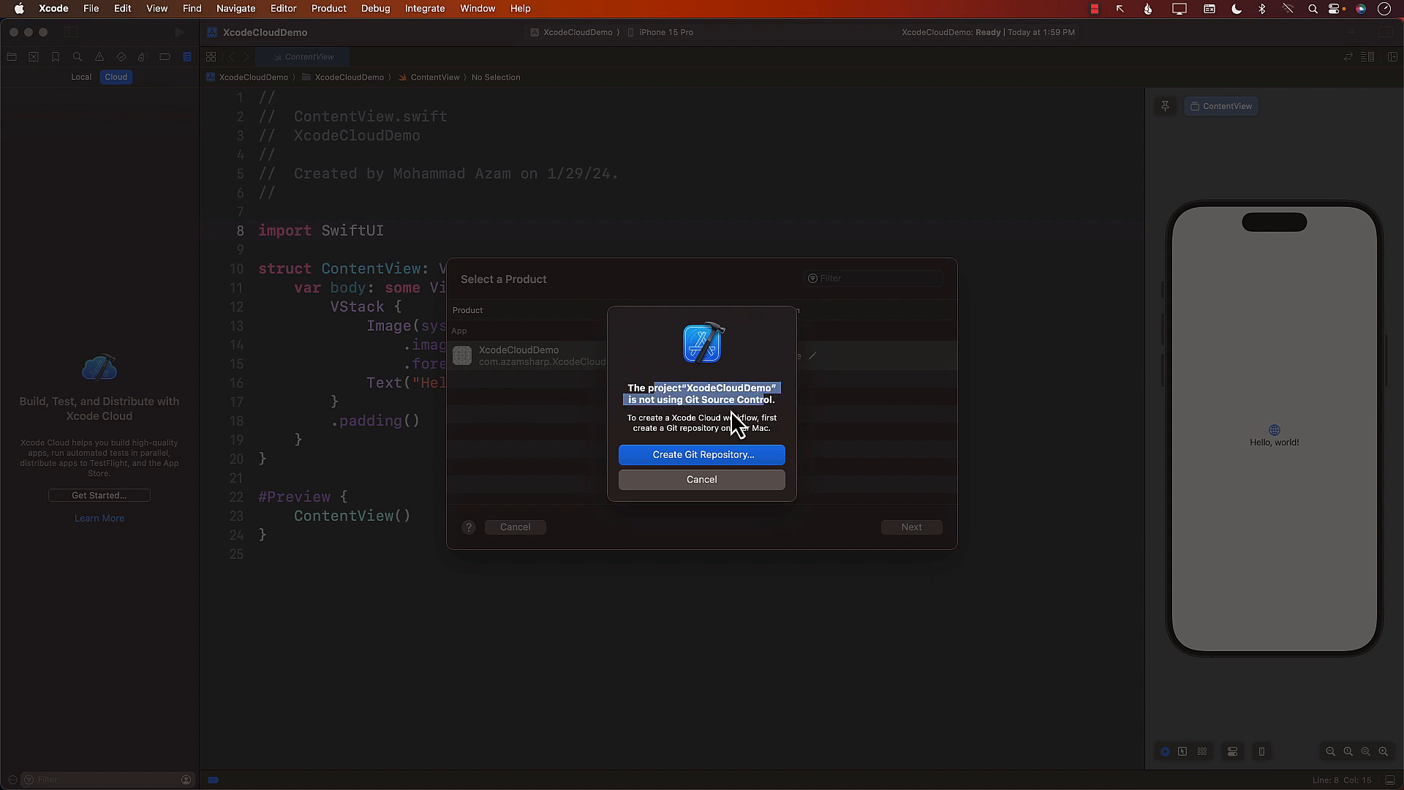
left_click(705, 404)
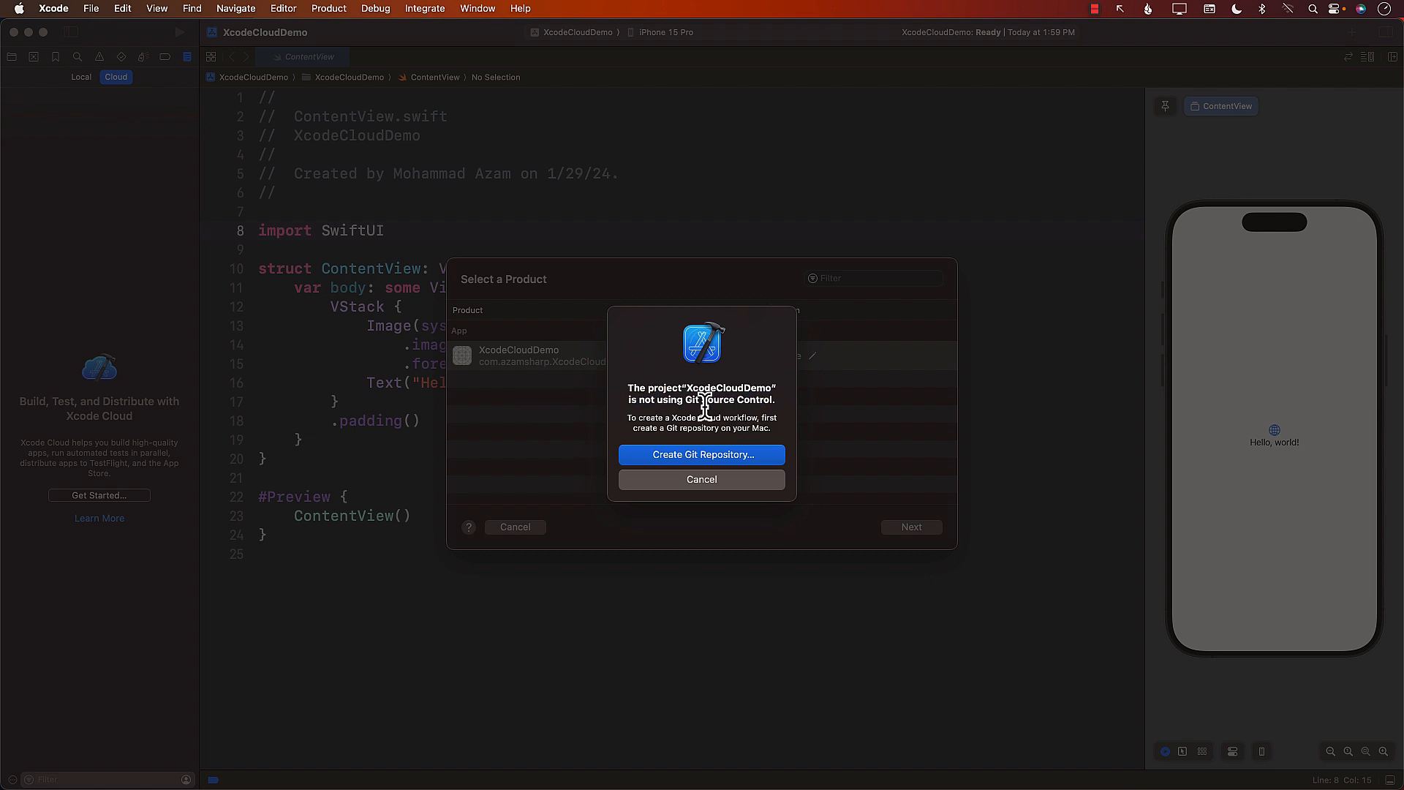
left_click_drag(639, 418, 768, 432)
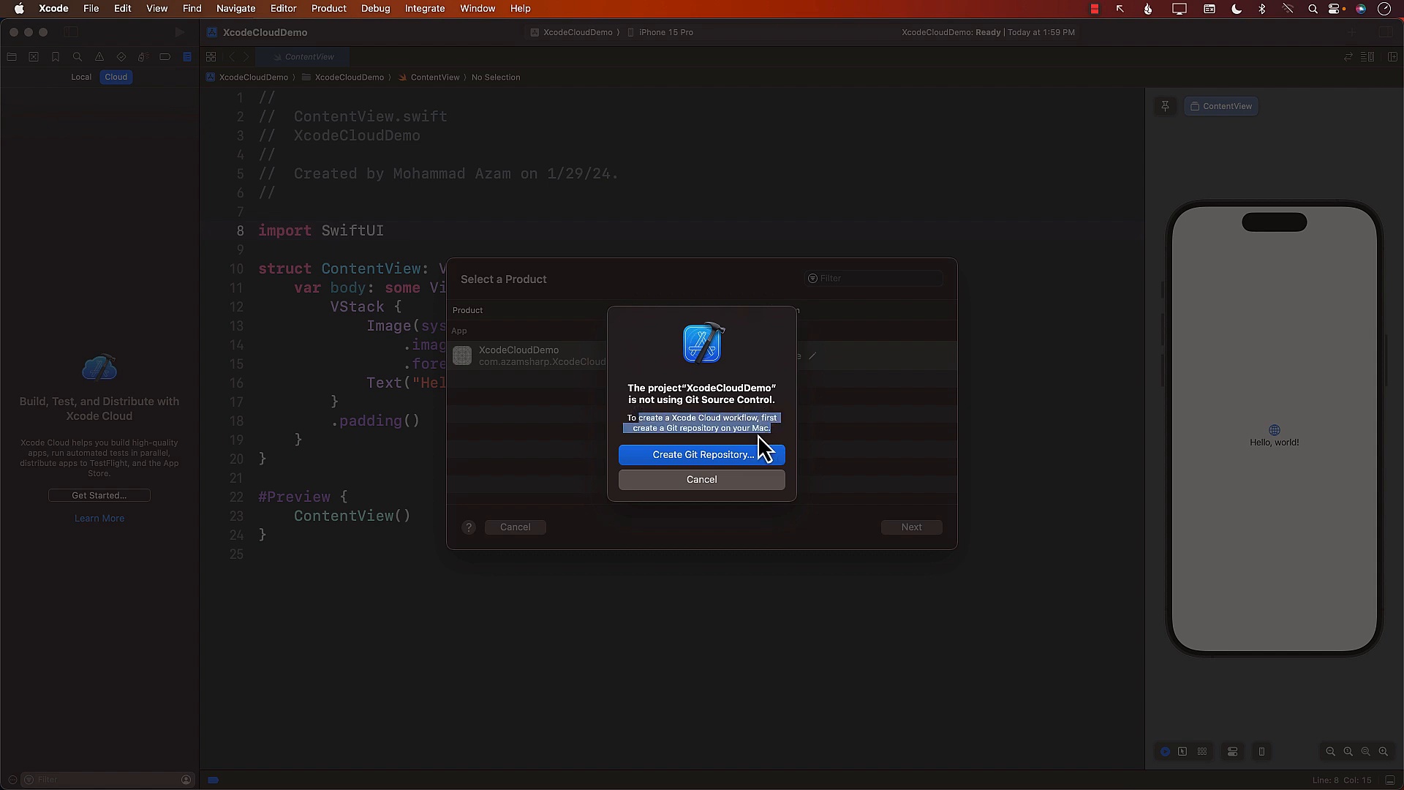
left_click(670, 428)
left_click_drag(638, 418, 750, 430)
left_click(650, 433)
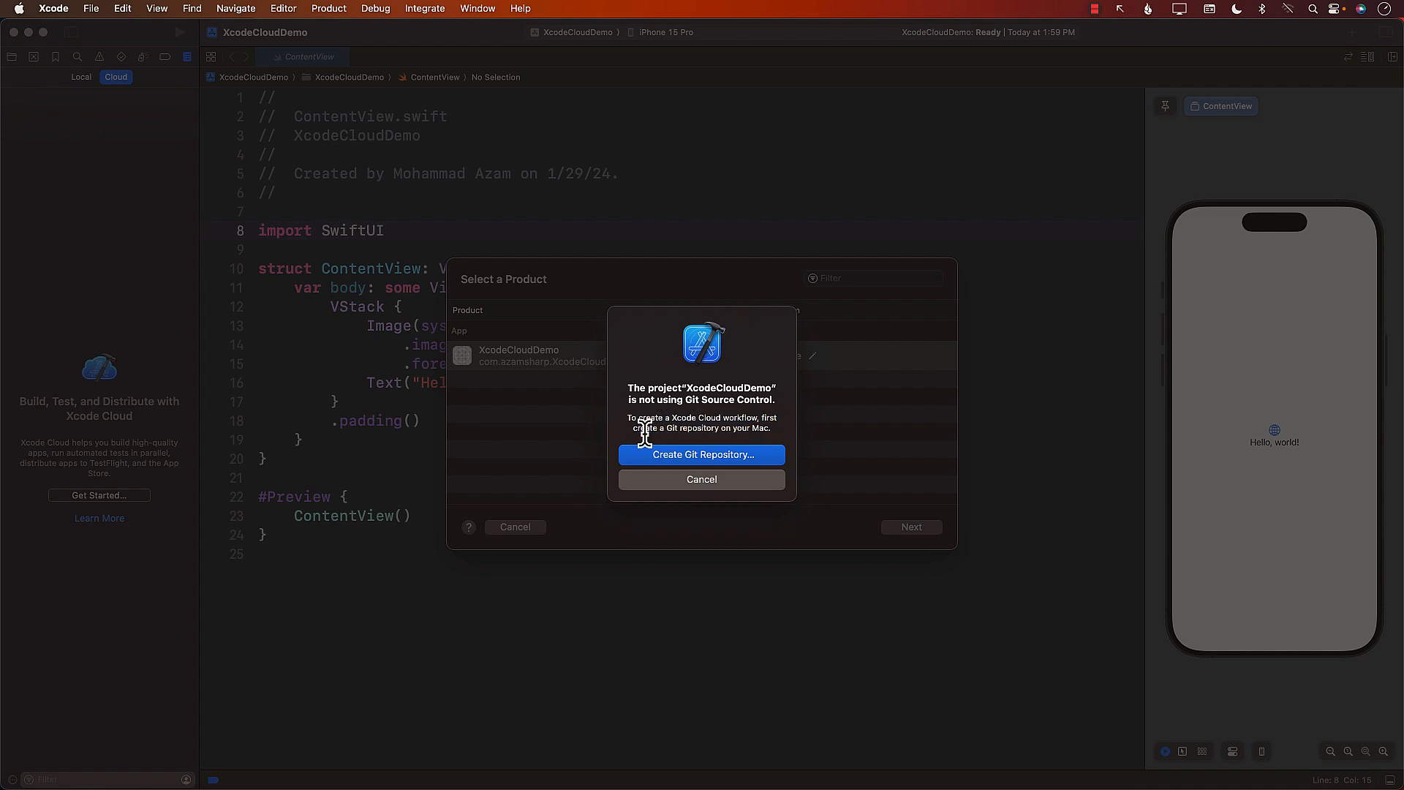
Step: Try to create a Git repository for the XcodeCloudDemo project from the Xcode Cloud setup
left_click(696, 454)
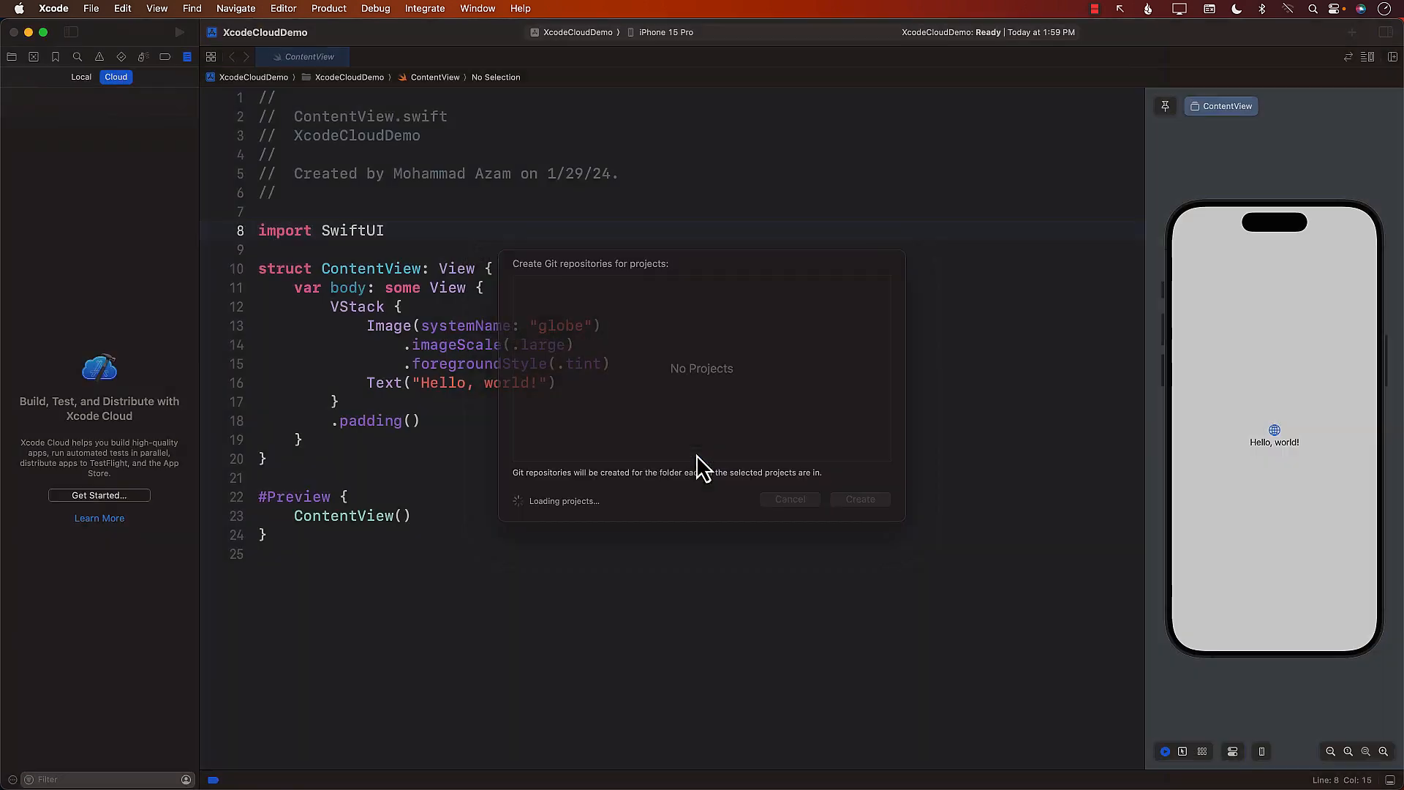
left_click(859, 516)
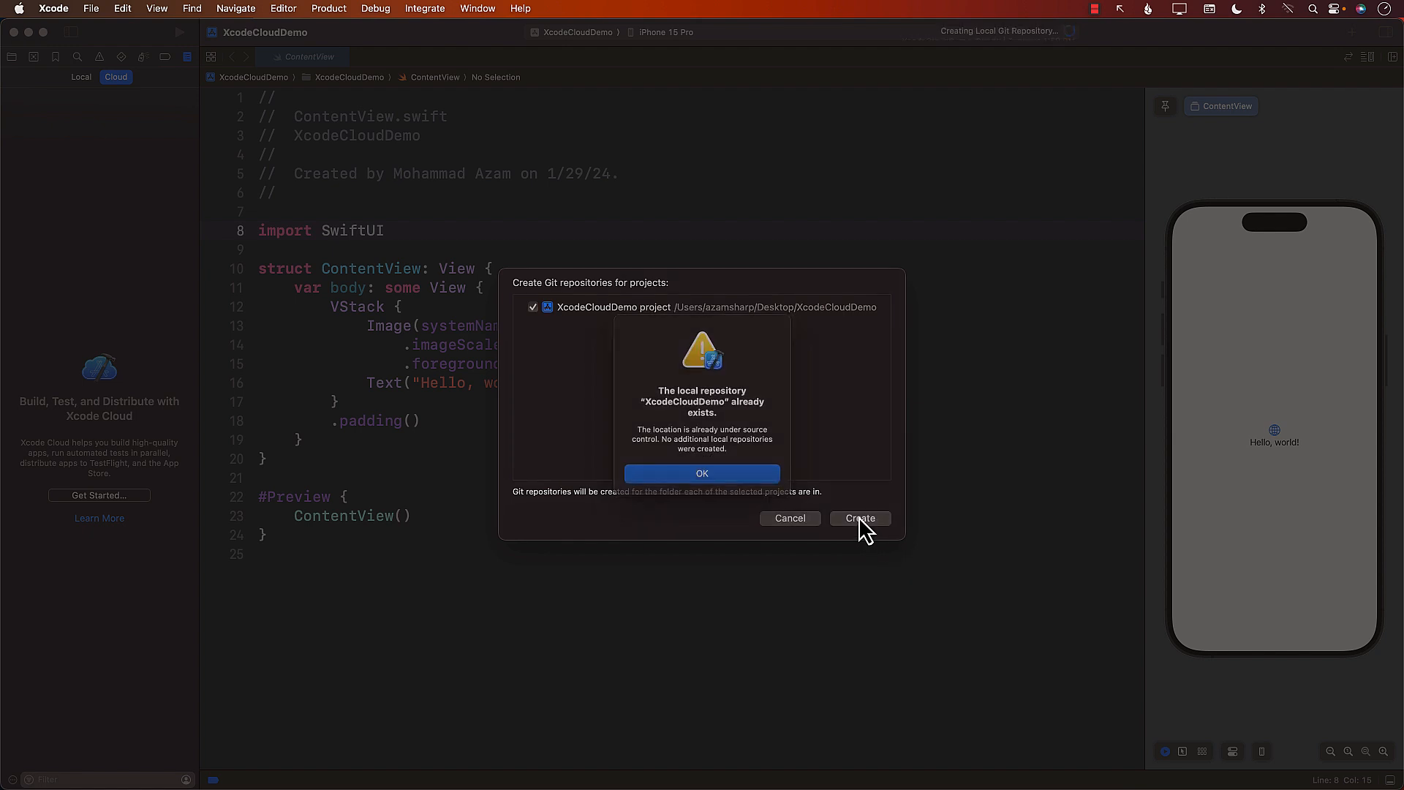
left_click(707, 483)
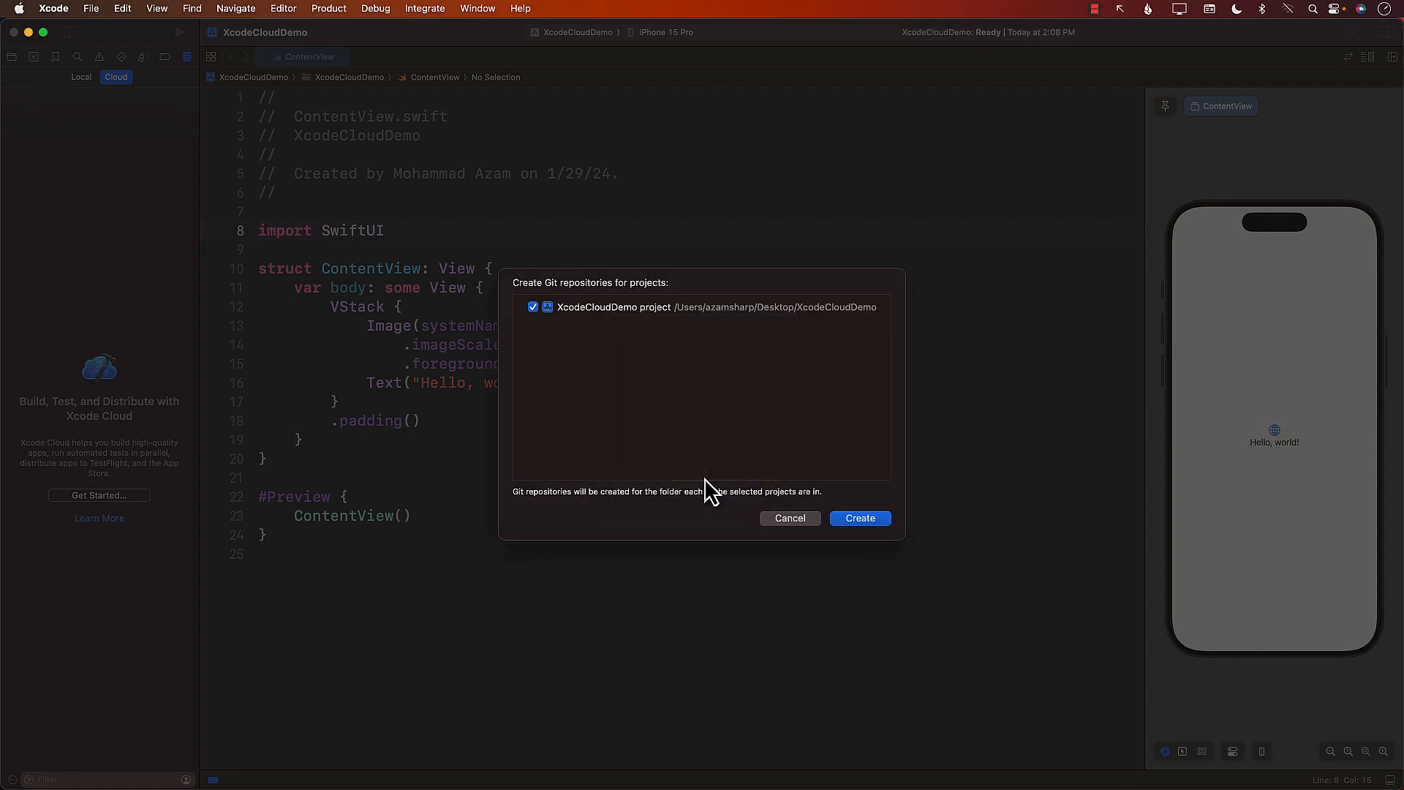
left_click(786, 520)
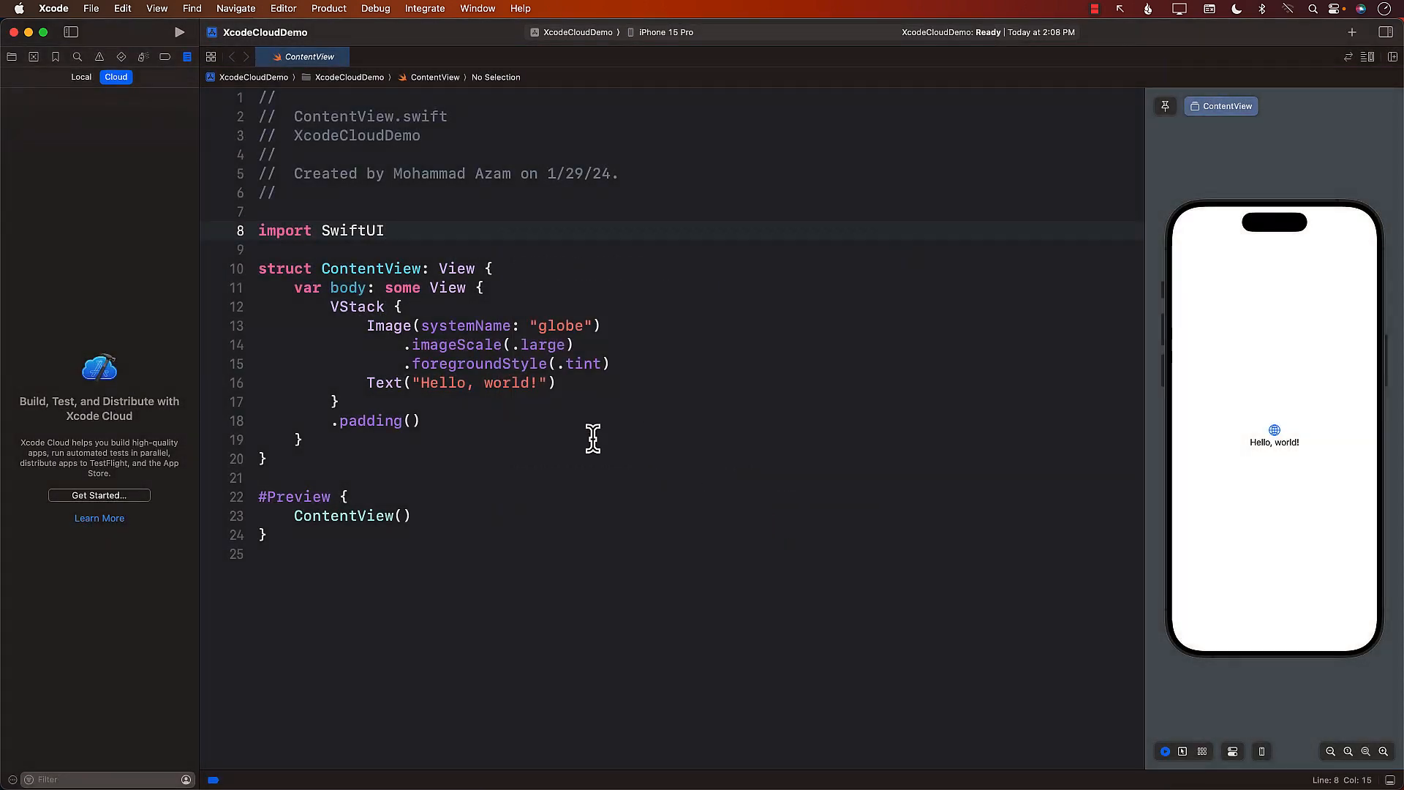
left_click(108, 494)
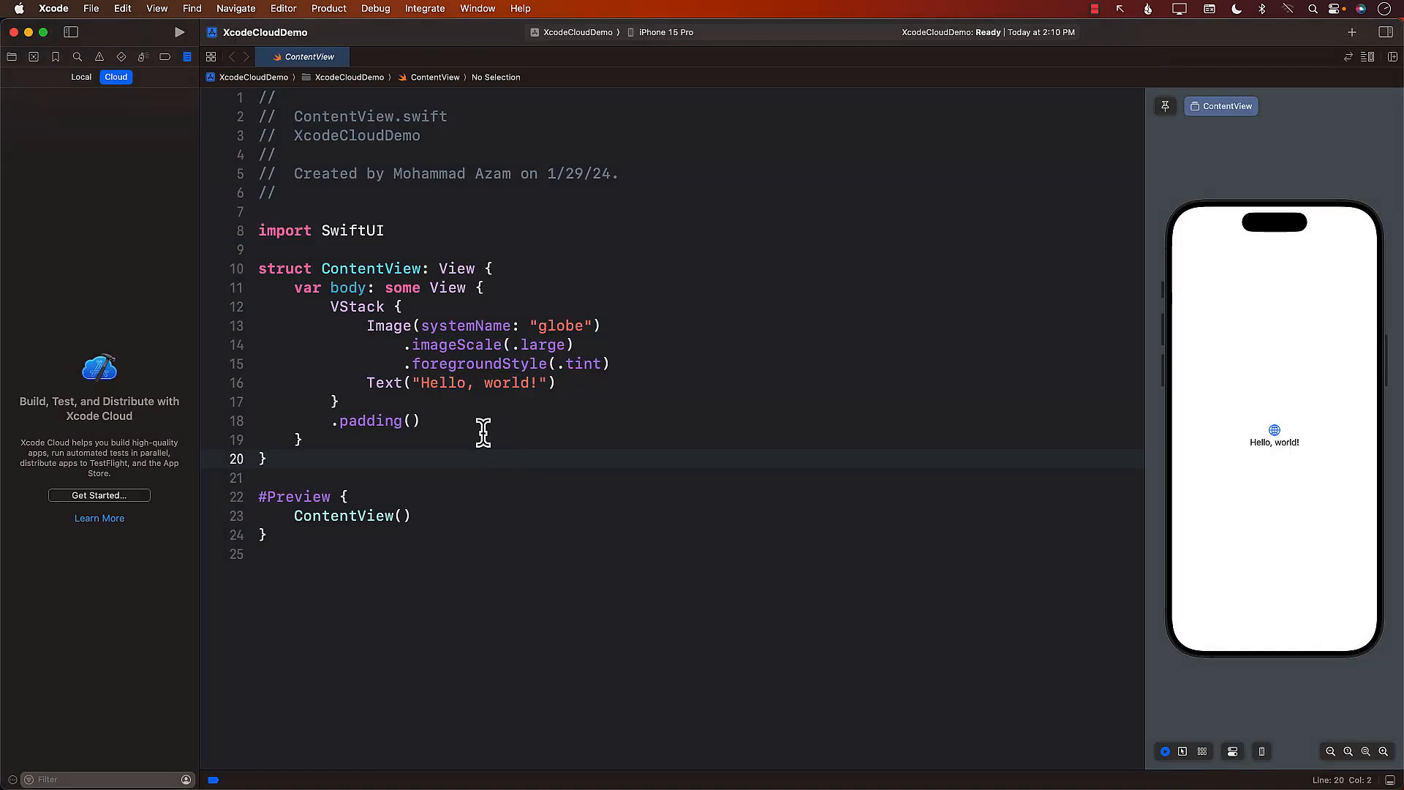
left_click(481, 430)
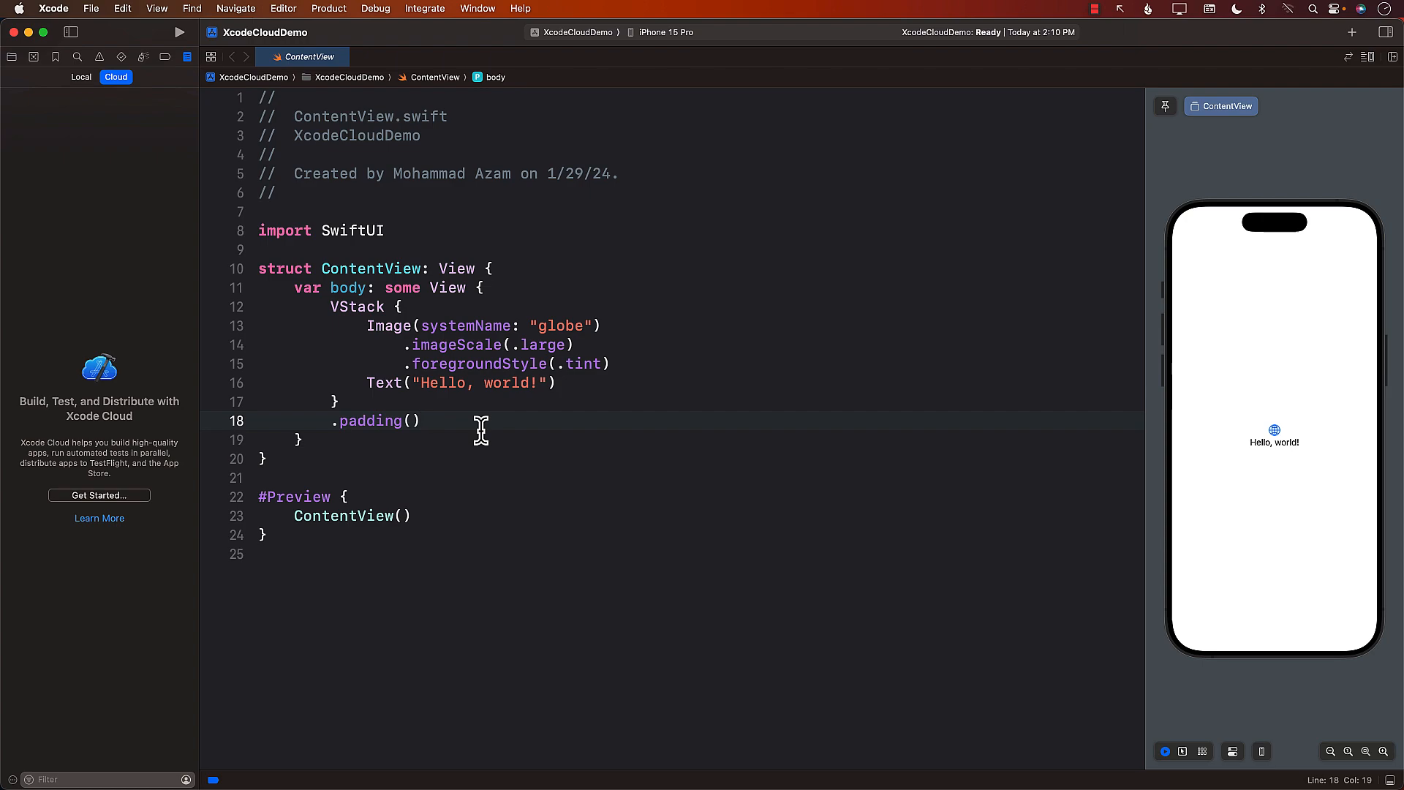
Step: Switch to Terminal, clear the screen, and run ls -a to check the project folder for a .git directory
key("ctrl+Right")
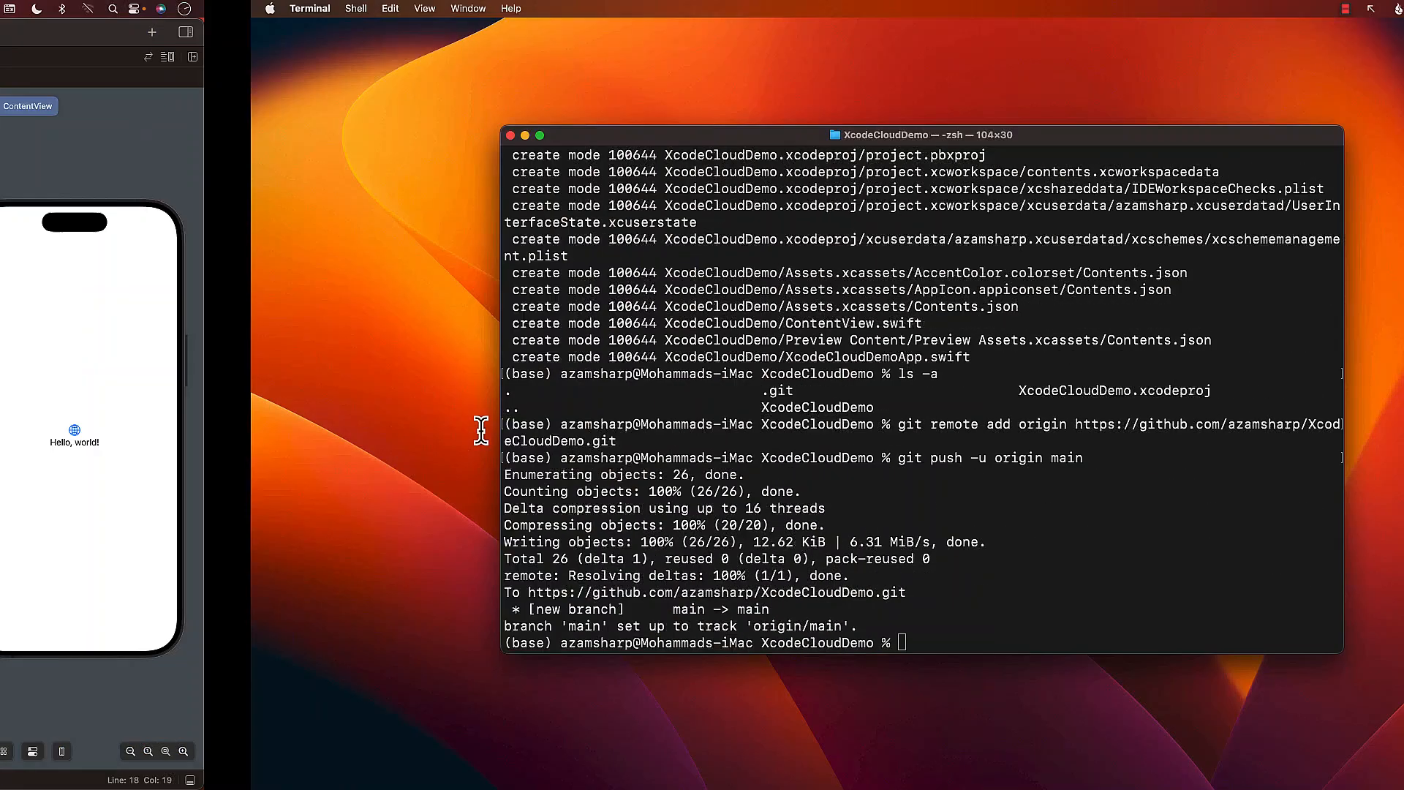
type("clear")
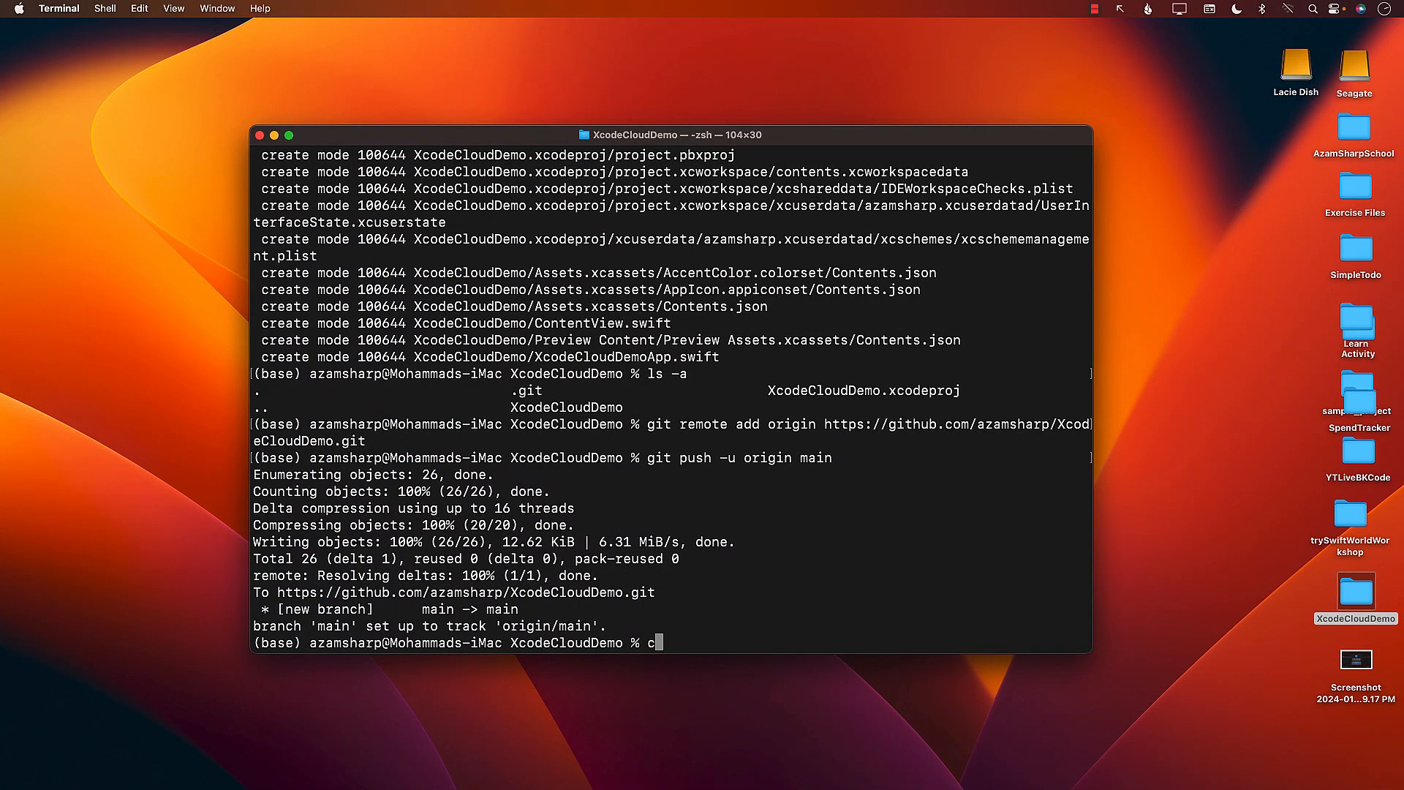
key("Return")
type("ls -a")
key("Return")
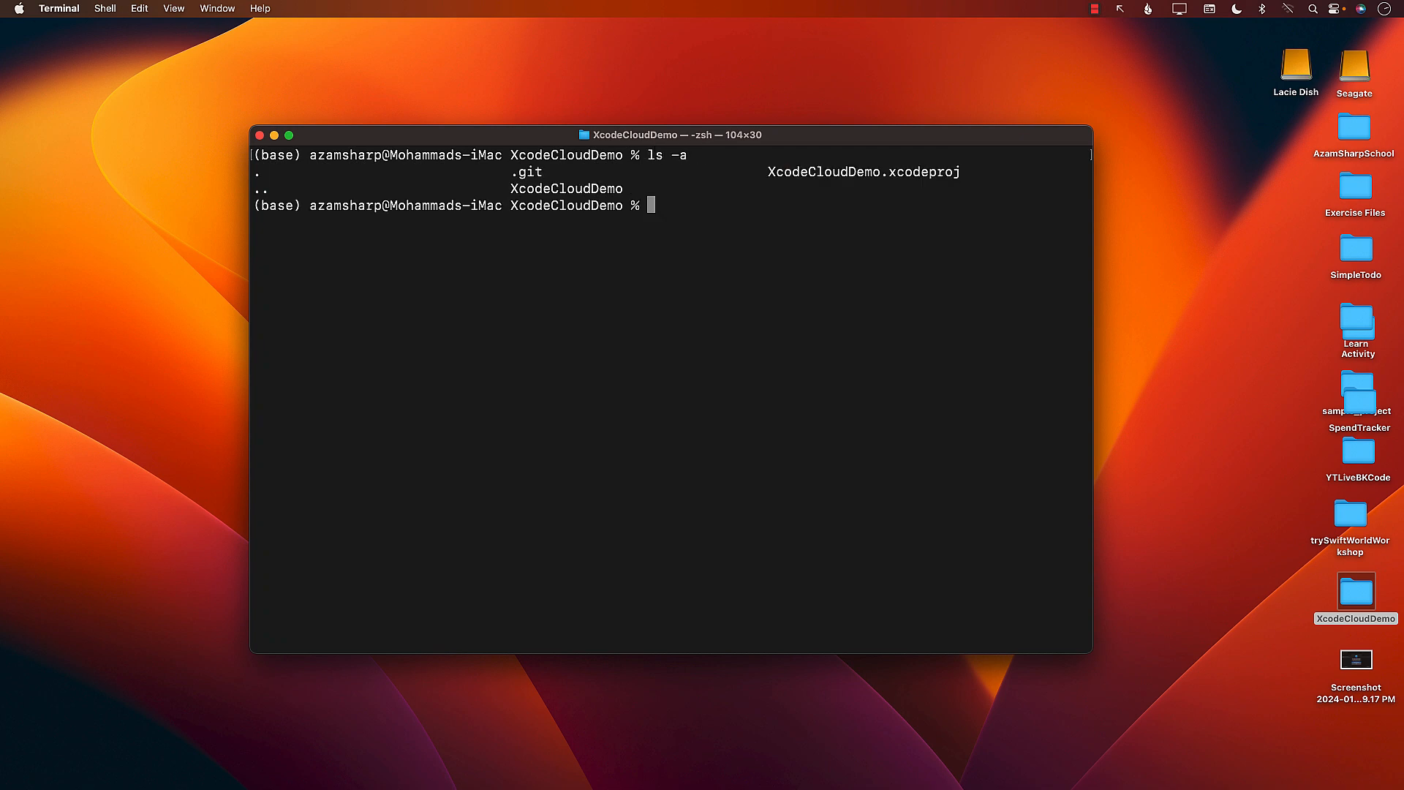
mouse_move(511, 158)
left_mouse_down()
mouse_move(569, 169)
mouse_move(483, 166)
left_mouse_up()
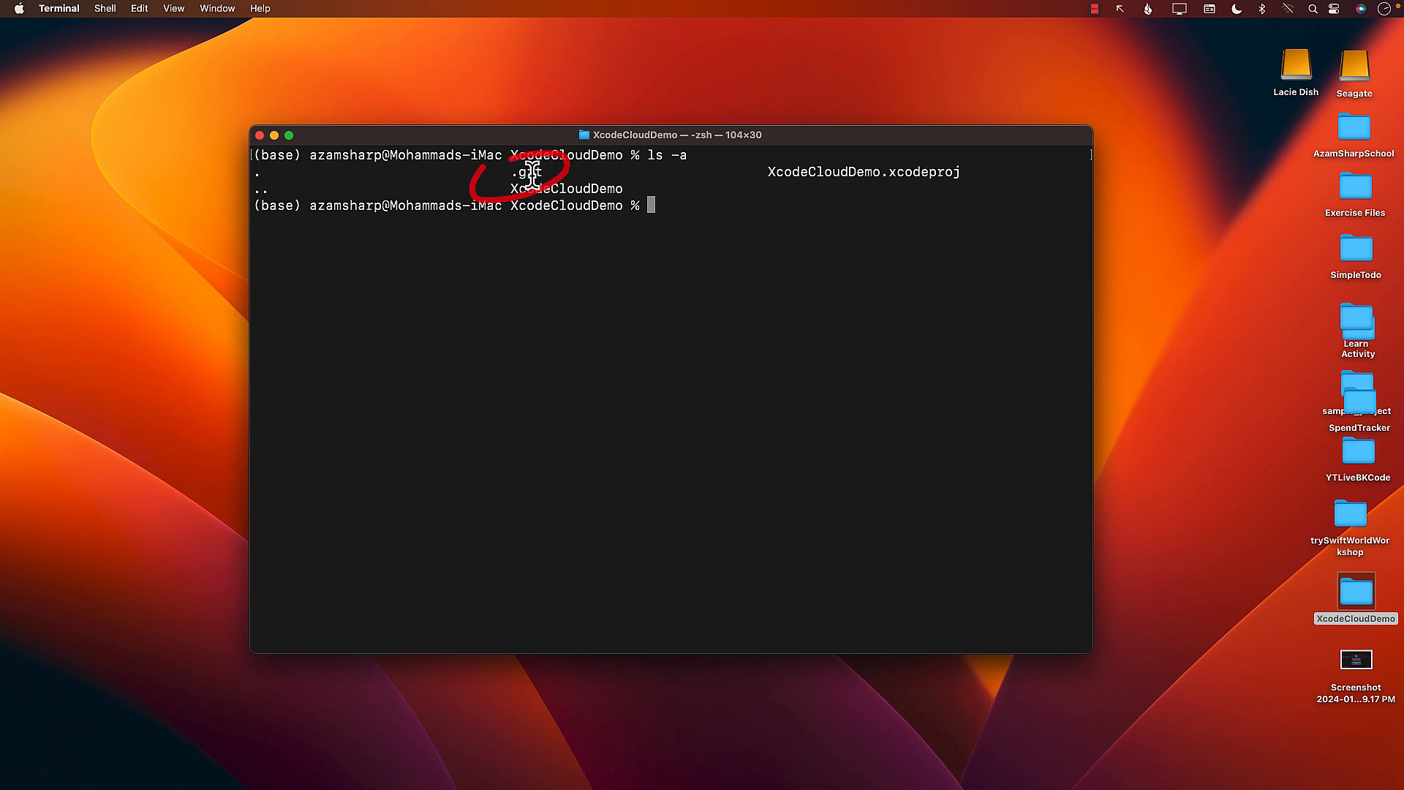
left_click_drag(542, 173, 507, 173)
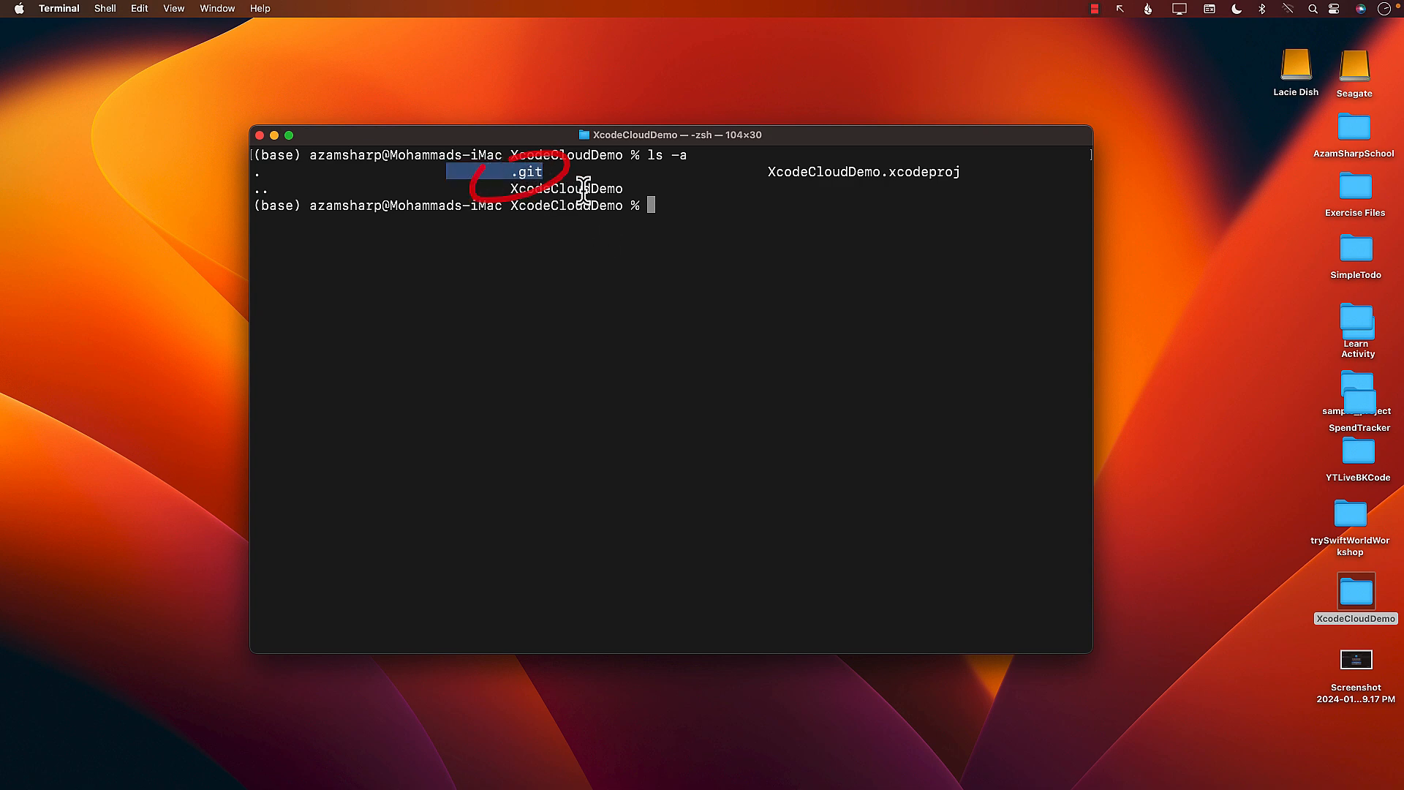
left_click(669, 202)
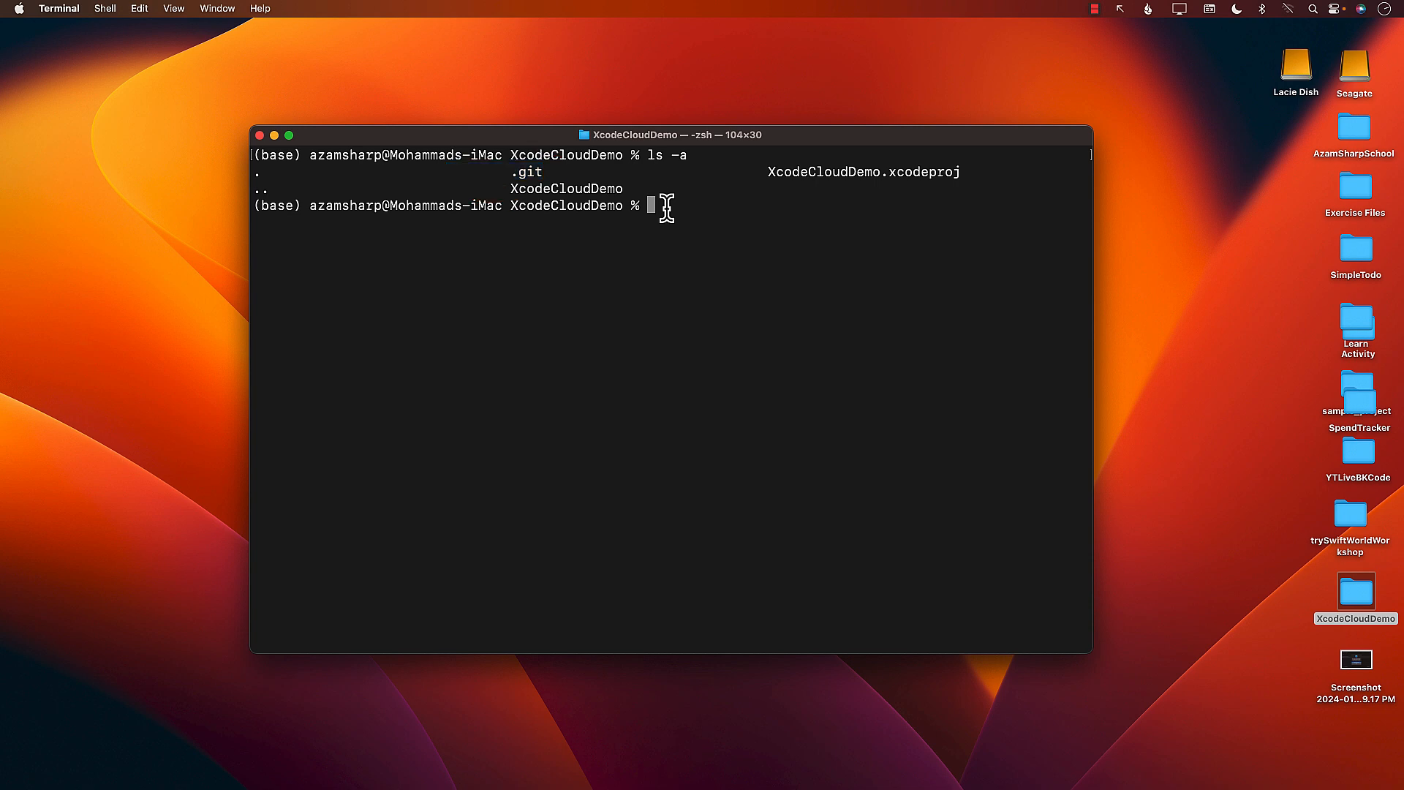
mouse_move(543, 173)
left_mouse_down()
mouse_move(494, 173)
mouse_move(529, 174)
left_mouse_up()
left_click(542, 168)
left_click(698, 213)
Step: Return to Xcode, restart the Xcode Cloud setup, and retry creating the XcodeCloudDemo Git repository
key("ctrl+Left")
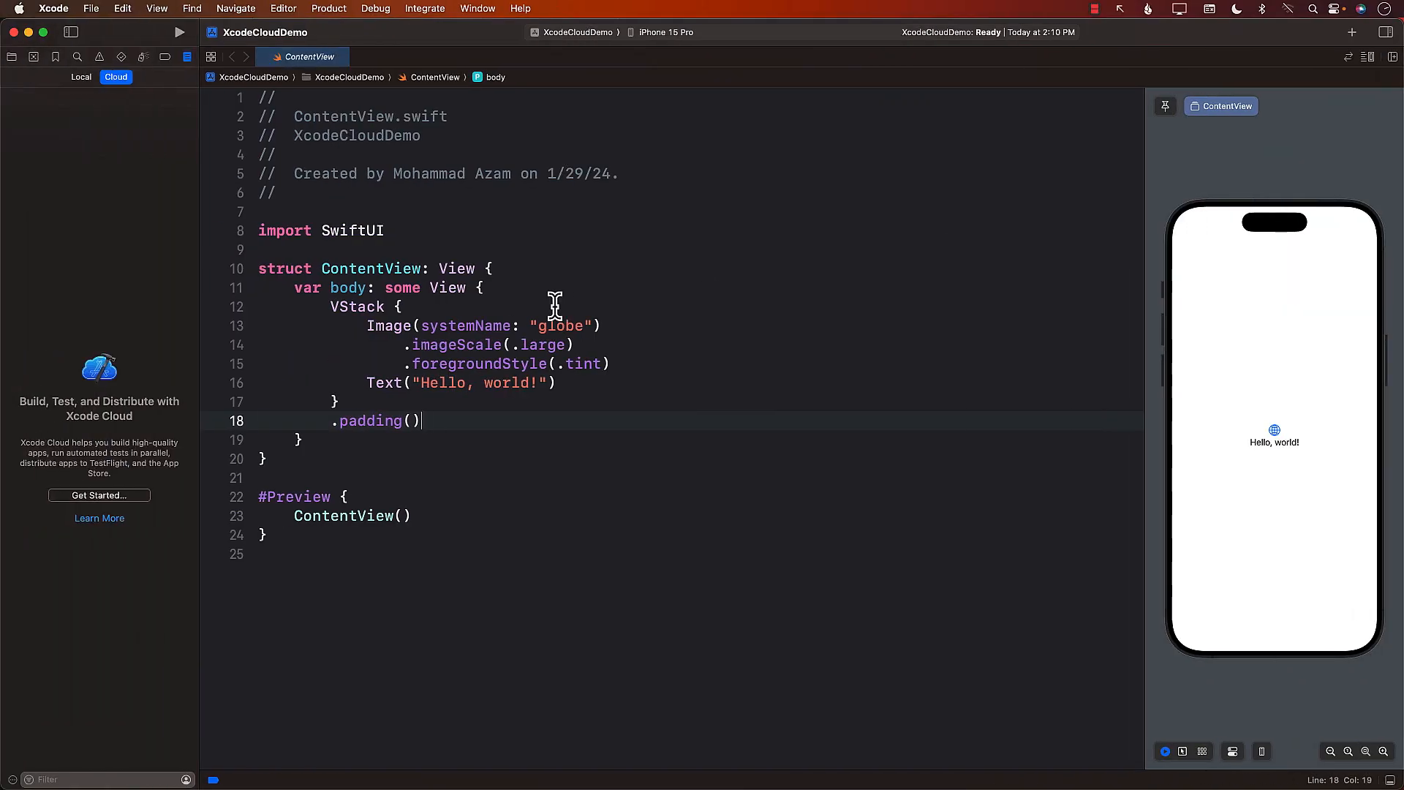
left_click(598, 345)
left_click(627, 364)
left_click(595, 379)
left_click(109, 498)
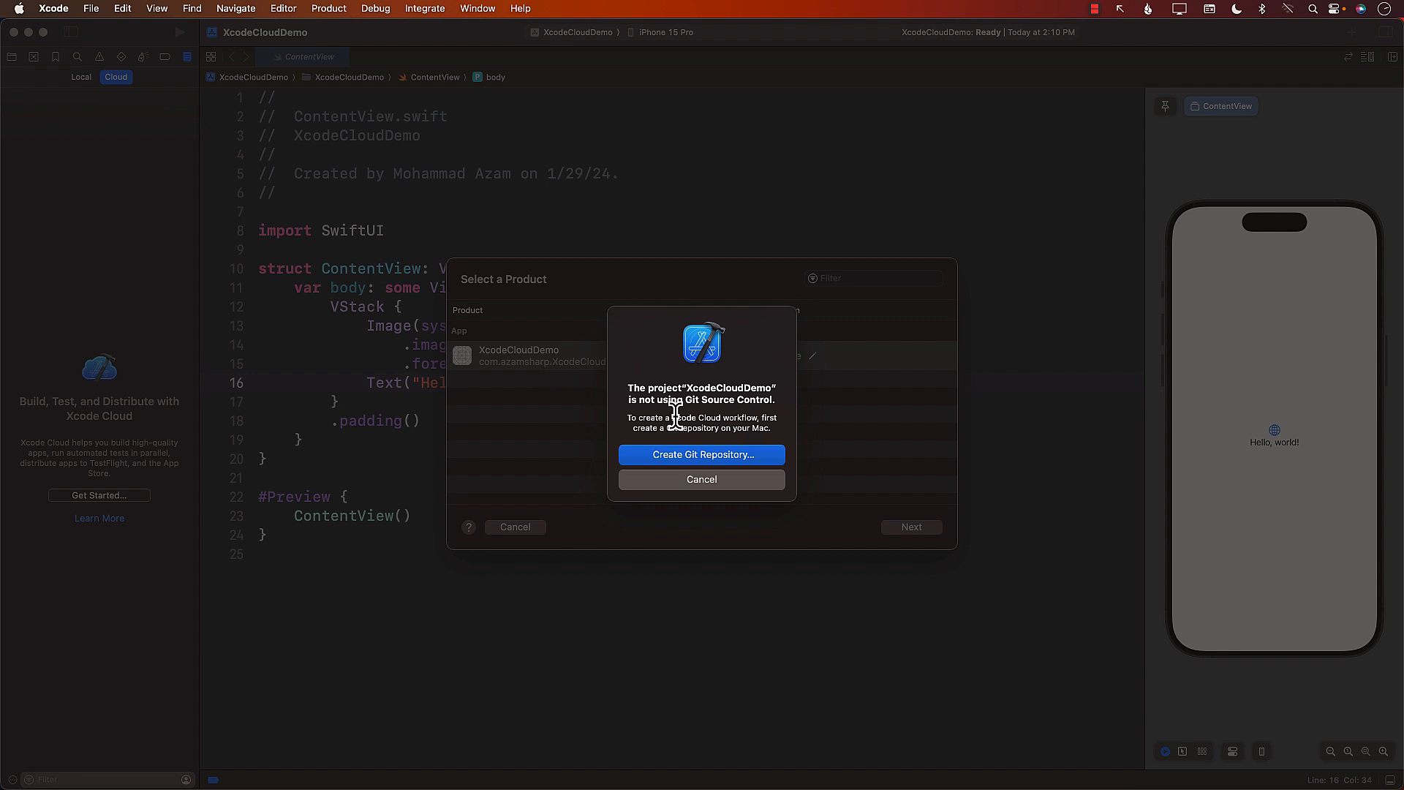
left_click(728, 456)
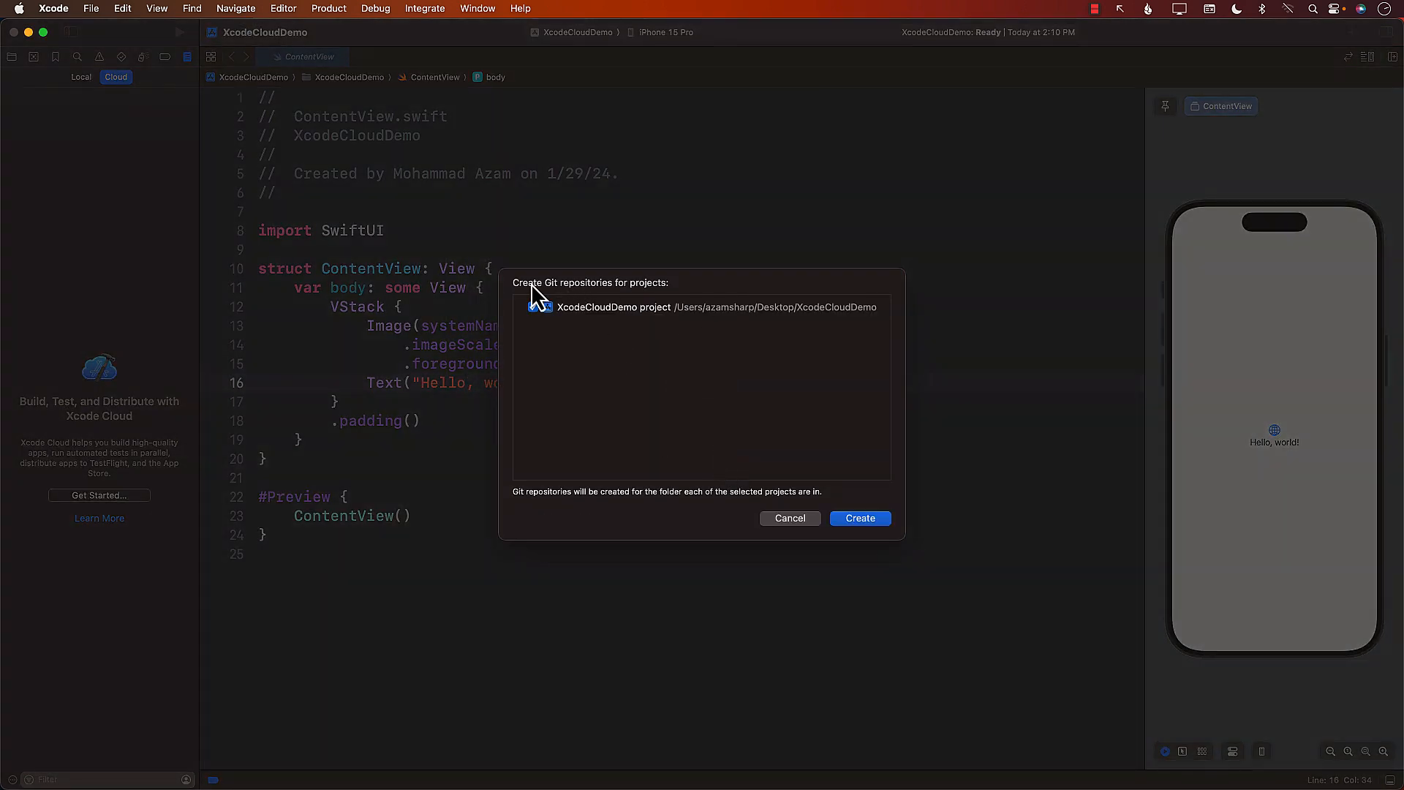
left_click(856, 518)
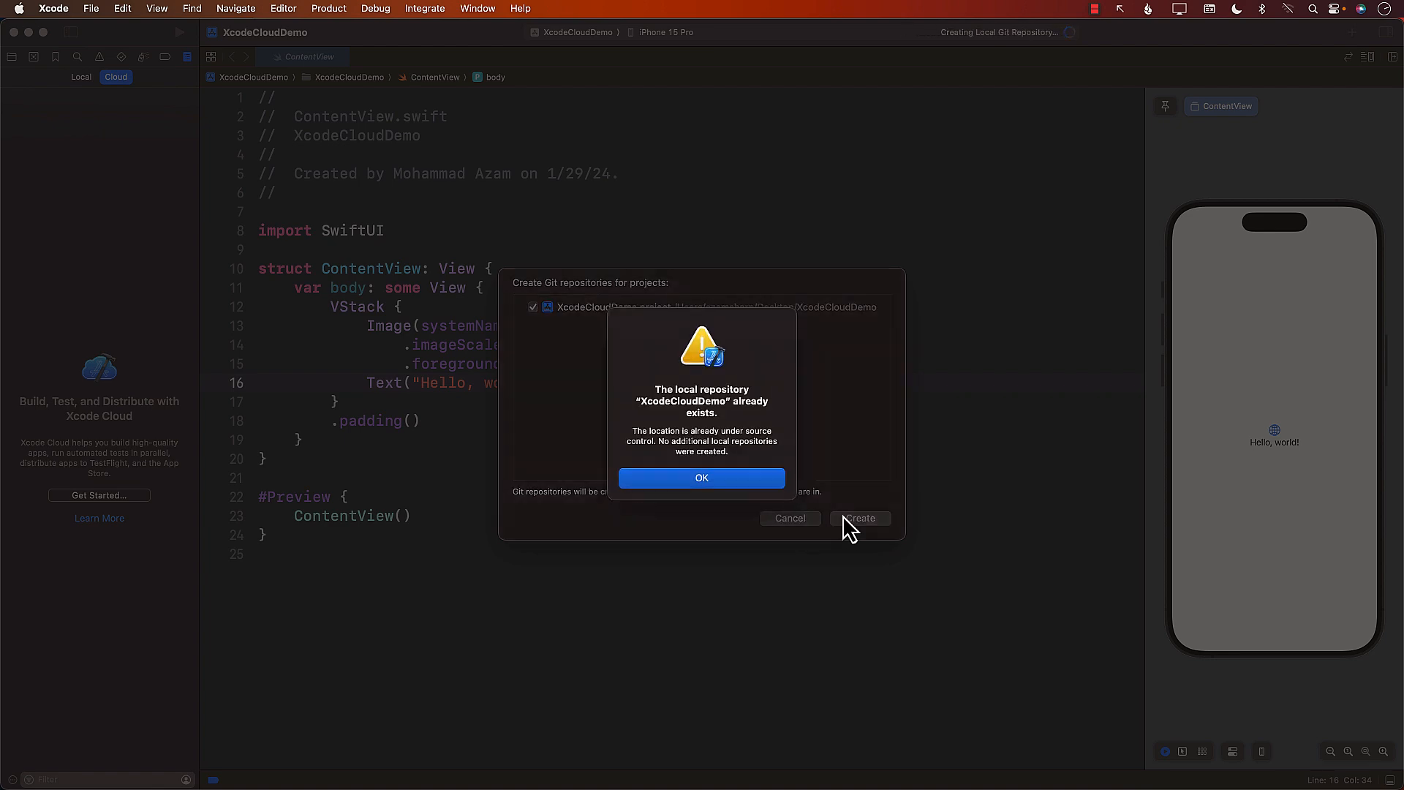
left_click(722, 476)
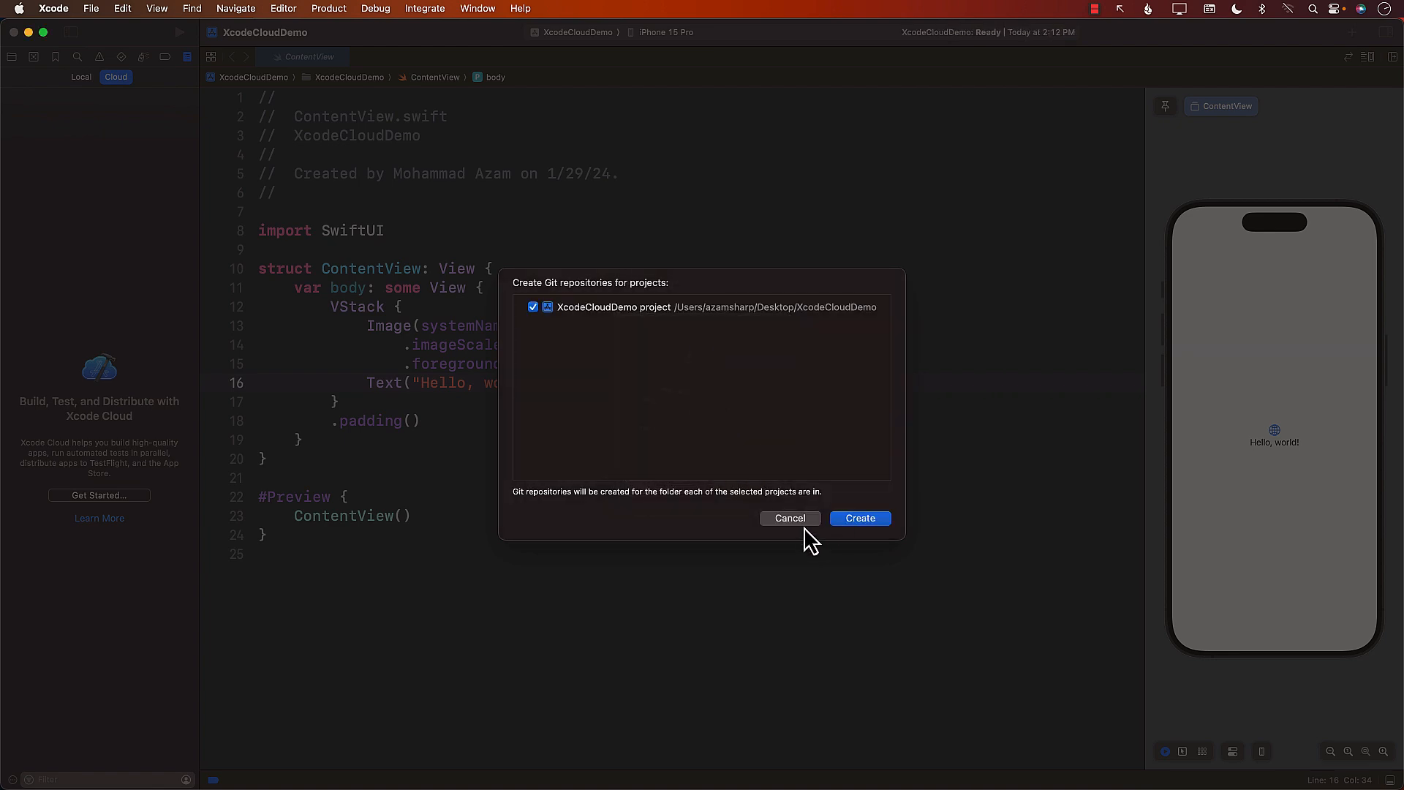
left_click(791, 519)
Step: Switch to Terminal and delete the project's existing Git repository with rm -rf .git
left_click(721, 401)
key("ctrl+Right")
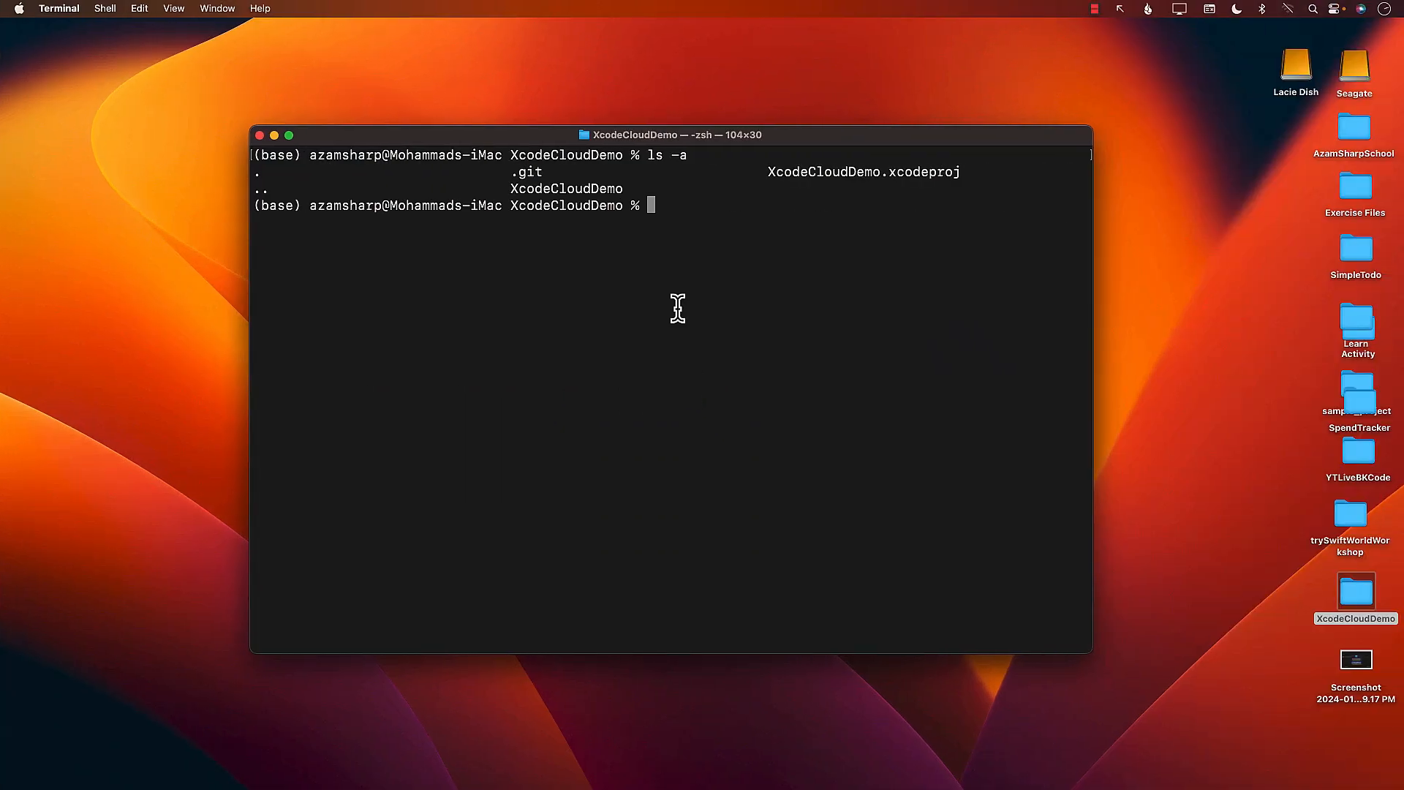
type("rm -rf .git")
key("Return")
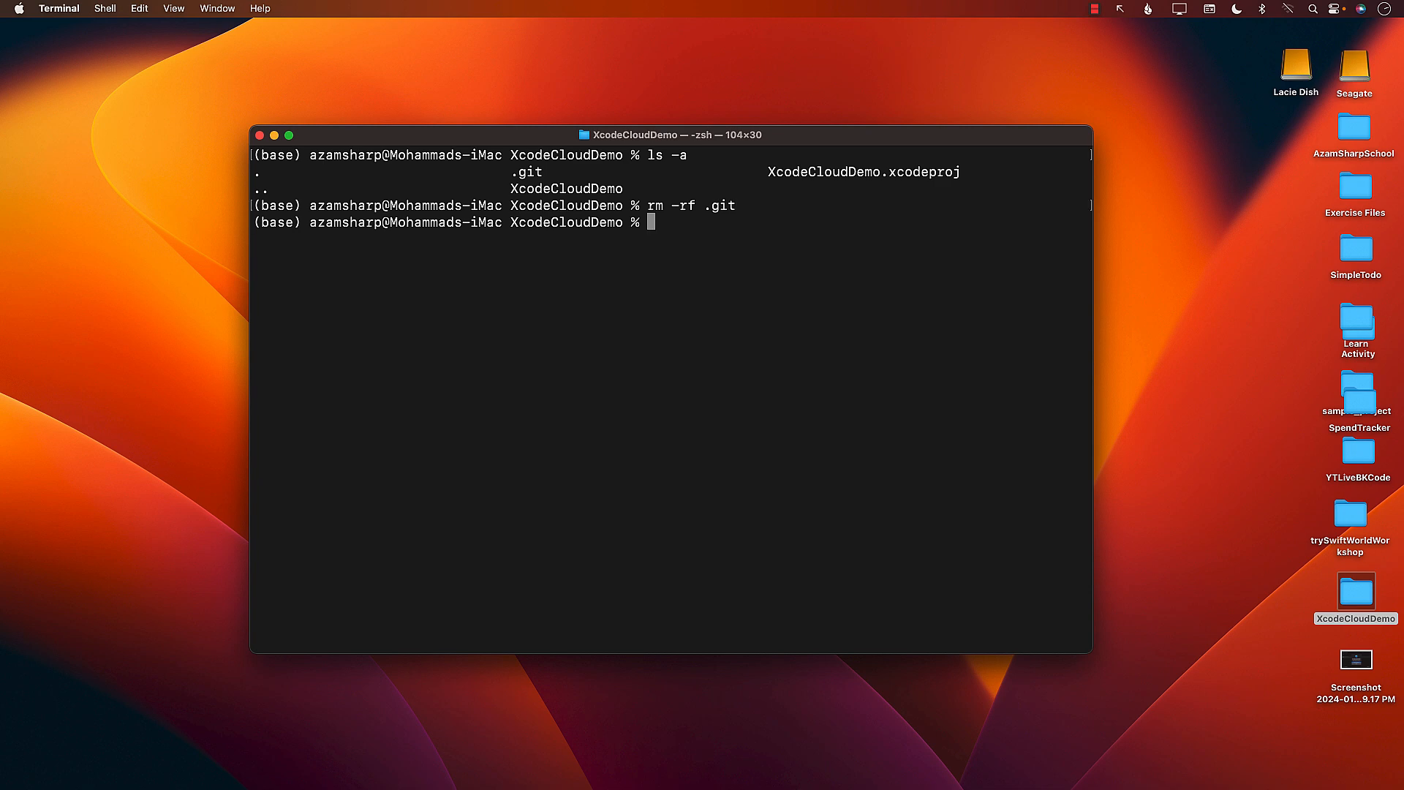
left_click_drag(648, 206, 702, 245)
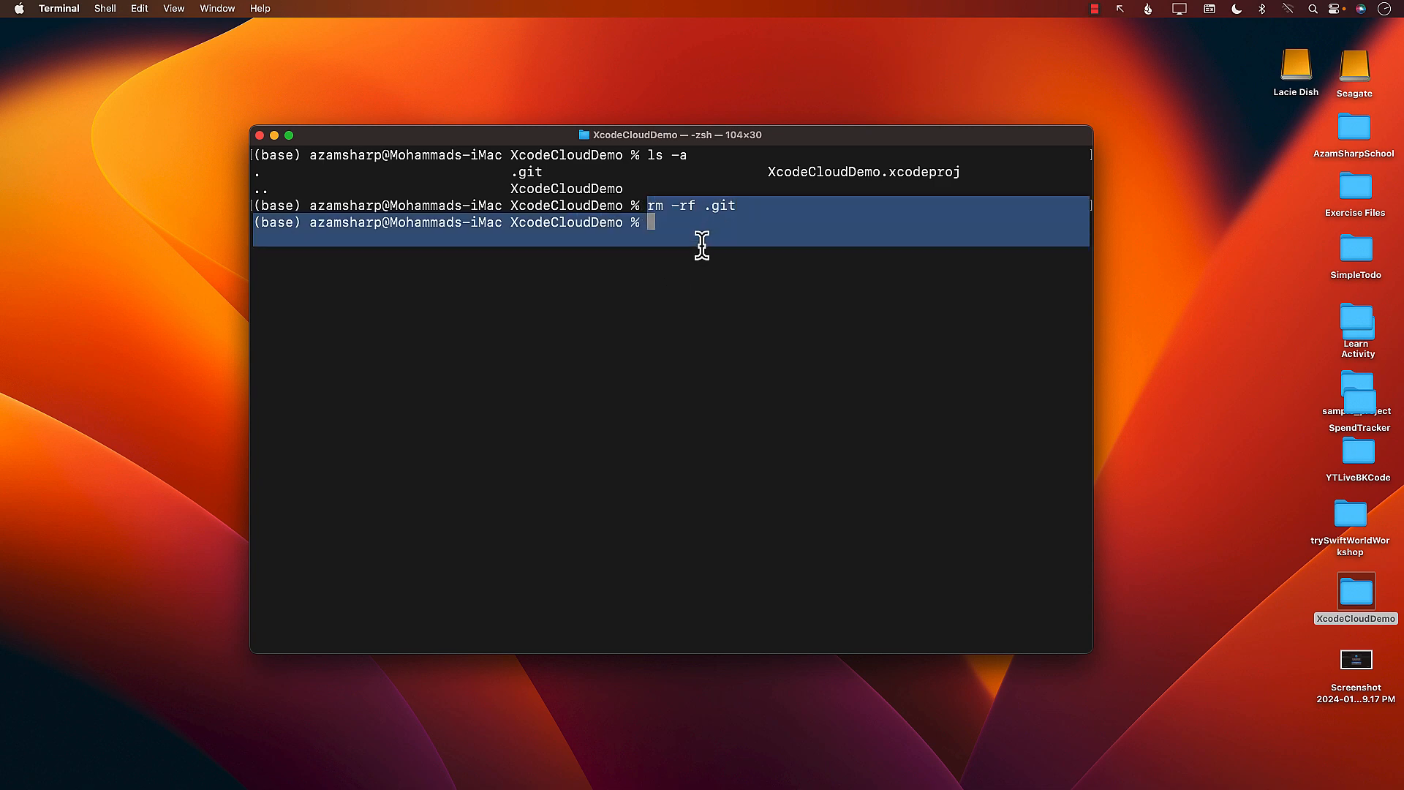
left_click(702, 245)
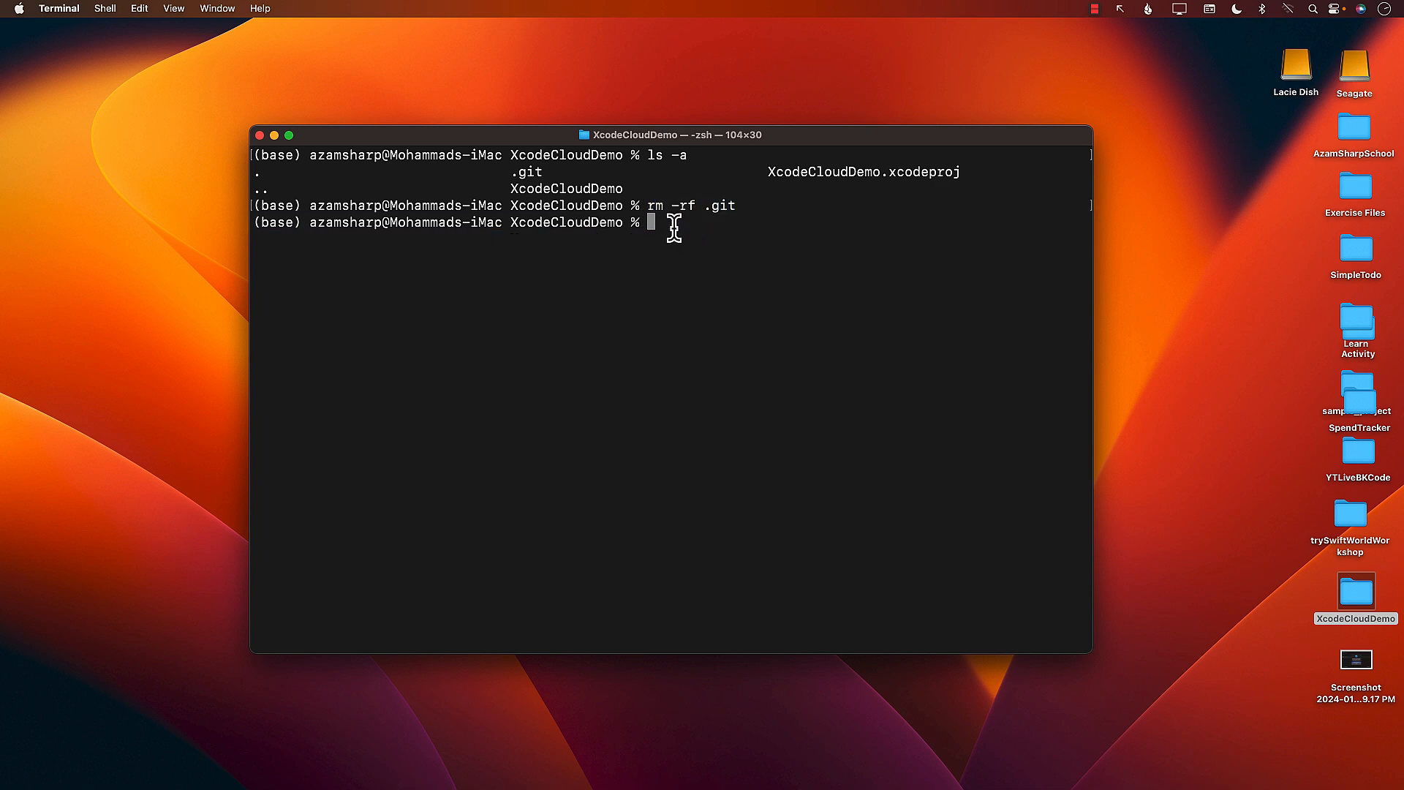
left_click_drag(643, 208, 774, 200)
left_click(773, 200)
left_click_drag(651, 209, 751, 209)
left_click(722, 234)
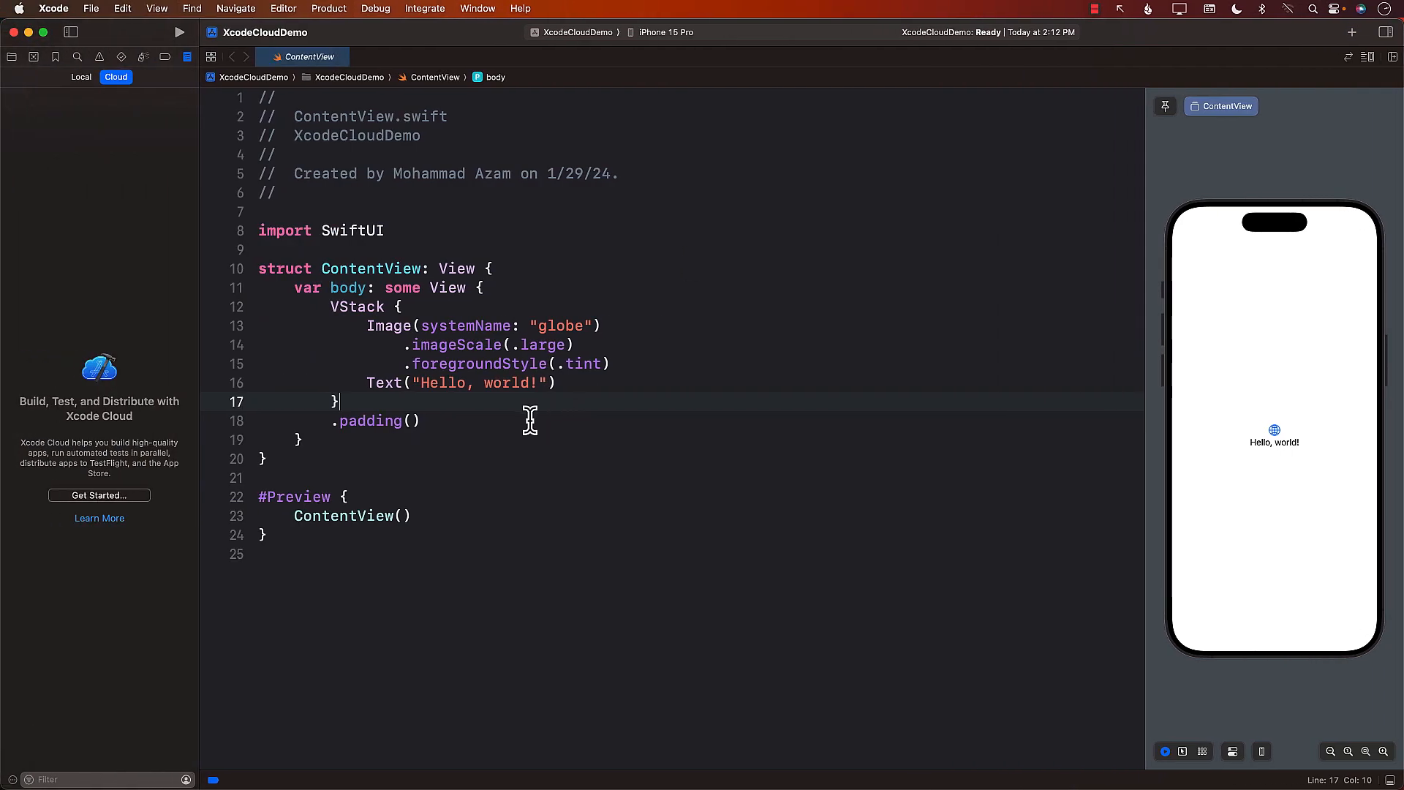
Step: Switch to Xcode, restart the Xcode Cloud setup, and create a local Git repository for the XcodeCloudDemo project
left_click(528, 420)
left_click(123, 499)
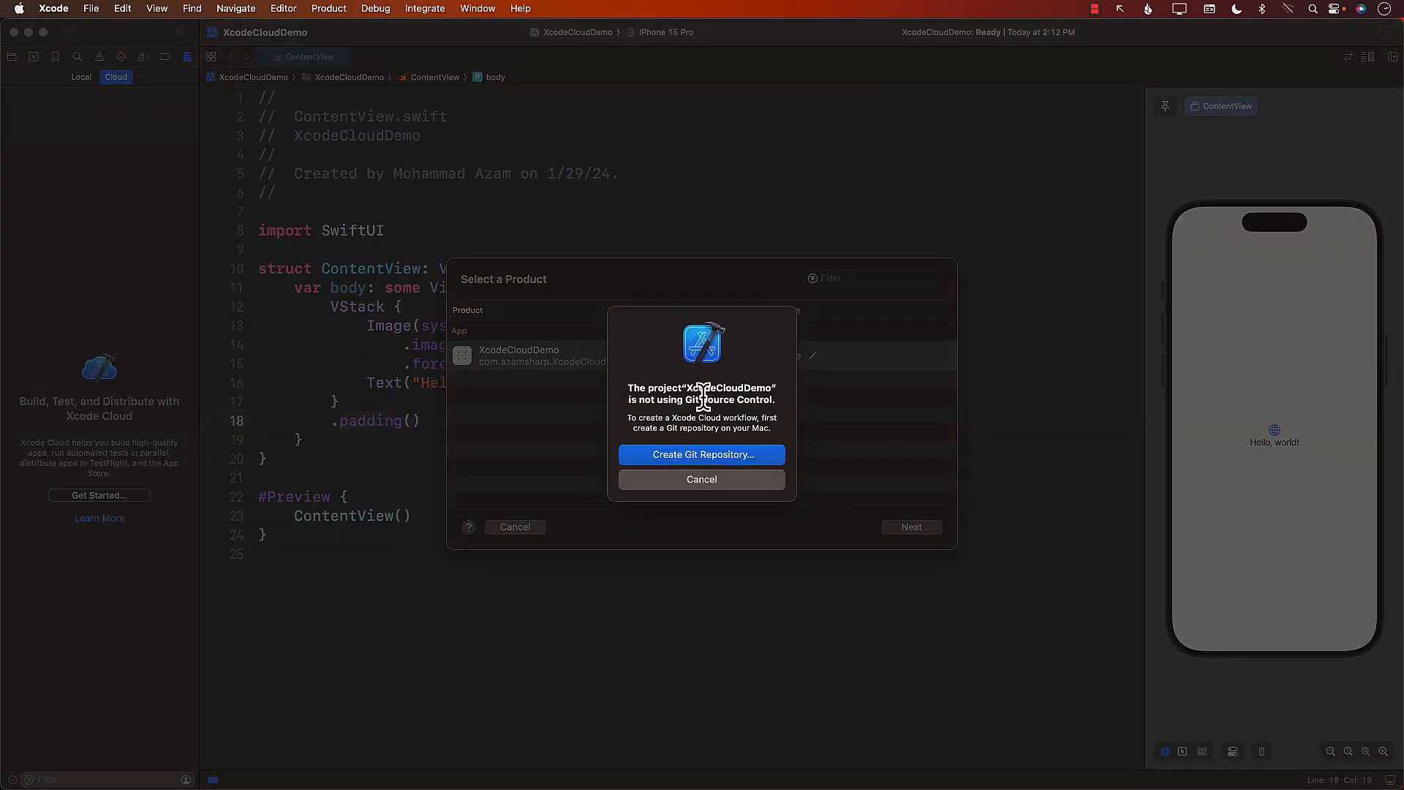
left_click(689, 458)
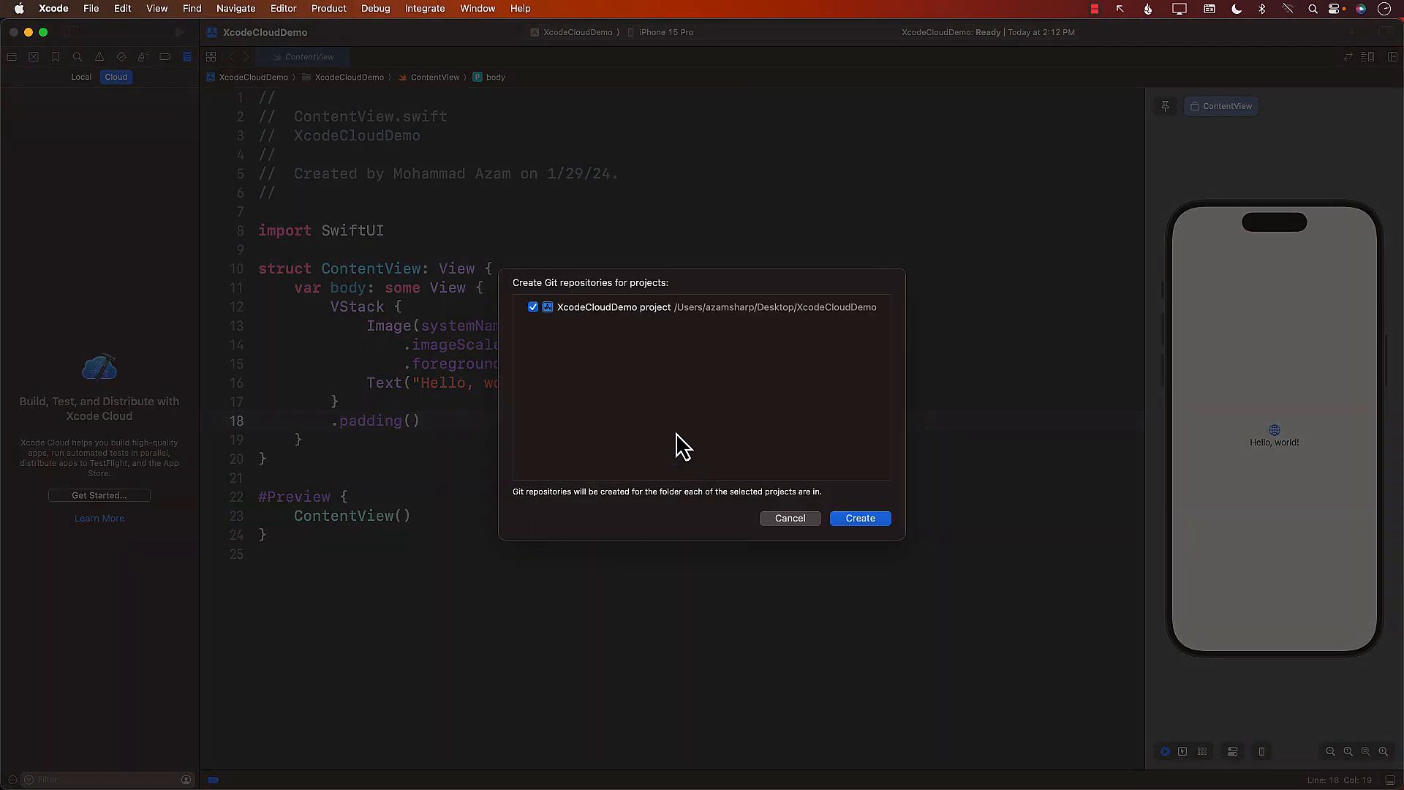
left_click(861, 518)
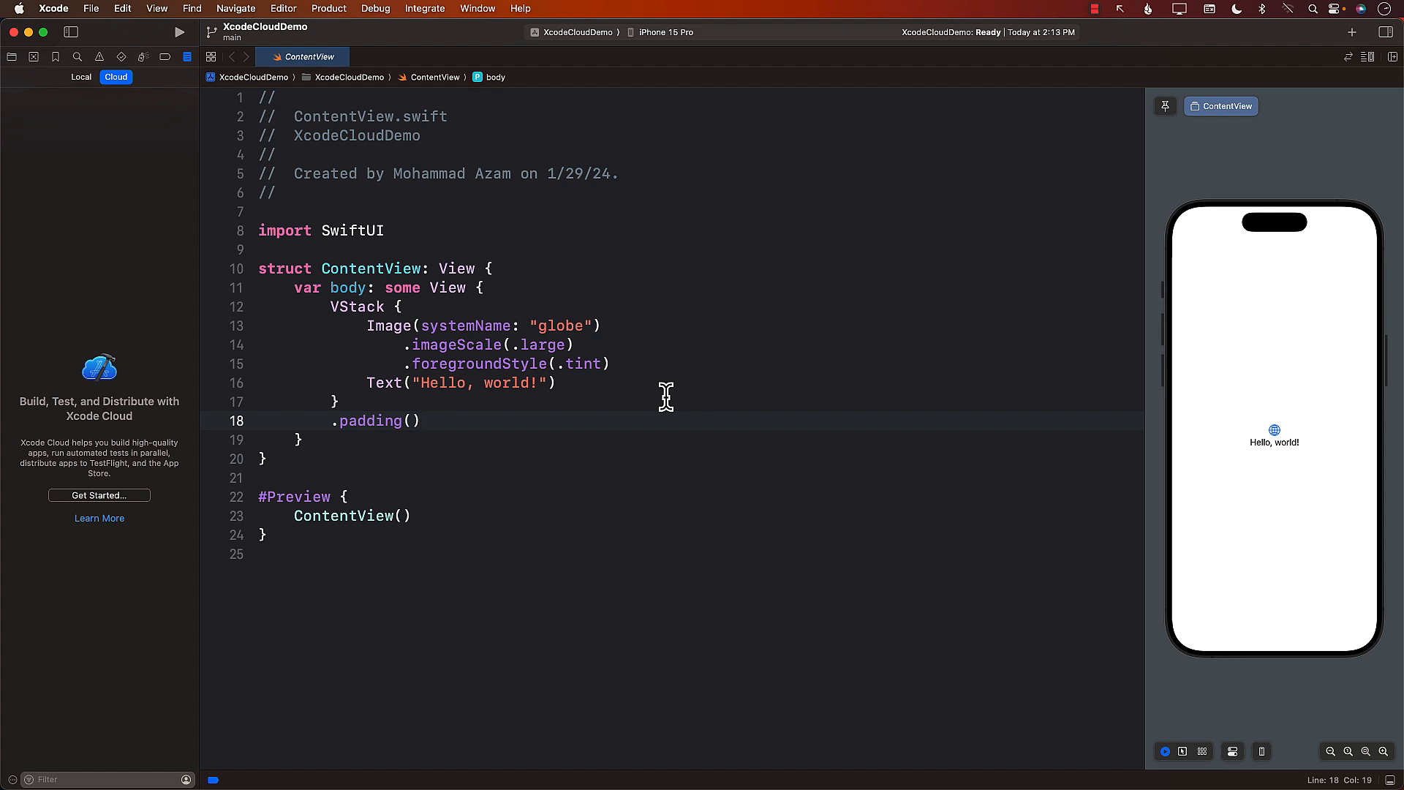
left_click(606, 423)
left_click(610, 397)
left_click(585, 424)
Step: Restart the Xcode Cloud setup and choose to add an existing remote for the XcodeCloudDemo project
left_click(107, 495)
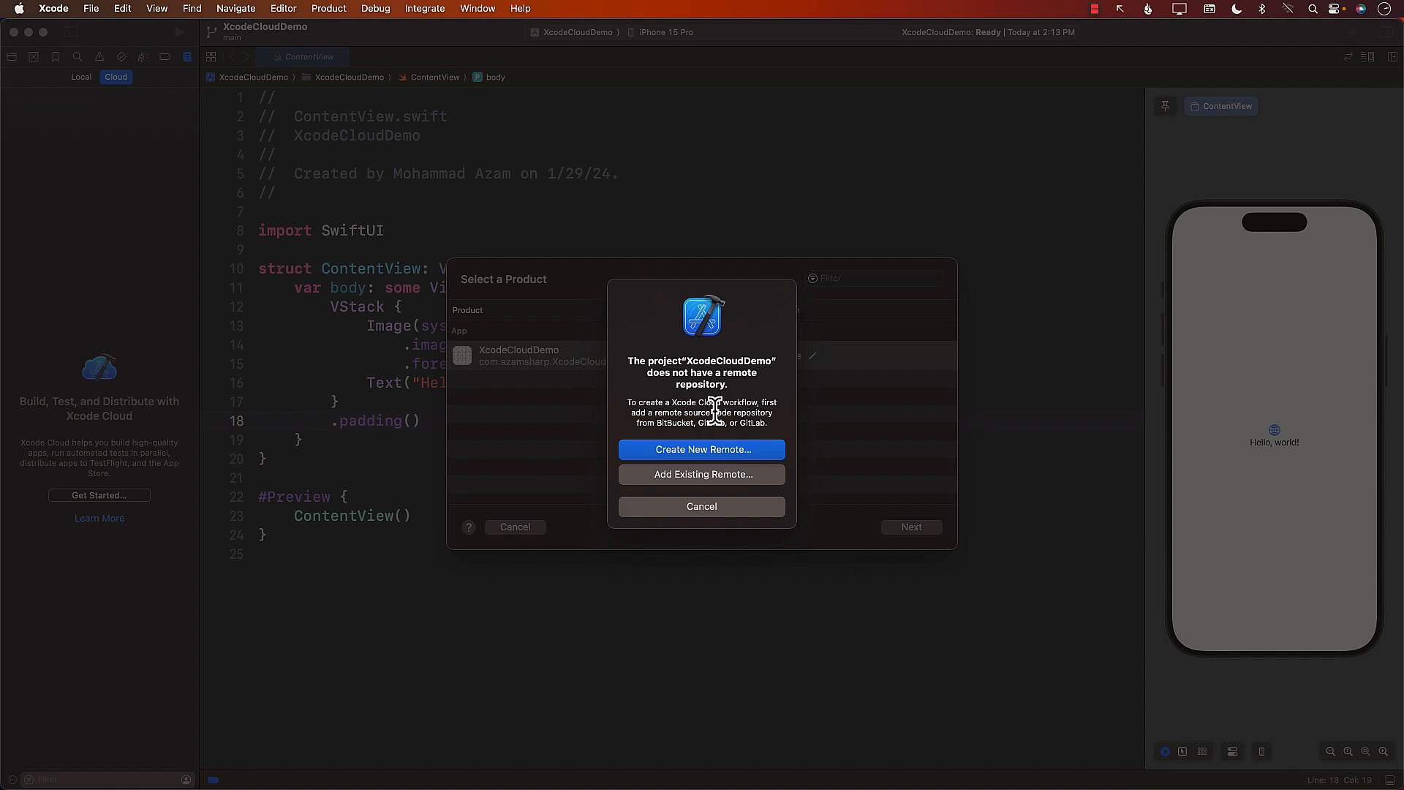
left_click(691, 475)
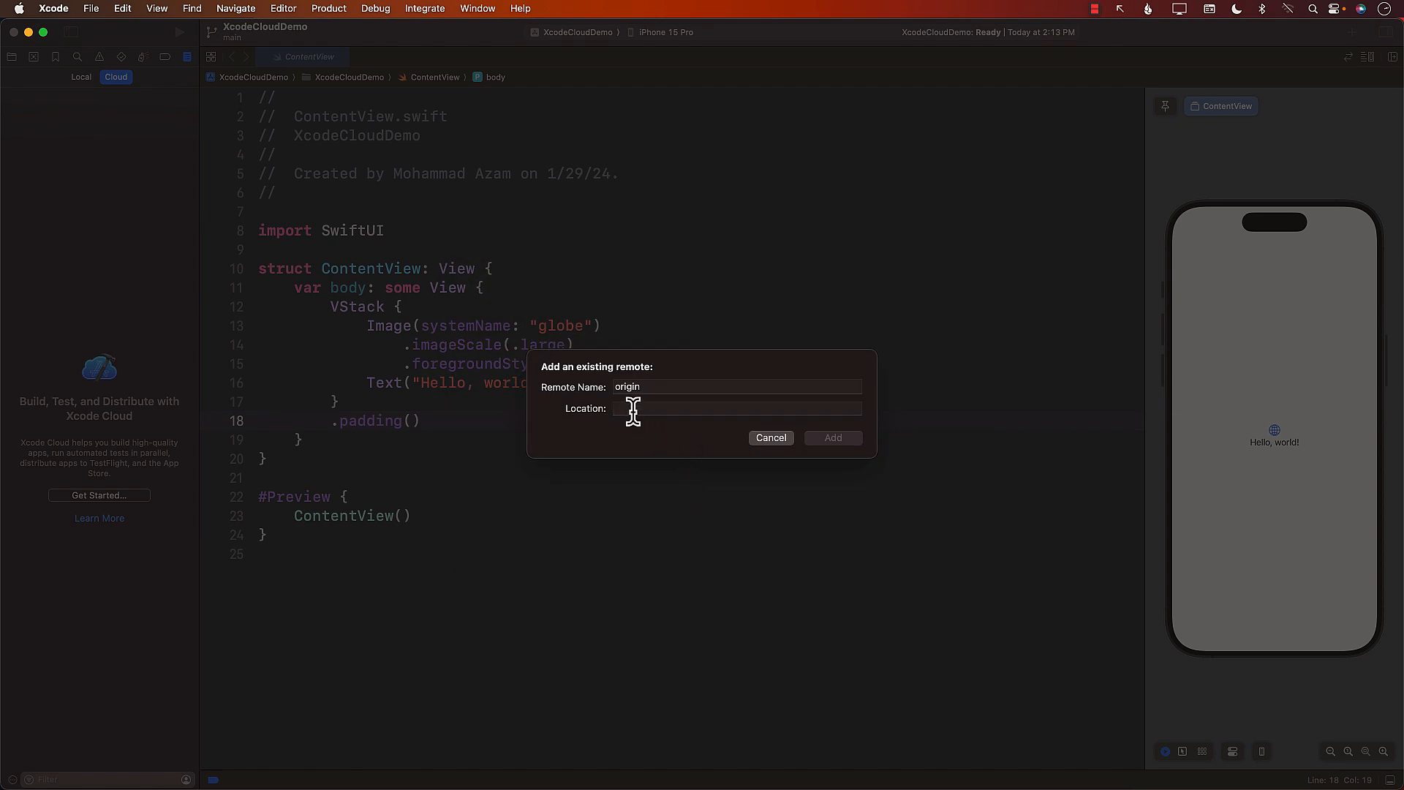
key("super+Tab")
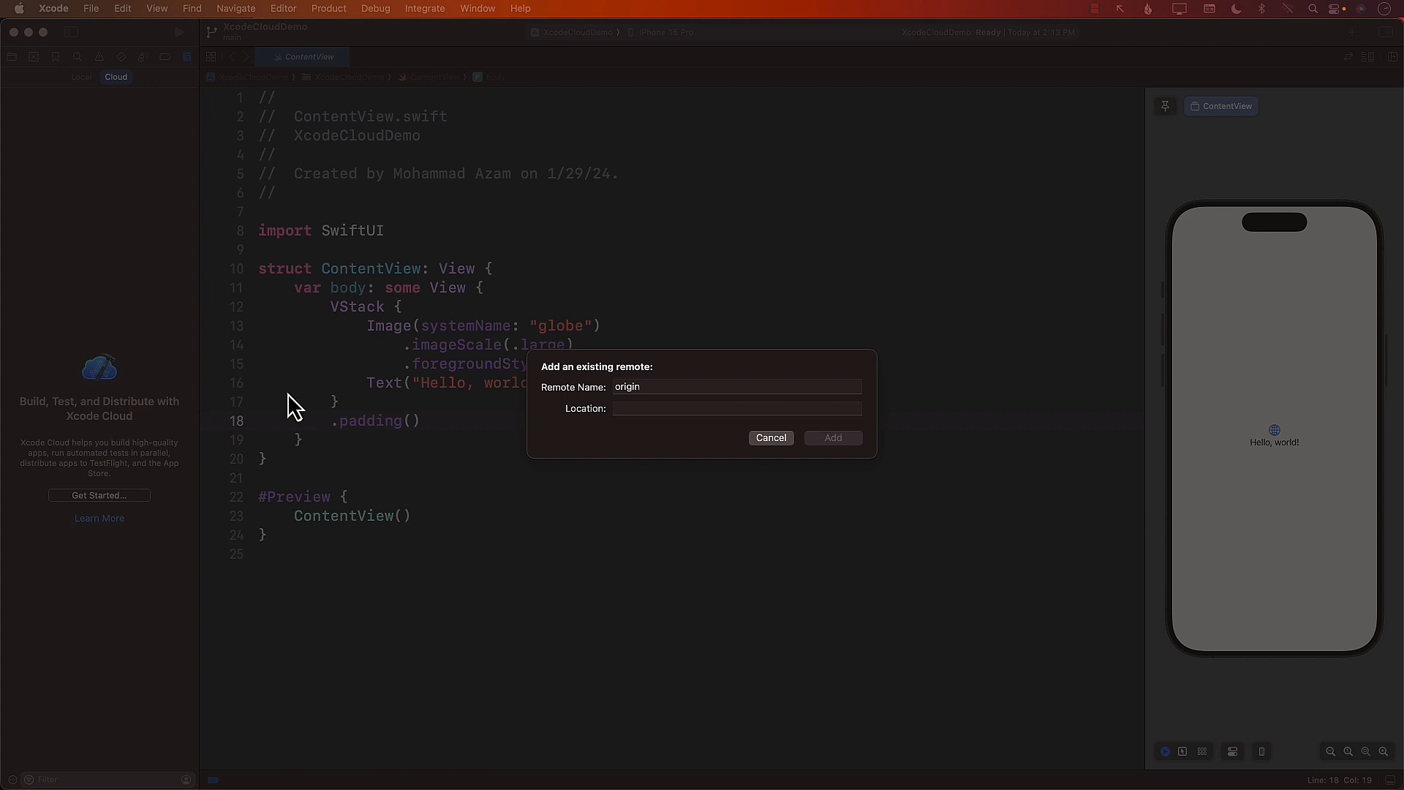
left_click(633, 409)
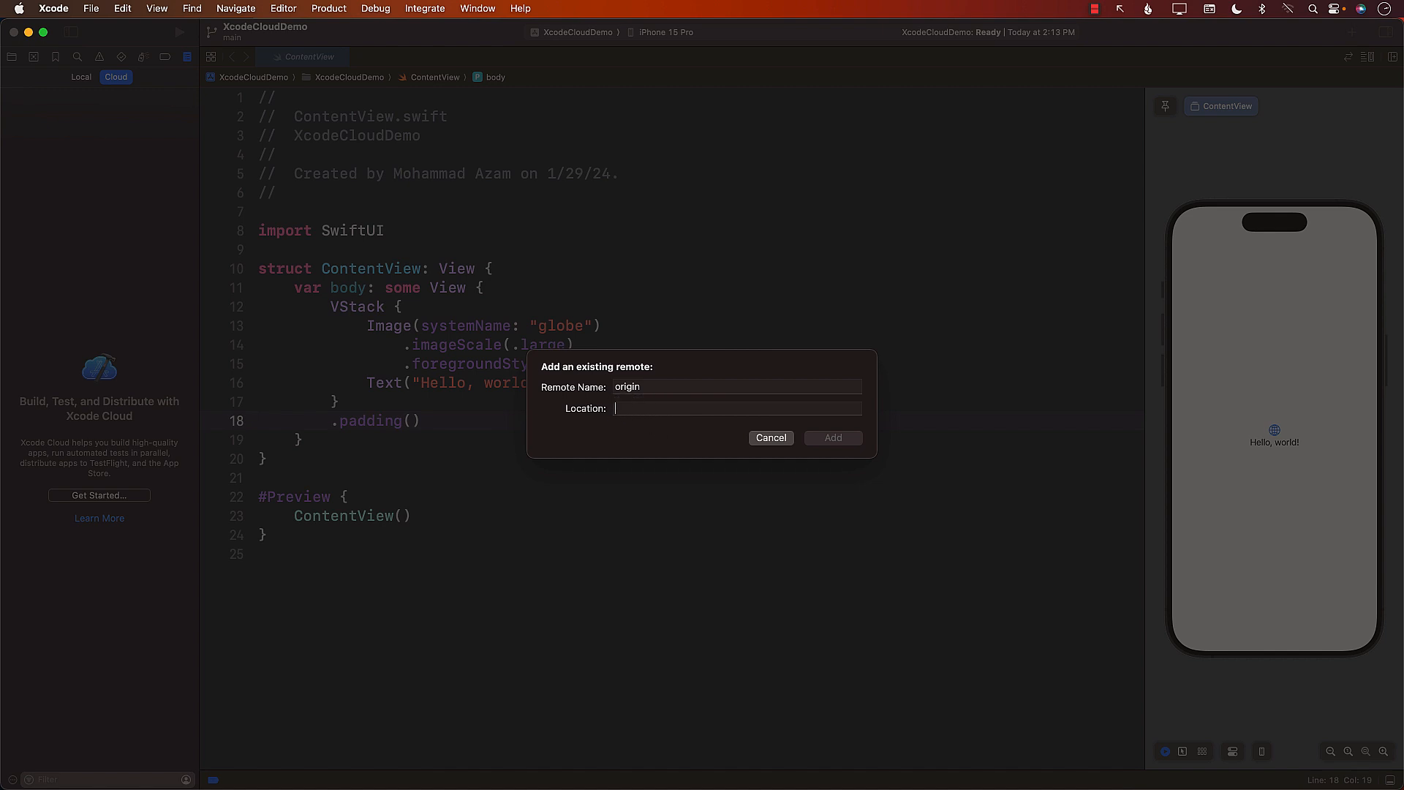
key("super+Tab")
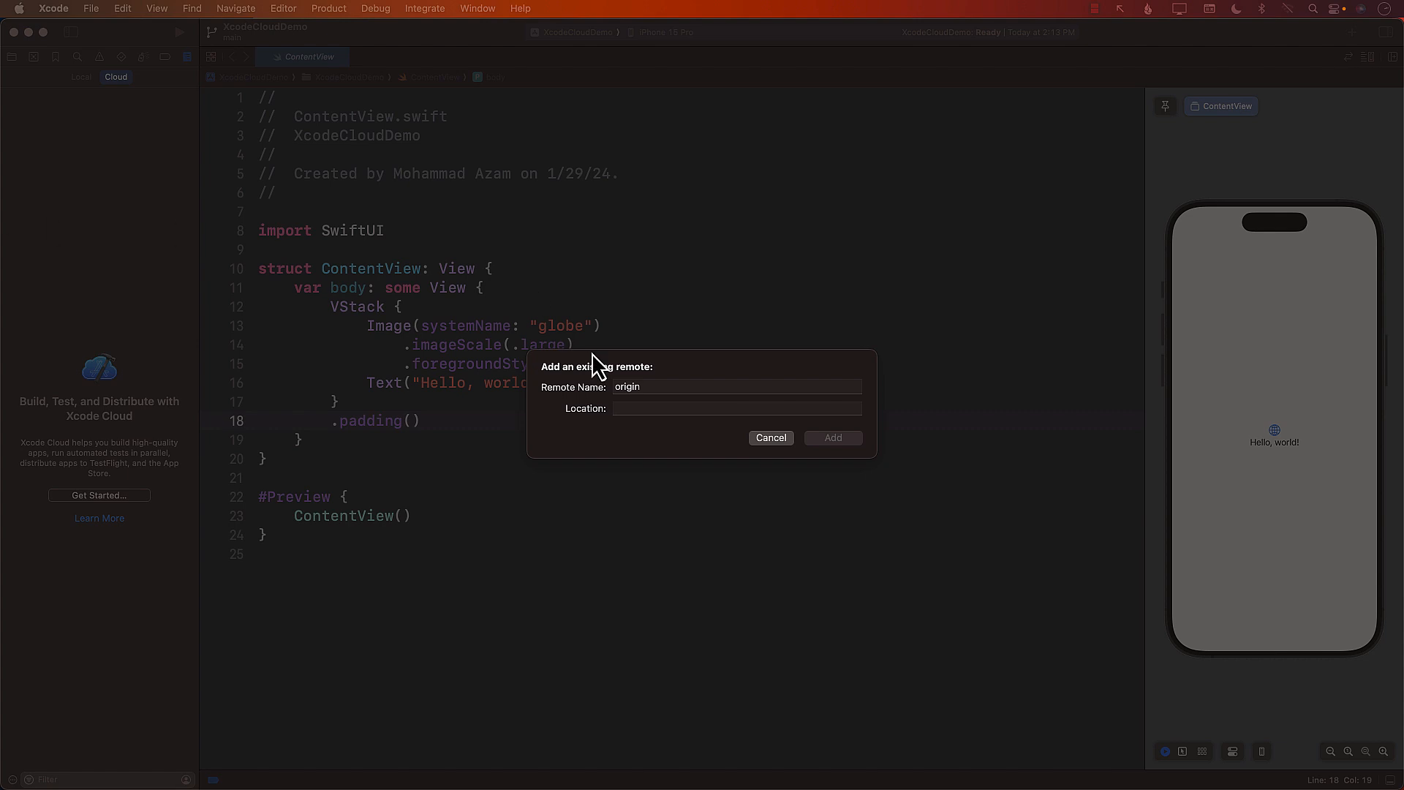
left_click(629, 410)
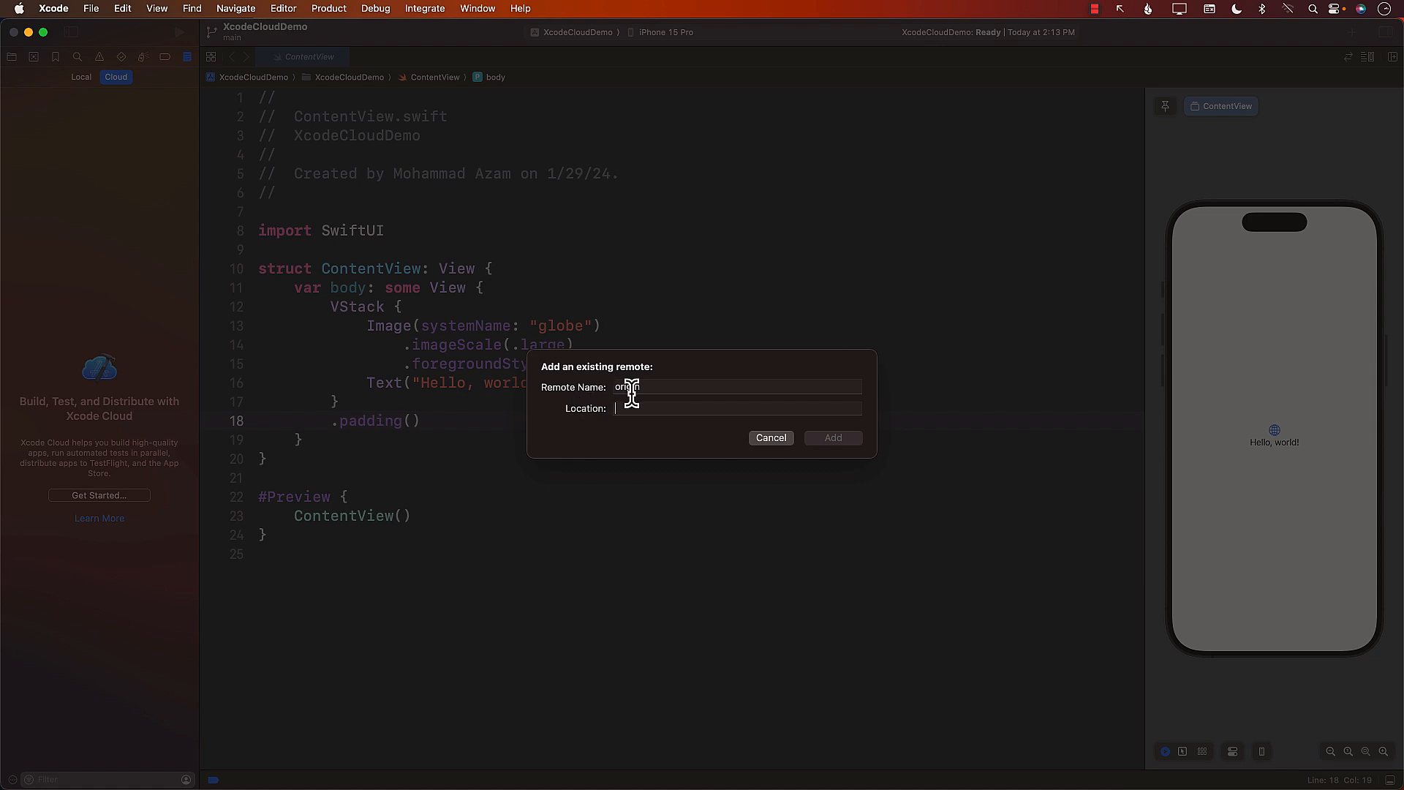
Step: Copy the XcodeCloudDemo repository's HTTPS clone URL from GitHub in Chrome and add it in Xcode as the origin remote's location
key("ctrl+Right")
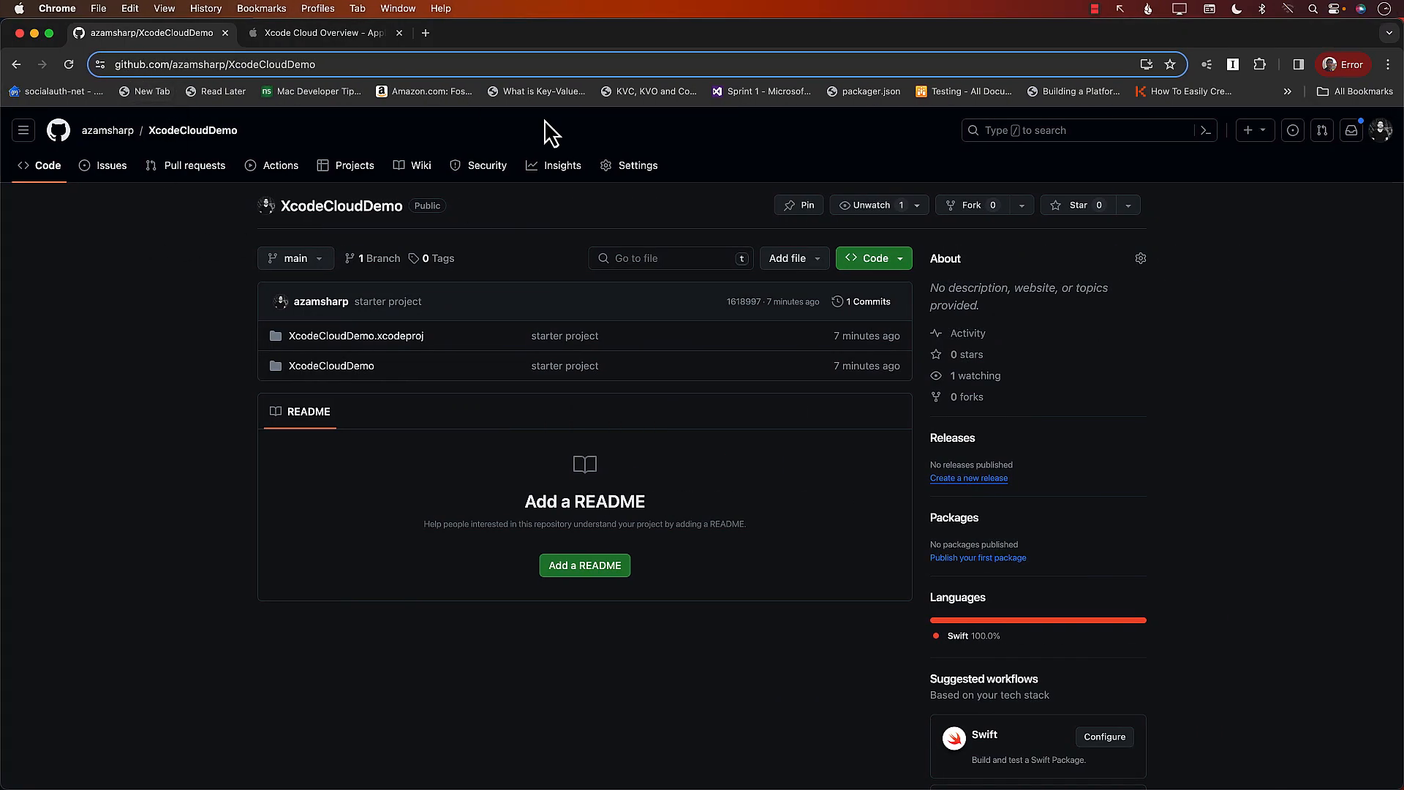
left_click(901, 263)
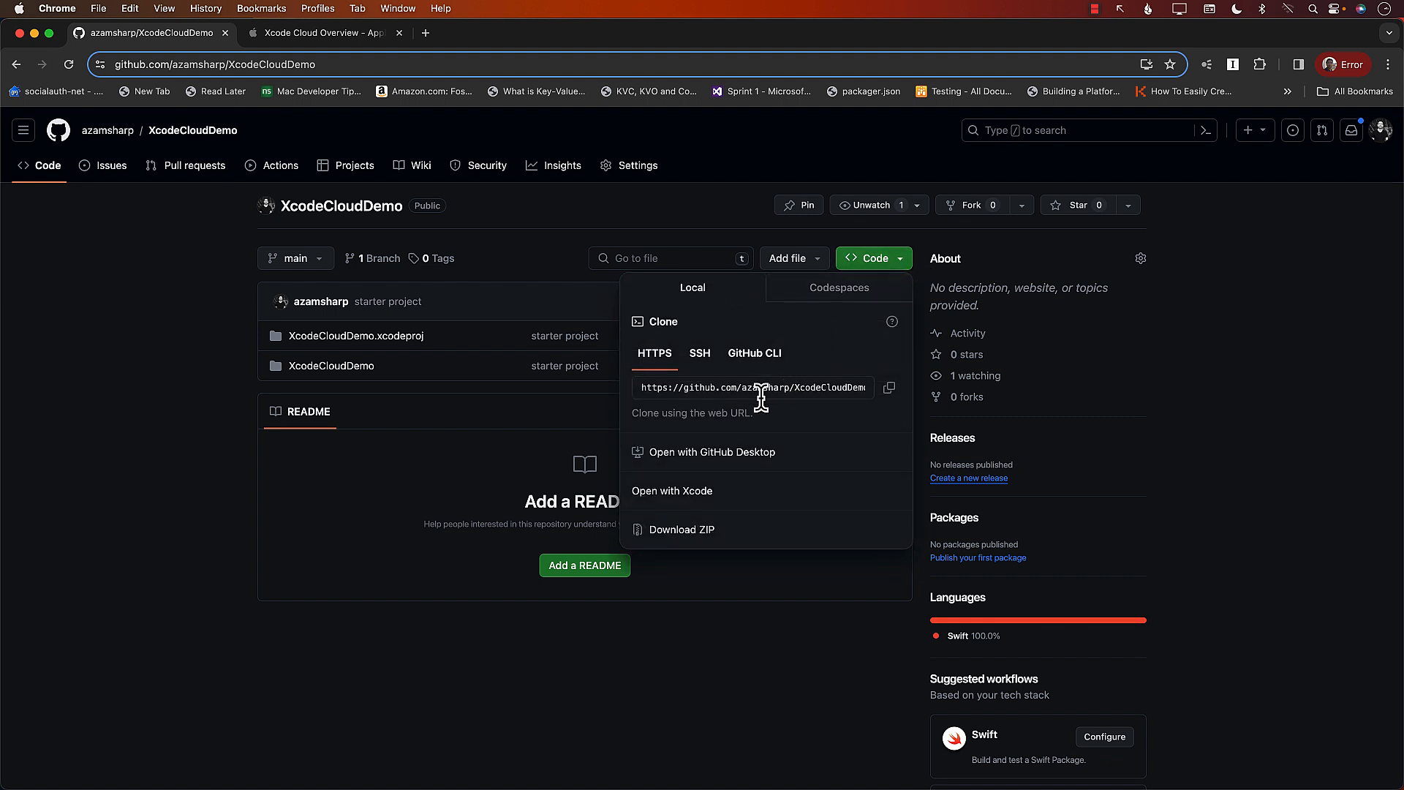
left_click_drag(659, 388, 790, 388)
left_click(889, 388)
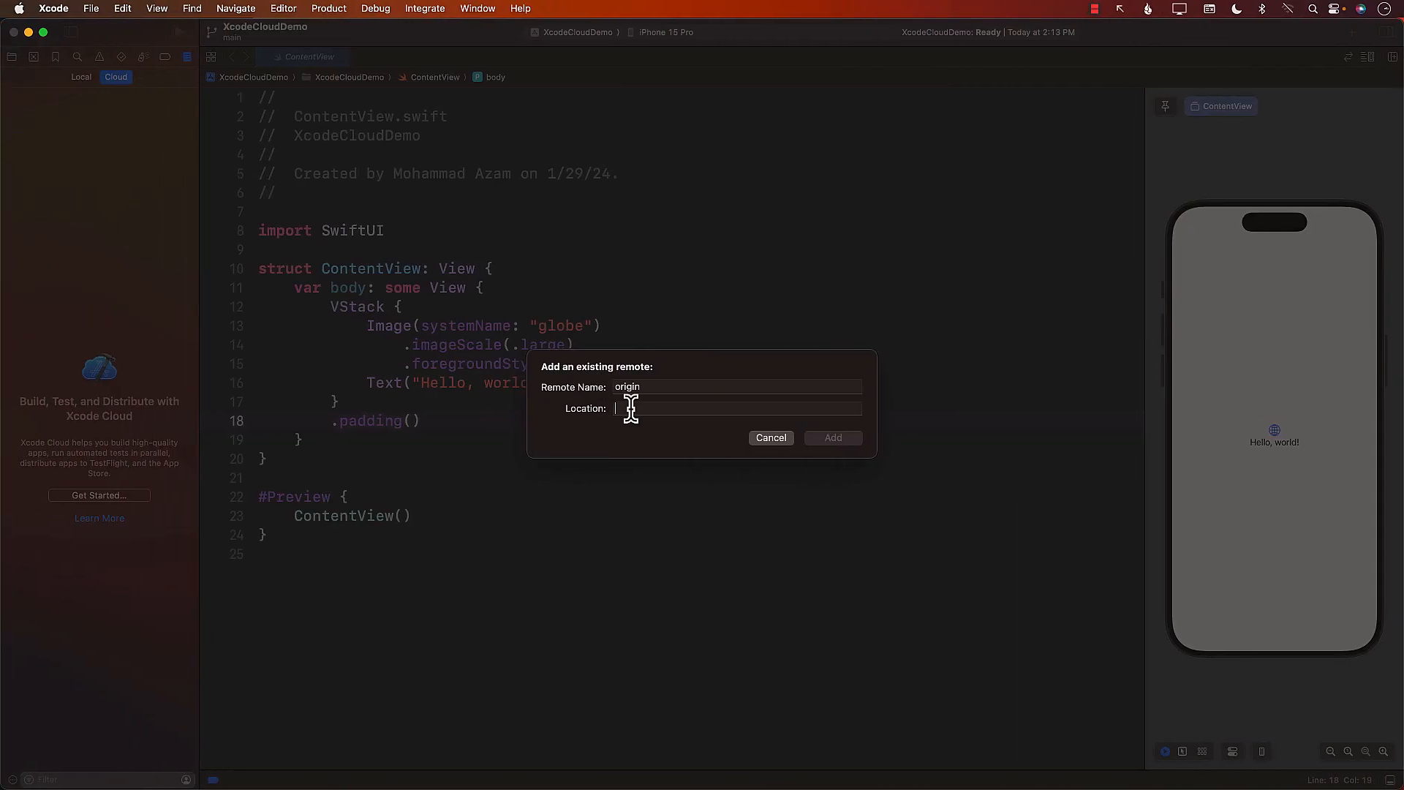
key("super+v")
left_click(833, 439)
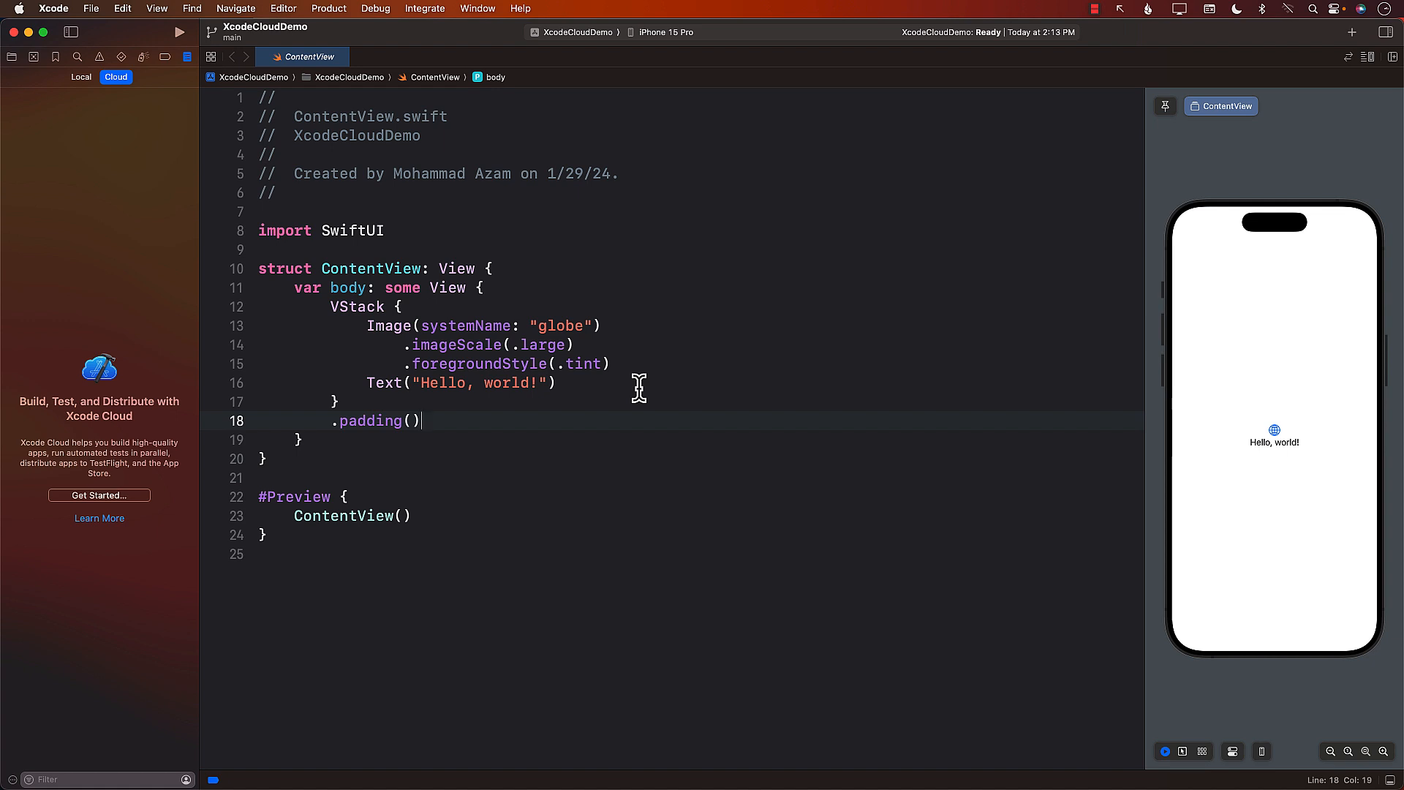
Step: Restart the Xcode Cloud setup for the XcodeCloudDemo product, accepting the Default workflow and the GitHub source code access
left_click(101, 496)
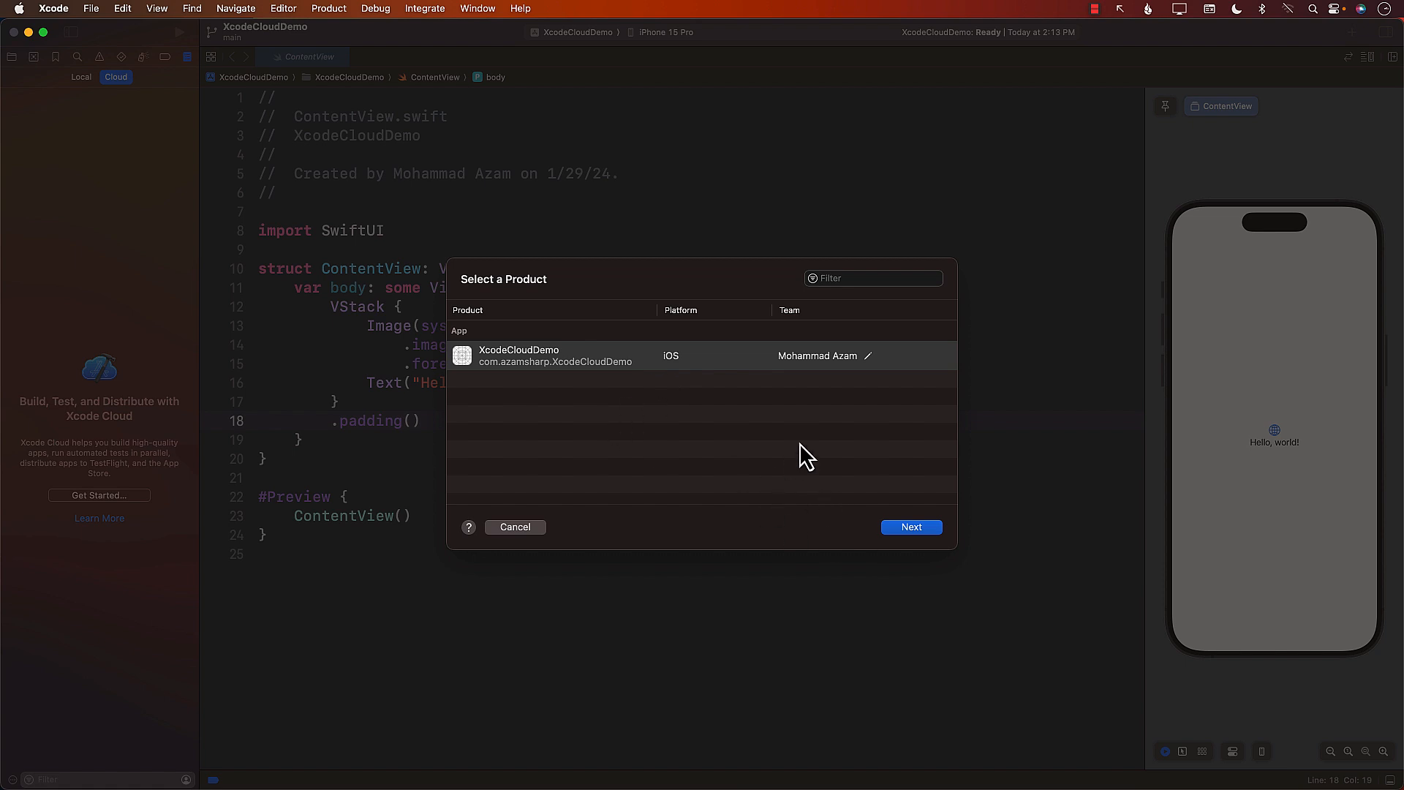
left_click(910, 527)
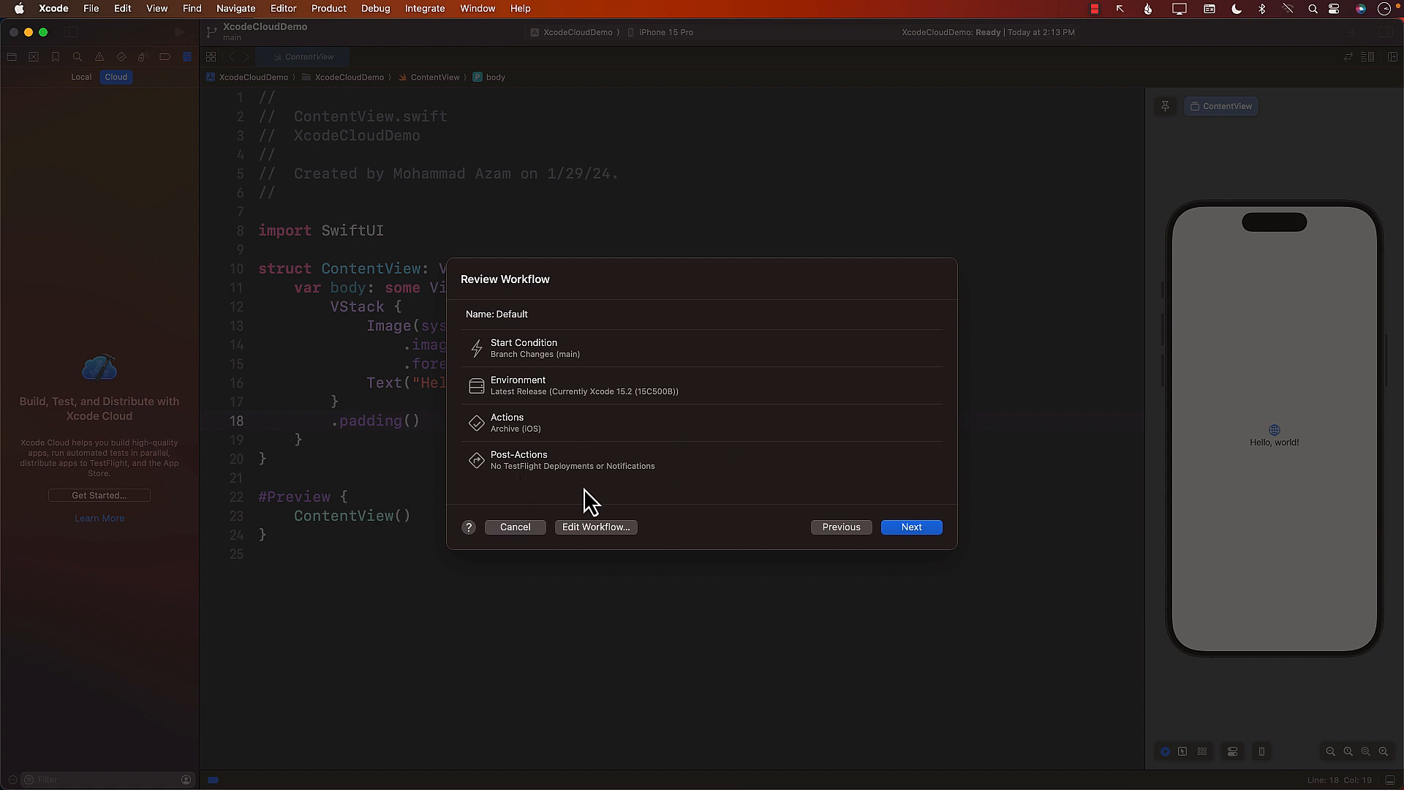
left_click(914, 527)
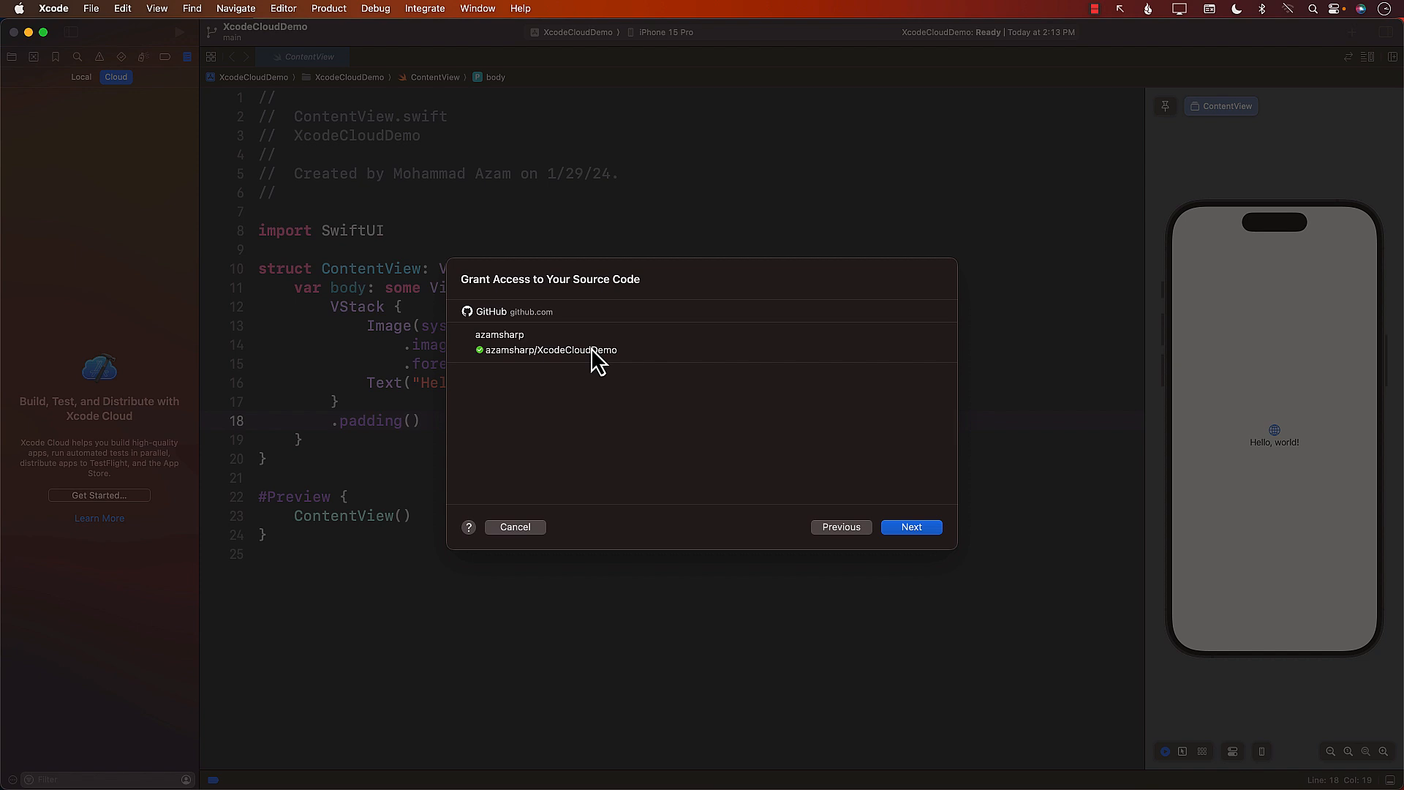
left_click(910, 527)
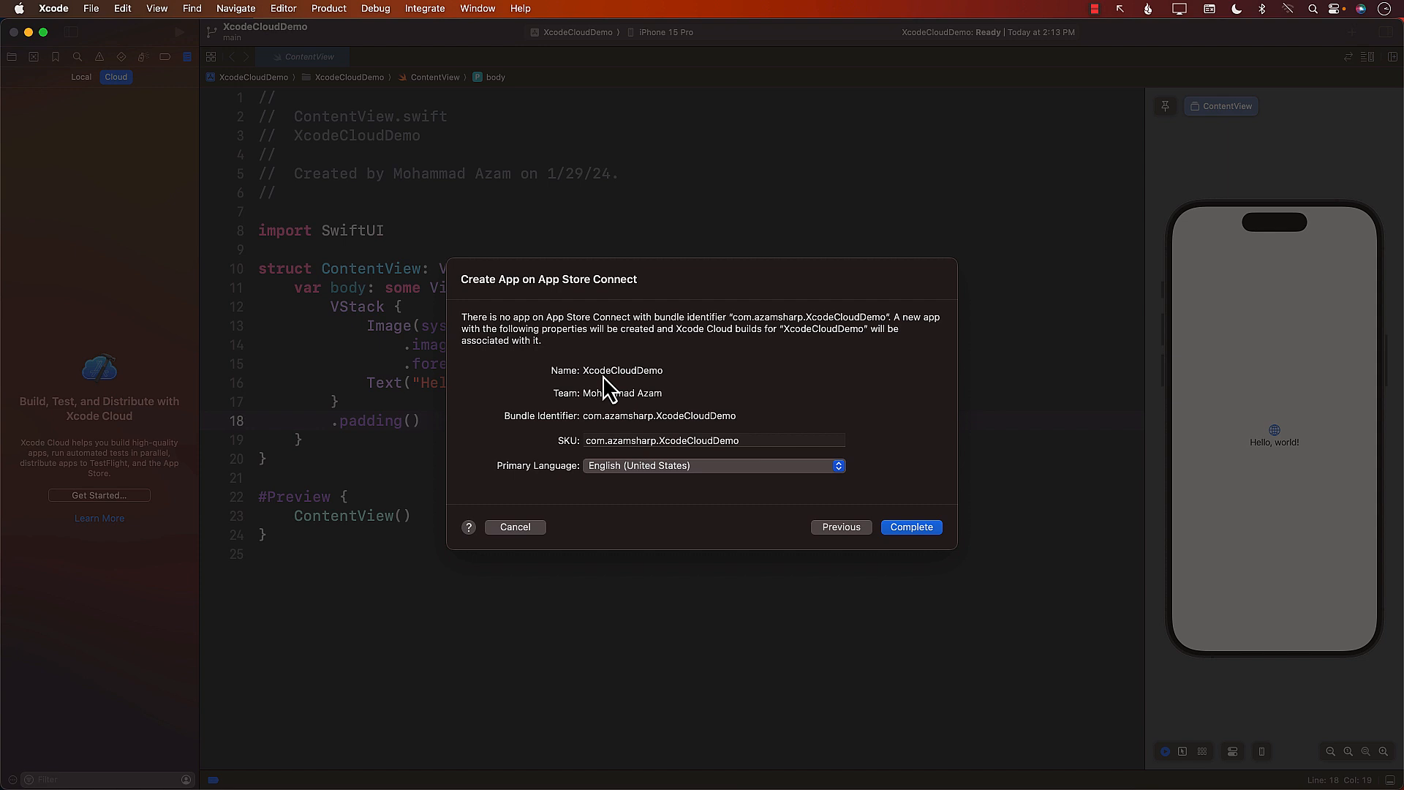
Step: Try to create the XcodeCloudDemo app on App Store Connect with its prefilled name, SKU and primary language
left_click_drag(542, 384, 676, 356)
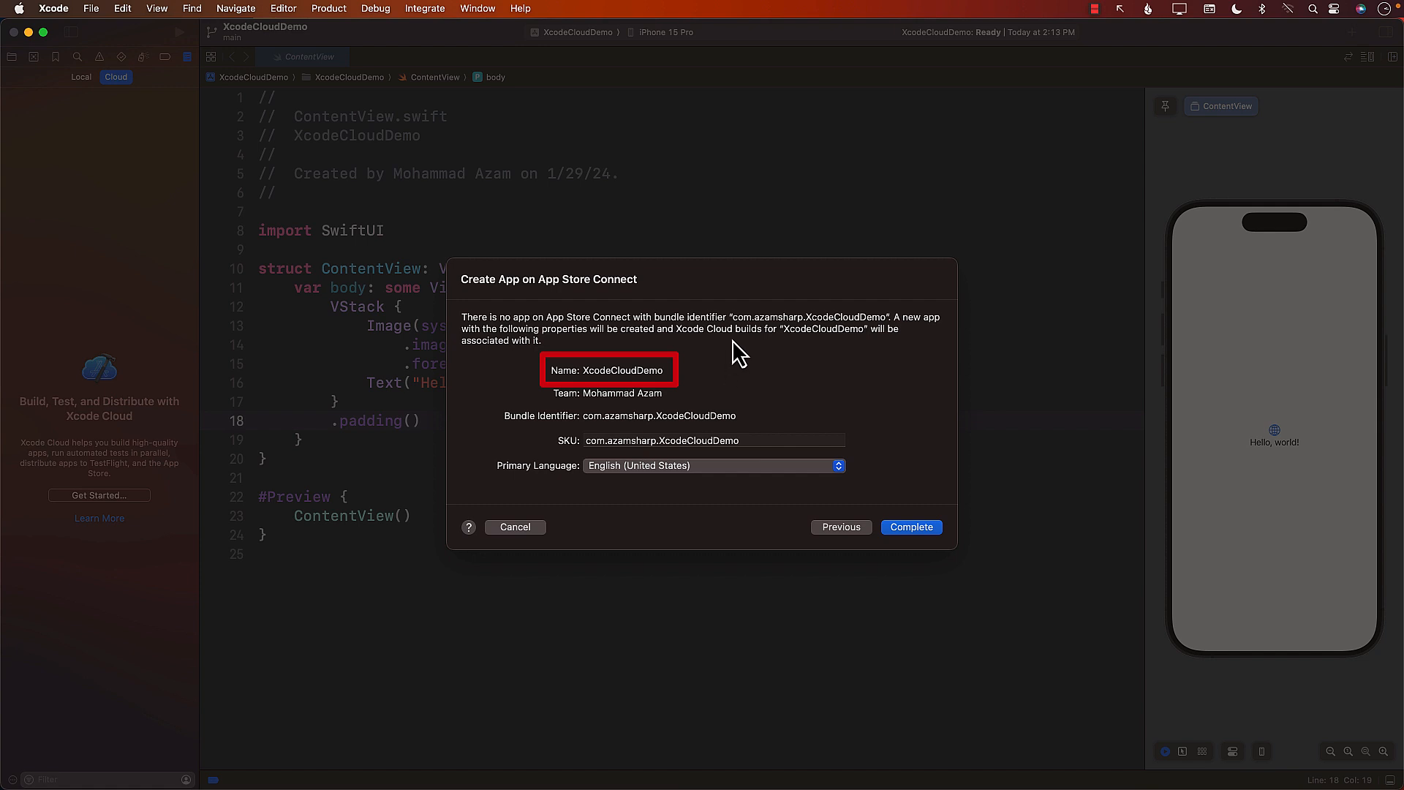
left_click_drag(720, 324, 898, 306)
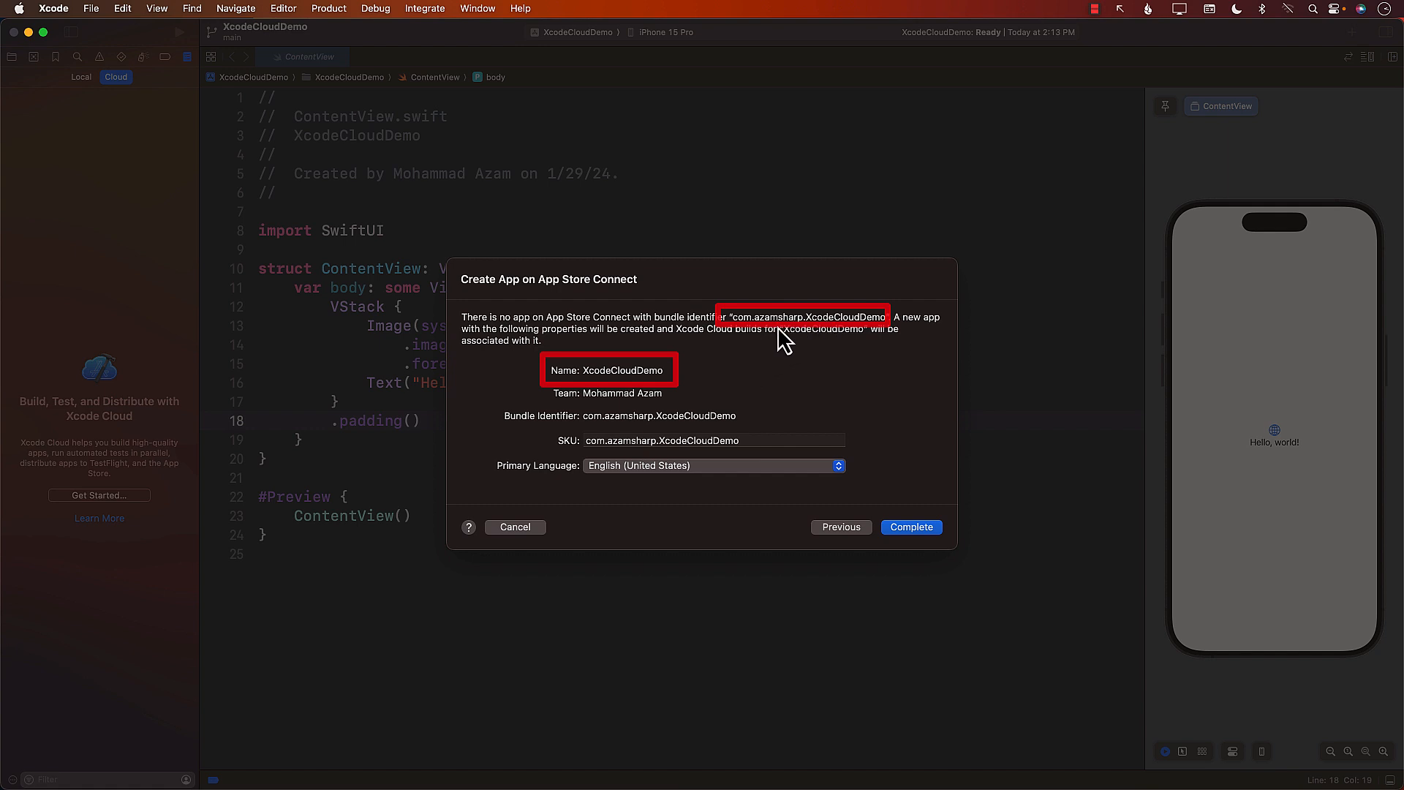
key("Escape")
left_click(908, 528)
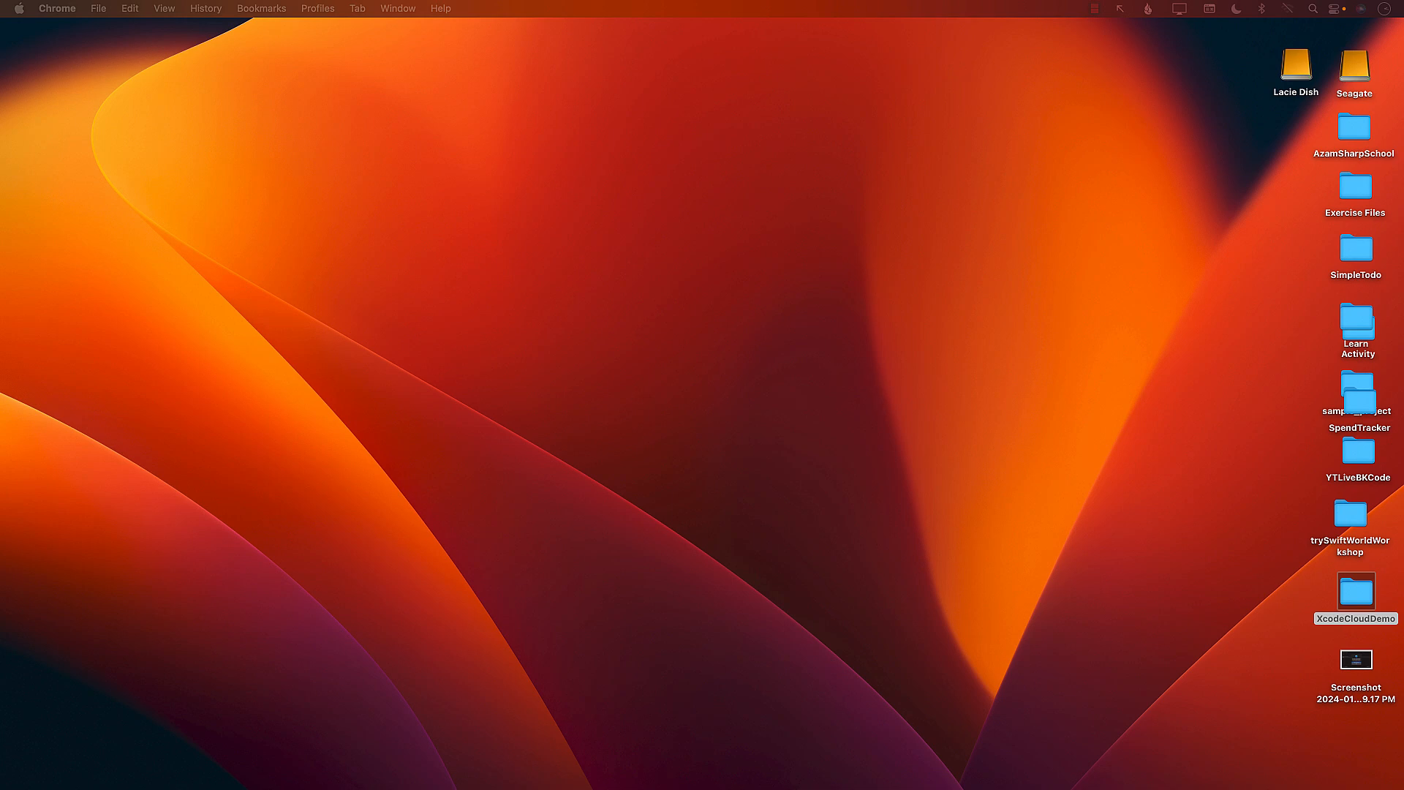
Step: Open the XcodeCloudDemo folder on the desktop and open XcodeCloudDemo.xcodeproj with Xcode
left_click(731, 569)
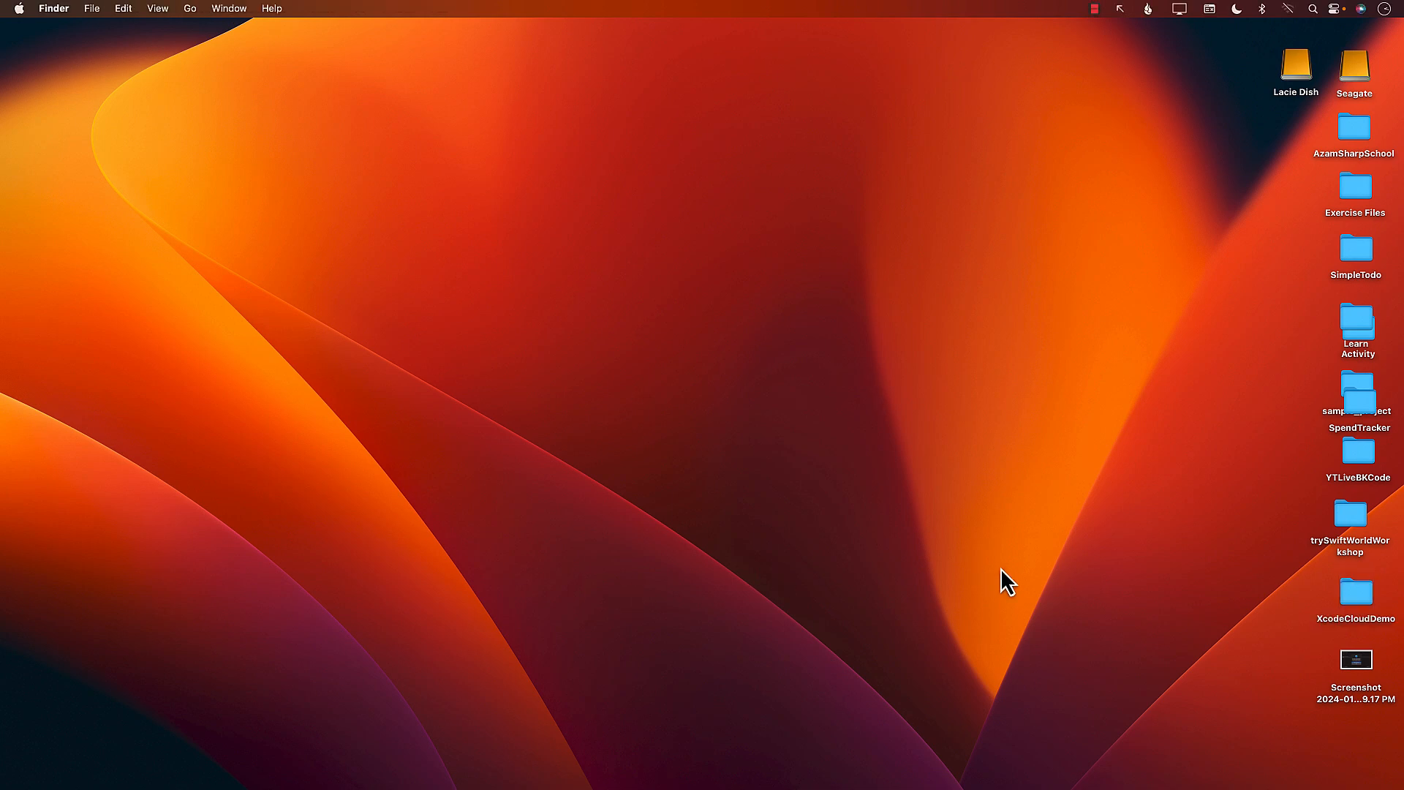
double_click(1362, 596)
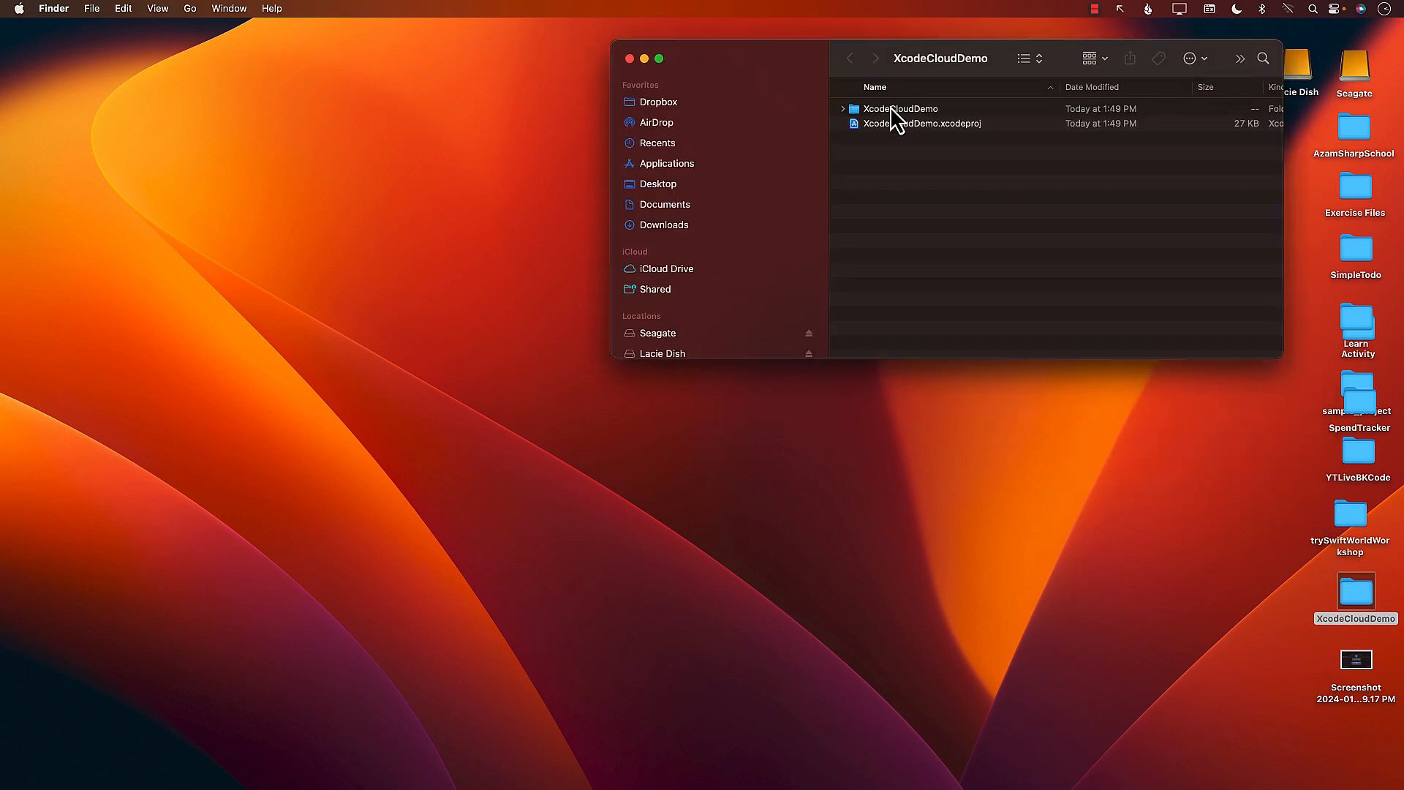
right_click(904, 124)
mouse_move(963, 147)
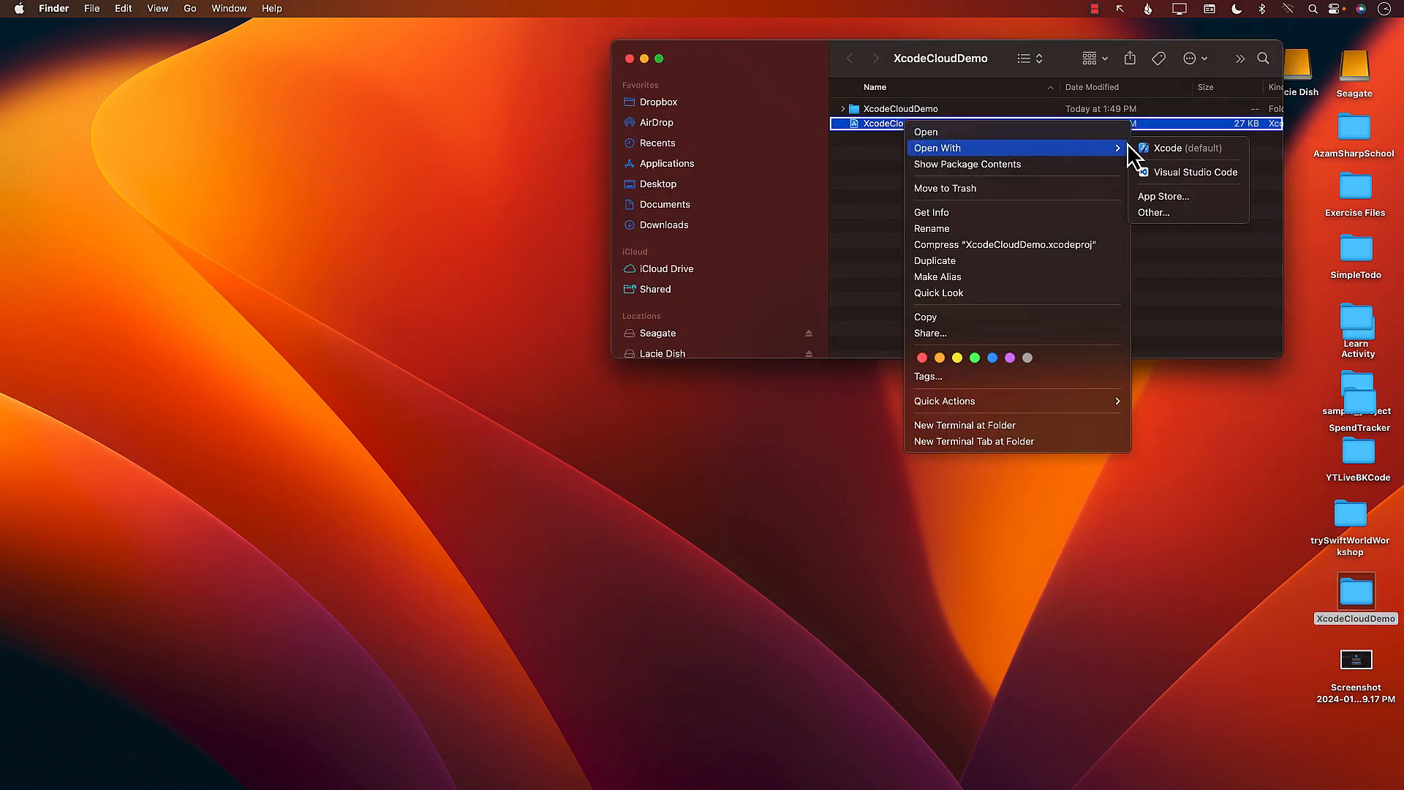
left_click(1185, 147)
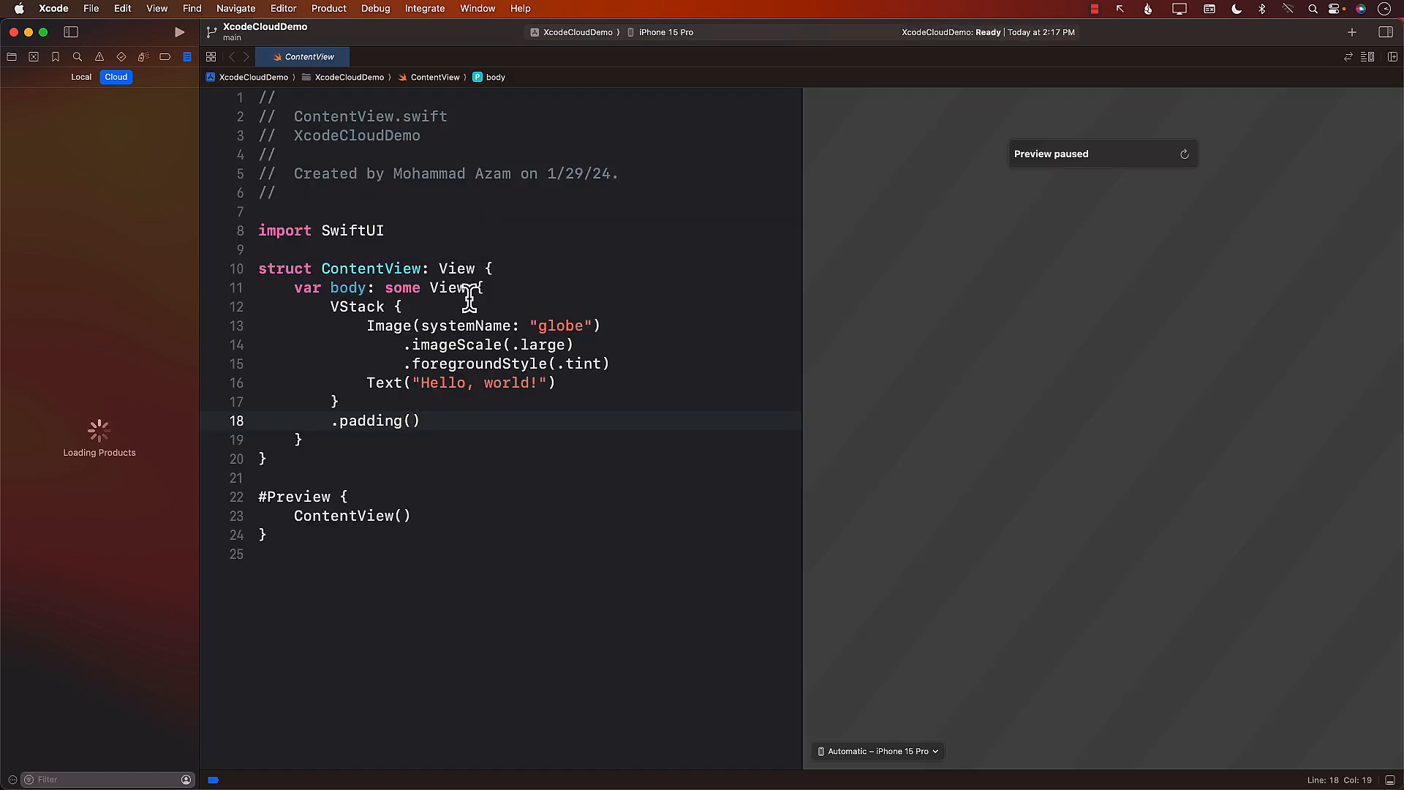
Step: Widen the ContentView code editor by narrowing the preview canvas beside it
left_click(453, 301)
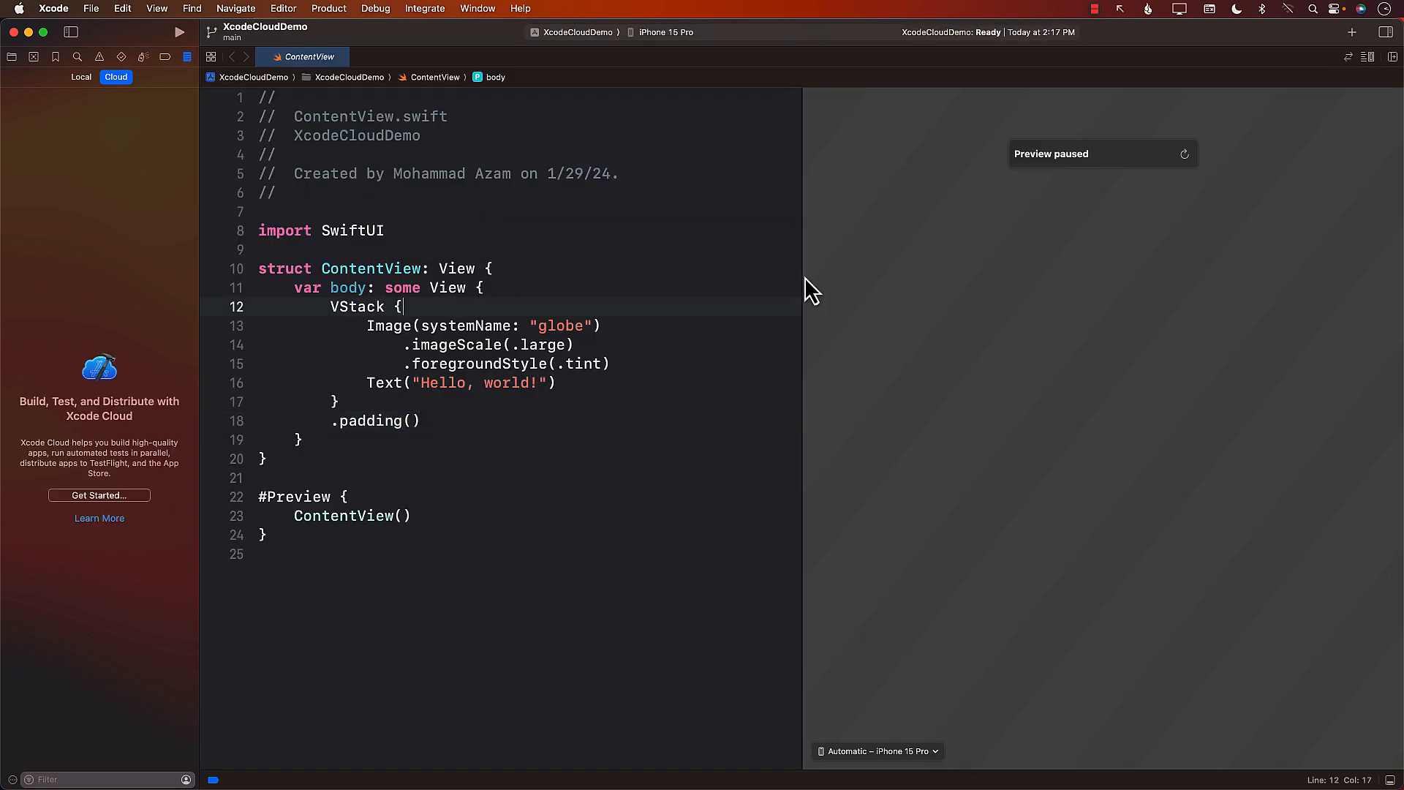
left_click_drag(802, 278, 1001, 272)
left_click(685, 328)
left_click(650, 344)
Step: Repeat the Xcode Cloud setup with the Default workflow and GitHub access, and retry creating the app on App Store Connect
left_click(133, 498)
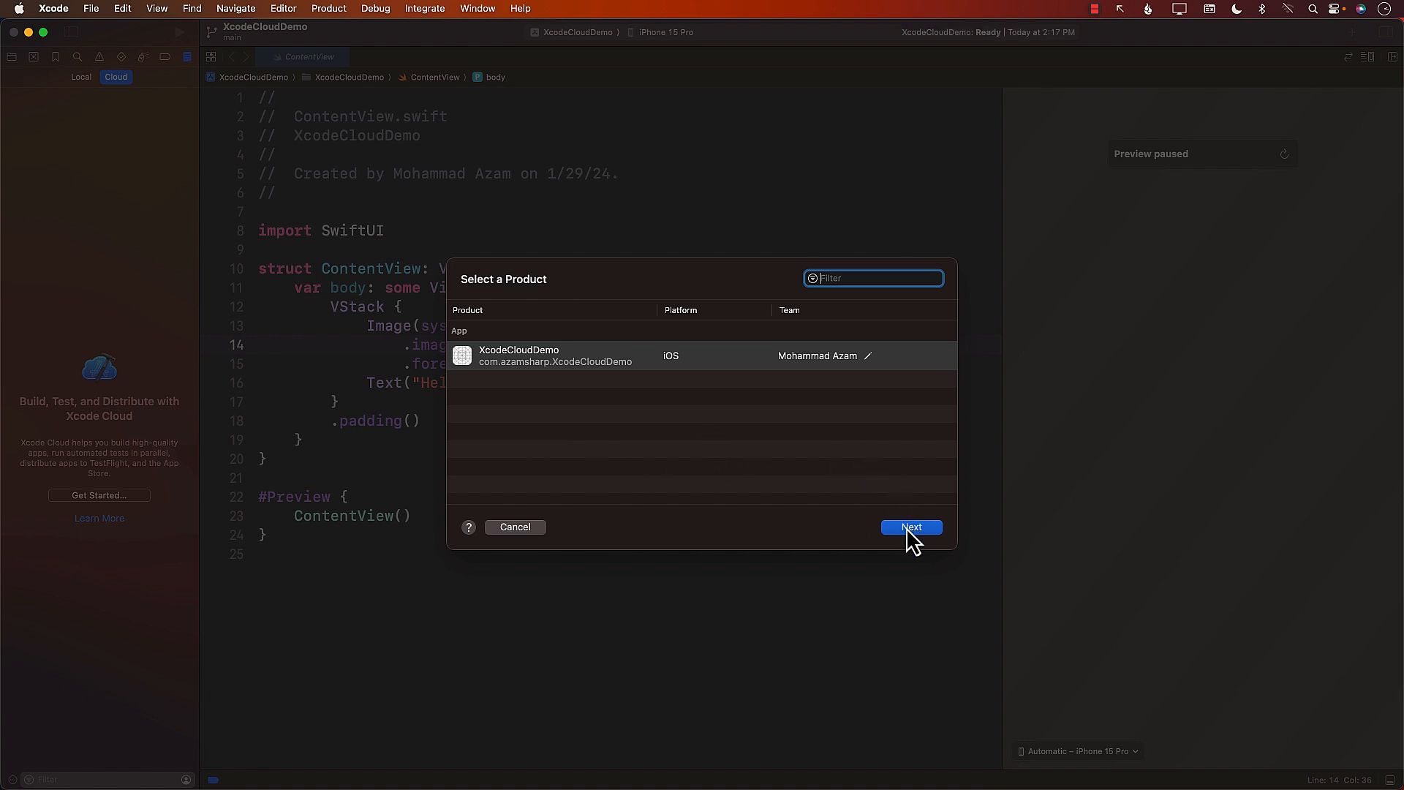
left_click(911, 527)
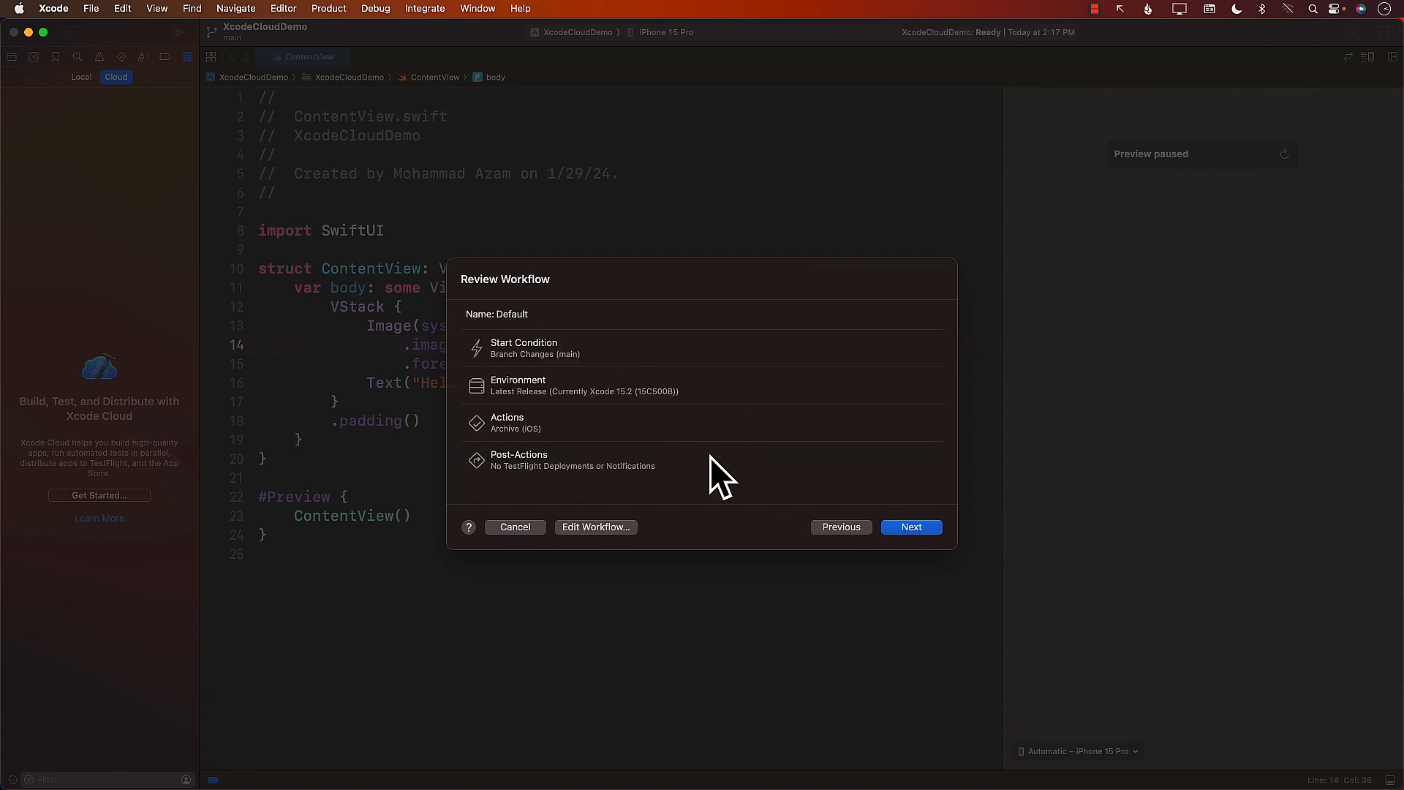
left_click(902, 526)
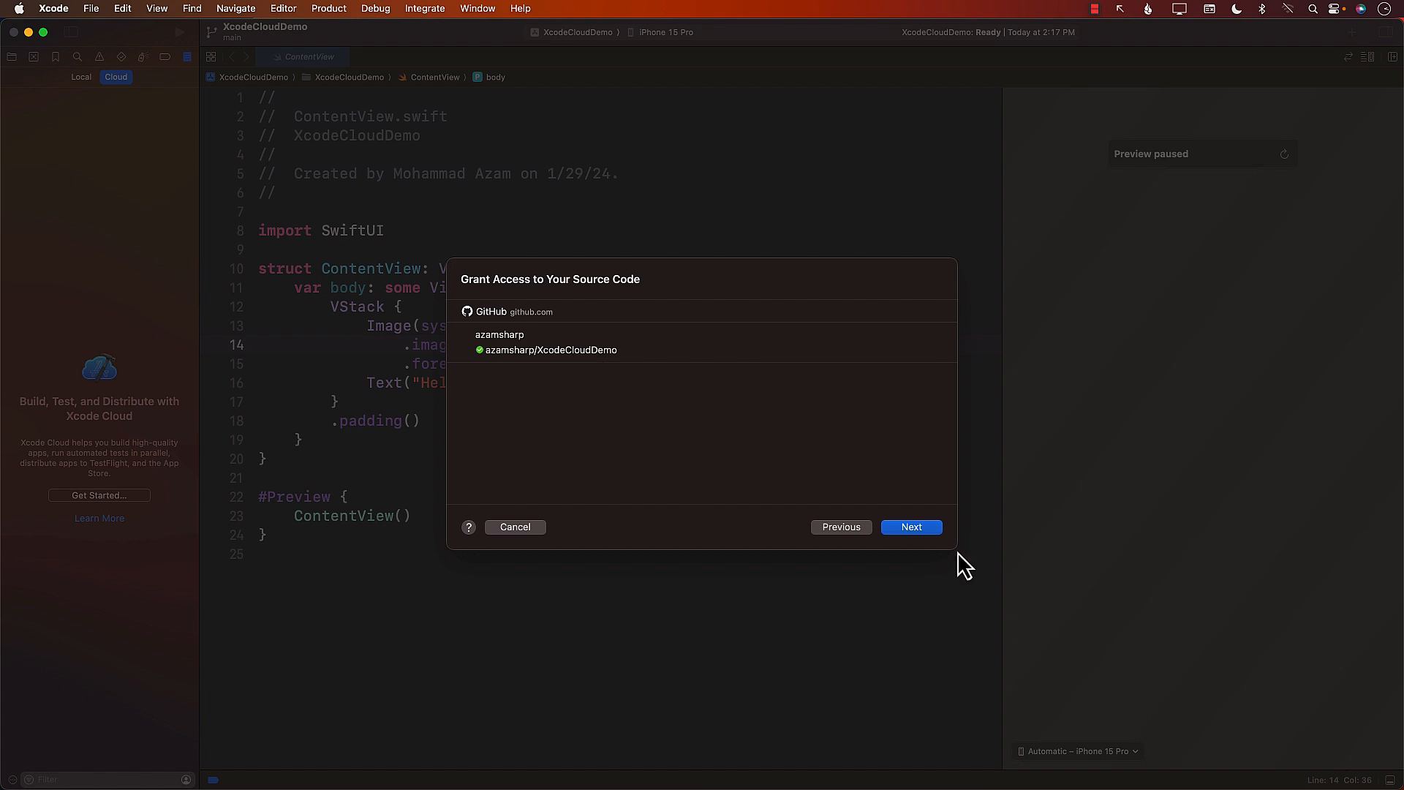
left_click(924, 533)
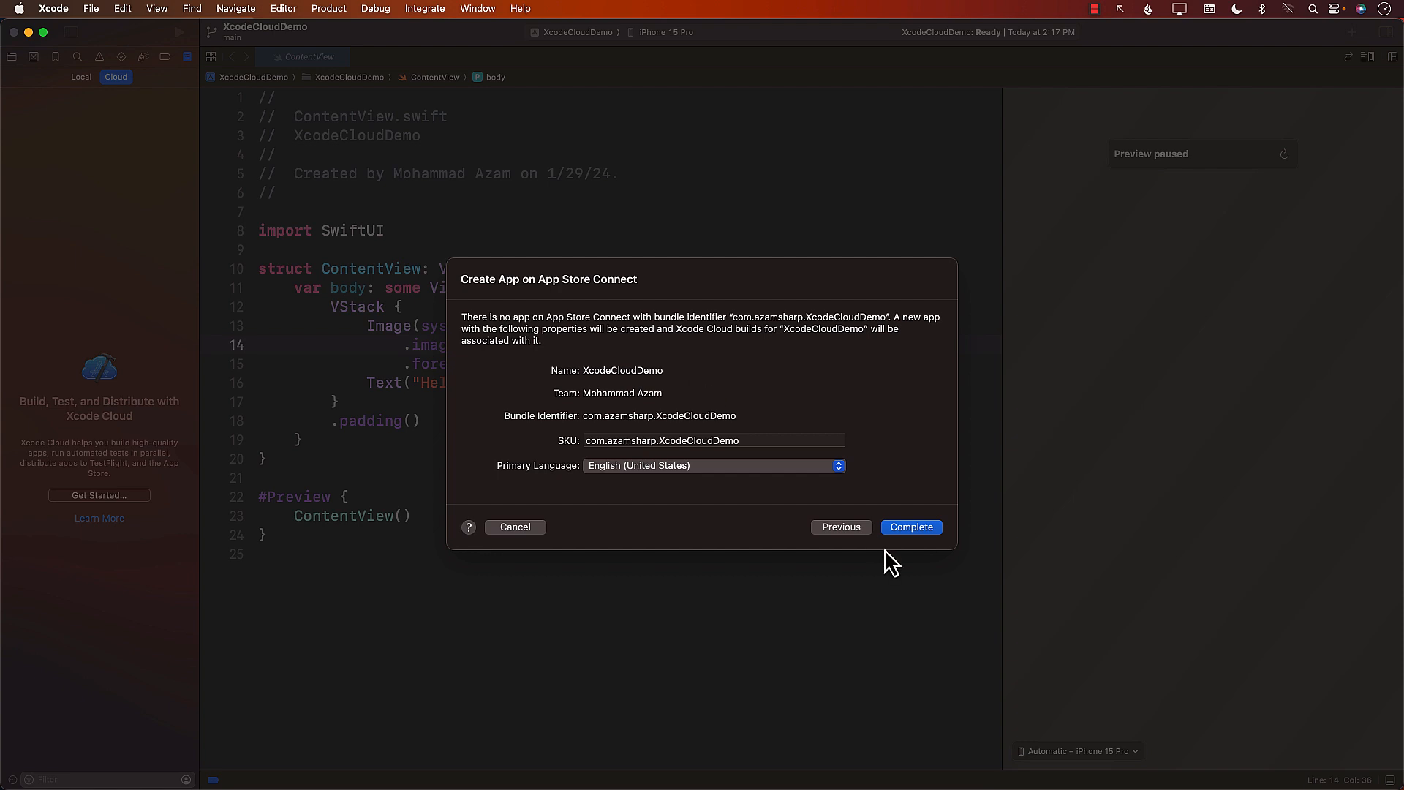
left_click(909, 528)
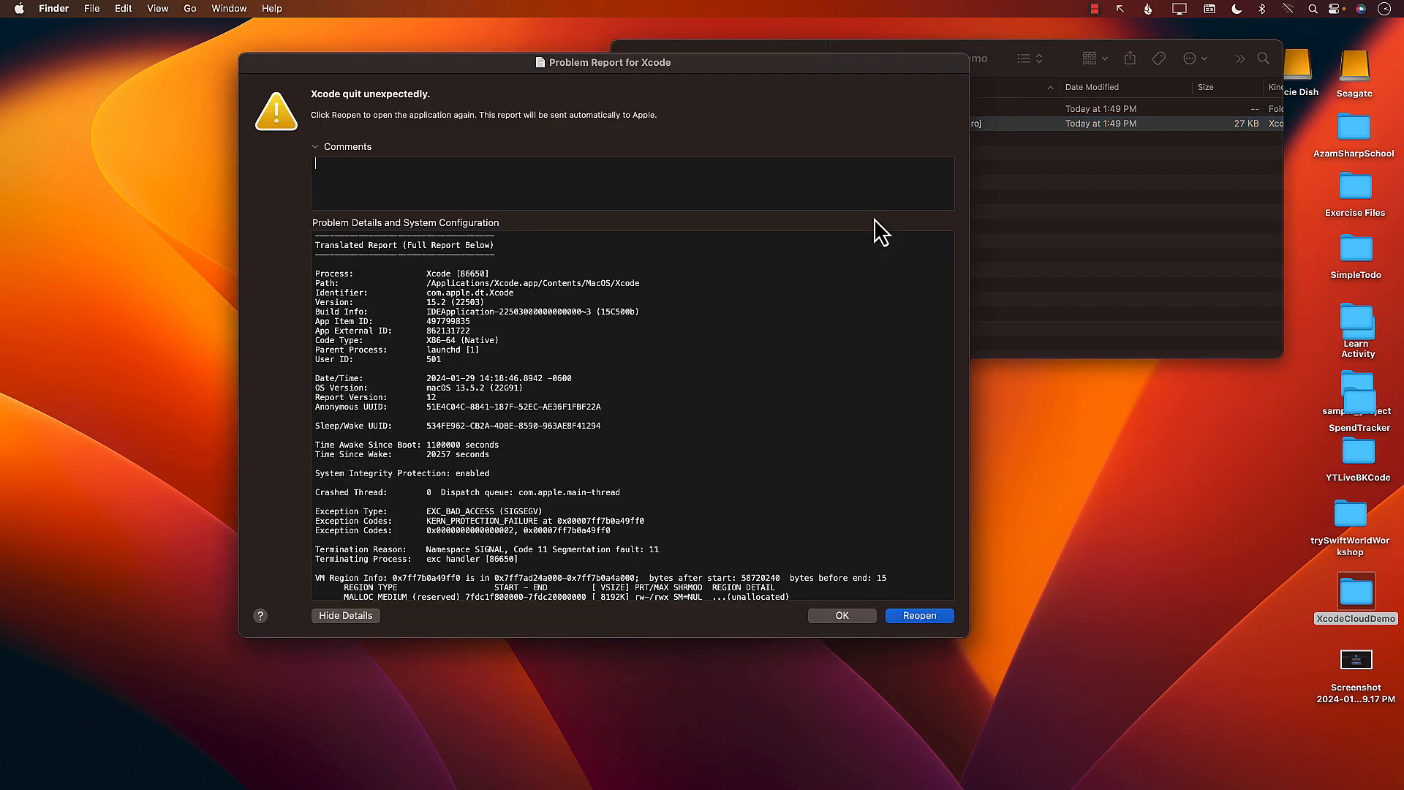
Step: Dismiss the Xcode problem report and reopen XcodeCloudDemo.xcodeproj from its Finder folder with Xcode
left_click(842, 615)
left_click(889, 149)
left_click(882, 124)
right_click(882, 126)
mouse_move(934, 150)
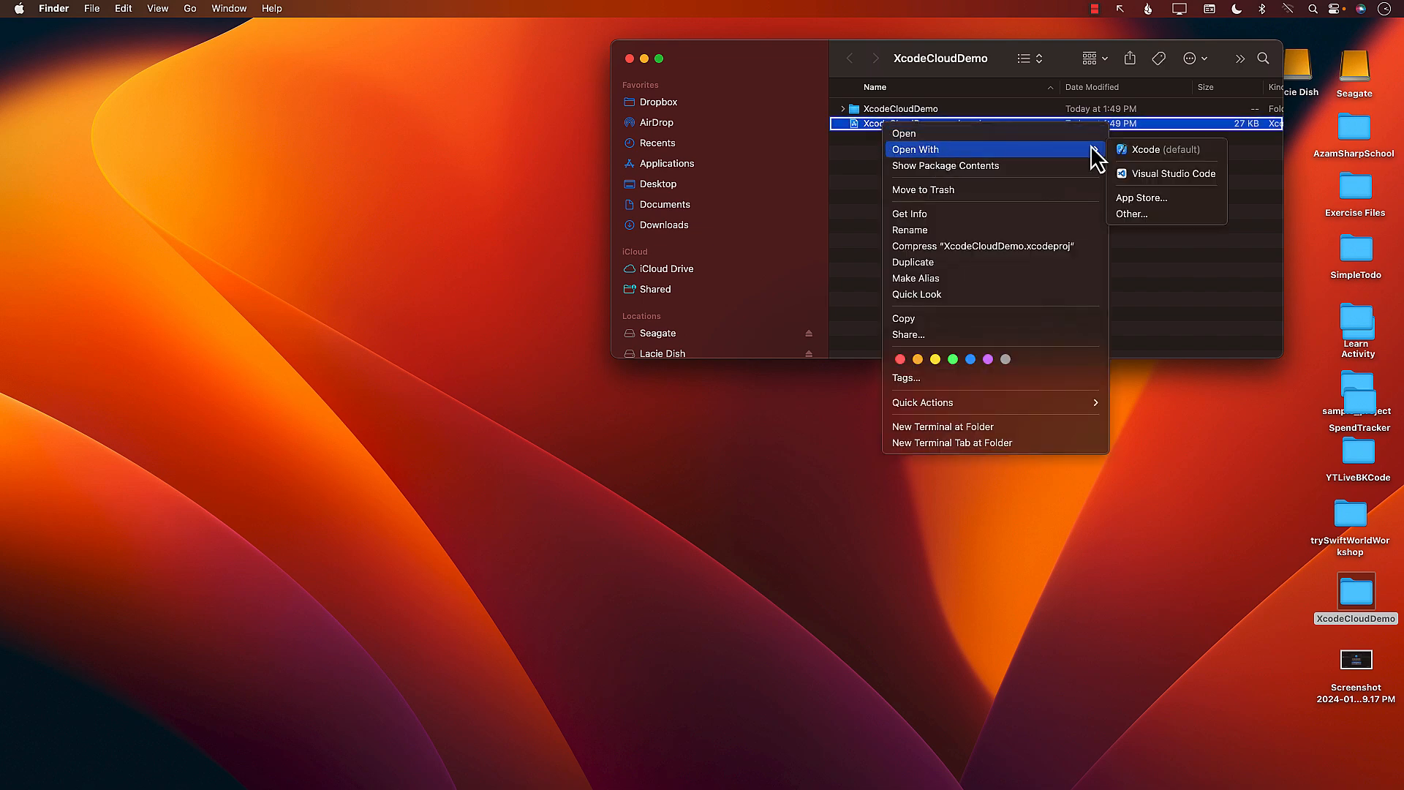
left_click(1163, 149)
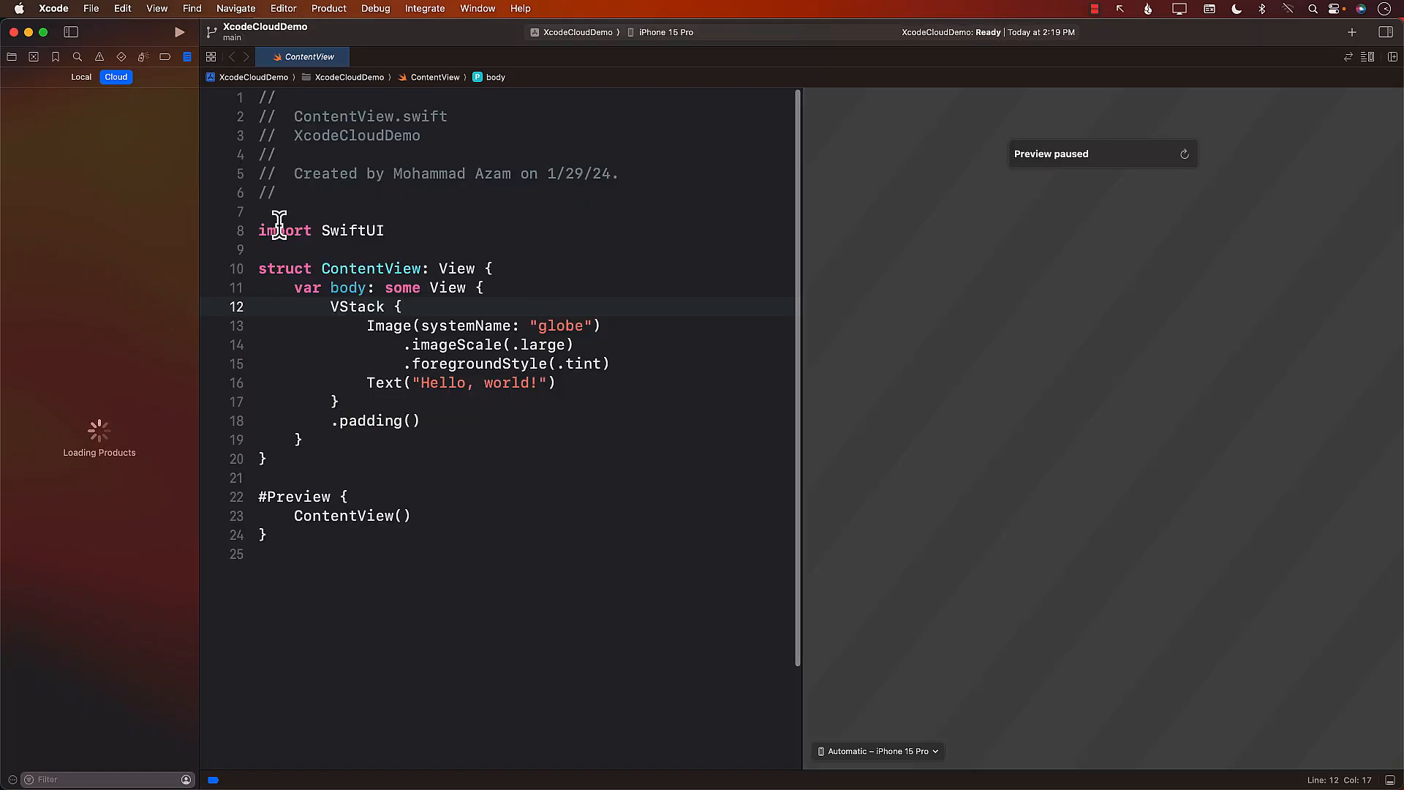
left_click(454, 421)
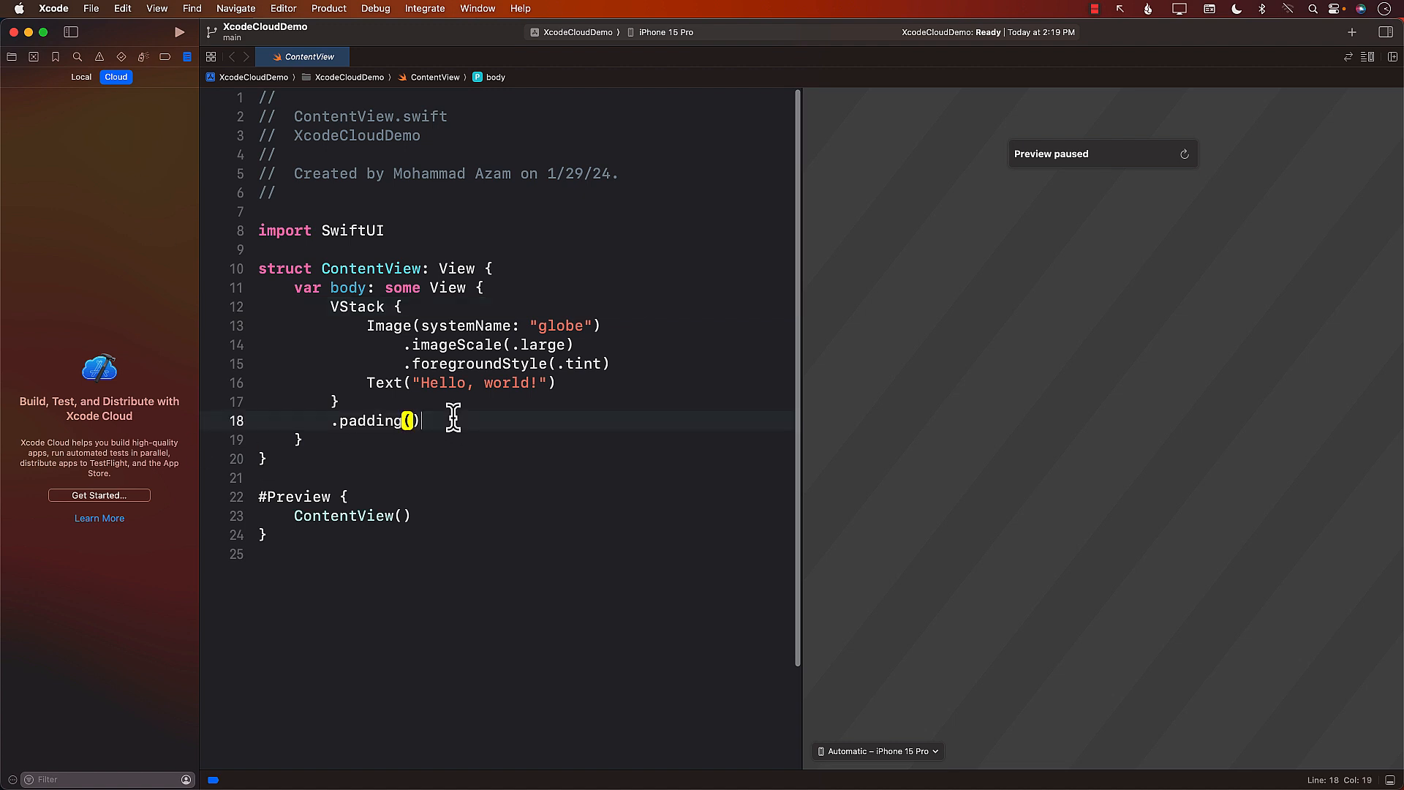
Step: Show the project's file tree and open the General settings of the XcodeCloudDemo target
left_click(12, 56)
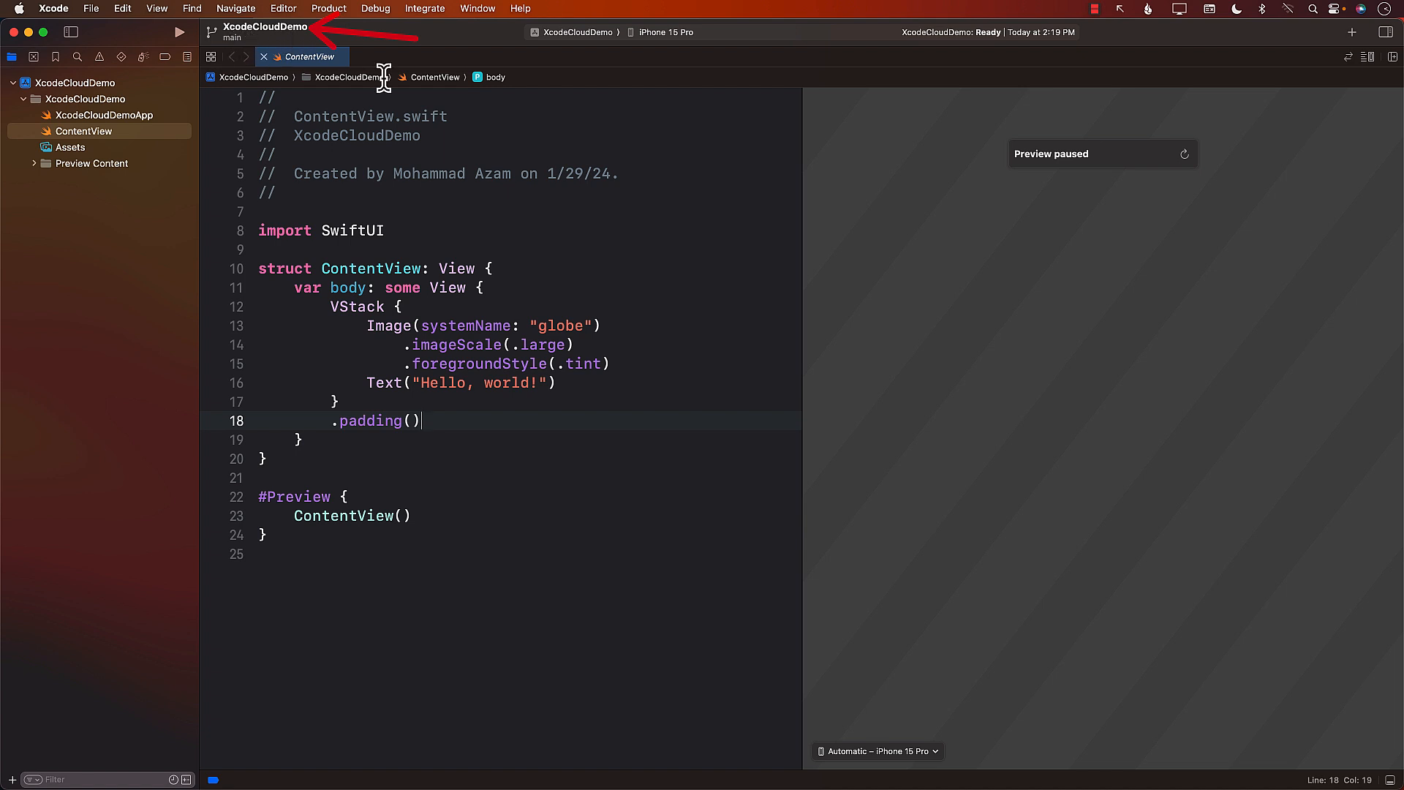
left_click(406, 234)
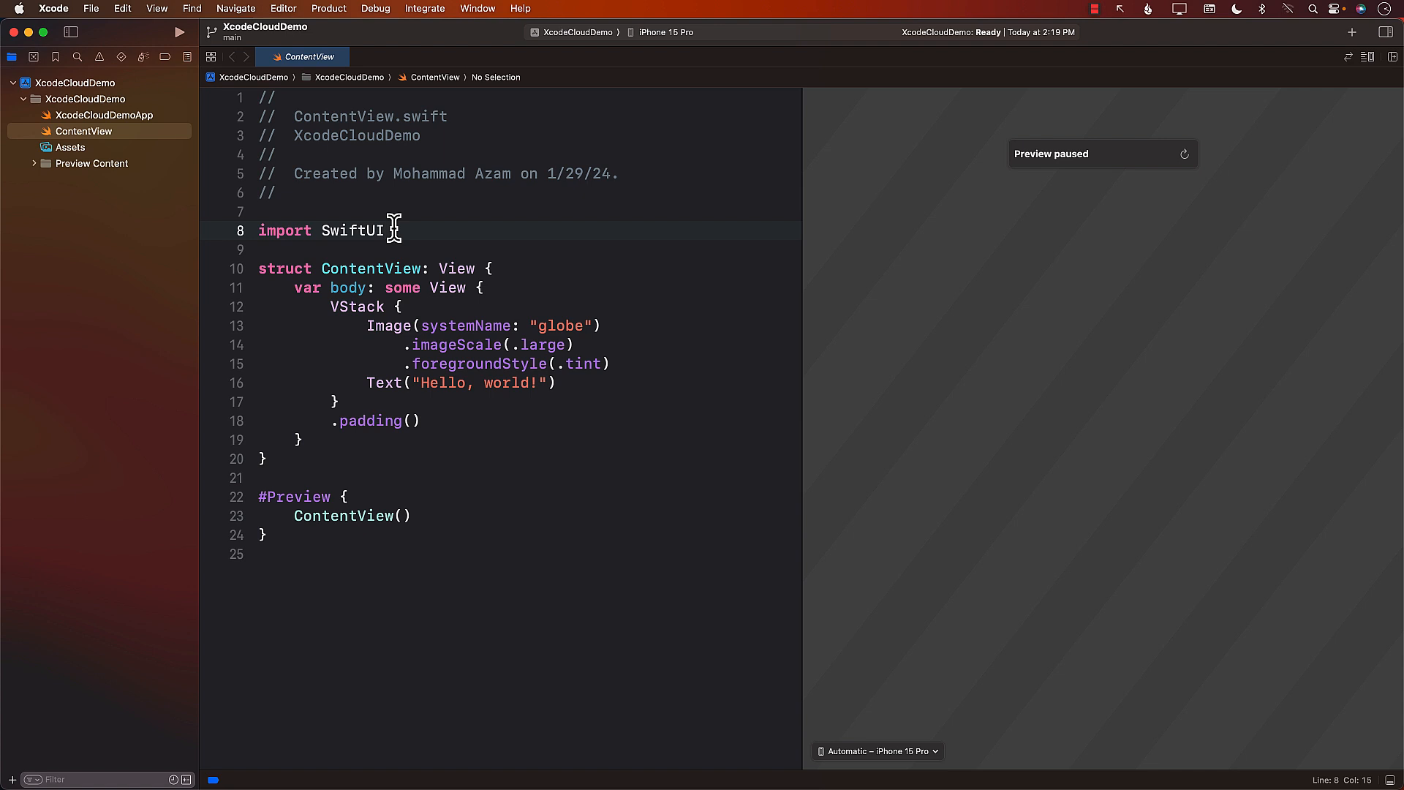
left_click(531, 286)
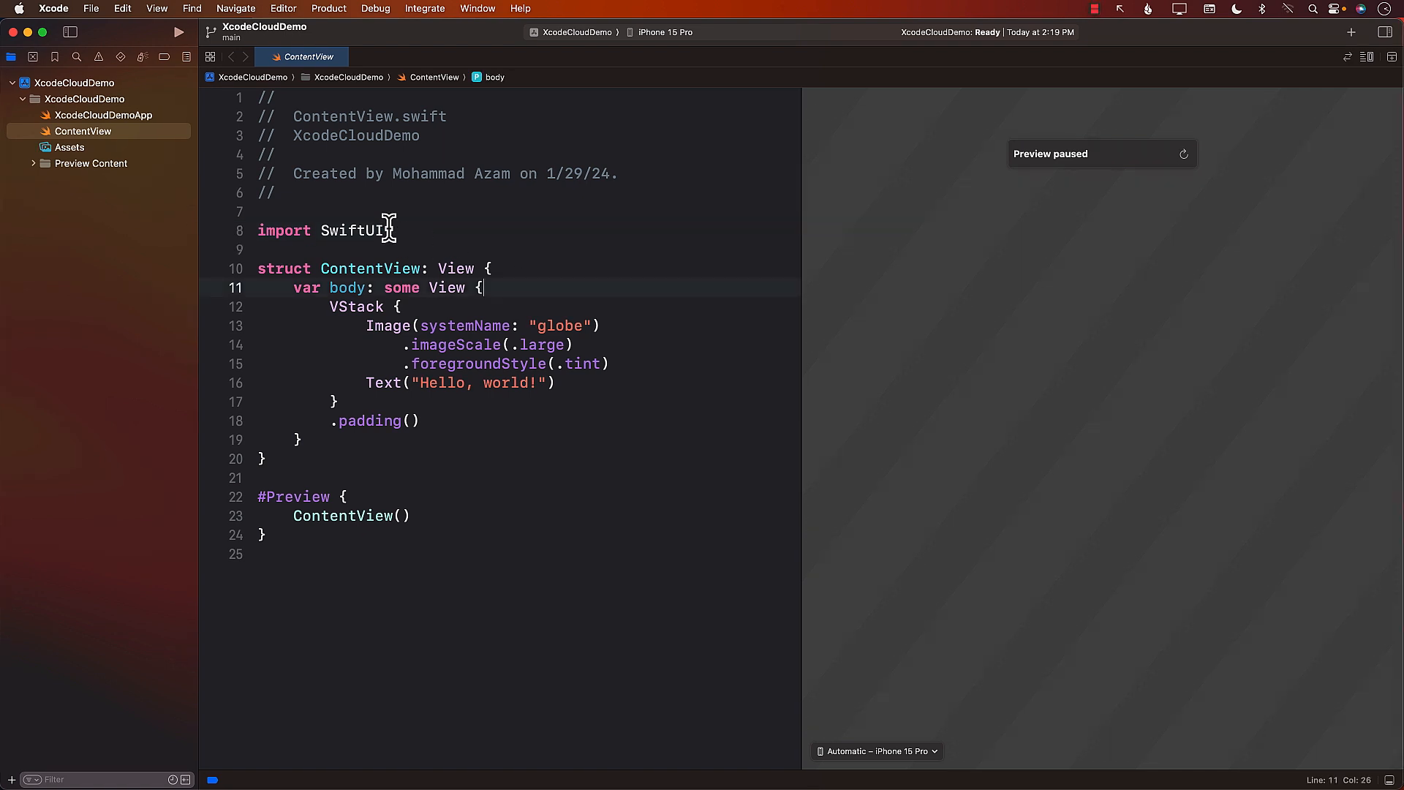
left_click_drag(174, 186, 84, 83)
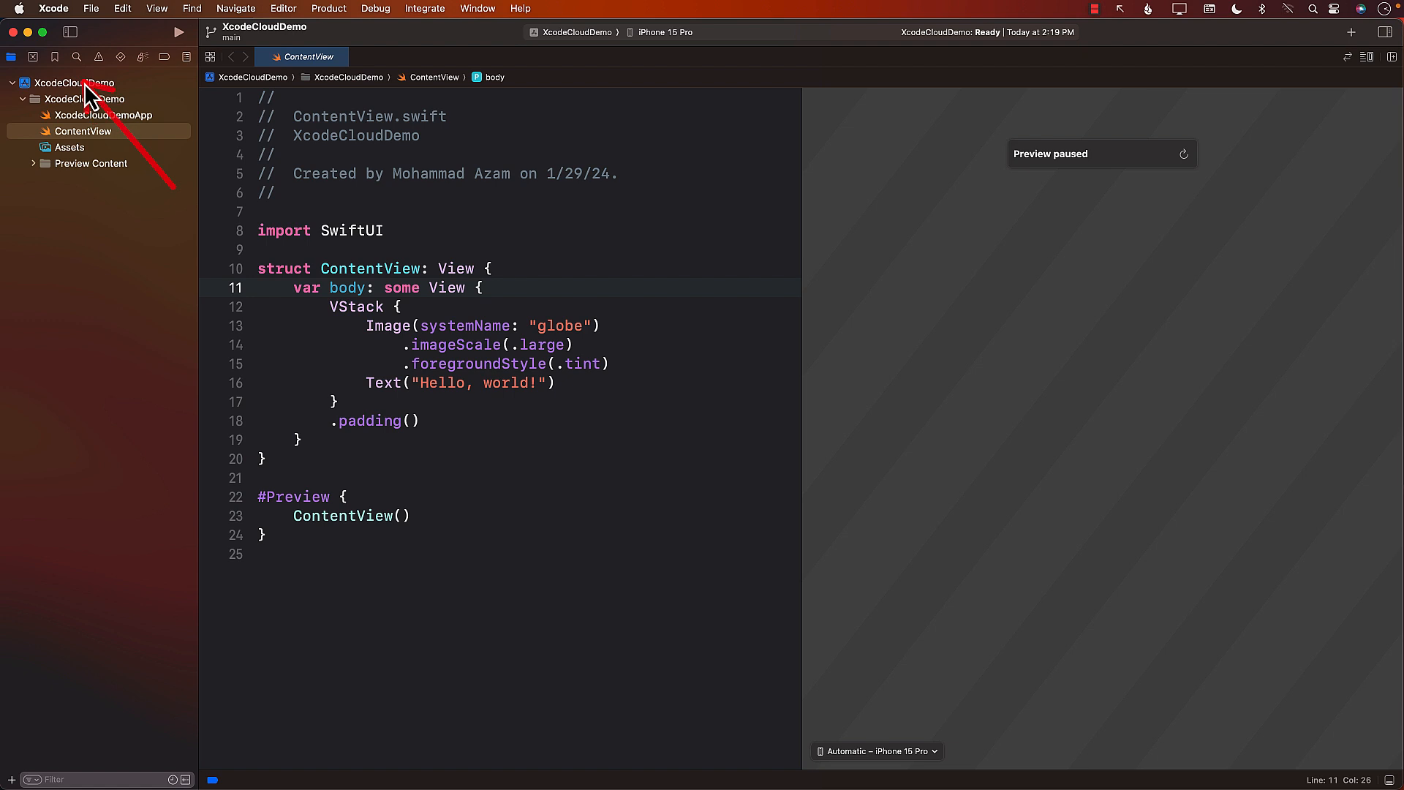
left_click(64, 82)
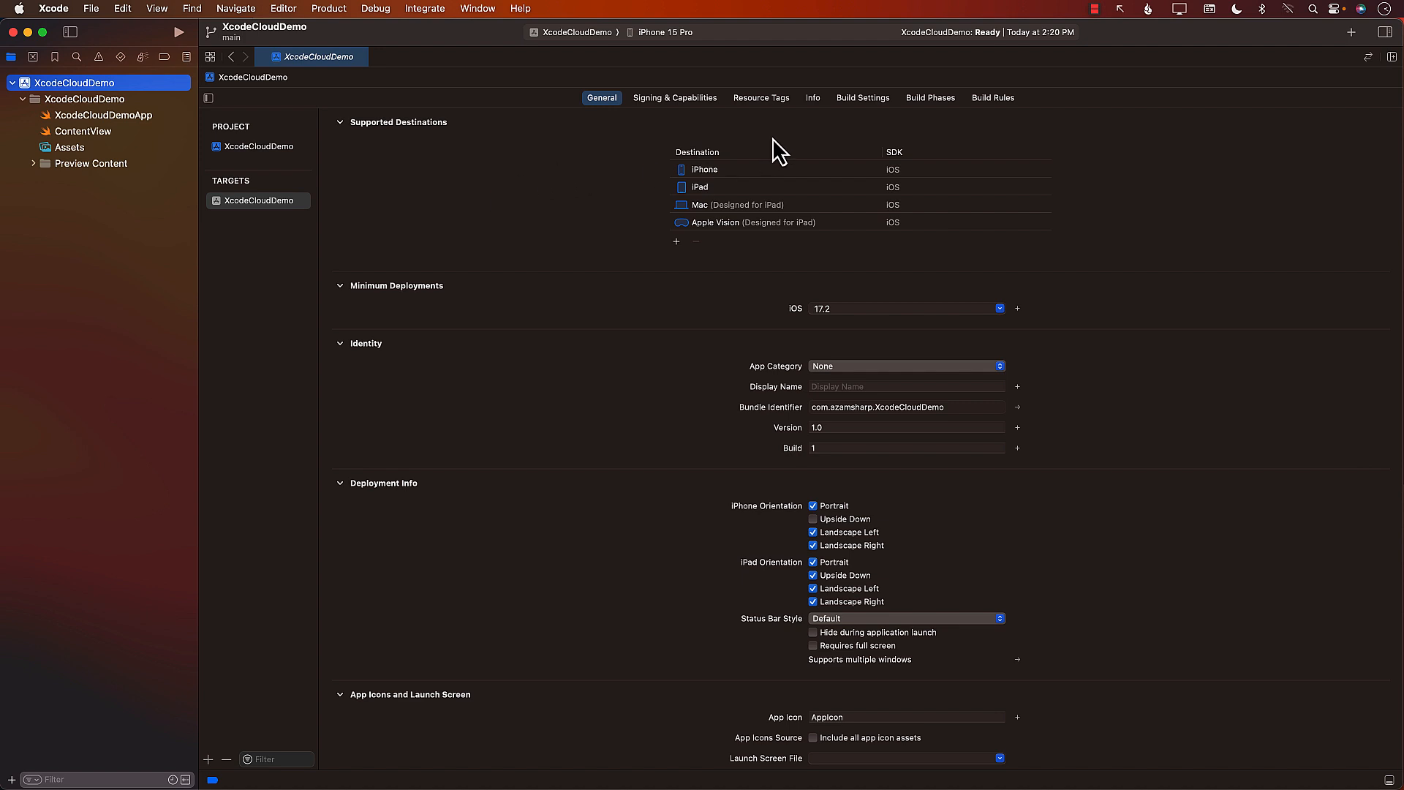
Step: Open the build settings of the XcodeCloudDemo target and filter them for "Product Name"
left_click_drag(825, 109, 913, 108)
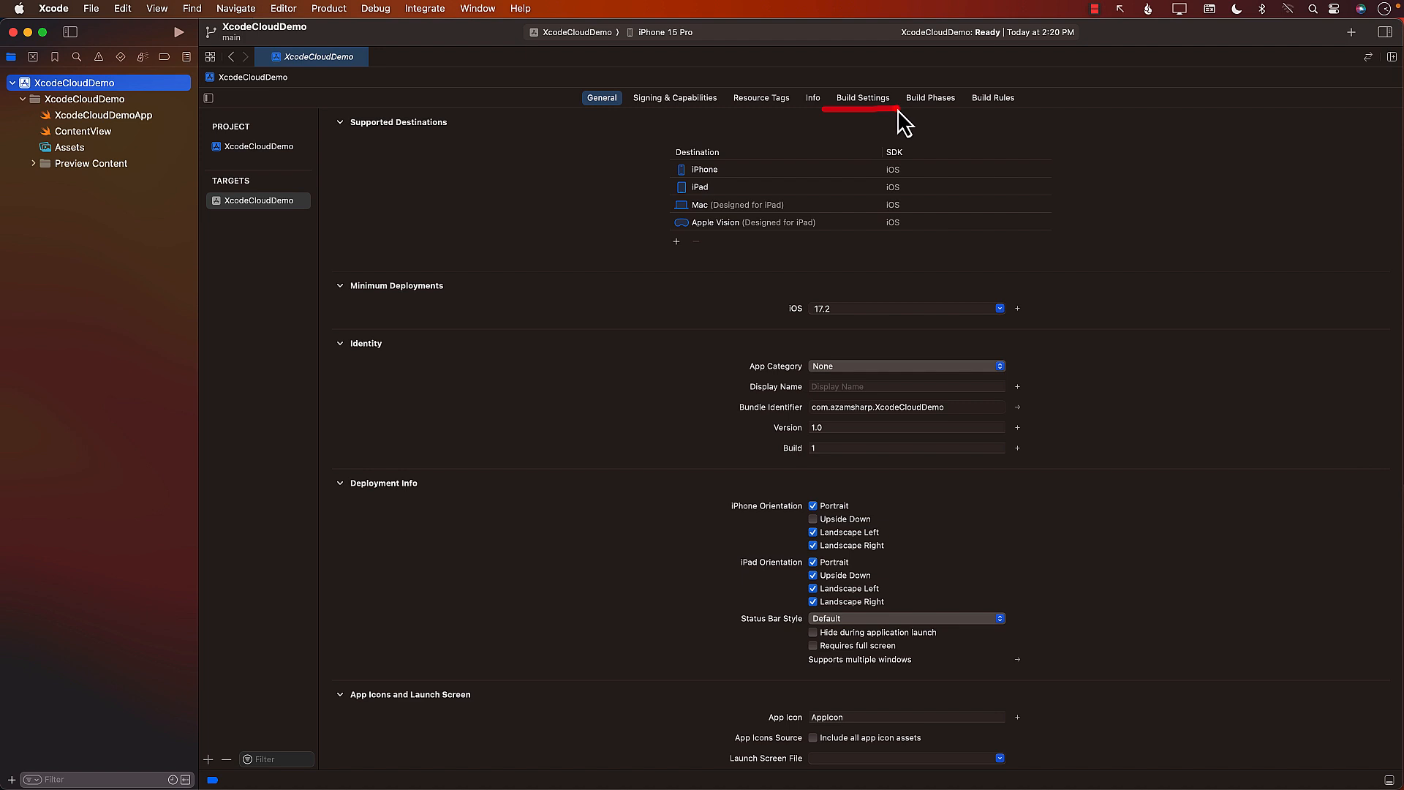
left_click(861, 101)
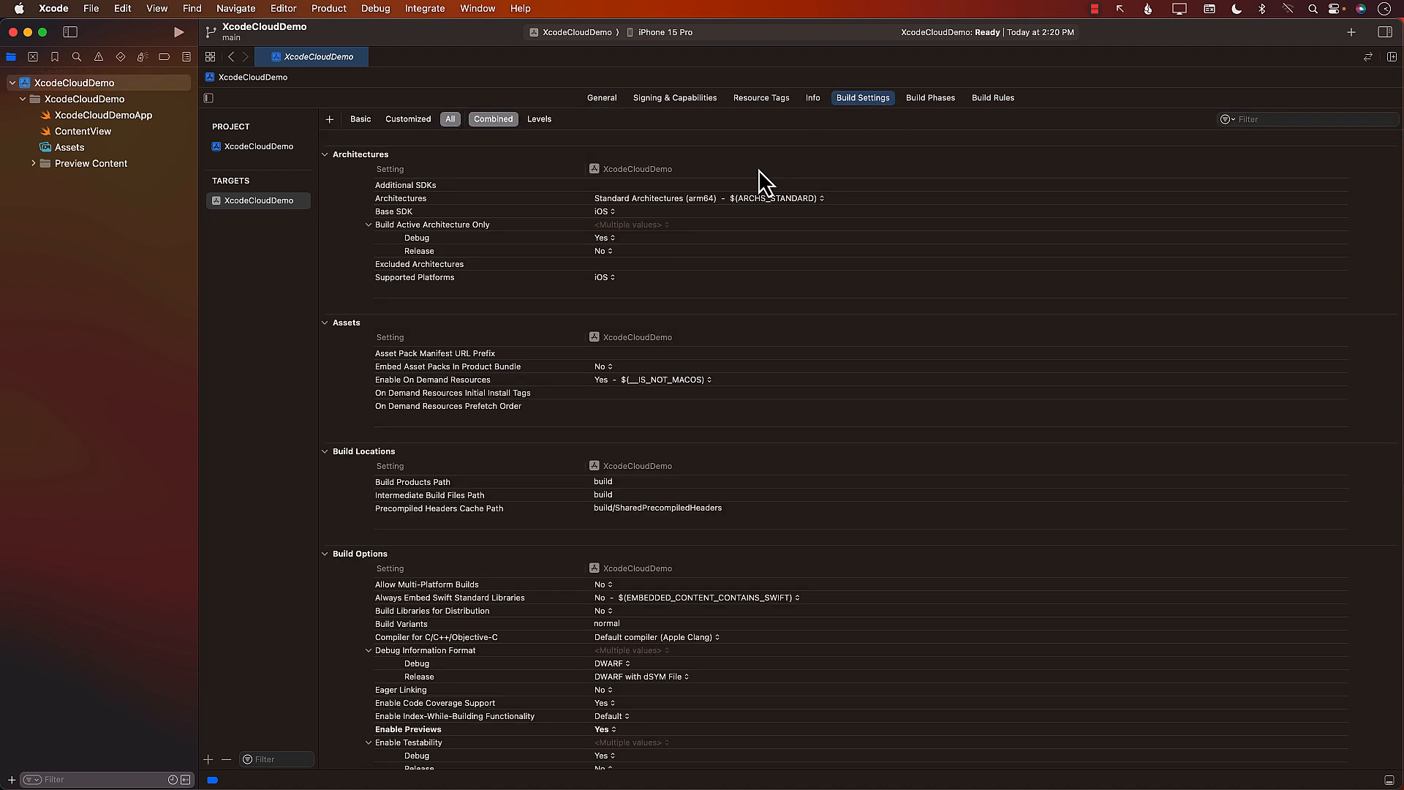
left_click_drag(1198, 140, 1398, 110)
left_click(1305, 120)
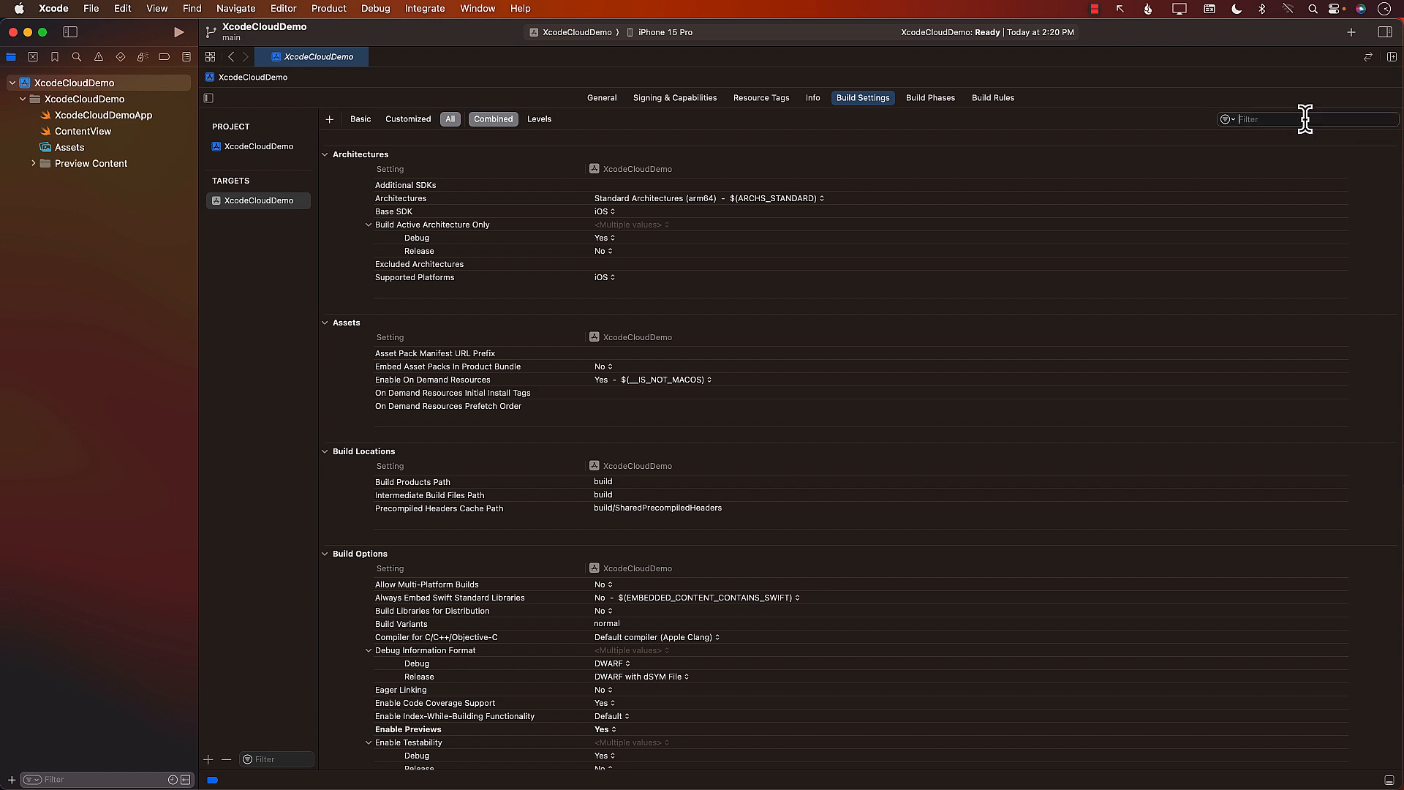
type("Product Name")
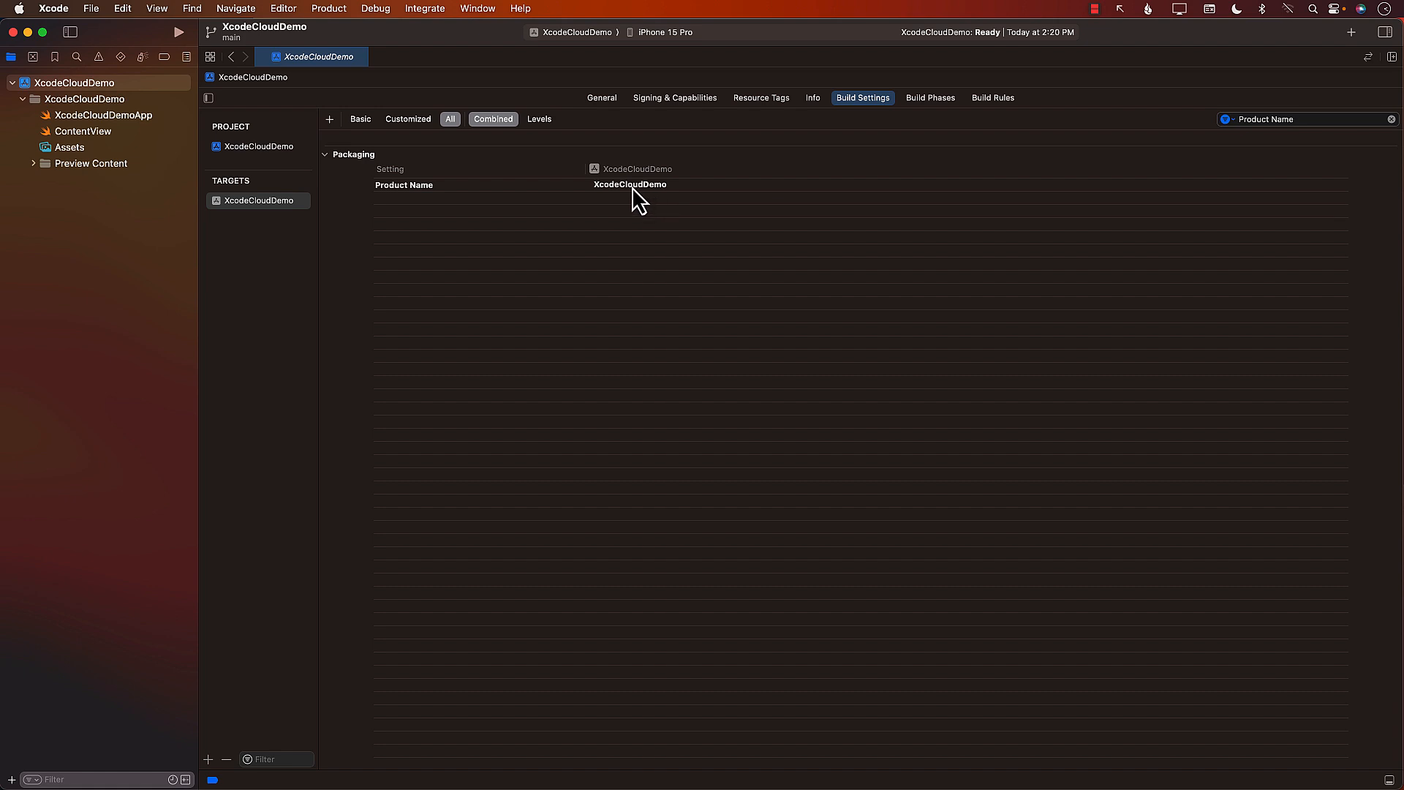
Step: Set the target's Product Name to XcodeCloudDemoAzam9876 and build the project
double_click(629, 187)
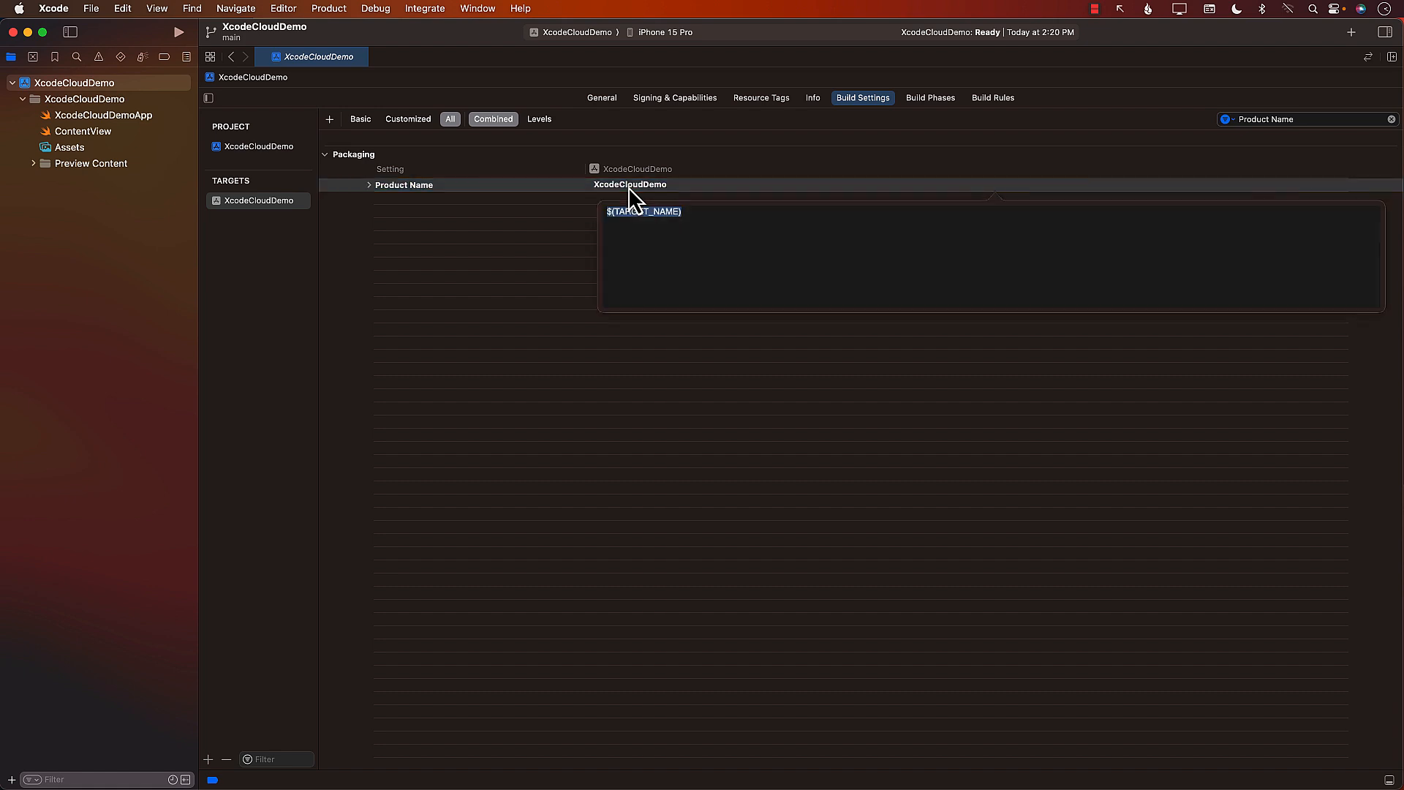
left_click(688, 214)
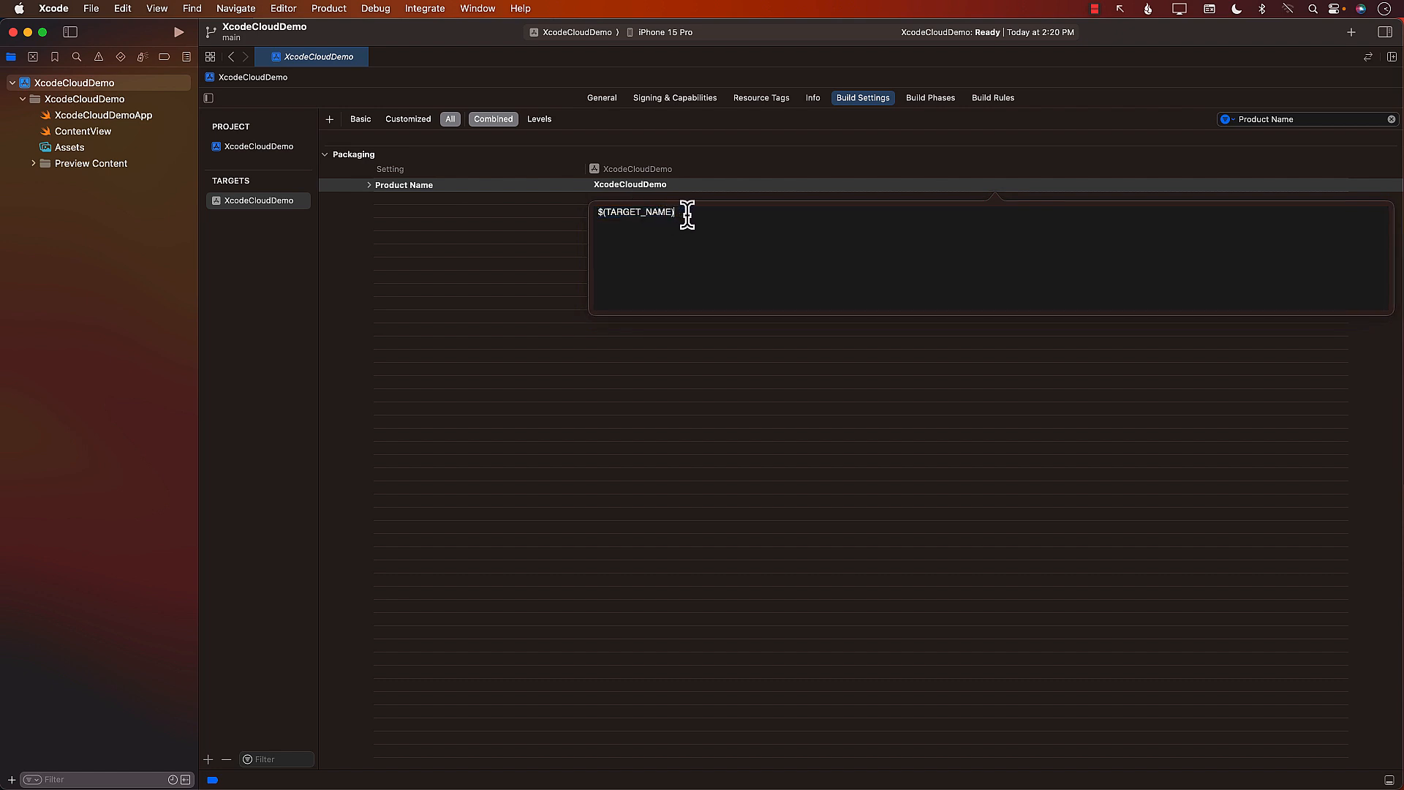
left_click_drag(705, 213, 551, 213)
left_click(646, 188)
double_click(646, 188)
type("Xode")
key("BackSpace")
key("BackSpace")
type("odeCloudDemoAzam9876")
key("Return")
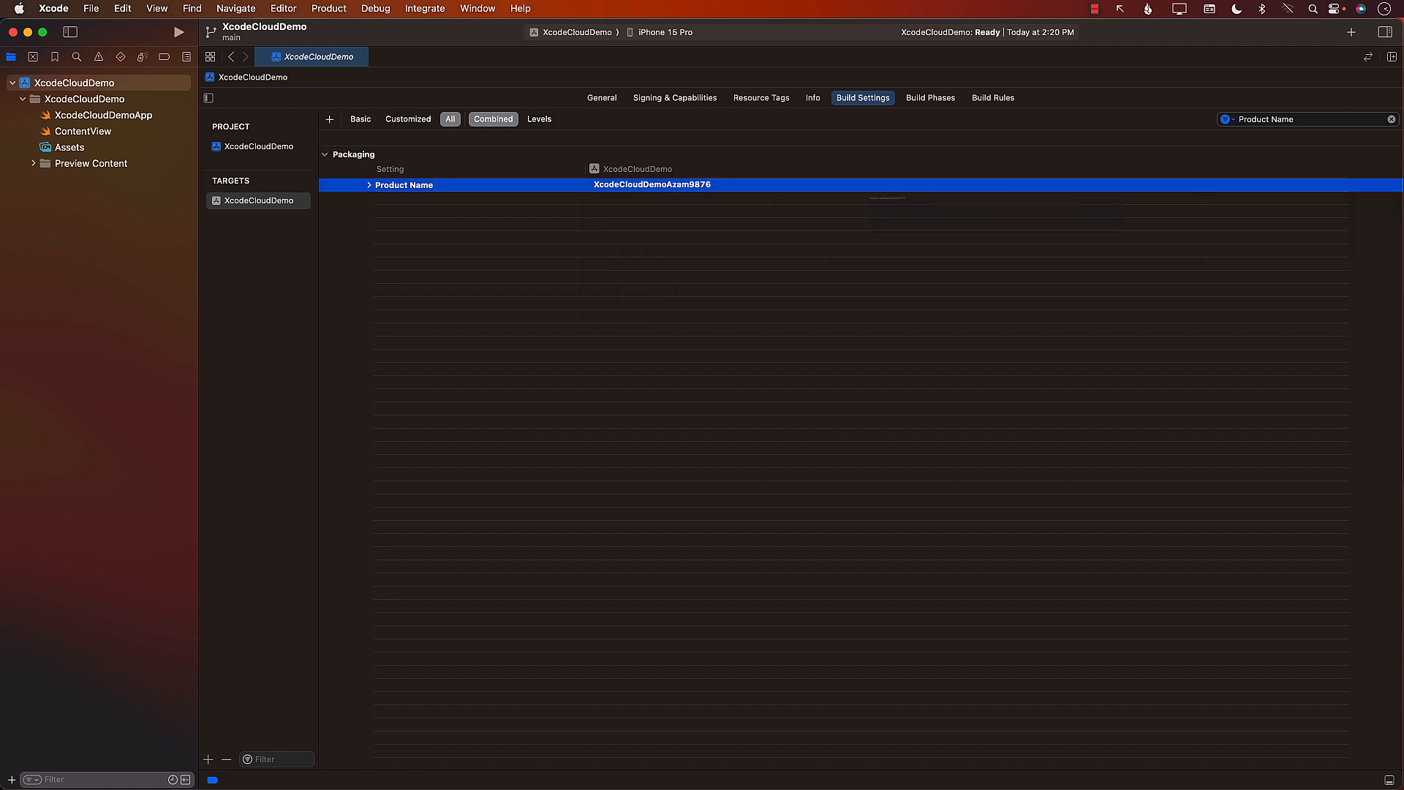
left_click(654, 245)
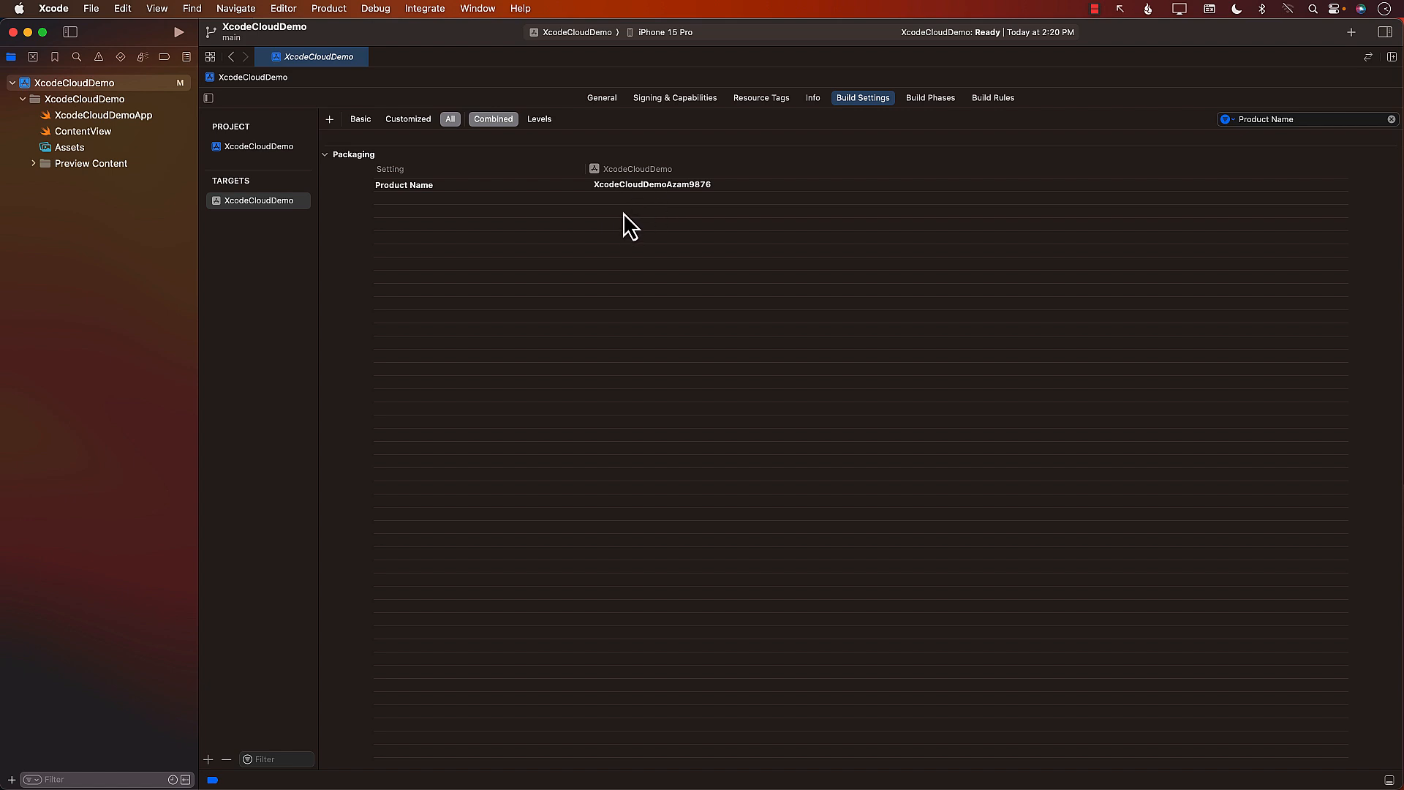
key("super+b")
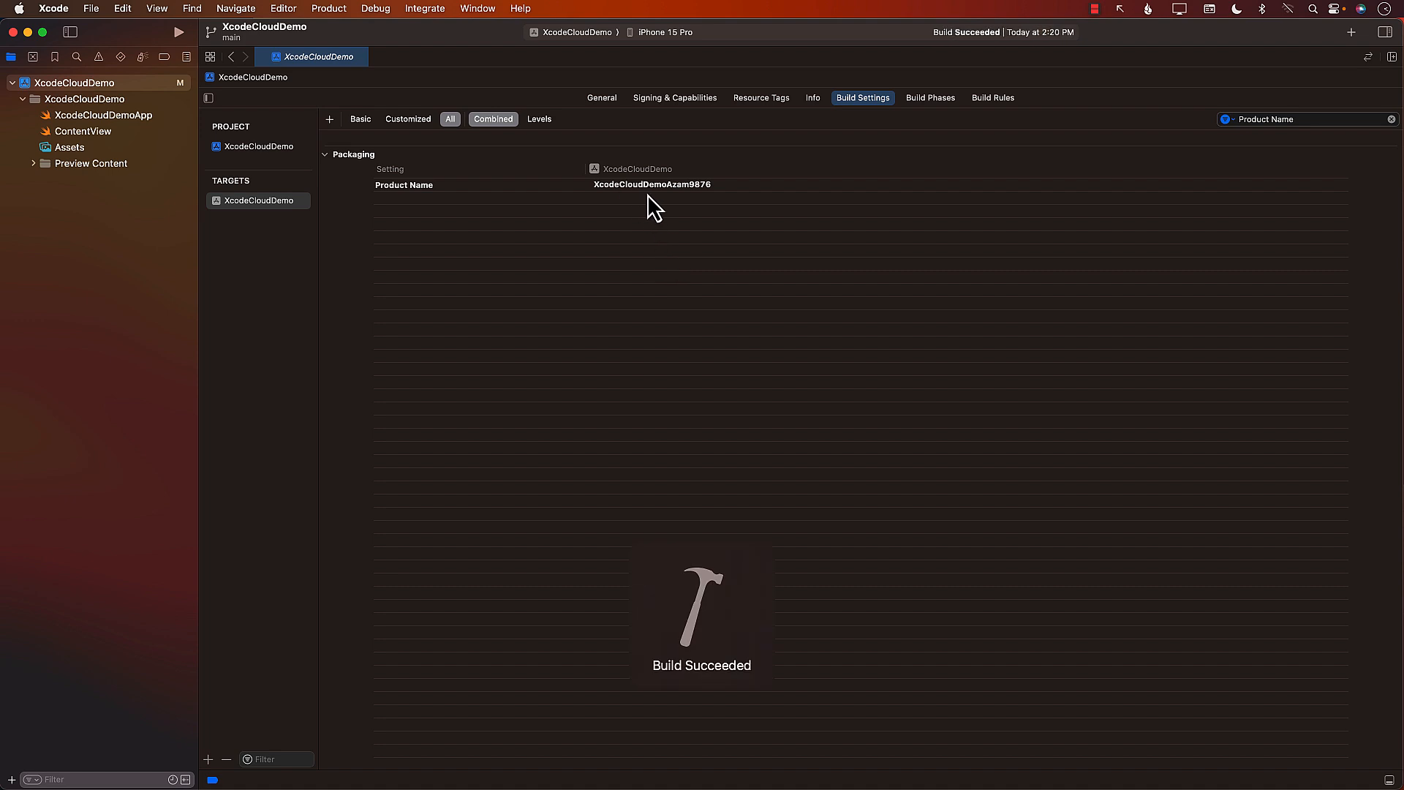
Step: Set up Xcode Cloud for XcodeCloudDemoAzam9876 with the Default workflow and GitHub access, and create its app on App Store Connect
left_click(186, 57)
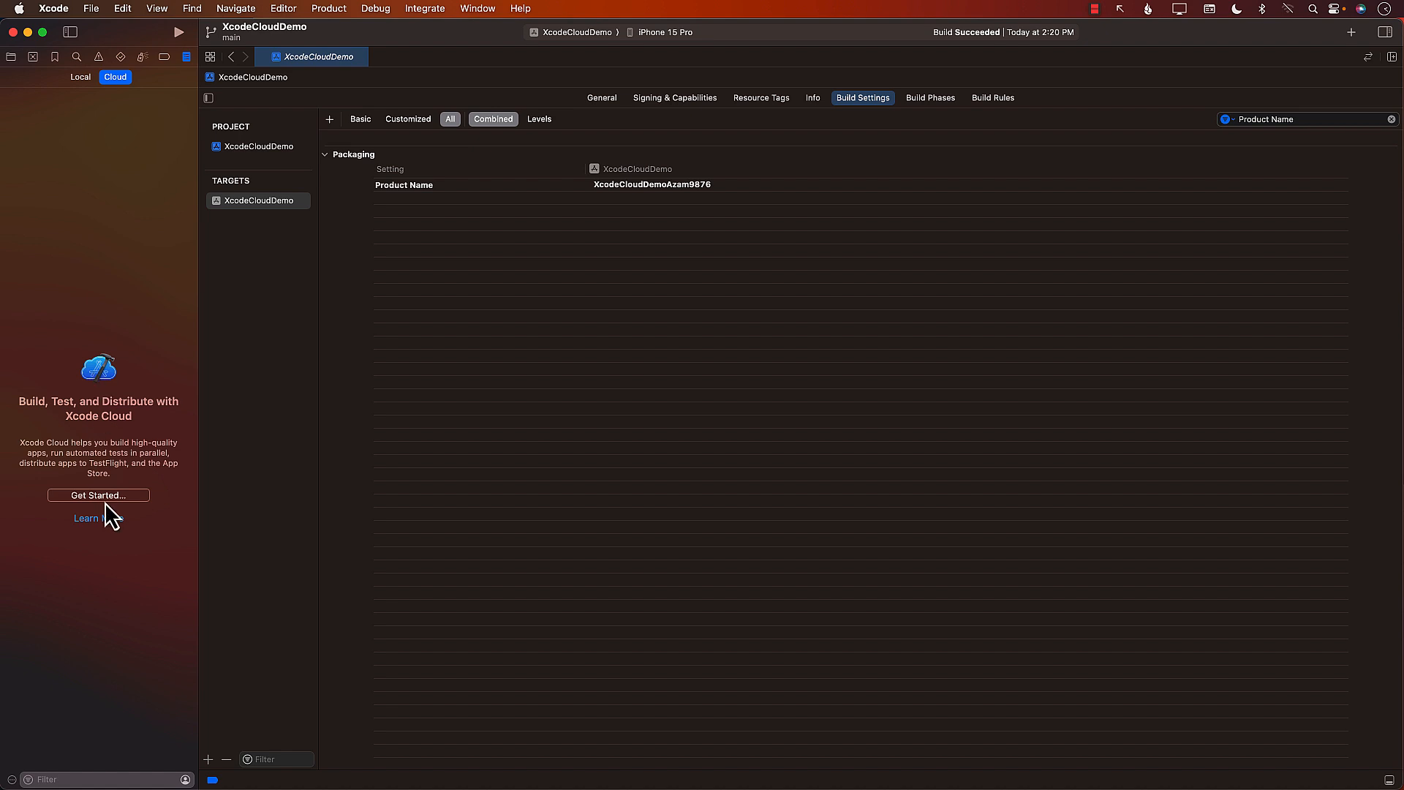
left_click(96, 496)
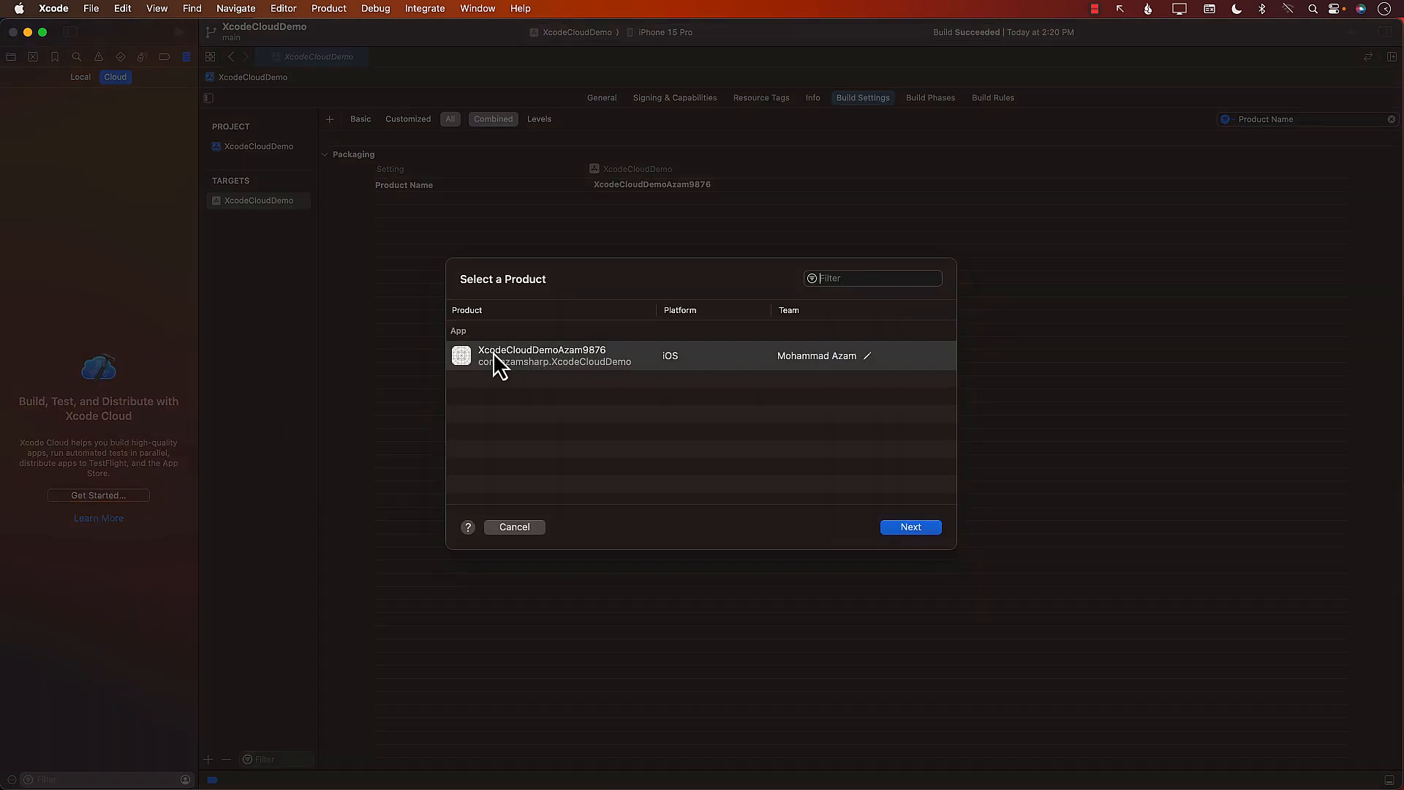
left_click_drag(480, 357, 623, 335)
left_click(901, 528)
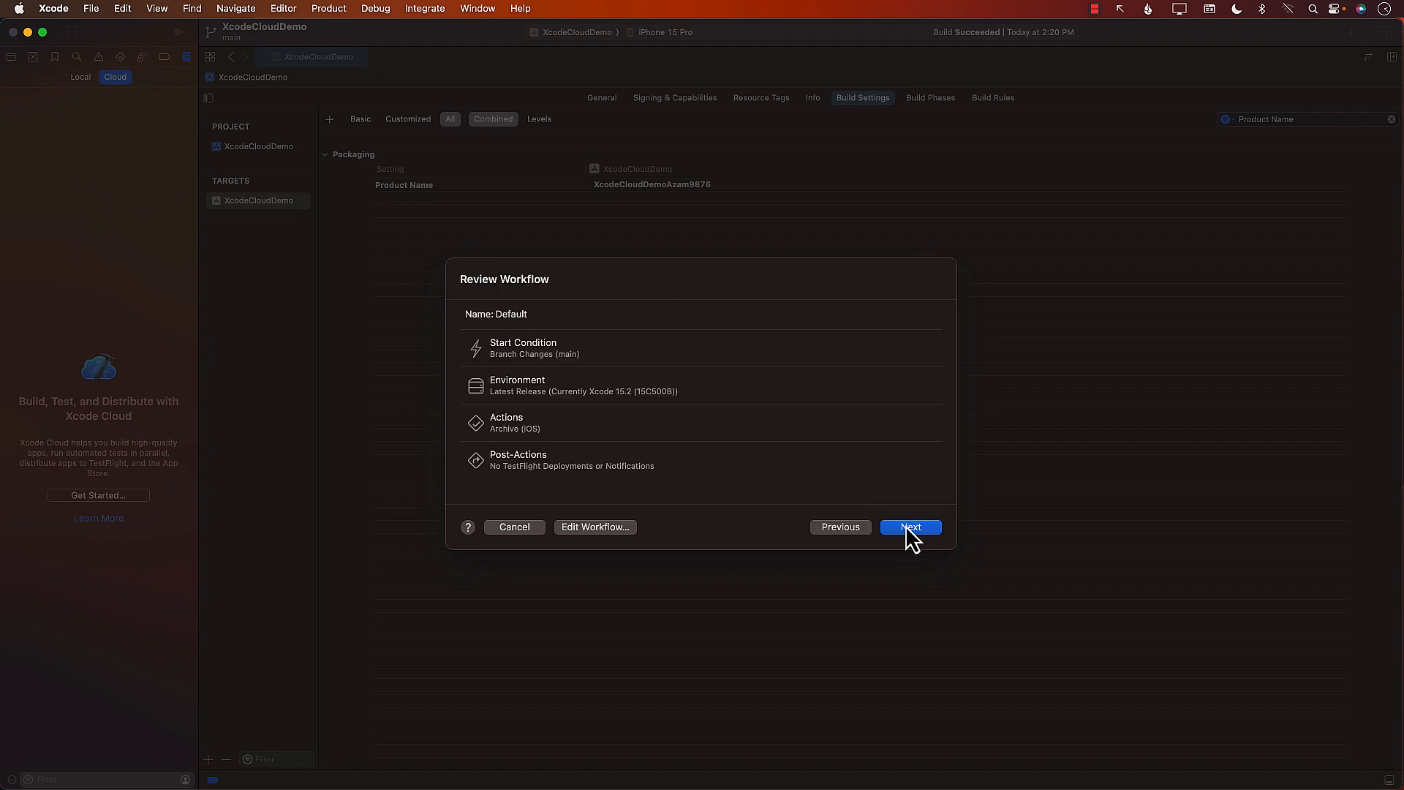
left_click(907, 528)
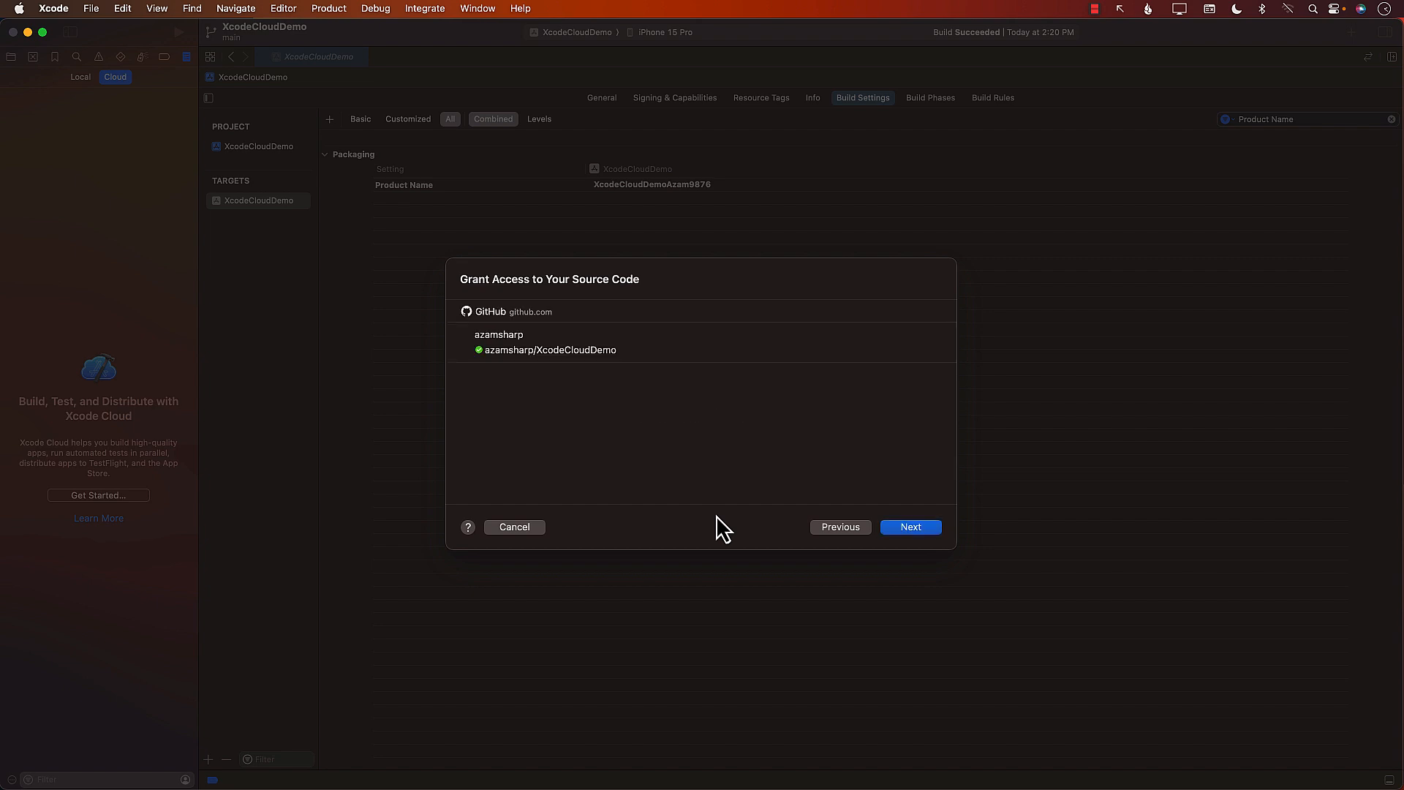
left_click(914, 526)
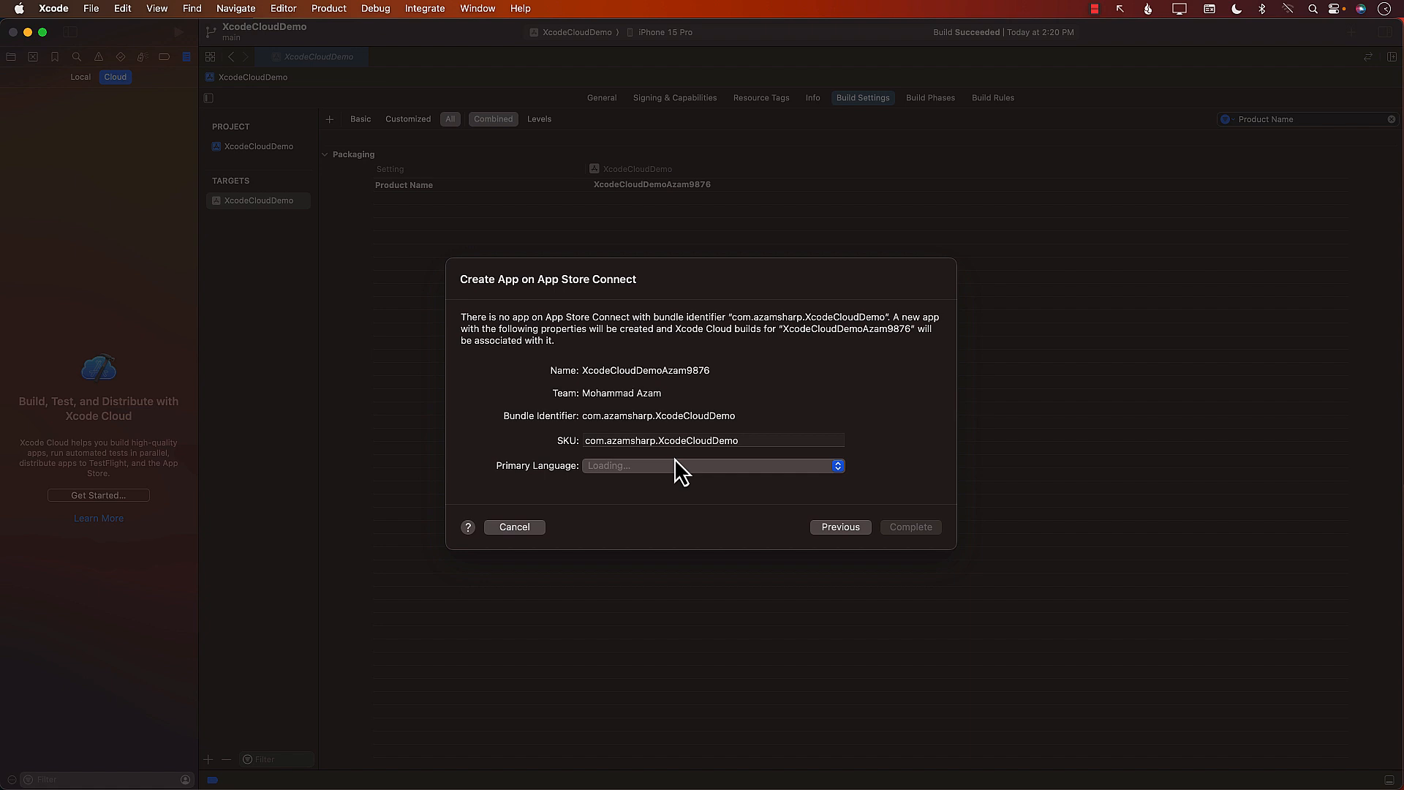
left_click(914, 531)
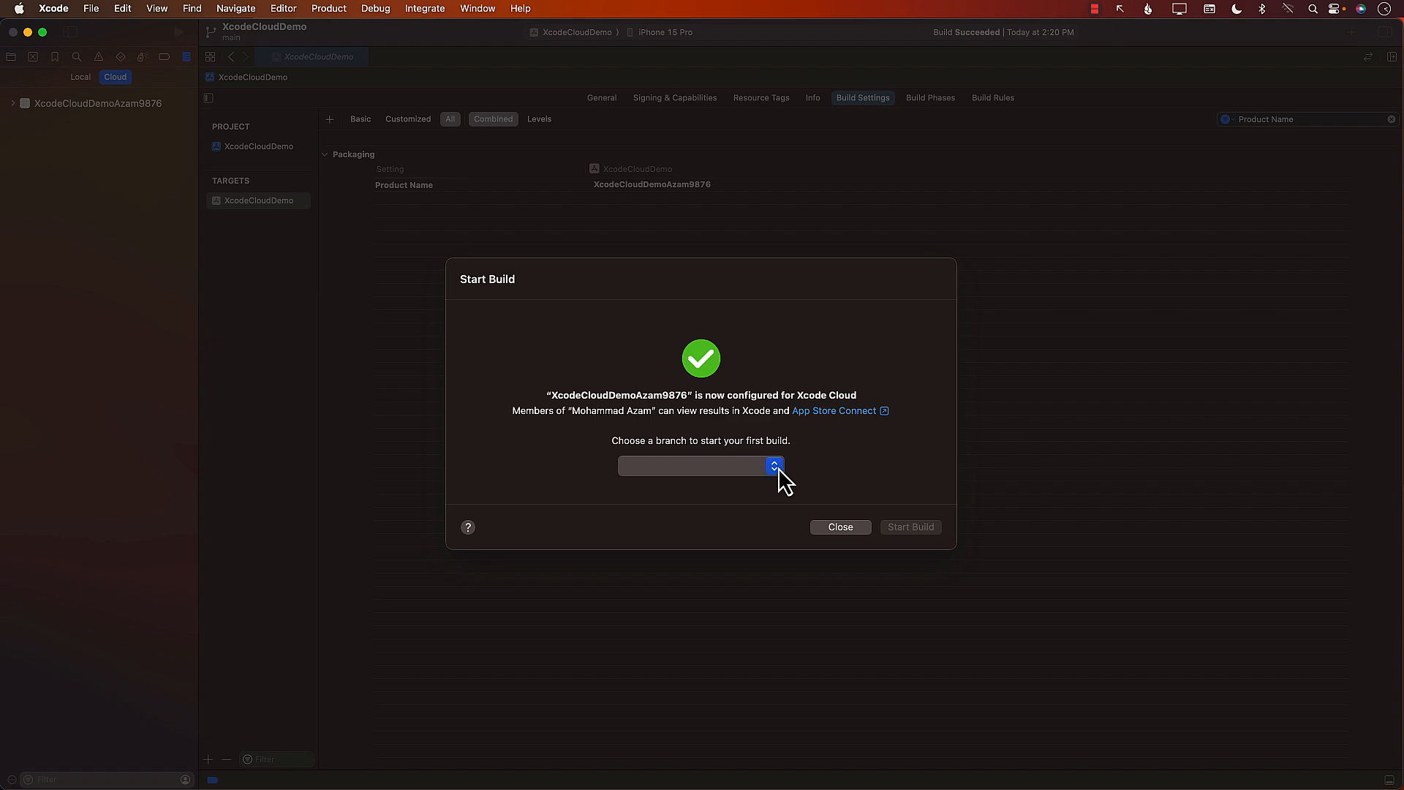
Step: Open and close the Xcode Cloud help page, and dismiss the Start Build dialog without starting a build
left_click(468, 527)
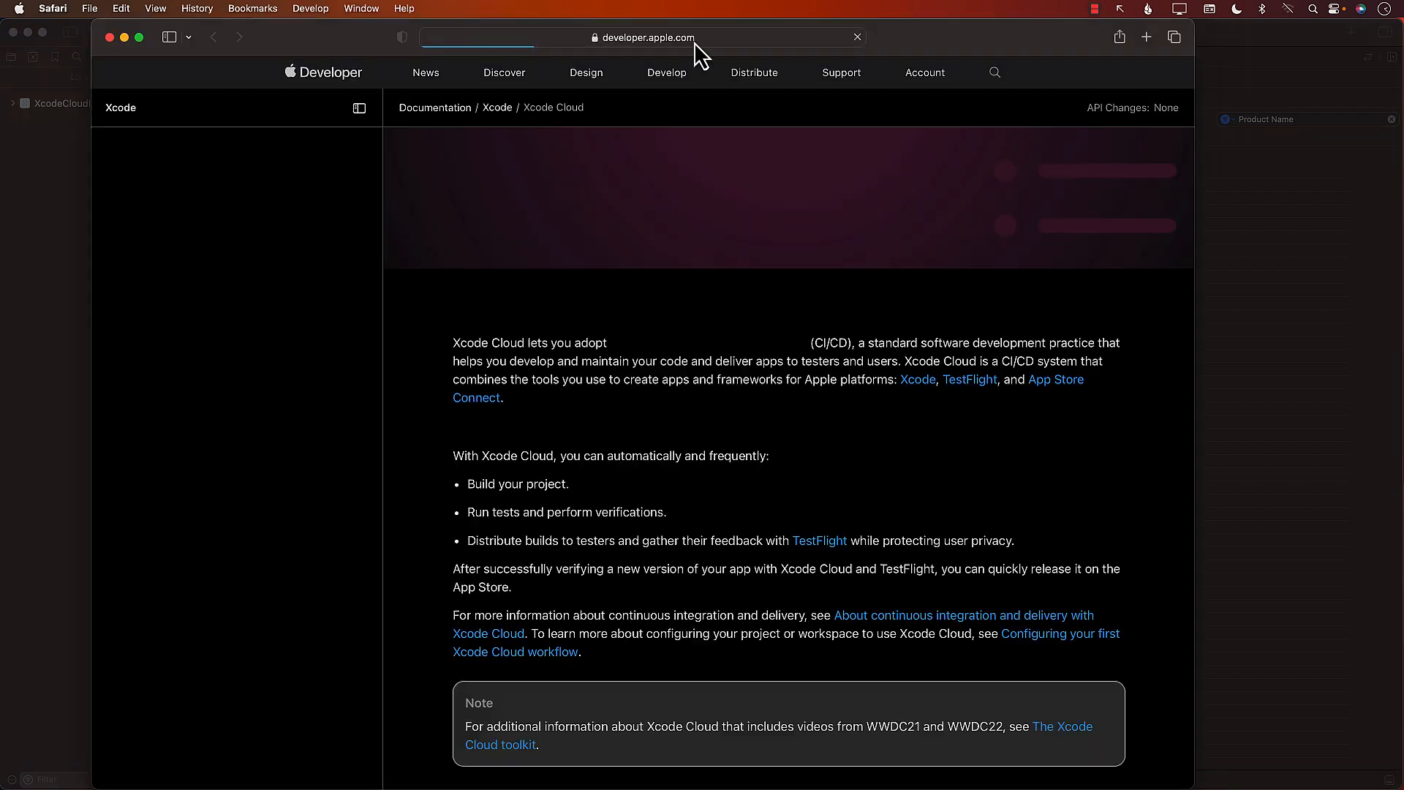
left_click(110, 38)
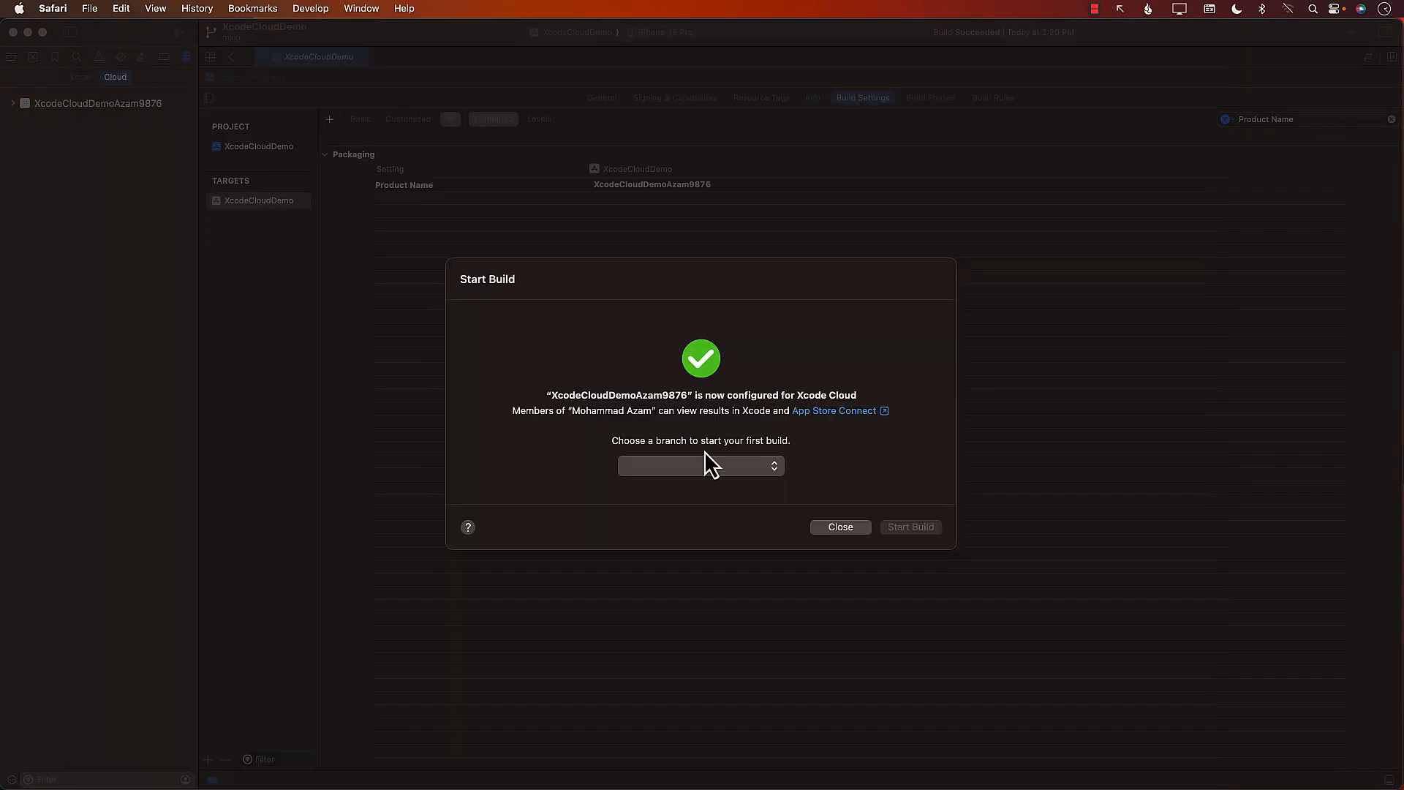
left_click(840, 527)
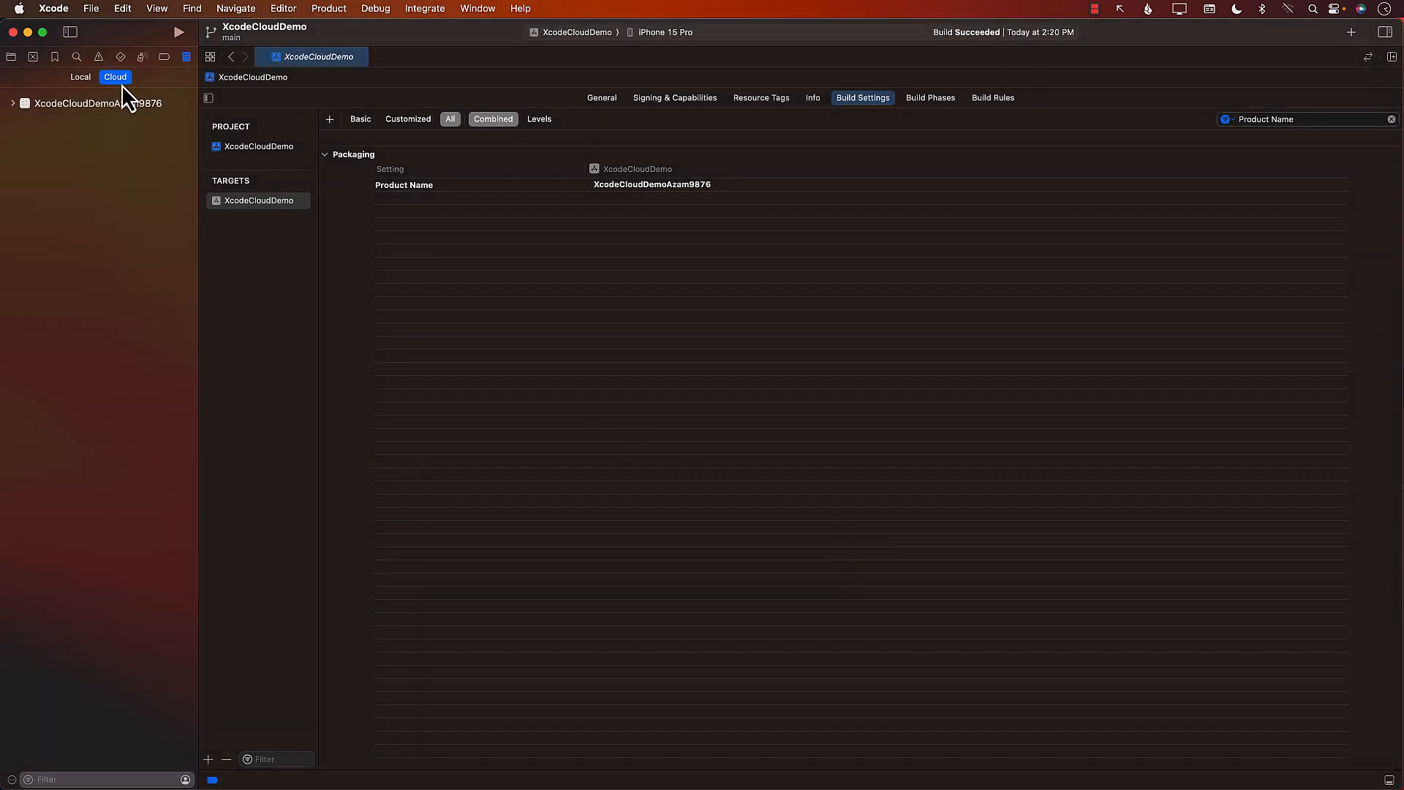
Step: Expand XcodeCloudDemoAzam9876 in the cloud reports and try to start a build for it
left_click(13, 104)
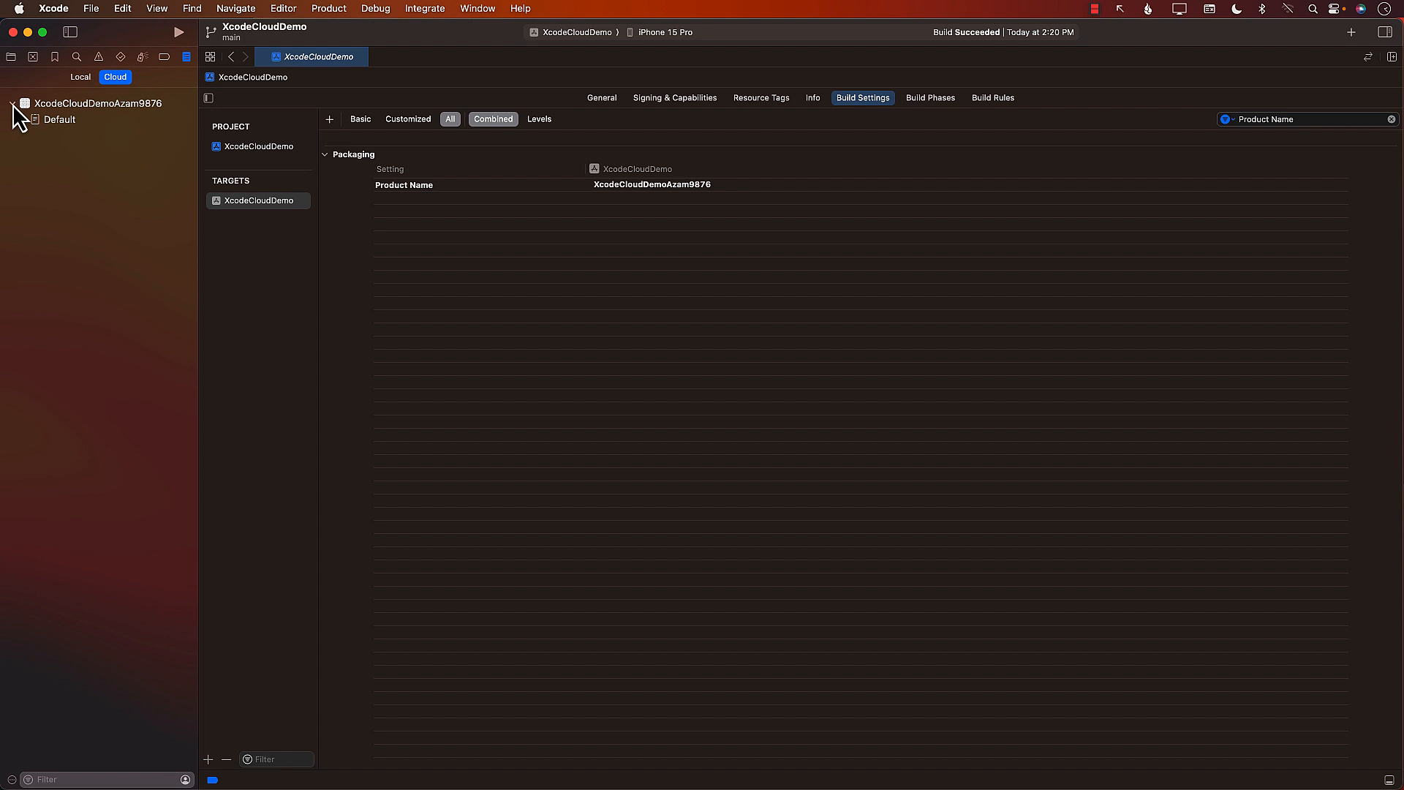
left_click(58, 120)
left_click(85, 105)
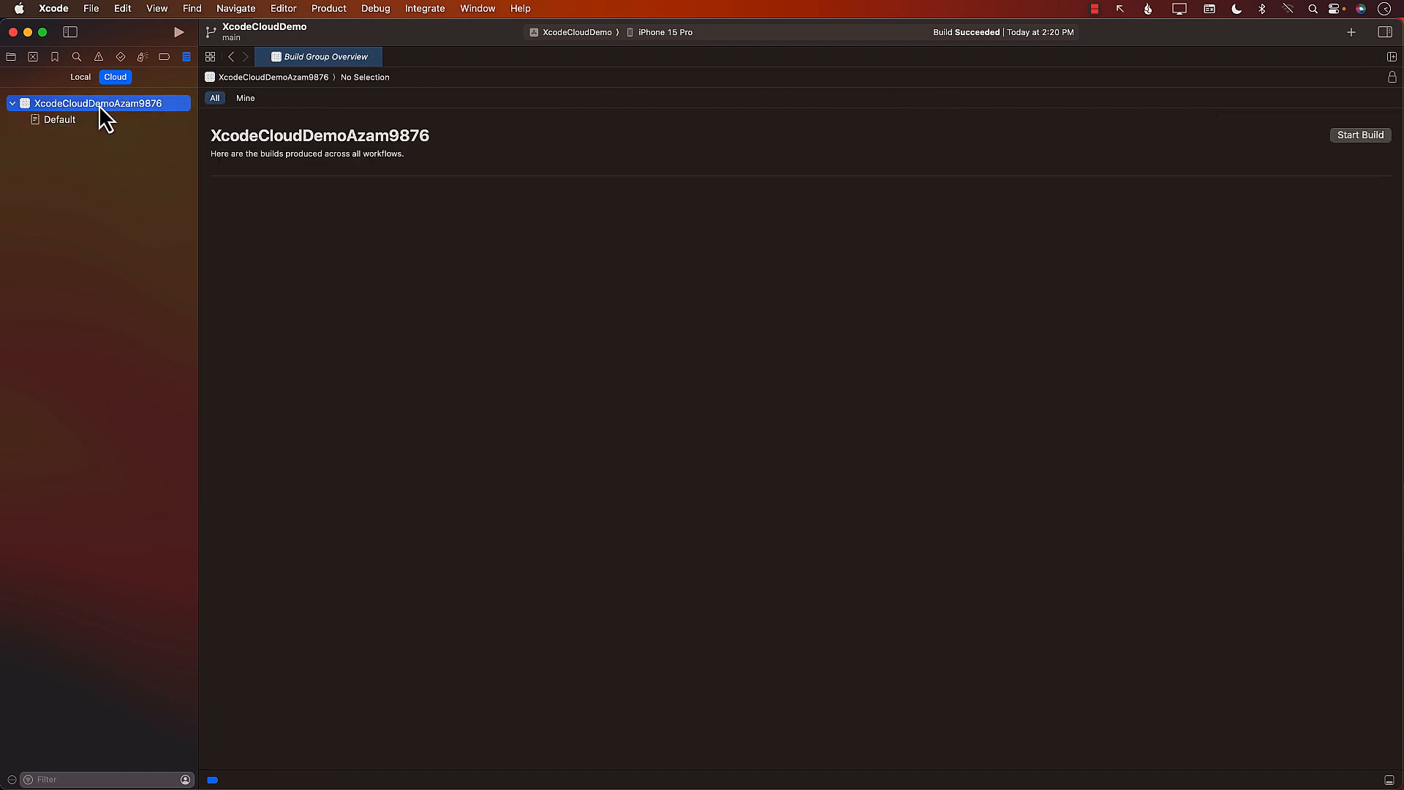
right_click(103, 110)
left_click(73, 129)
right_click(91, 110)
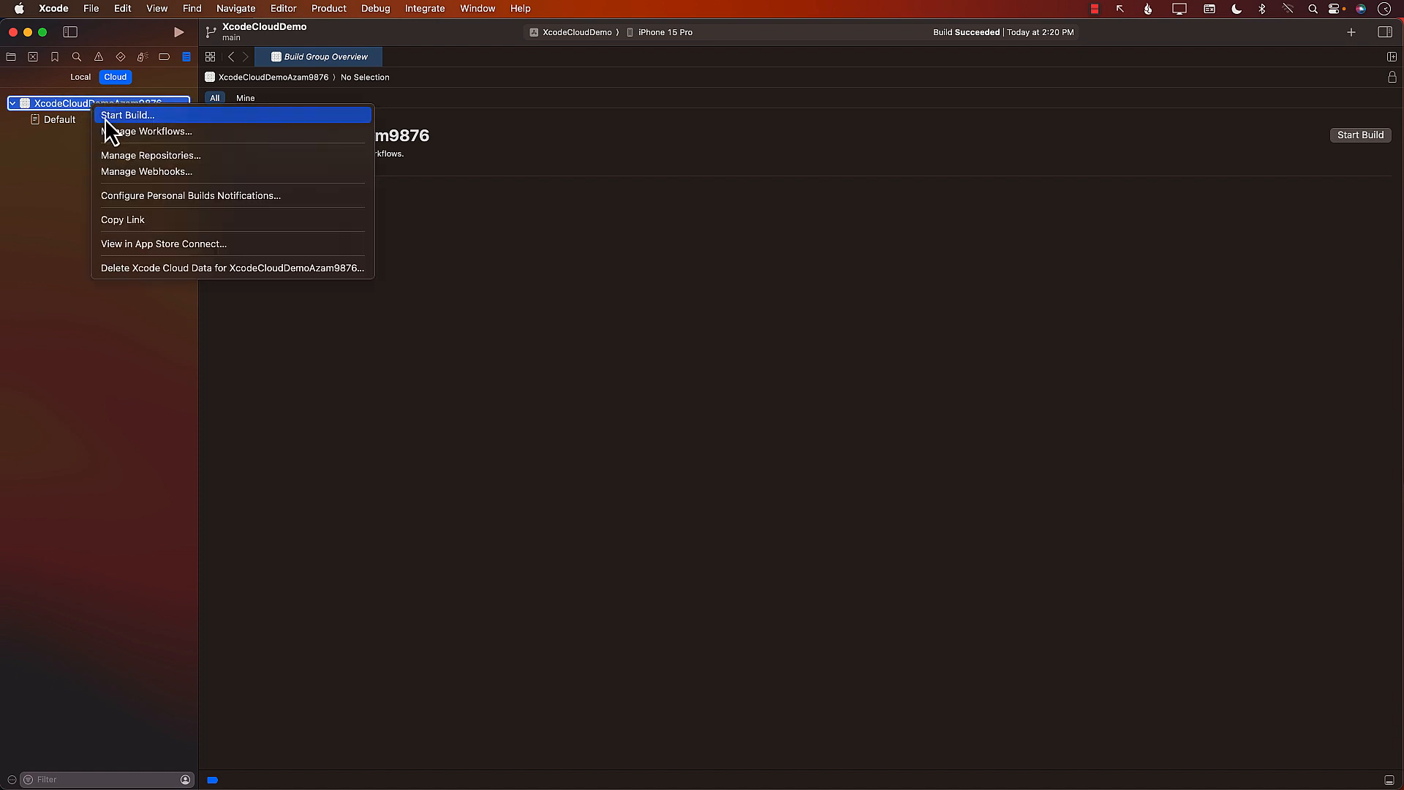
left_click(104, 116)
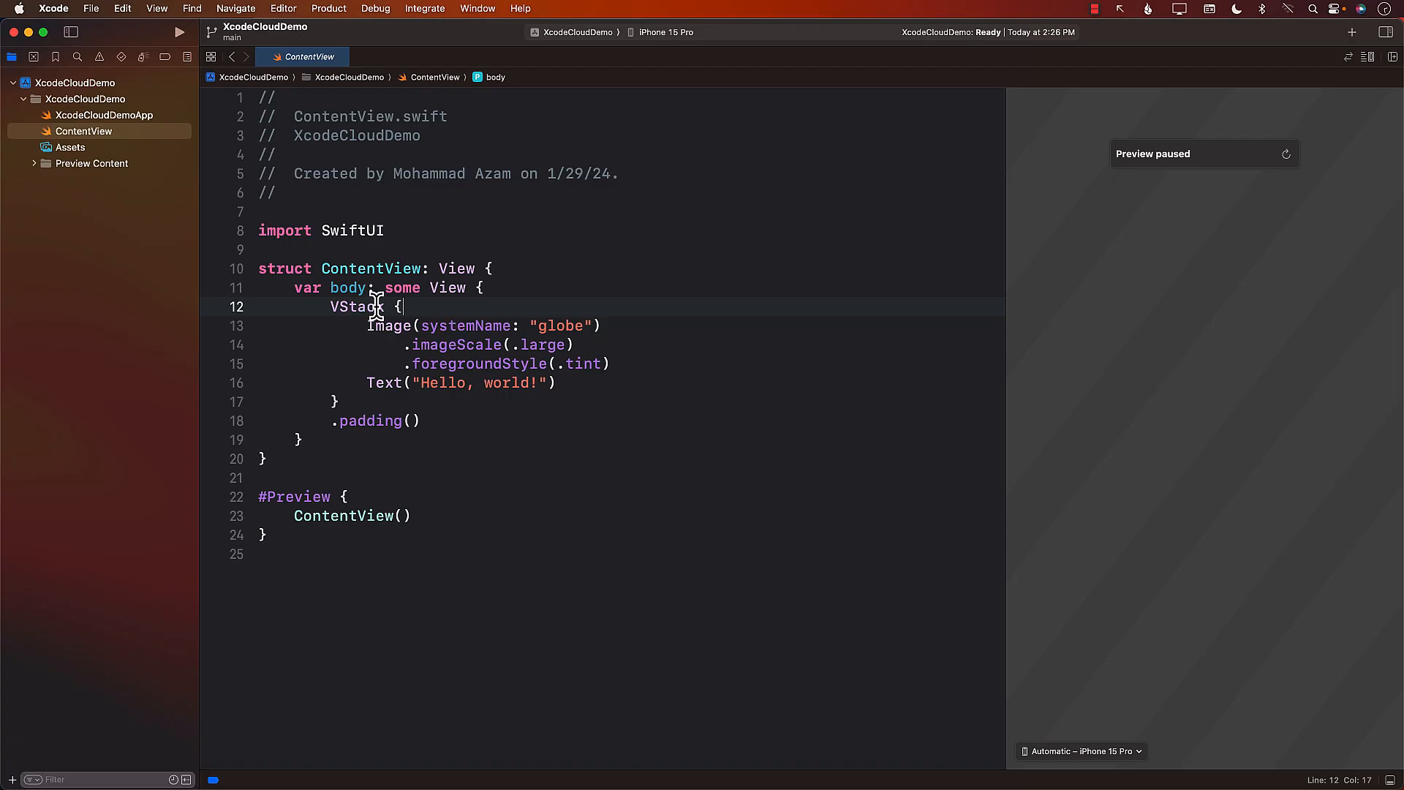
Step: Delete the globe Image view and its modifiers from the VStack in ContentView
left_click_drag(361, 326, 658, 361)
key("BackSpace")
key("BackSpace")
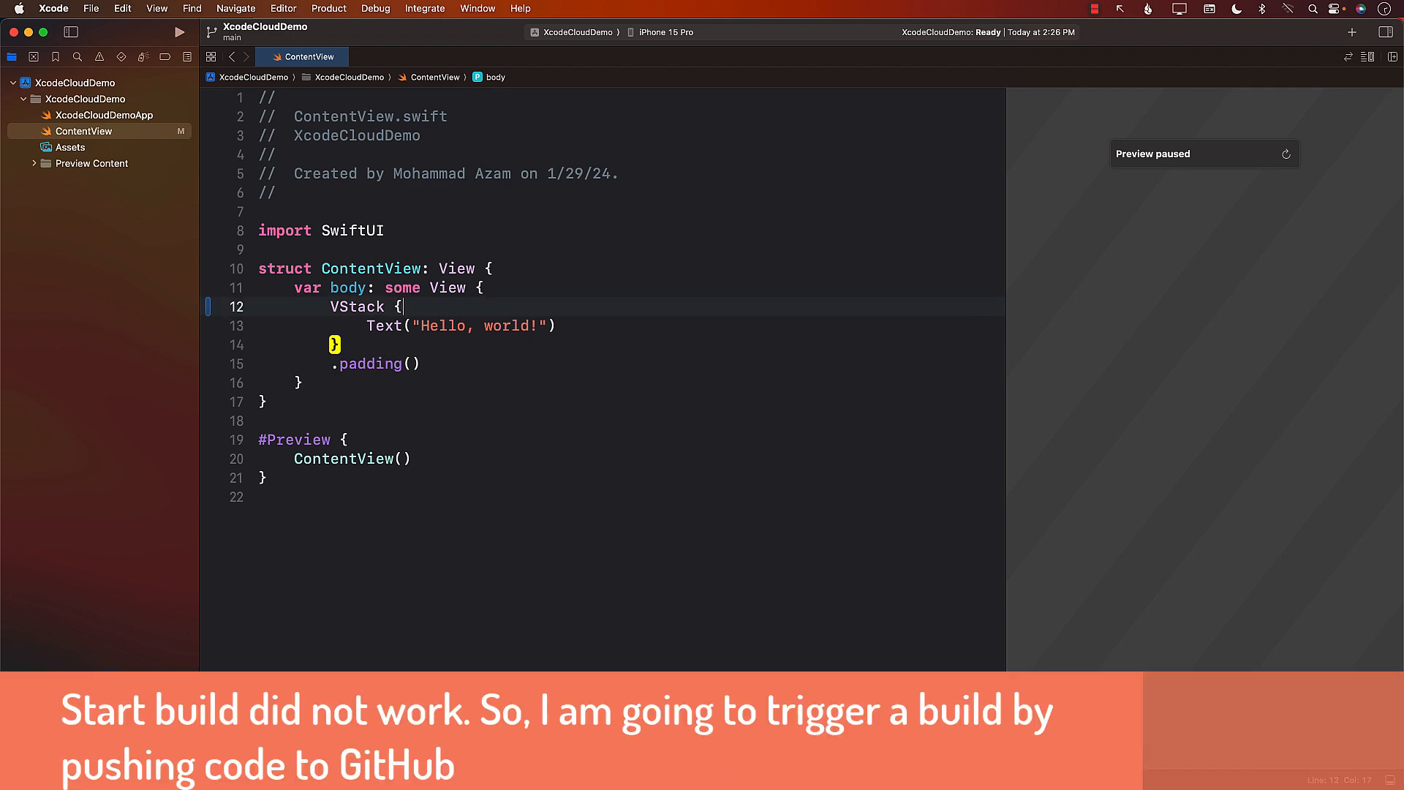
left_click(589, 329)
Step: Switch to Terminal and check the Git status of the XcodeCloudDemo repository for modified and untracked files
key("ctrl+Right")
type("gits")
type("tatus")
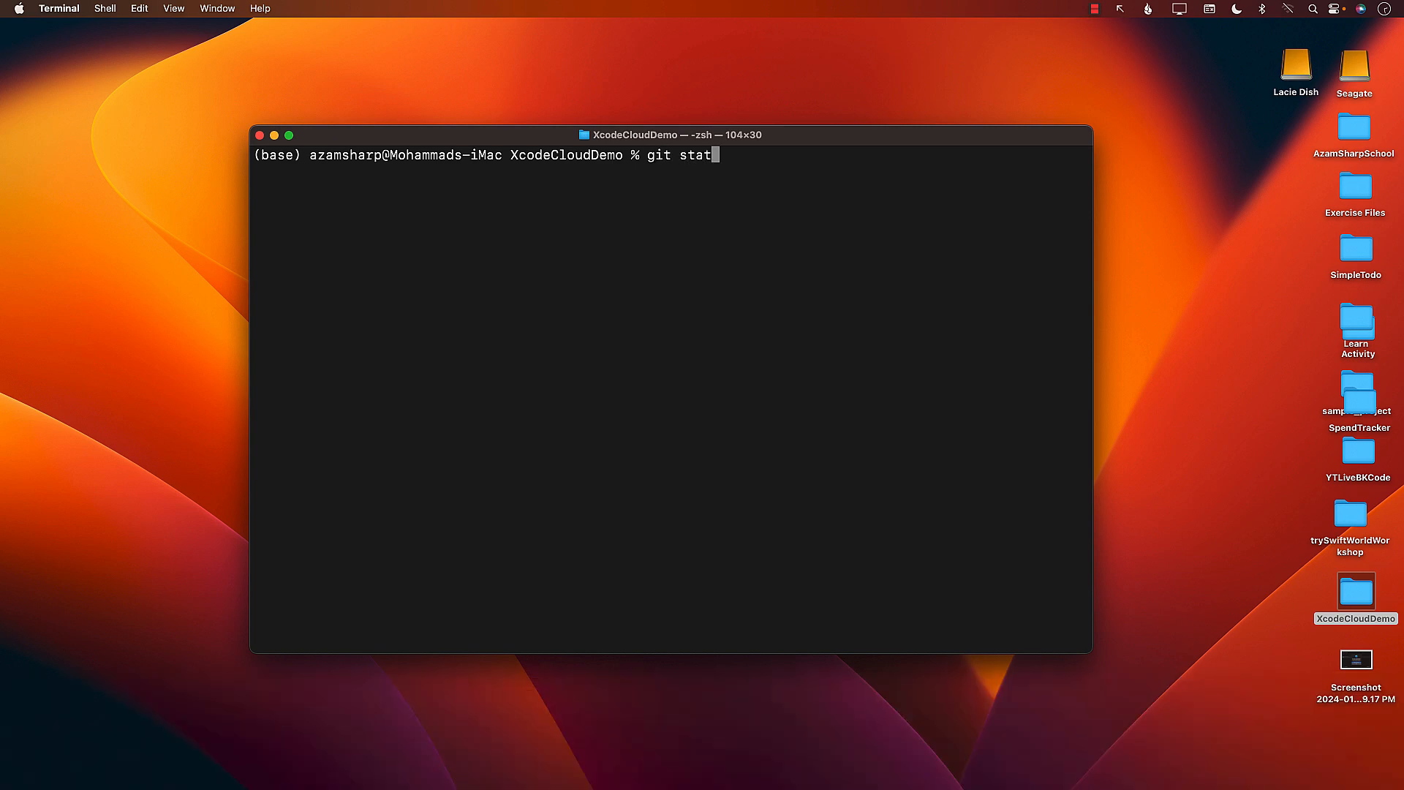
key("Return")
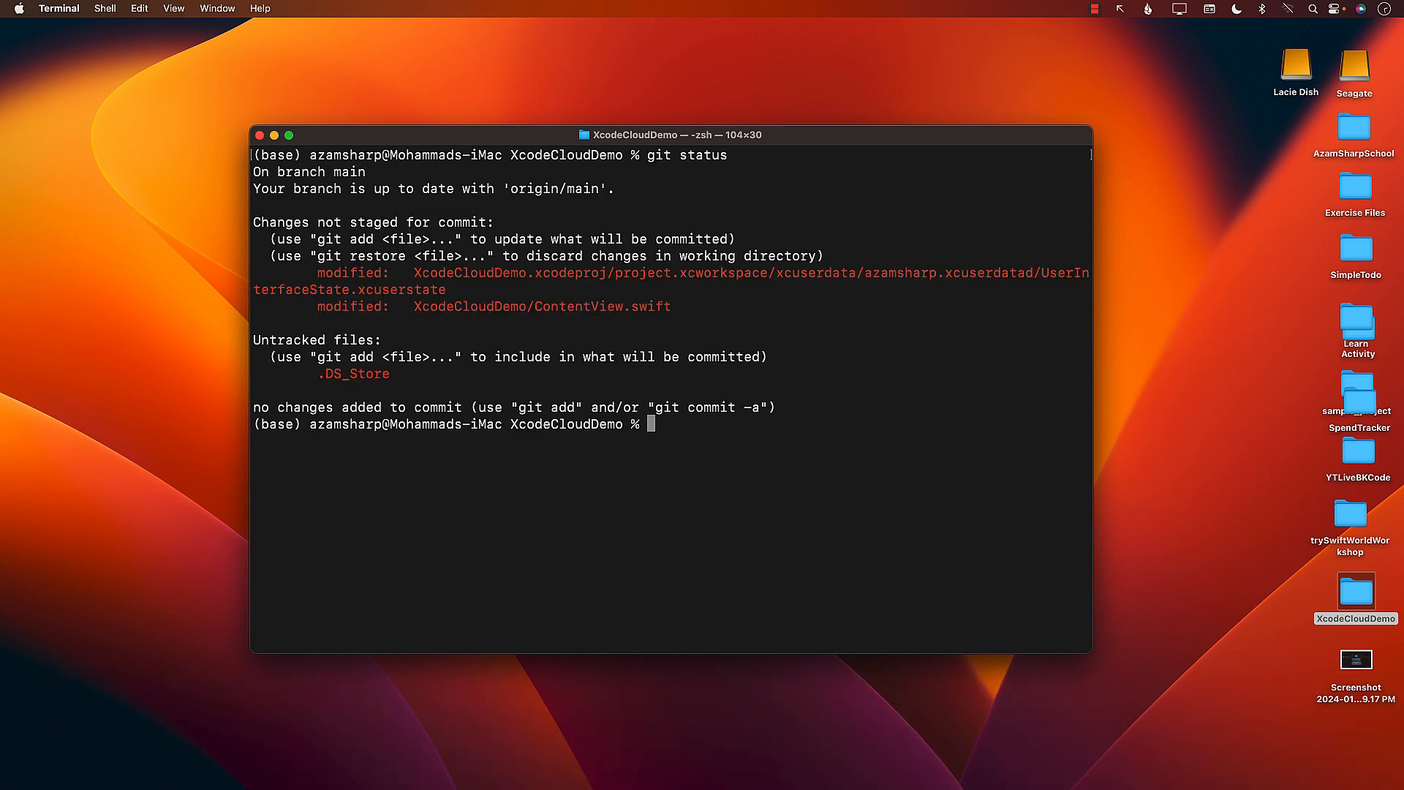
left_click_drag(319, 374, 402, 368)
left_click(474, 384)
Step: Create an empty .gitignore file in the XcodeCloudDemo folder and open it in TextEdit
type("touch .gitignore")
key("Return")
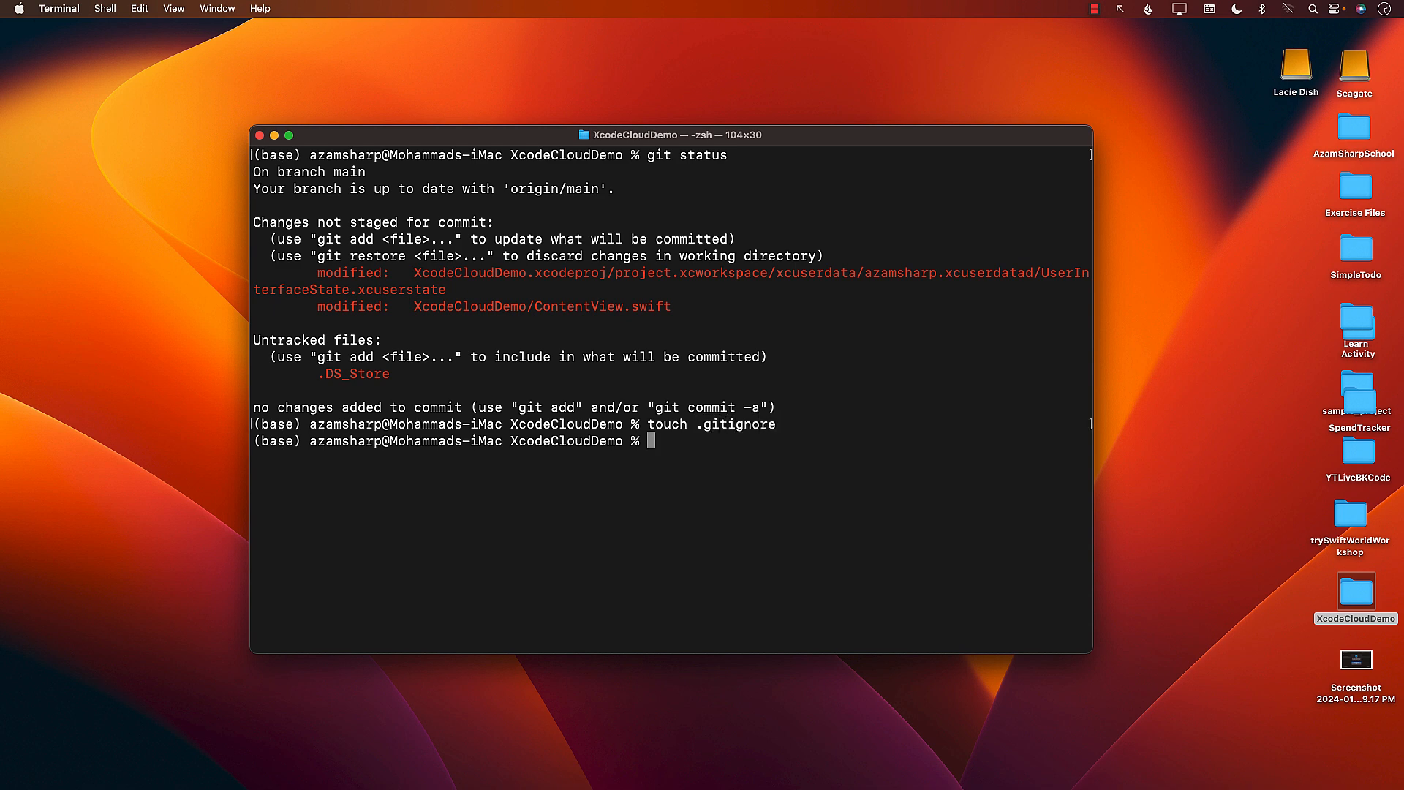
type("open .gitignore")
key("Return")
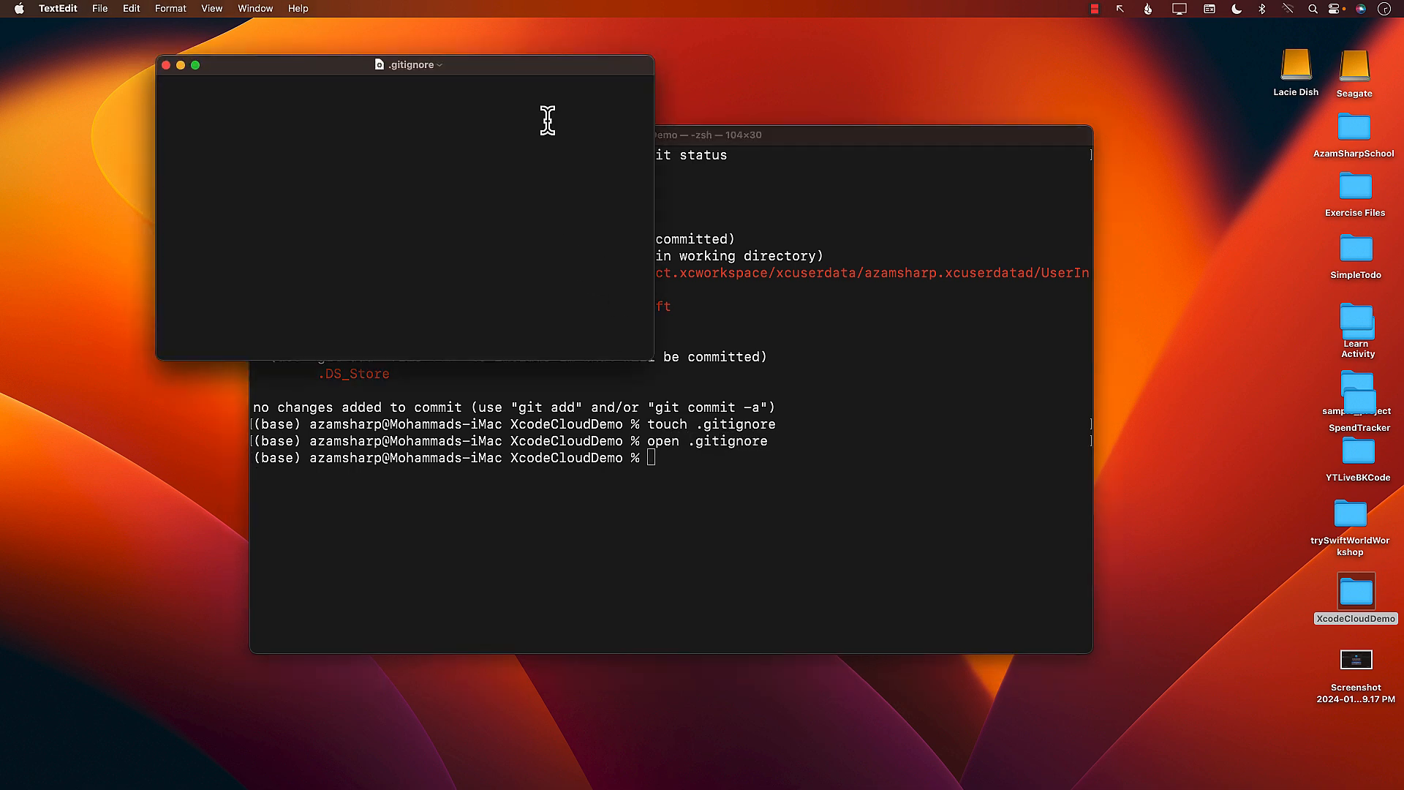
Step: Add a .DS_Store entry to the .gitignore file, save it and close its window
left_click_drag(533, 63, 862, 63)
type(".")
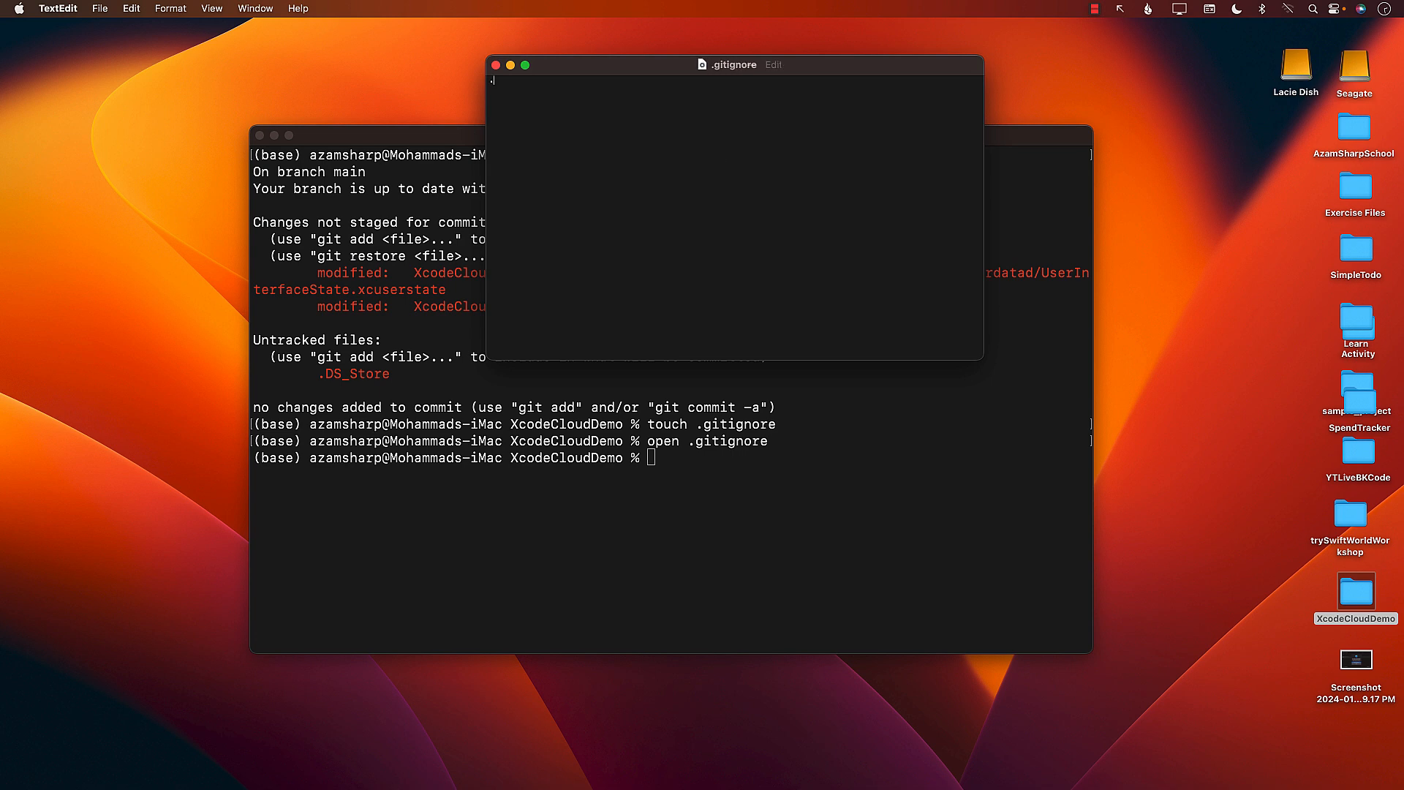
type("DS_Stor")
key("super+s")
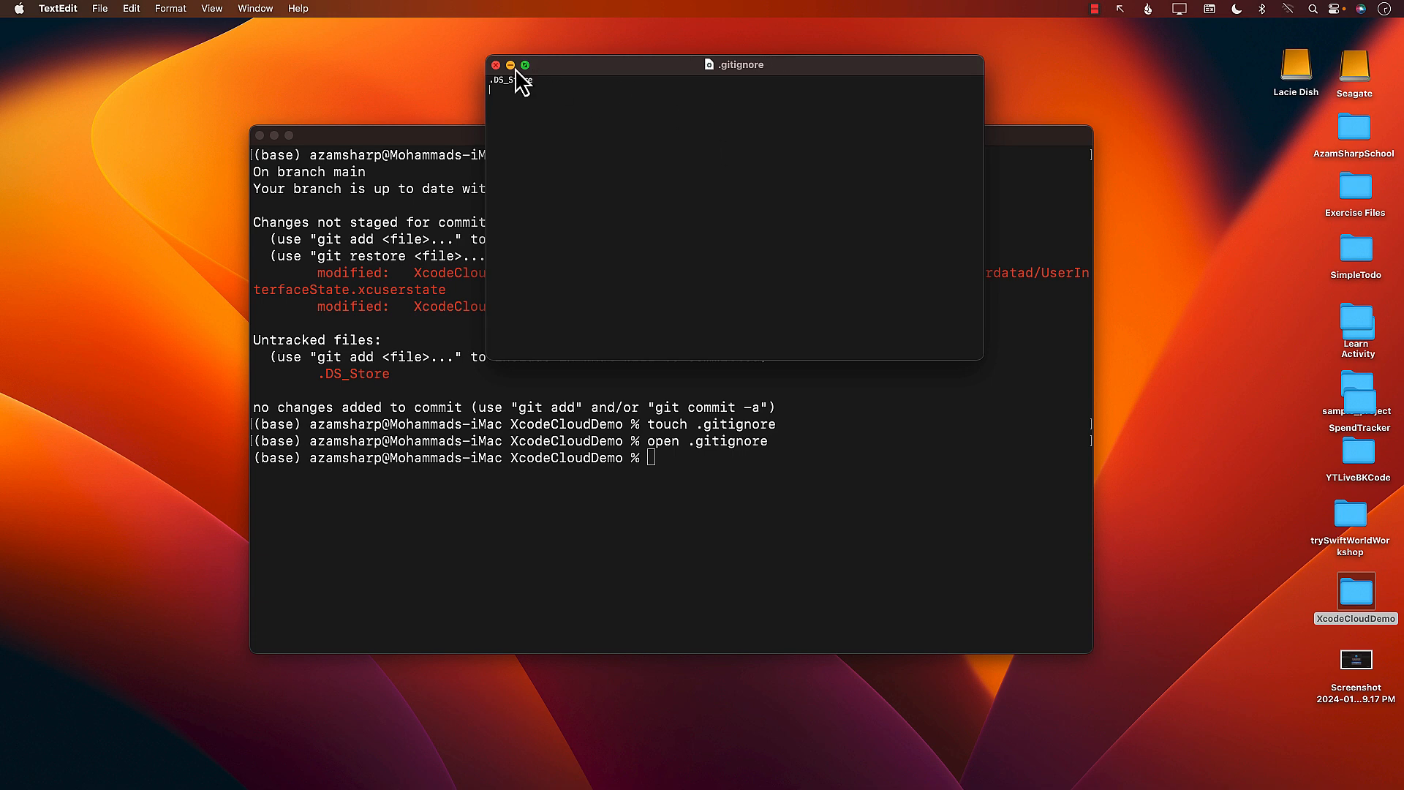
left_click(495, 65)
Step: Return to Terminal and recheck the repository's Git status with the new ignore rule
left_click(716, 468)
type("g")
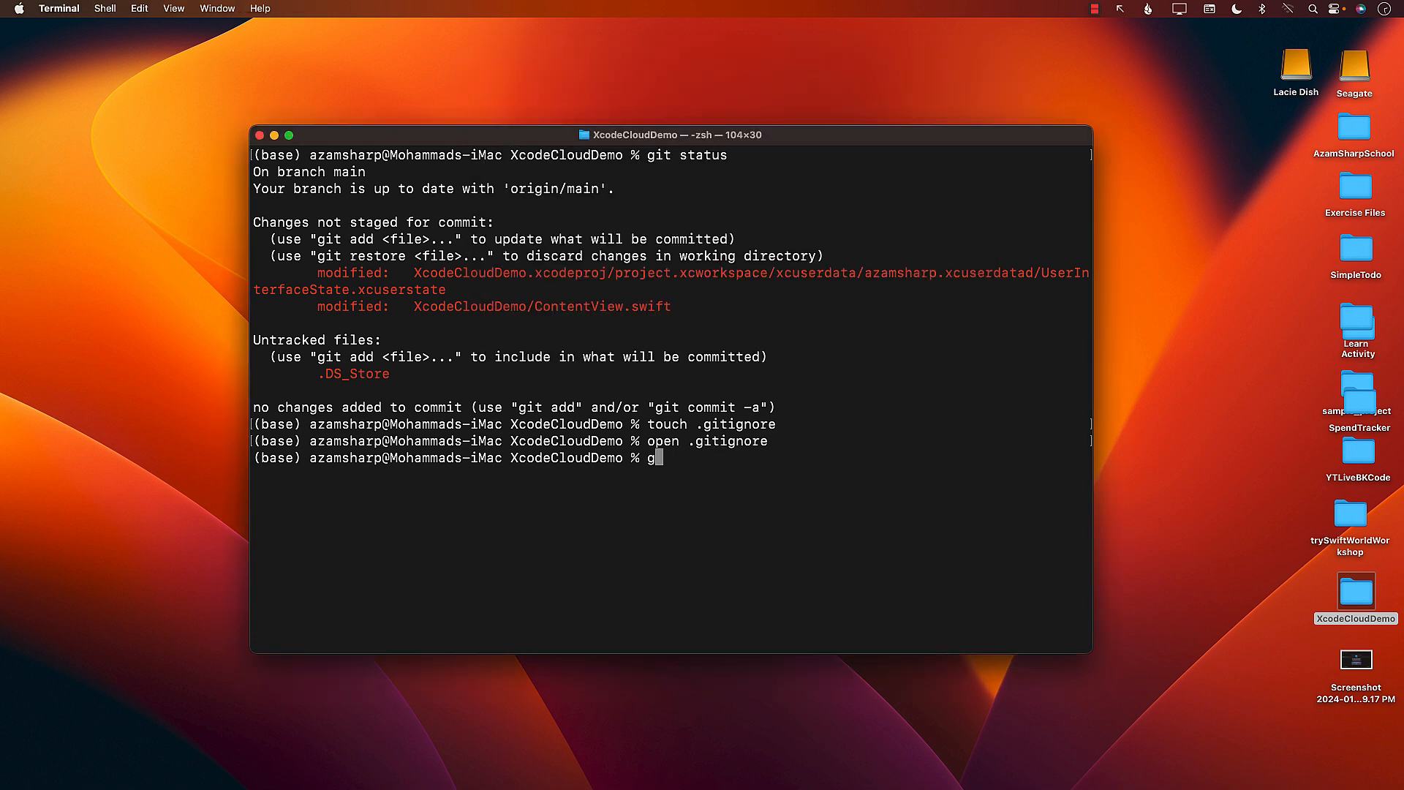
type("it status")
key("Return")
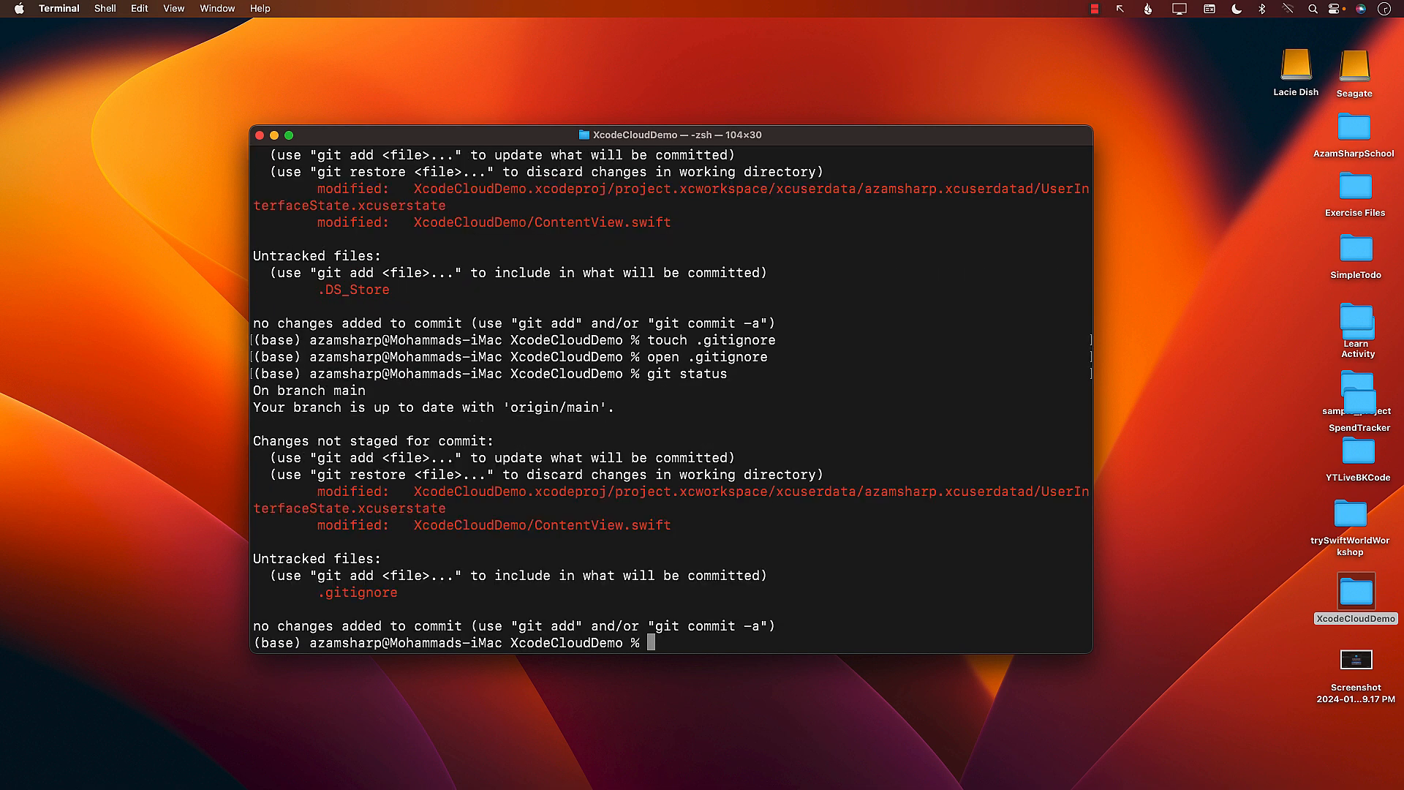
type("git add.")
key("Return")
type("git commit -m")
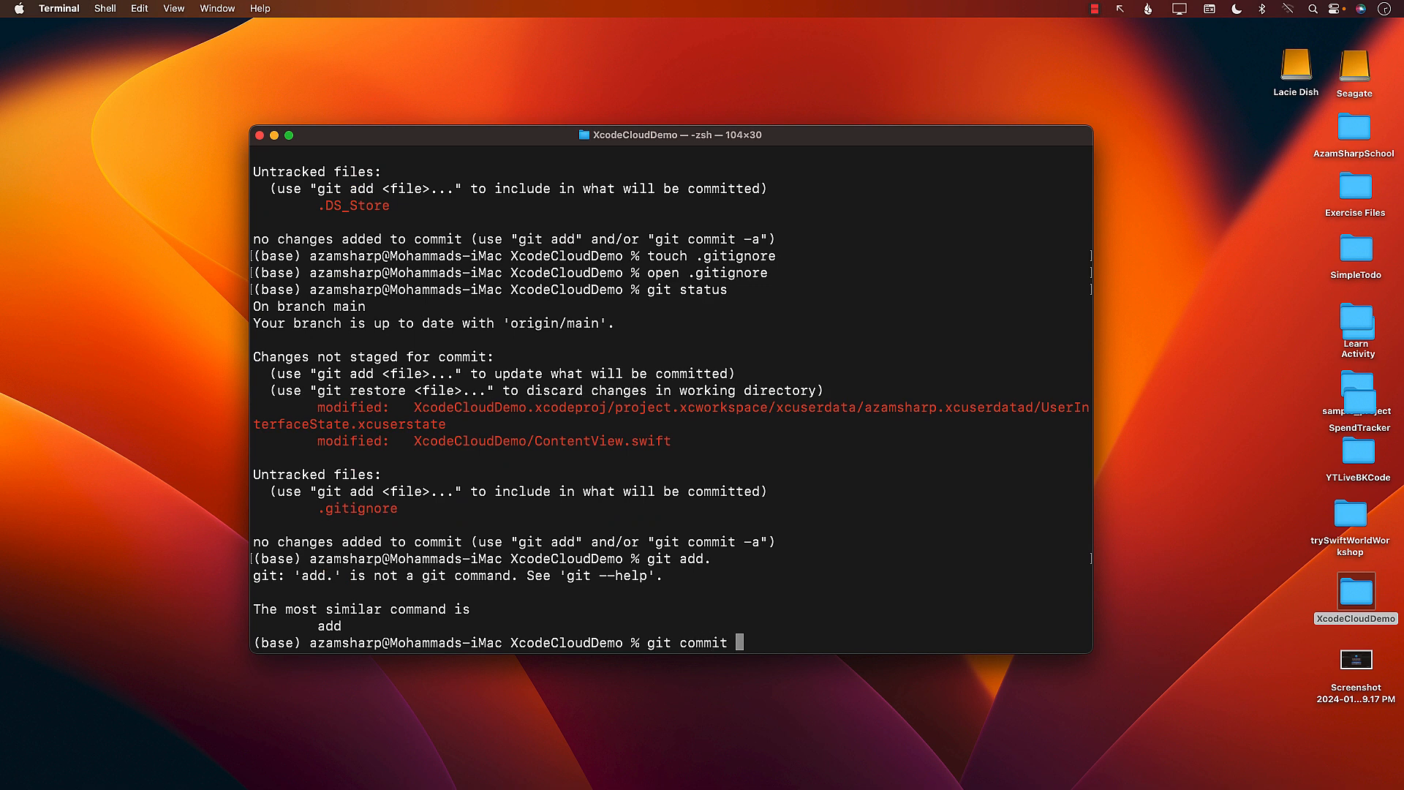
key("BackSpace")
key("BackSpace")
key("BackSpace")
key("BackSpace")
key("BackSpace")
key("BackSpace")
key("BackSpace")
key("BackSpace")
key("BackSpace")
key("BackSpace")
key("BackSpace")
key("BackSpace")
key("BackSpace")
Step: Stage all changes in the repository and commit them with the message 'removed image from view'
type("it add .")
key("Return")
type("git commit -m ")
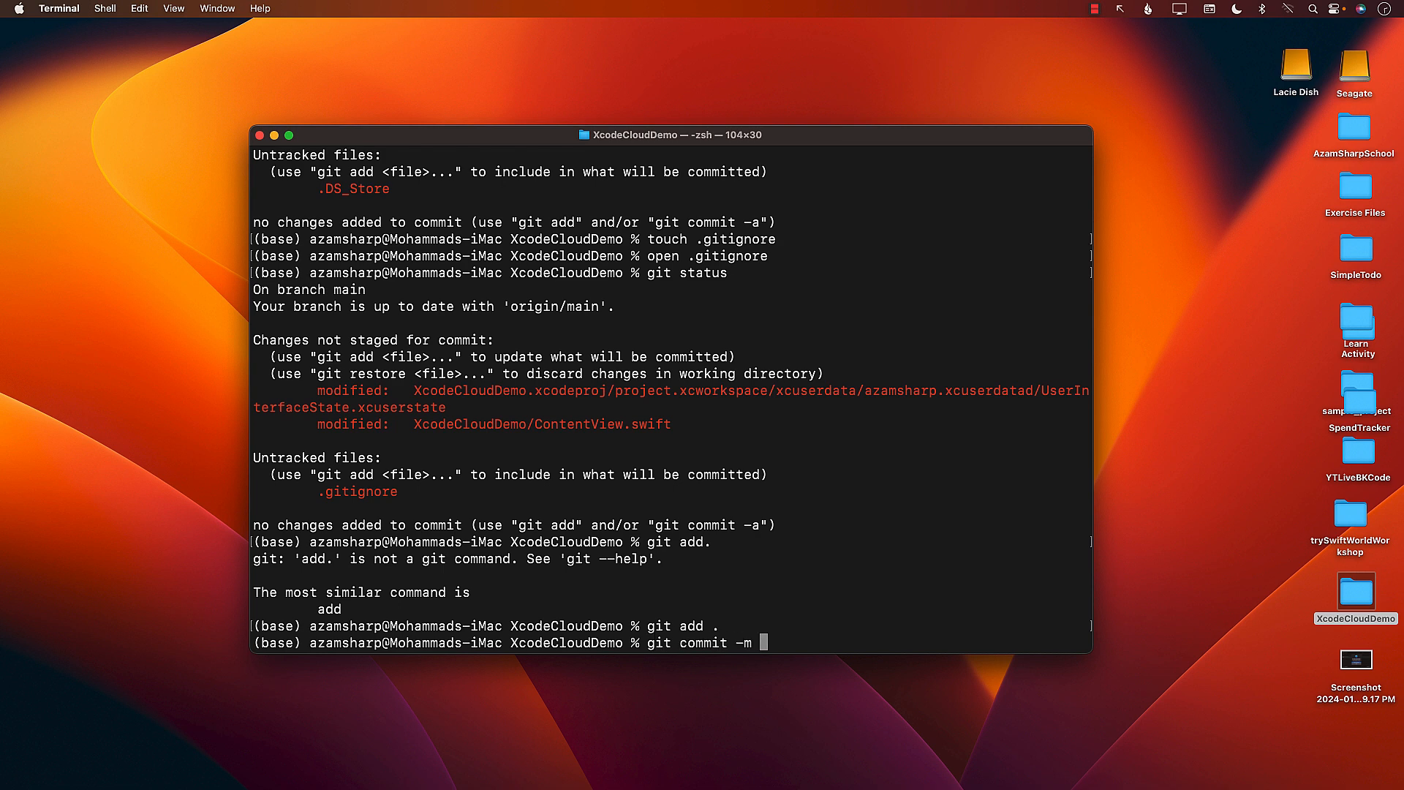
type("'removed imag ")
type("e from view'")
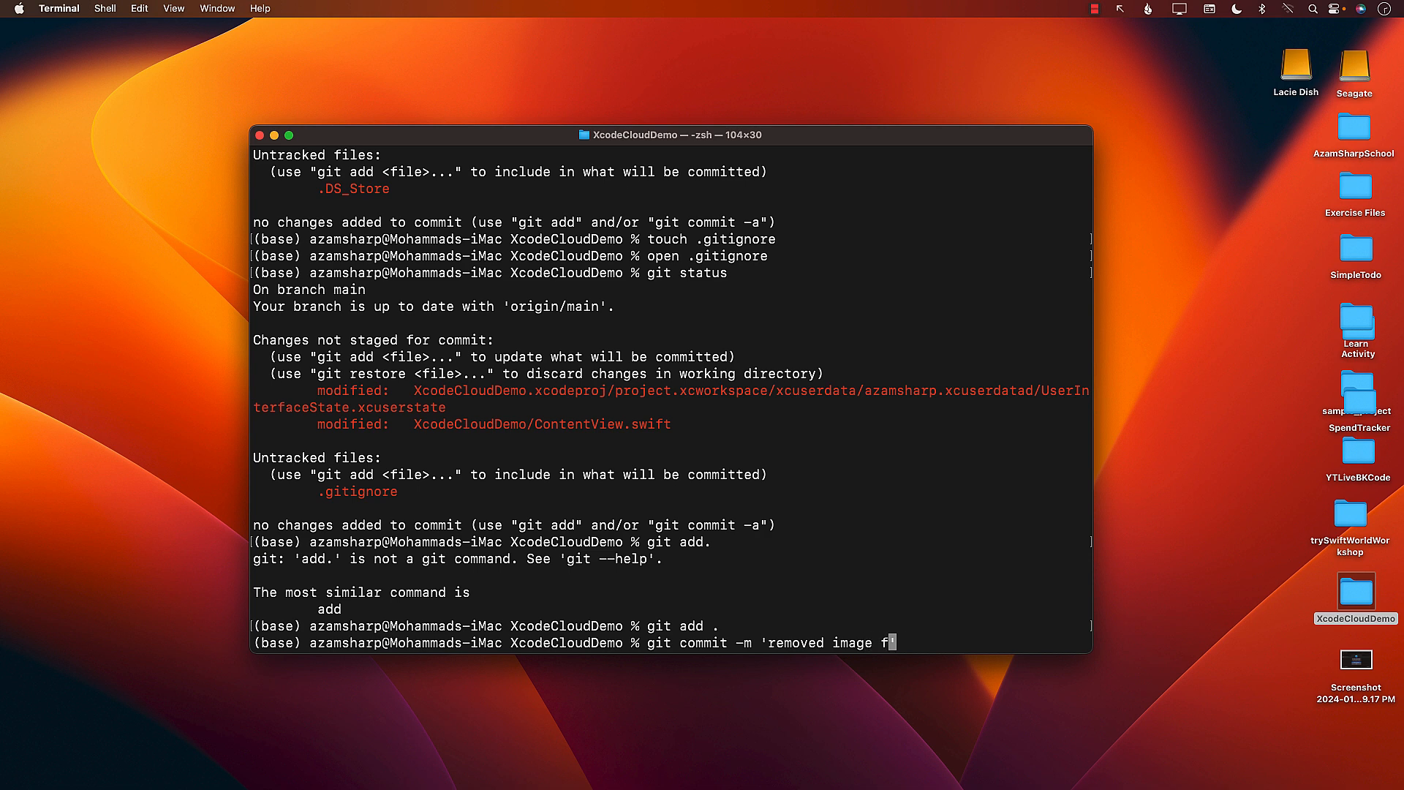
key("Return")
Step: Push the committed changes from the main branch to the GitHub repository
type("git push")
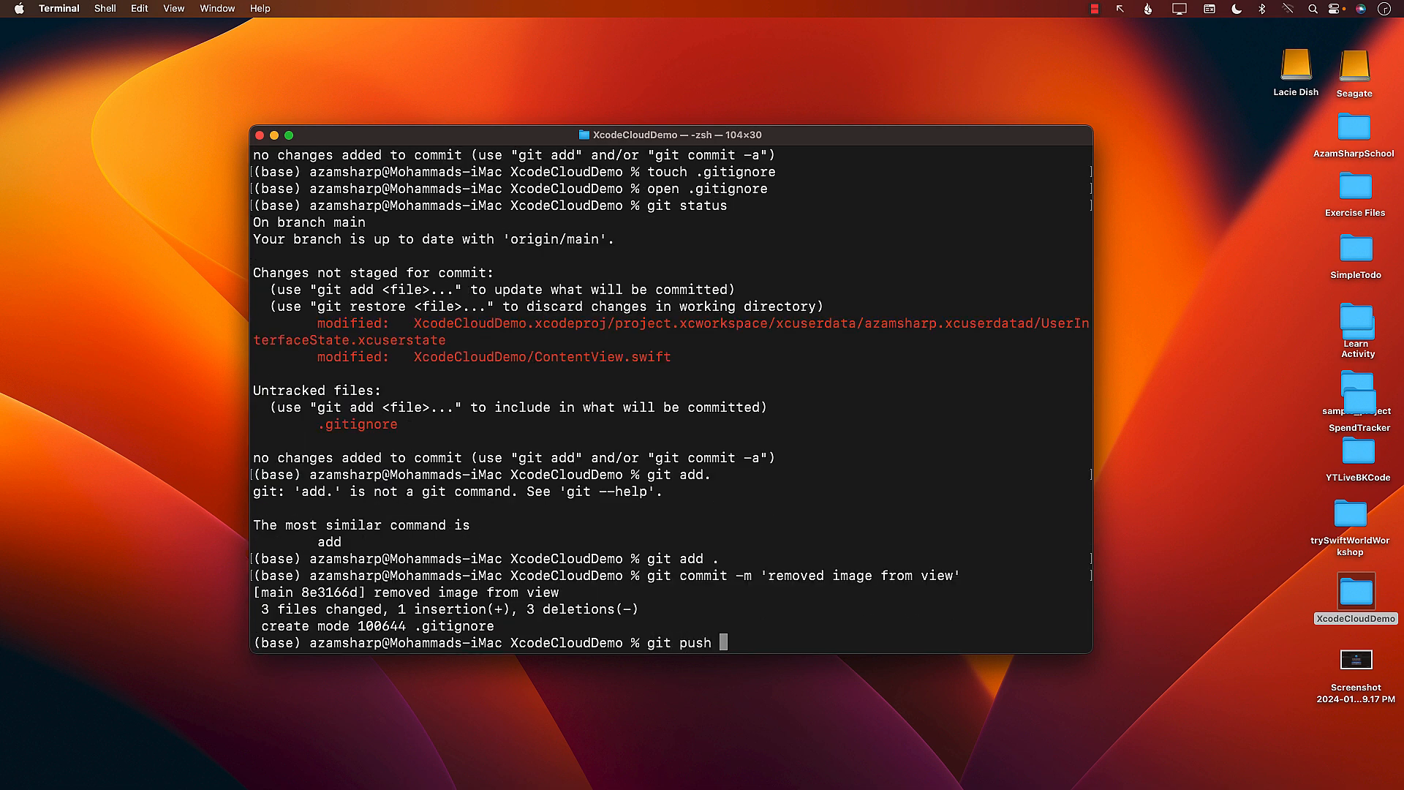
key("Return")
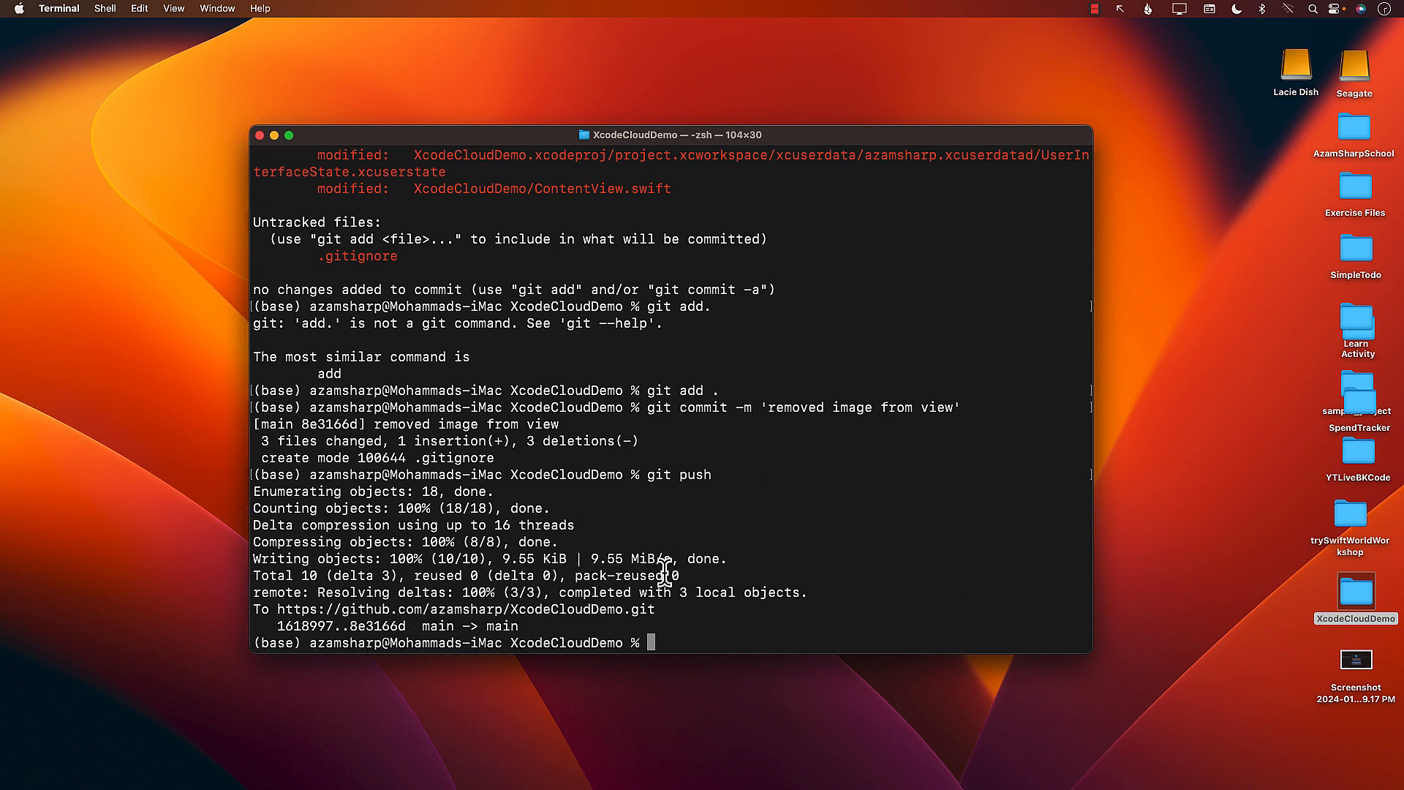
Step: Switch to Xcode and open the XcodeCloudDemoAzam9876 cloud build overview to examine the status of the main branch build
key("ctrl+Left")
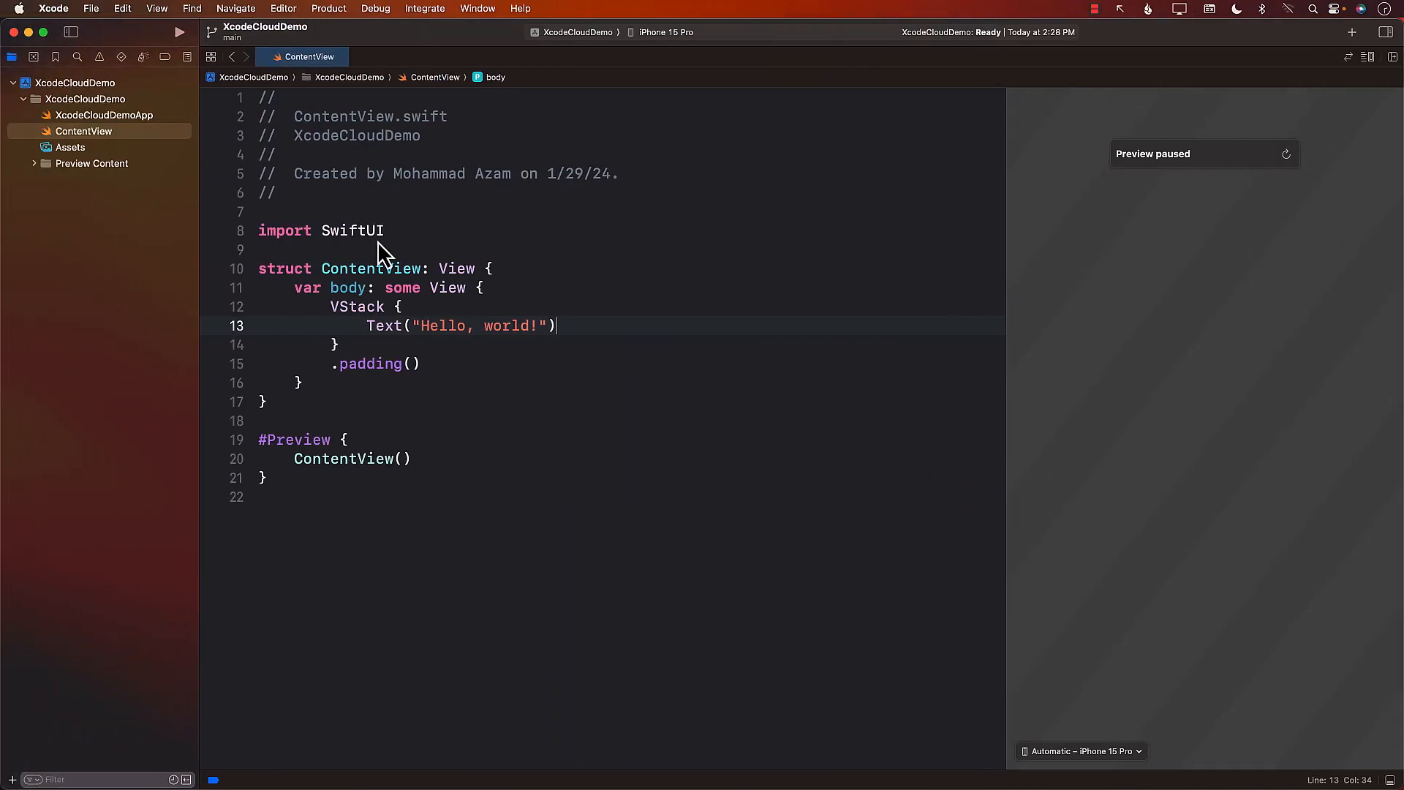
left_click(188, 57)
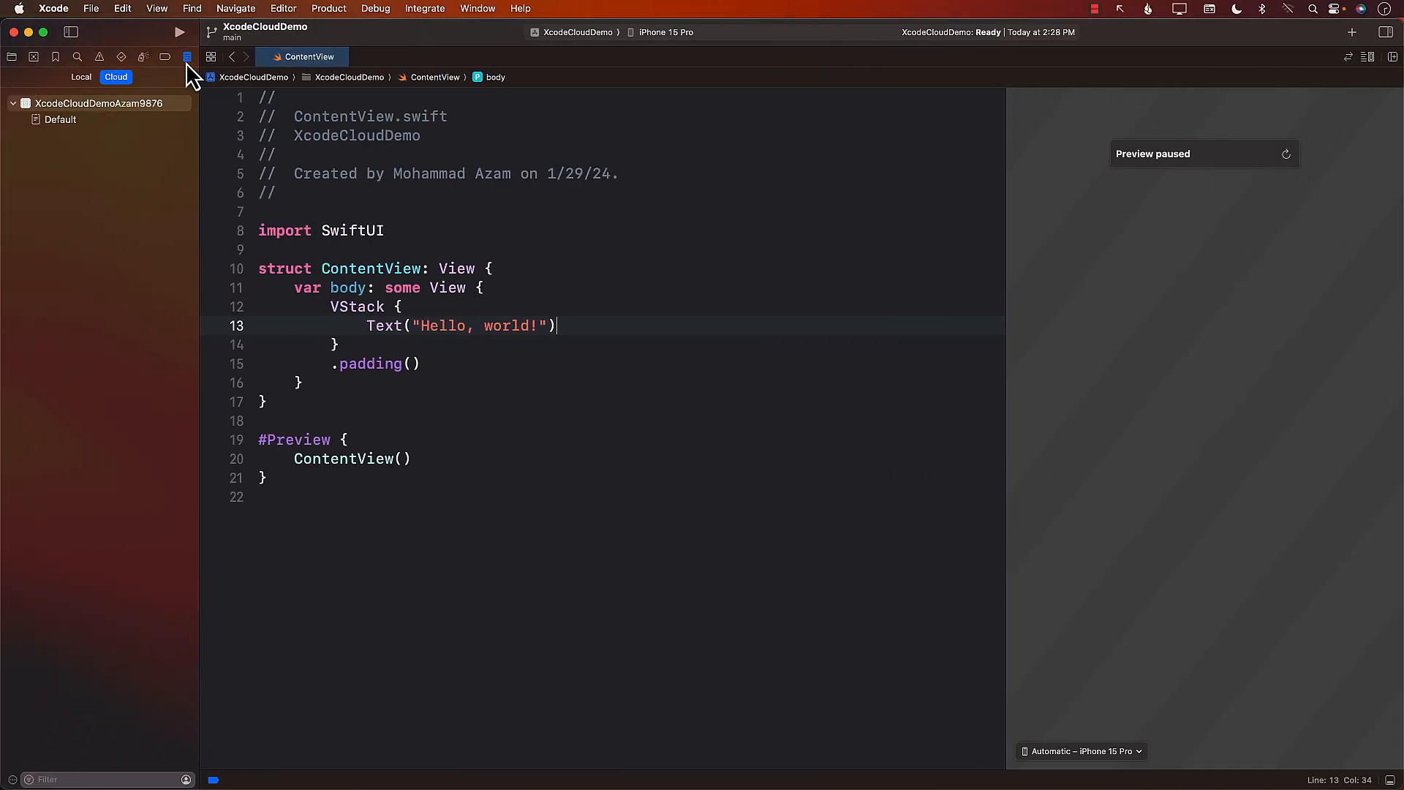
left_click(71, 107)
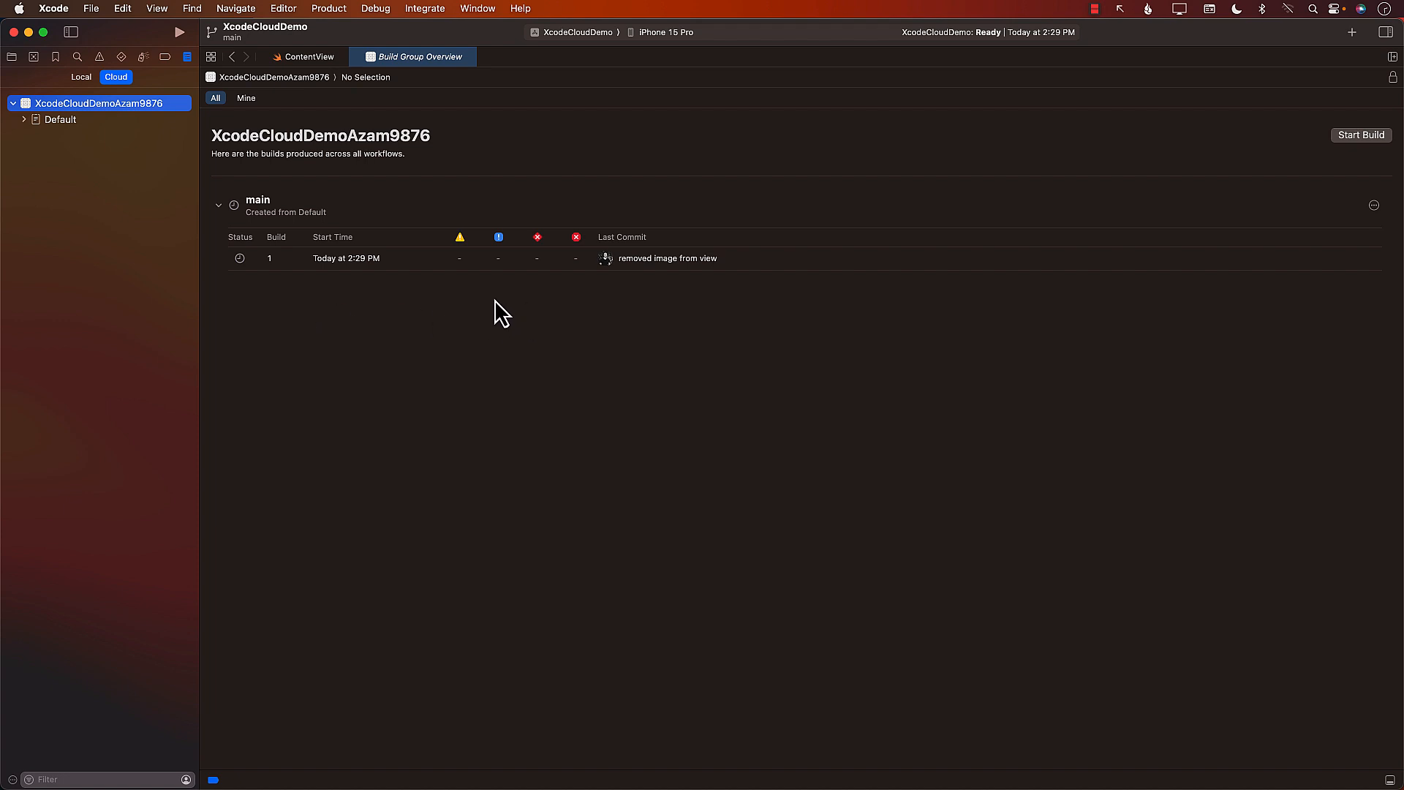
mouse_move(223, 287)
left_mouse_down()
mouse_move(636, 225)
mouse_move(803, 183)
left_mouse_up()
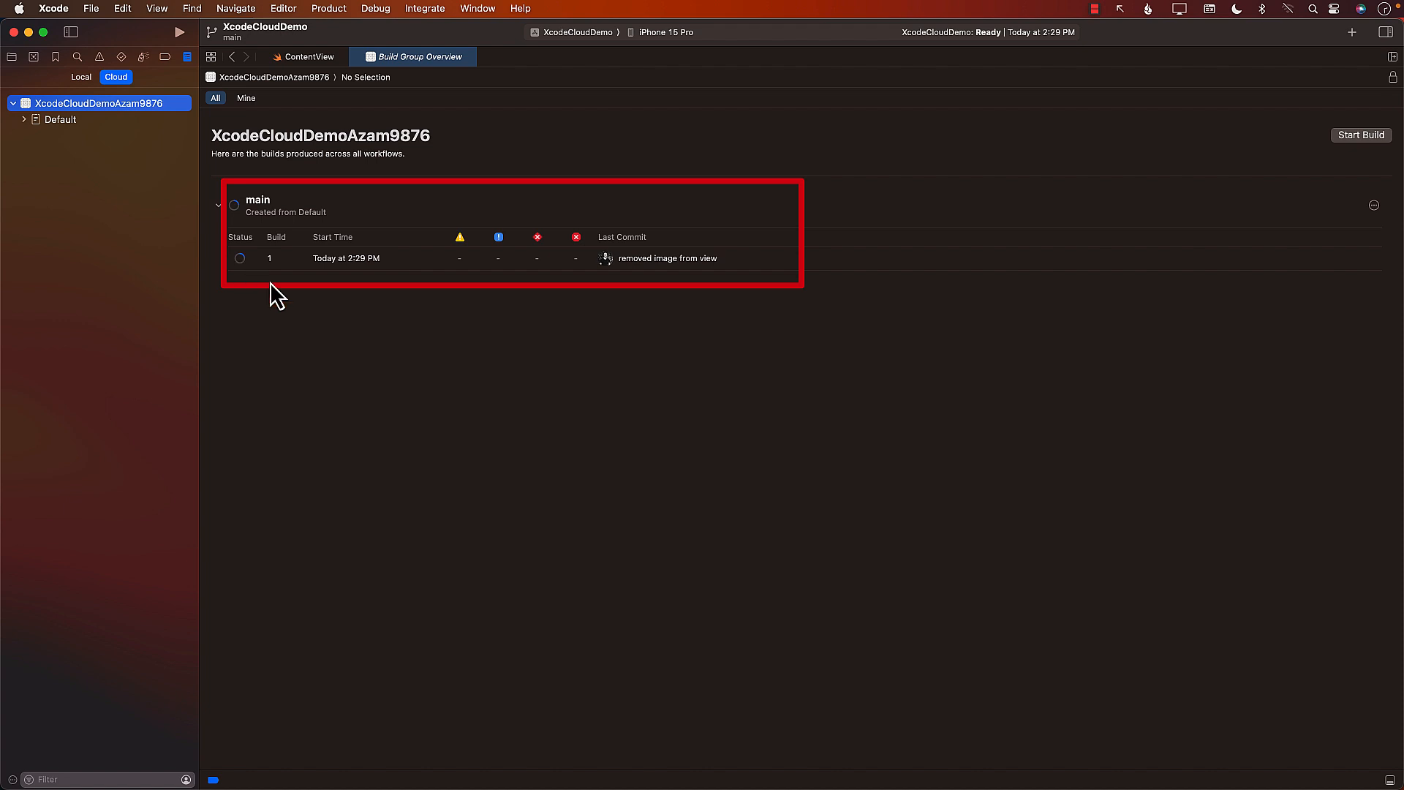
left_click(234, 351)
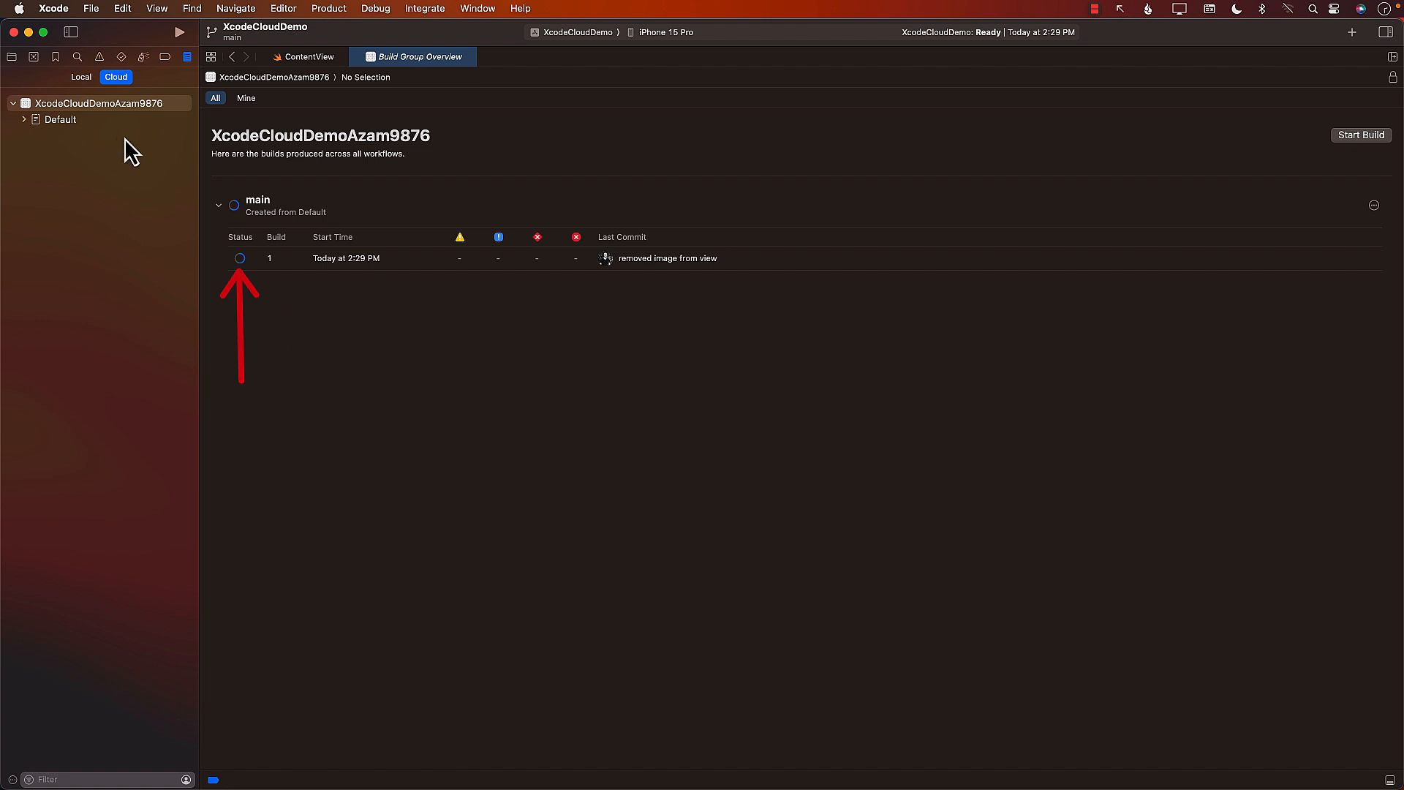
left_click_drag(92, 178, 98, 138)
key("super+z")
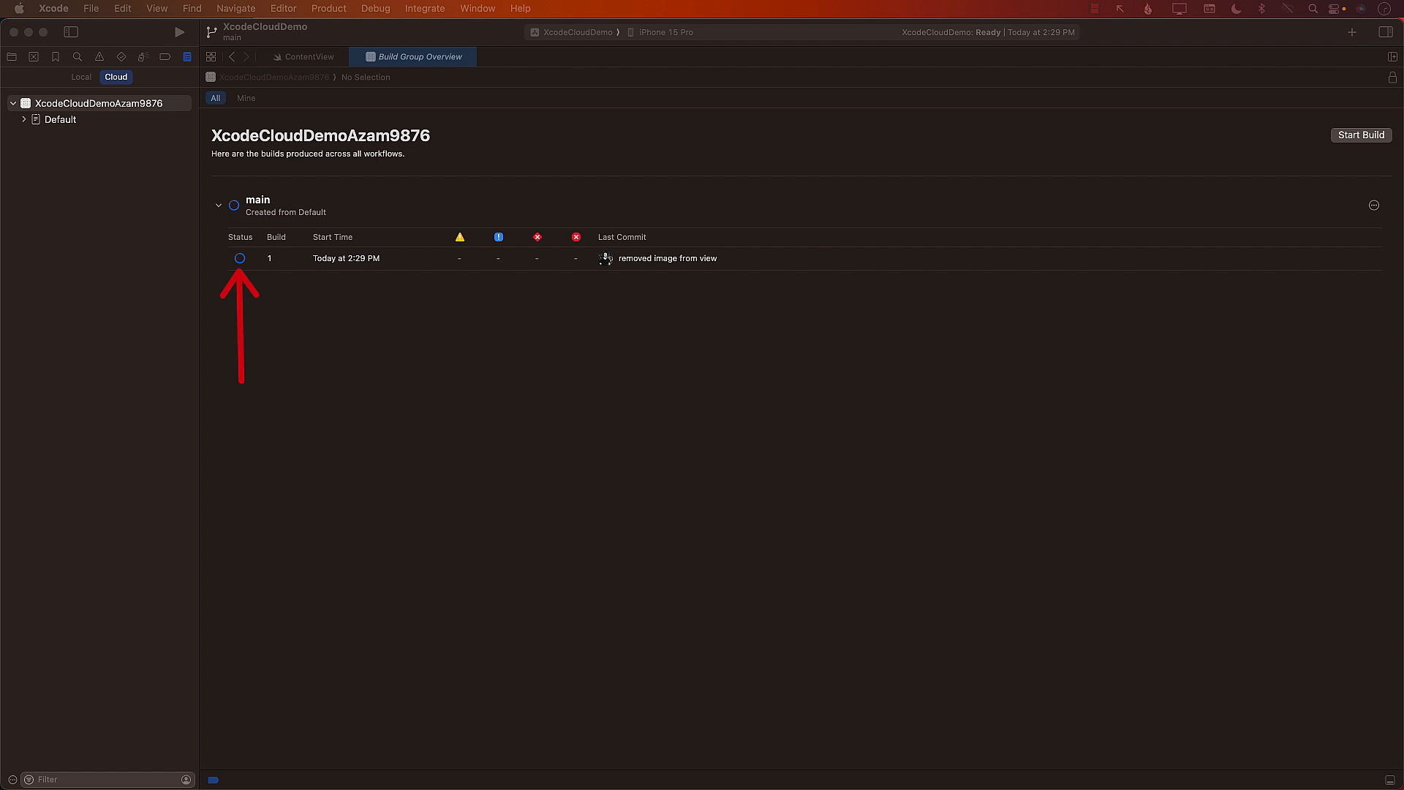
left_click(449, 58)
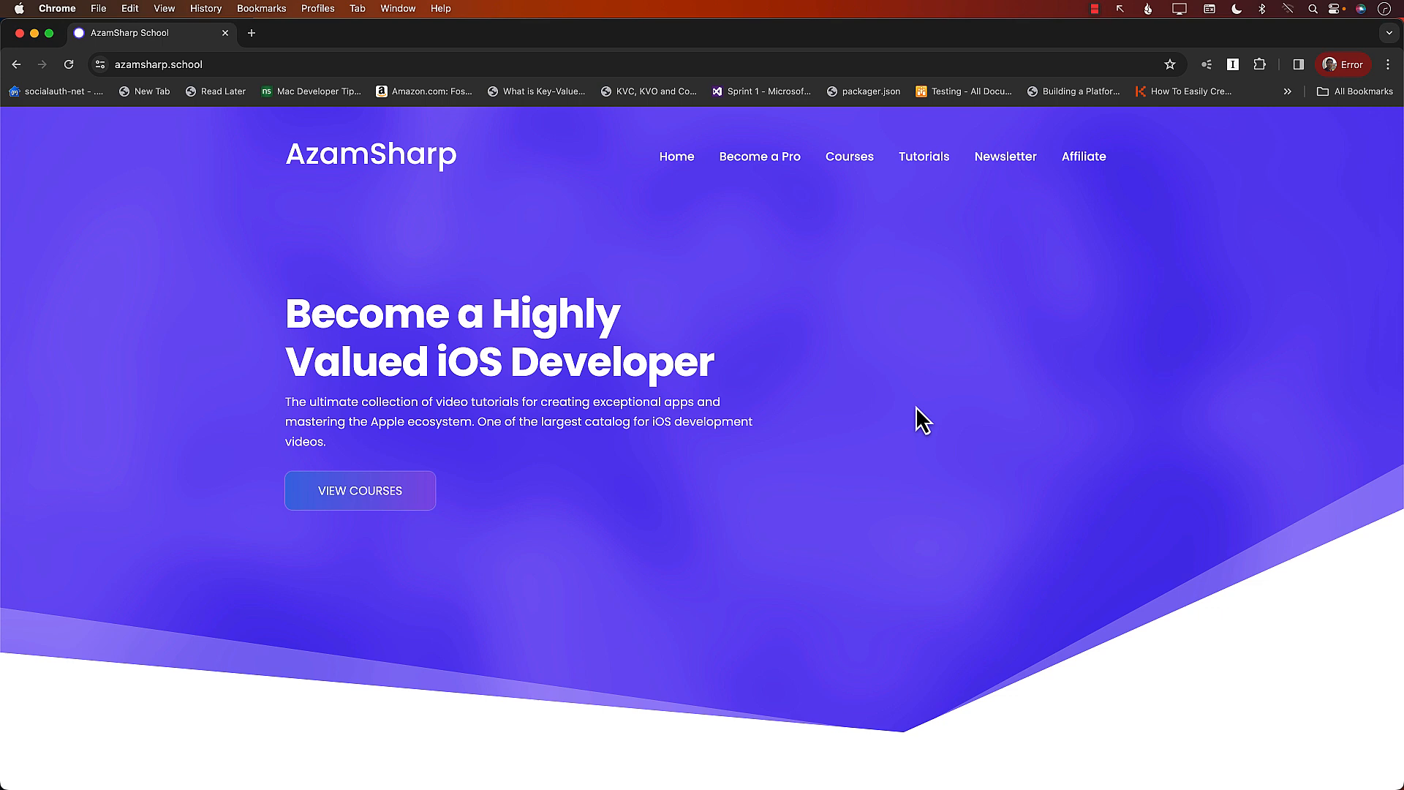
Step: Look through the AzamSharp School homepage in Chrome and examine the courses included with the membership
scroll(917, 420, "down", 10)
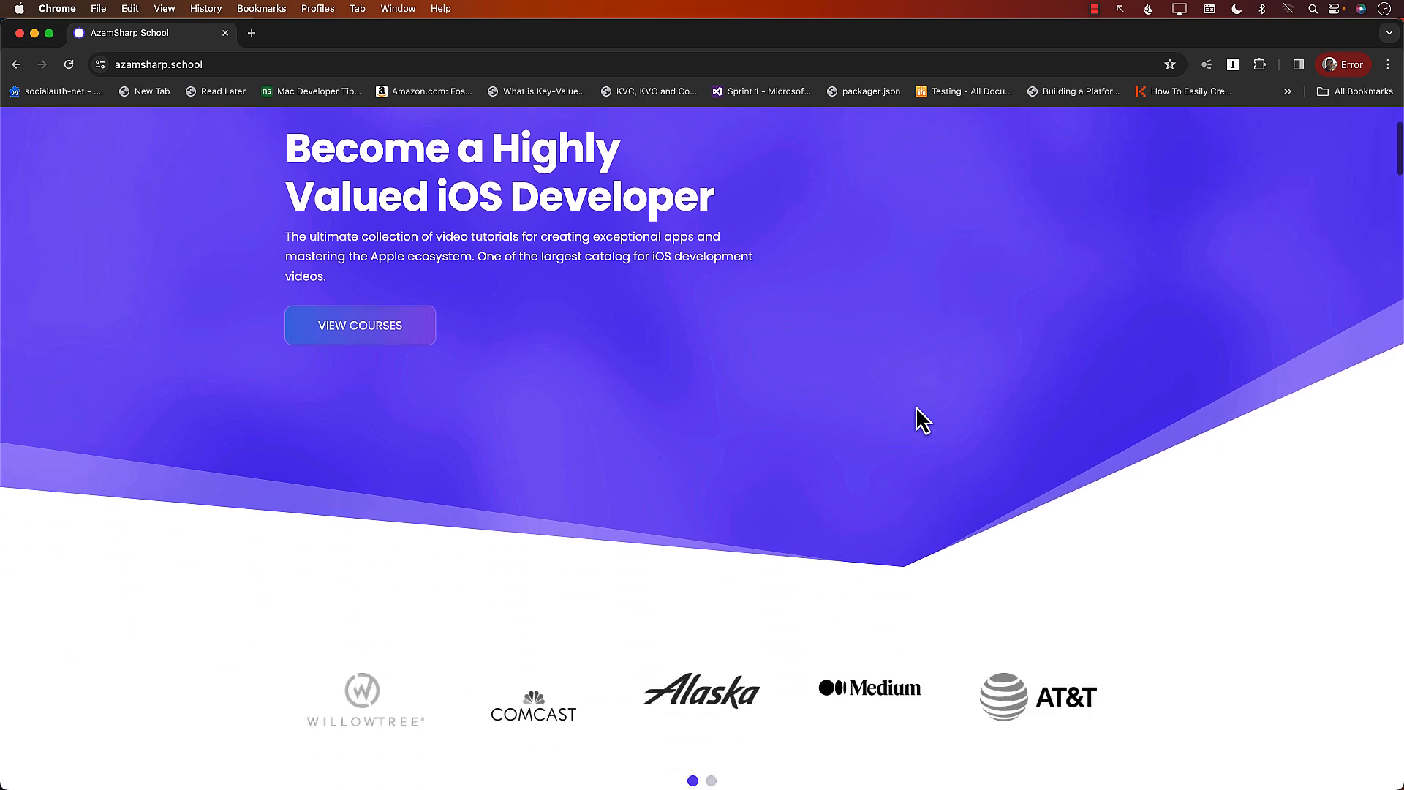
scroll(916, 409, "down", 15)
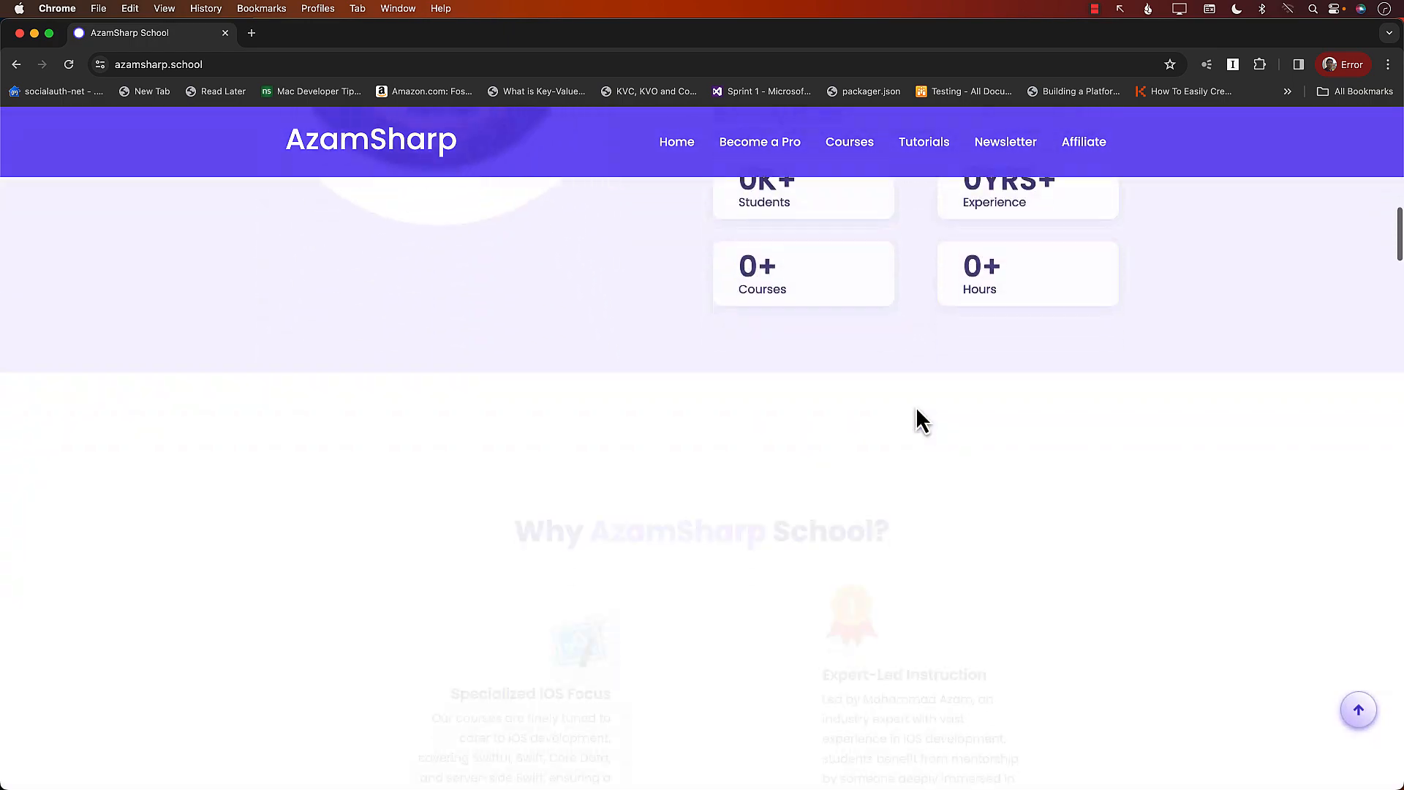
scroll(920, 420, "down", 15)
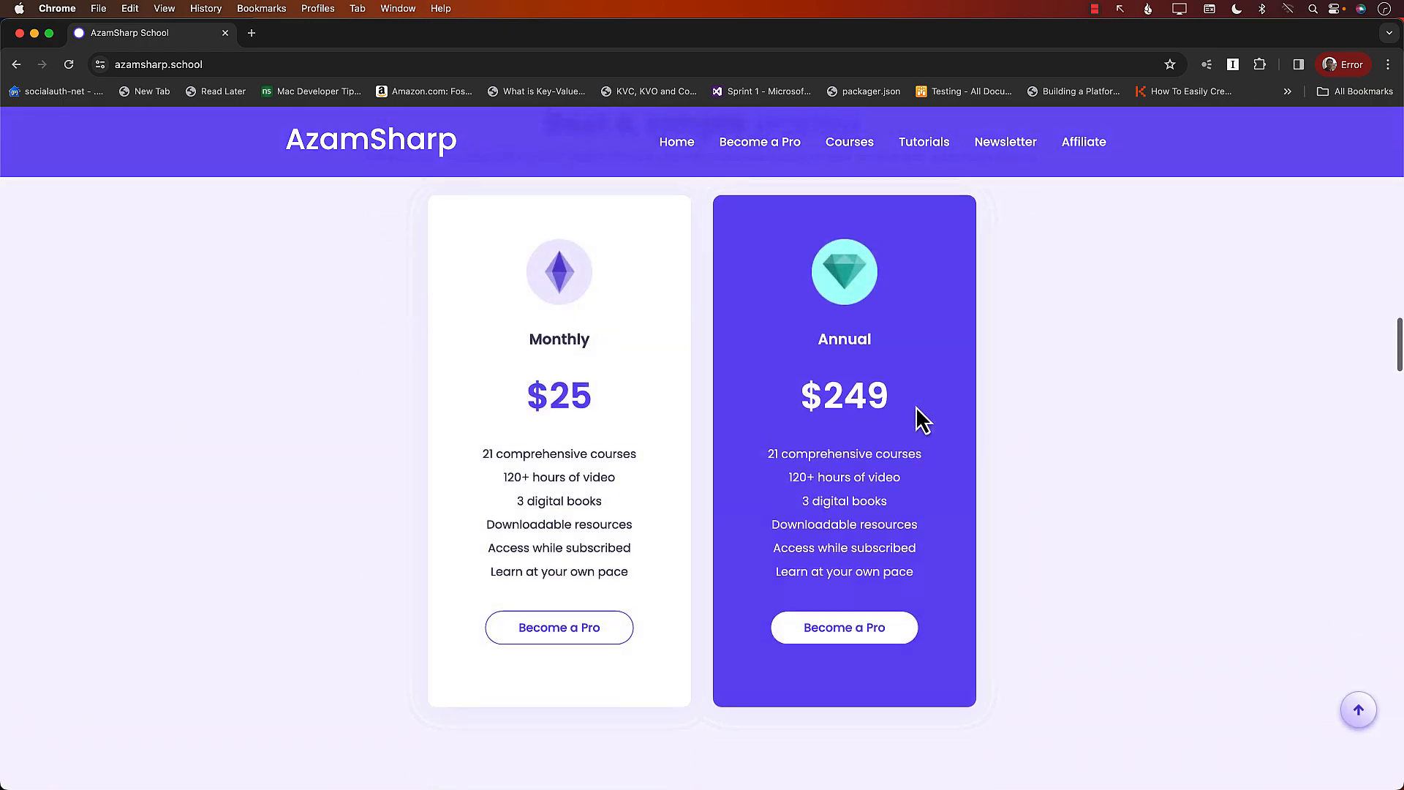
scroll(920, 421, "down", 1)
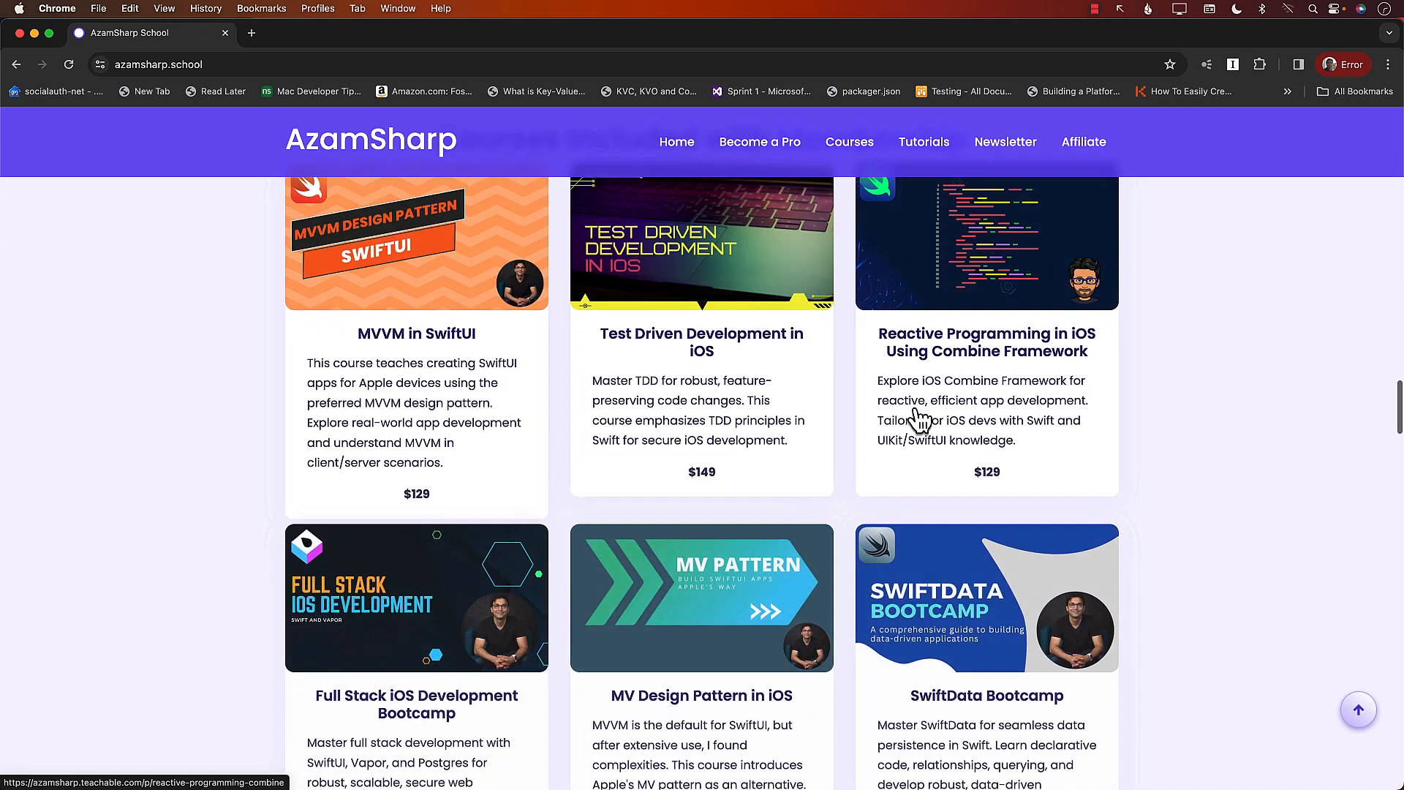
key("F2")
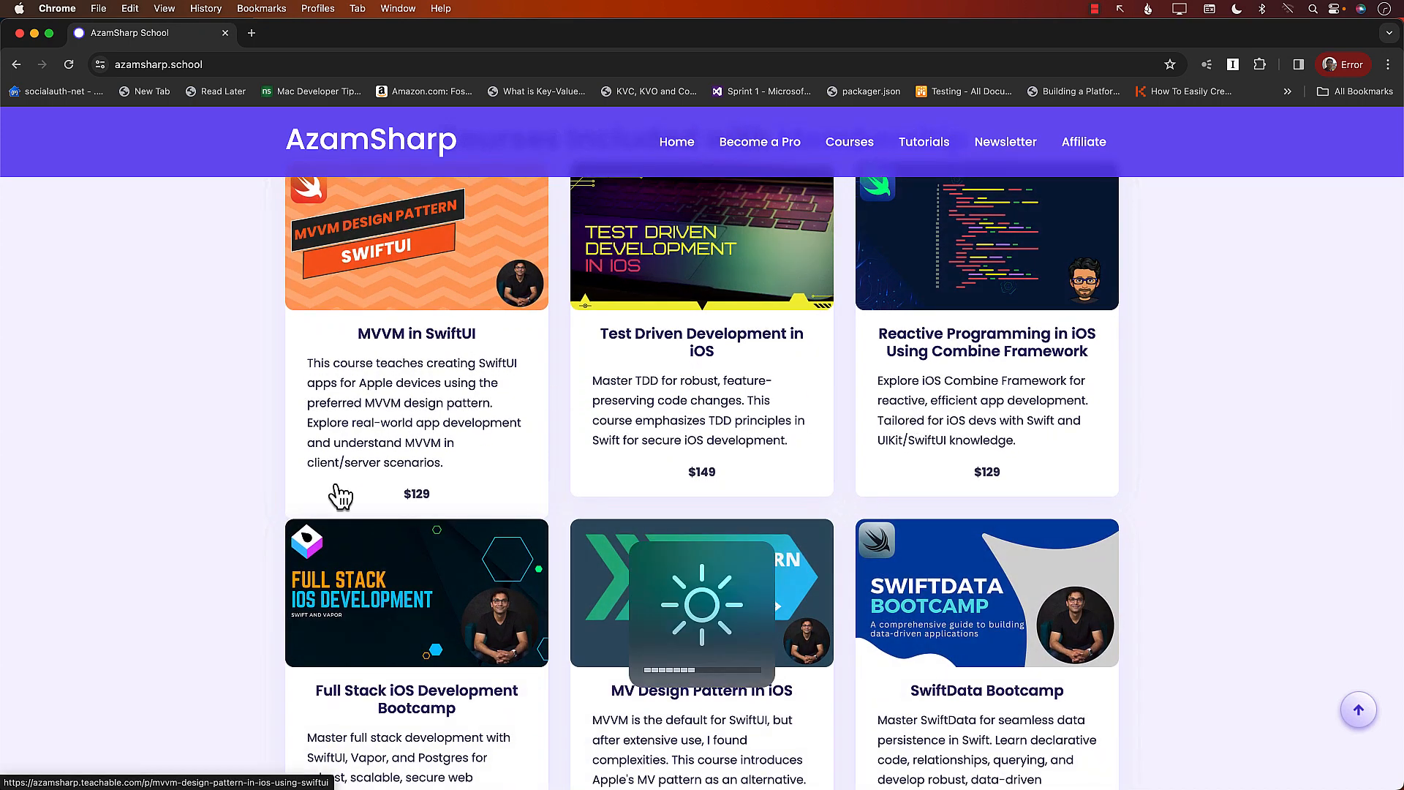
scroll(307, 502, "up", 1)
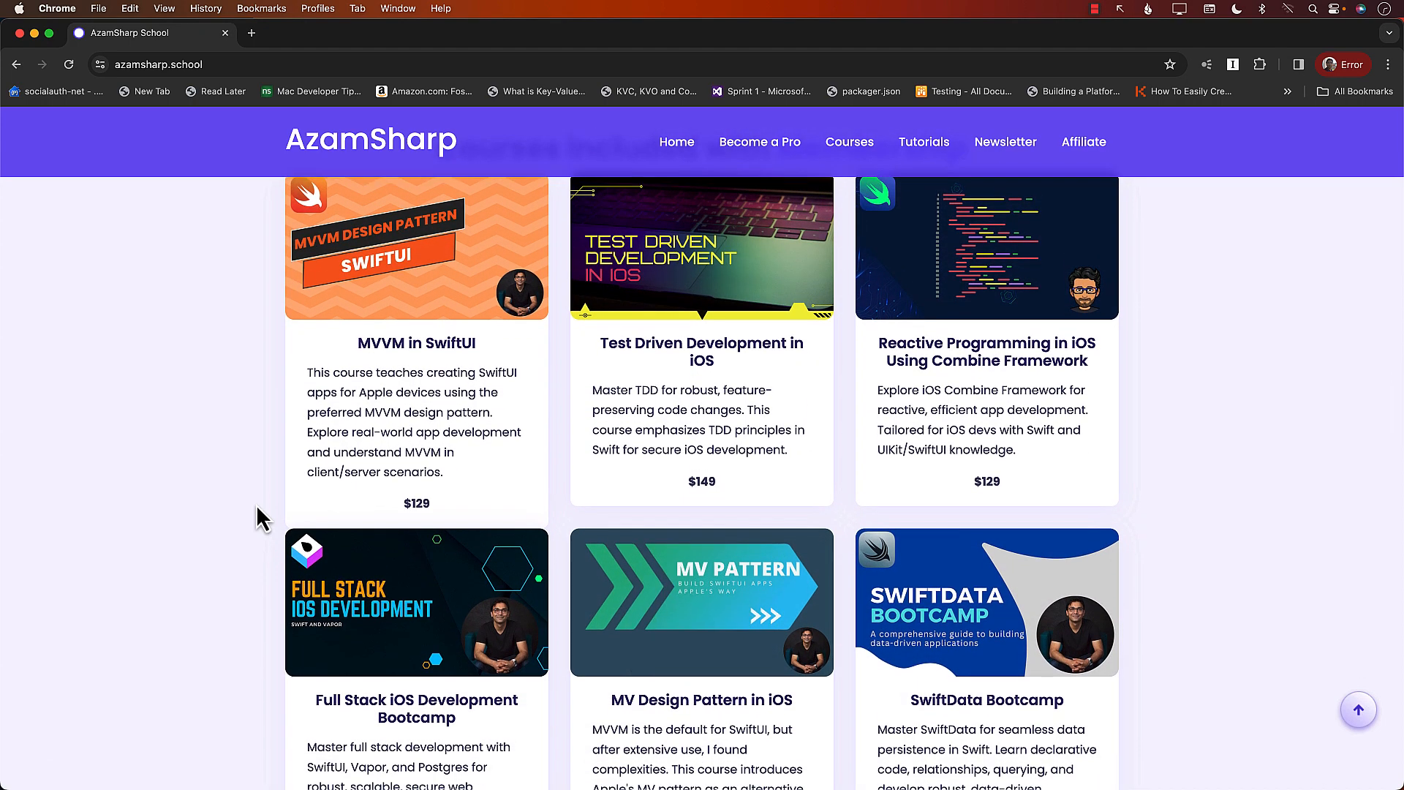
scroll(262, 518, "down", 1)
scroll(262, 518, "down", 5)
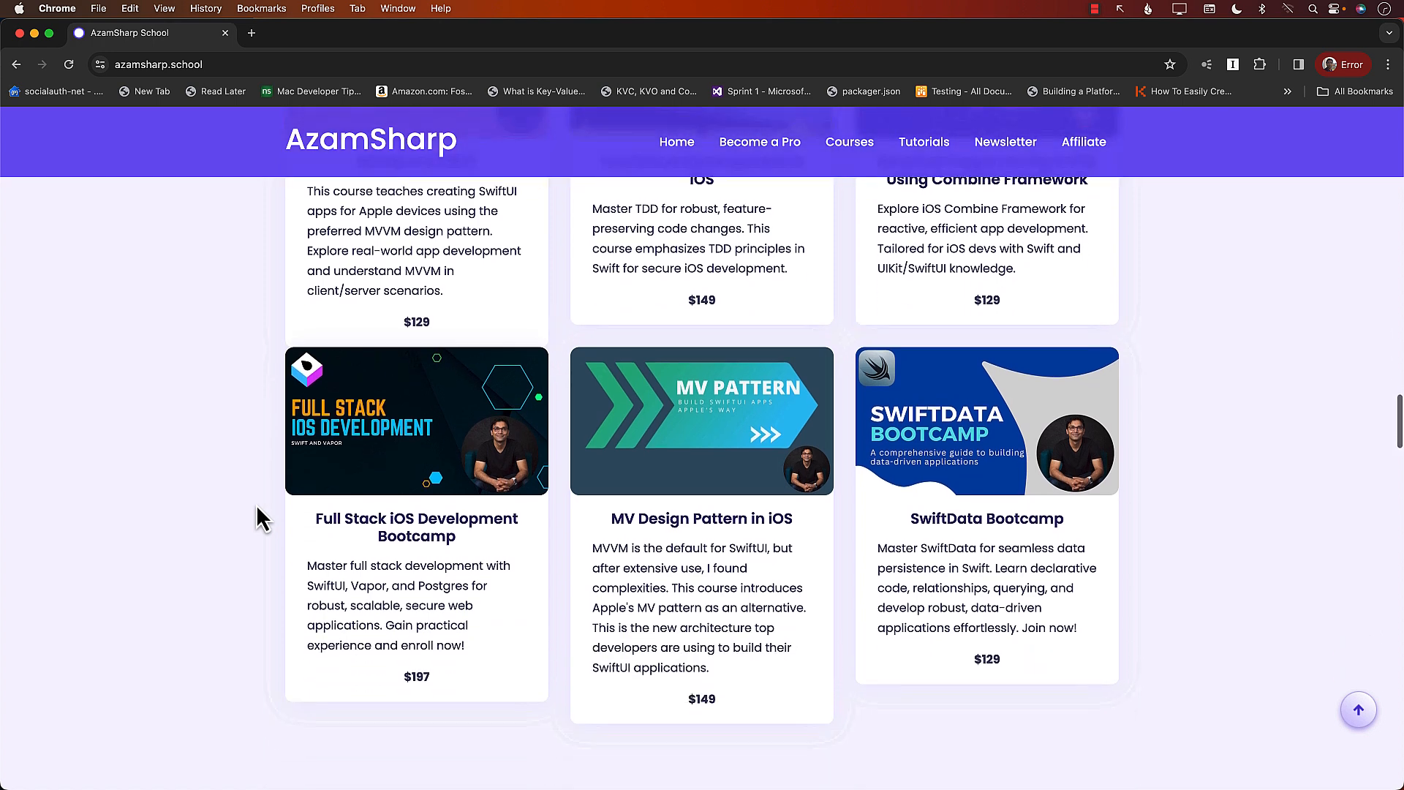
scroll(262, 518, "down", 1)
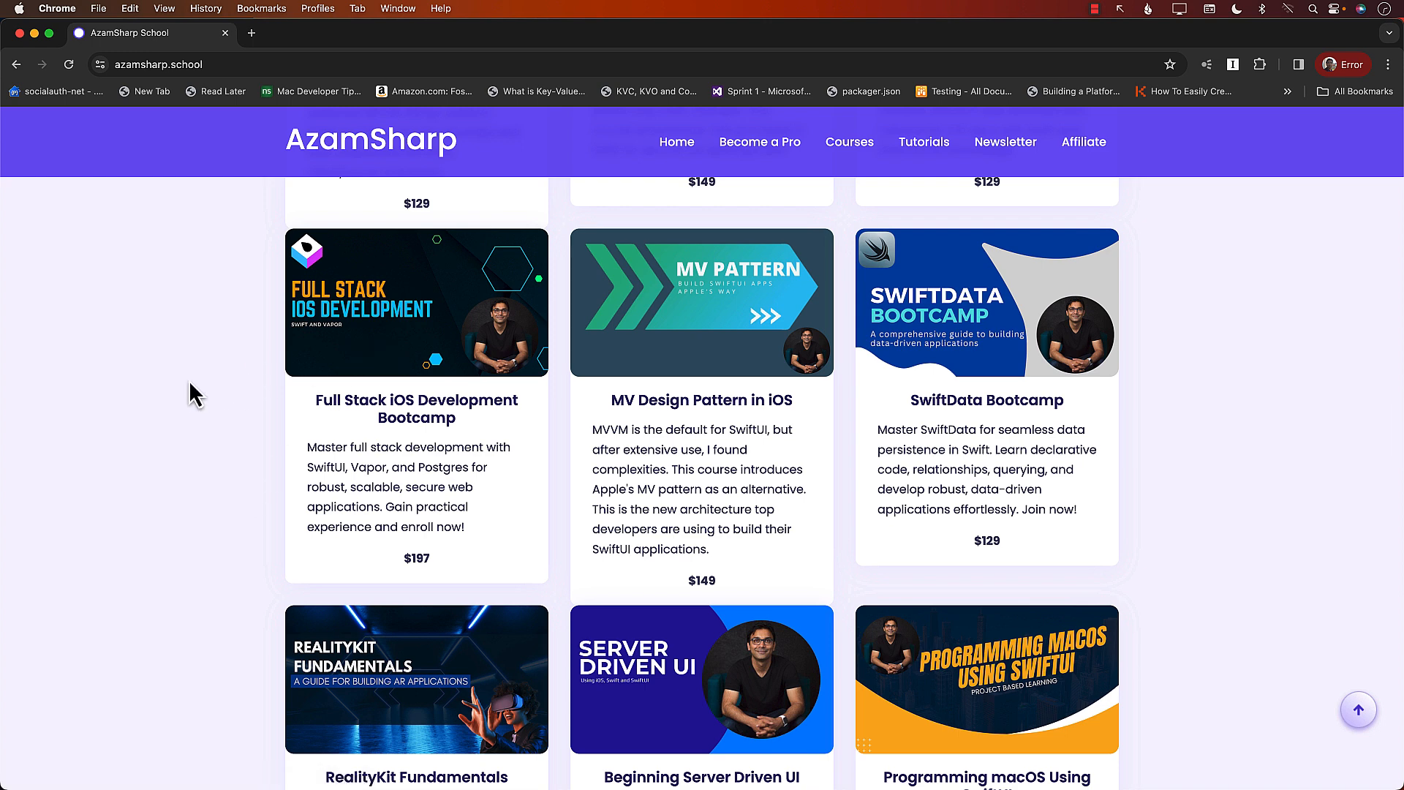
mouse_move(288, 226)
left_mouse_down()
mouse_move(229, 257)
mouse_move(311, 175)
left_mouse_up()
scroll(207, 378, "down", 5)
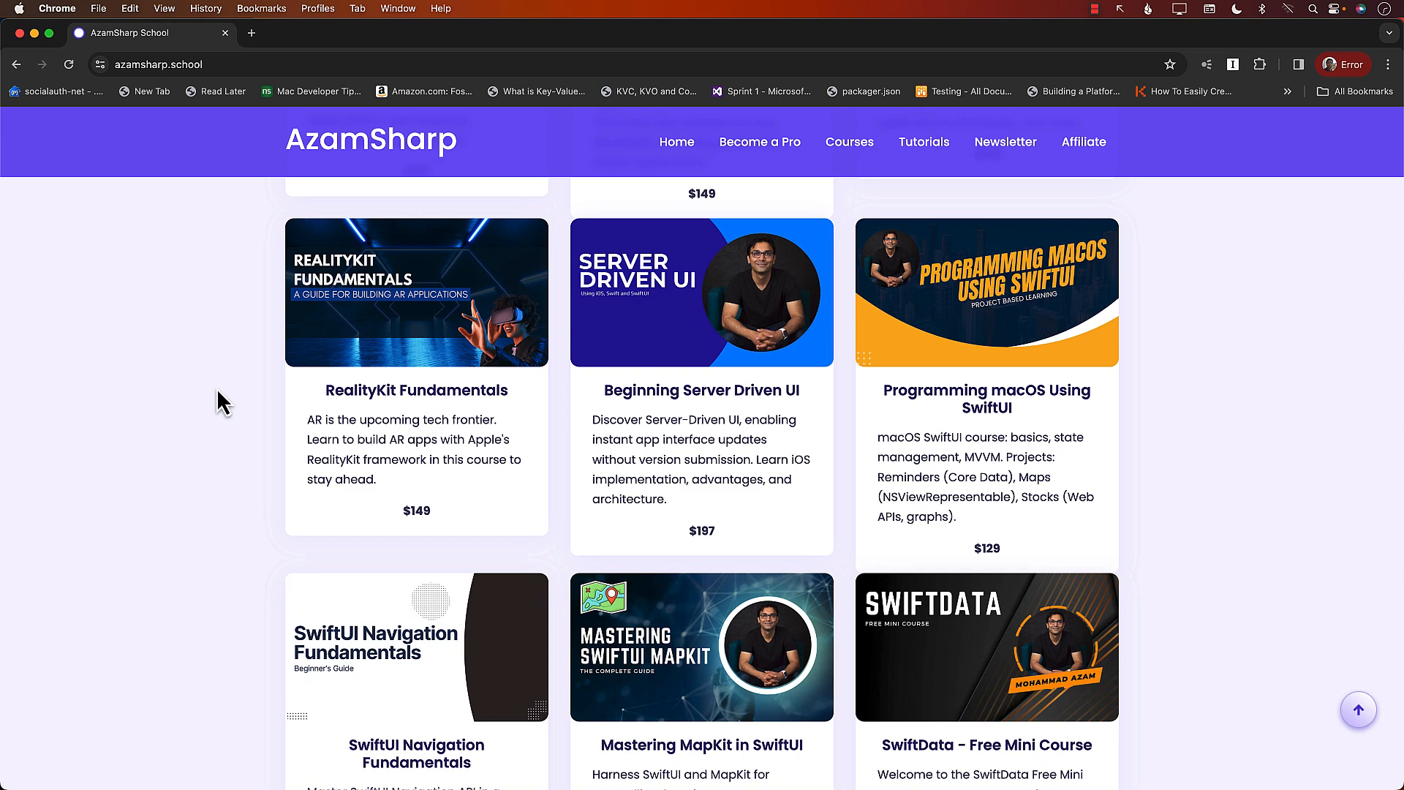
left_click_drag(260, 550, 570, 206)
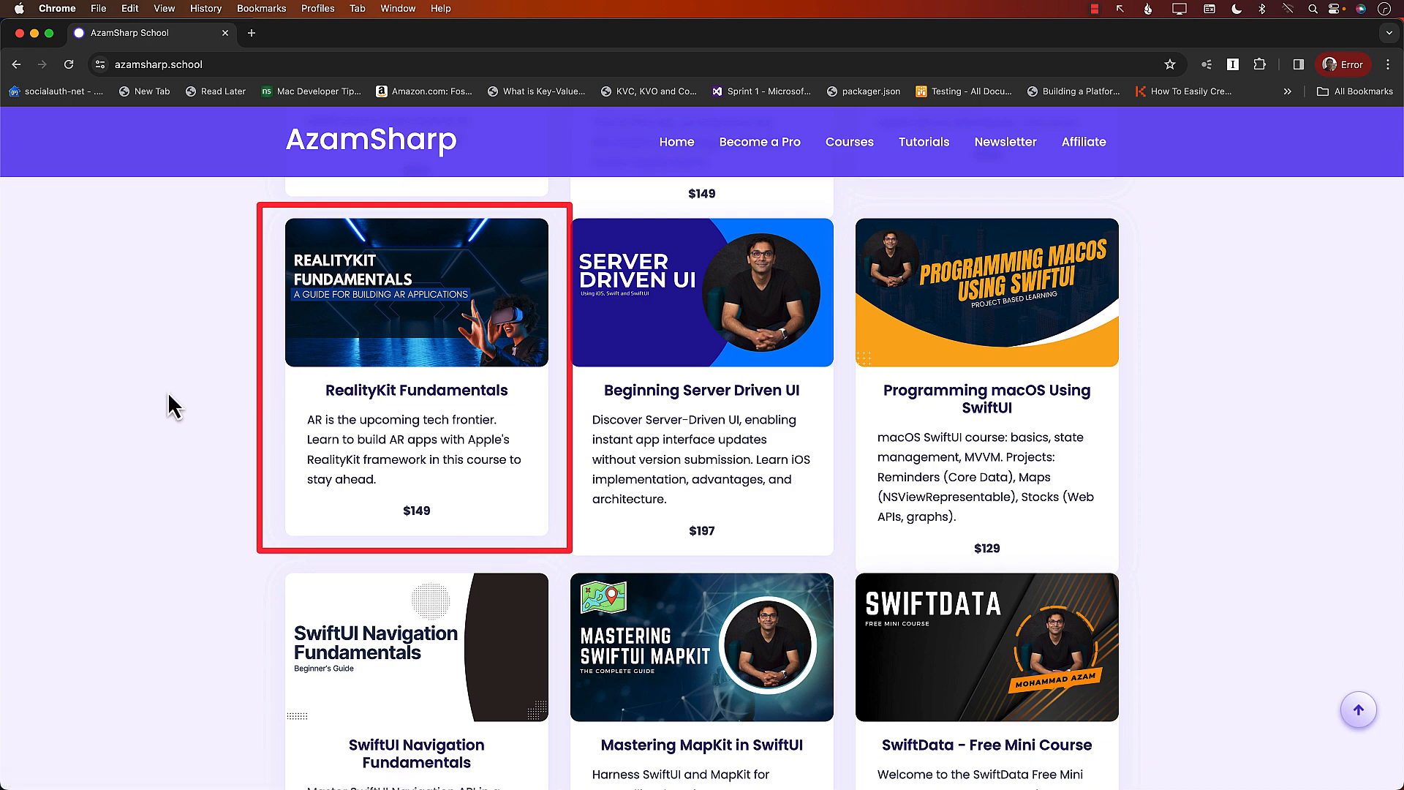
scroll(183, 424, "down", 5)
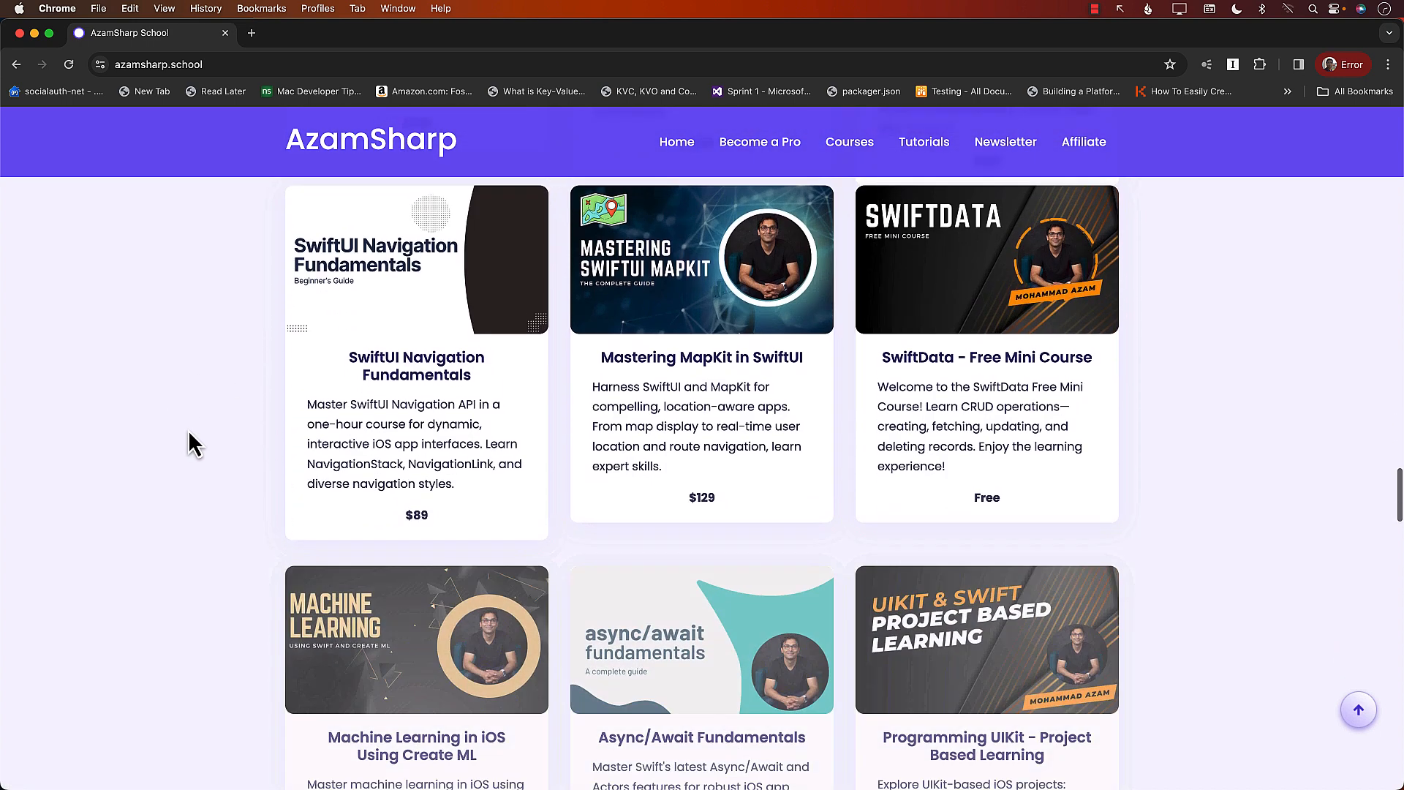
scroll(191, 442, "down", 10)
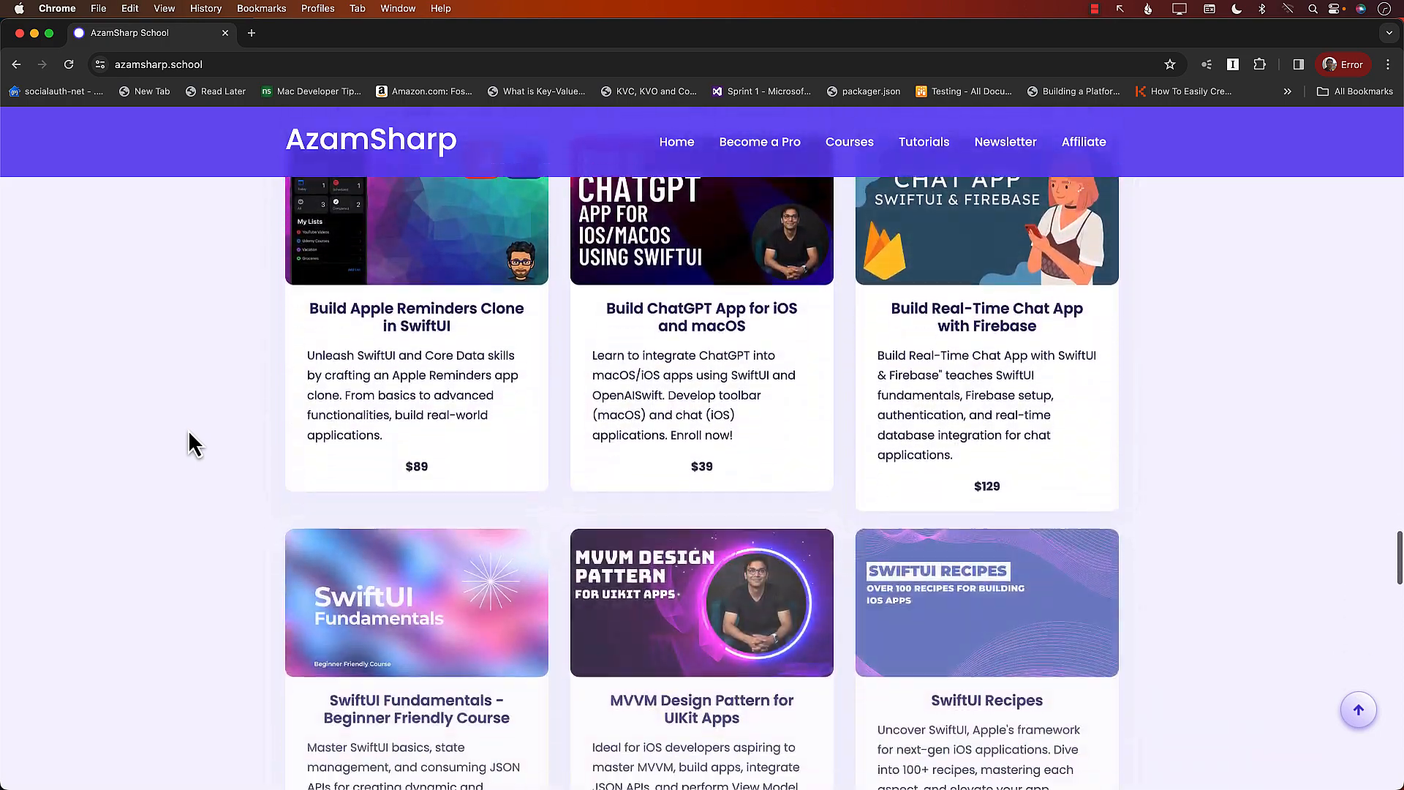
scroll(191, 442, "down", 6)
Step: Return to the pricing section and compare the price and included content of the Monthly and Annual plans
scroll(189, 439, "up", 20)
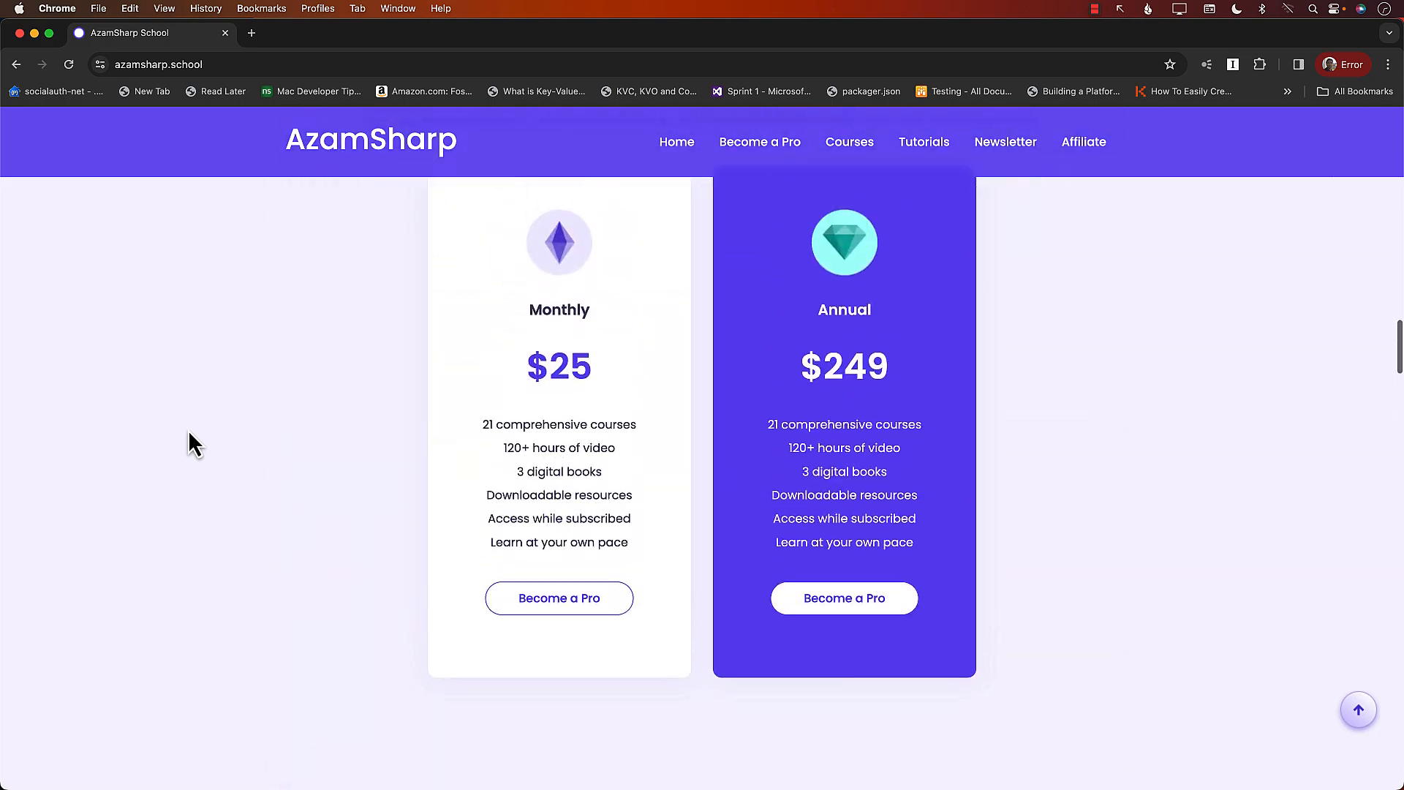
left_click_drag(530, 332, 586, 332)
left_click(376, 454)
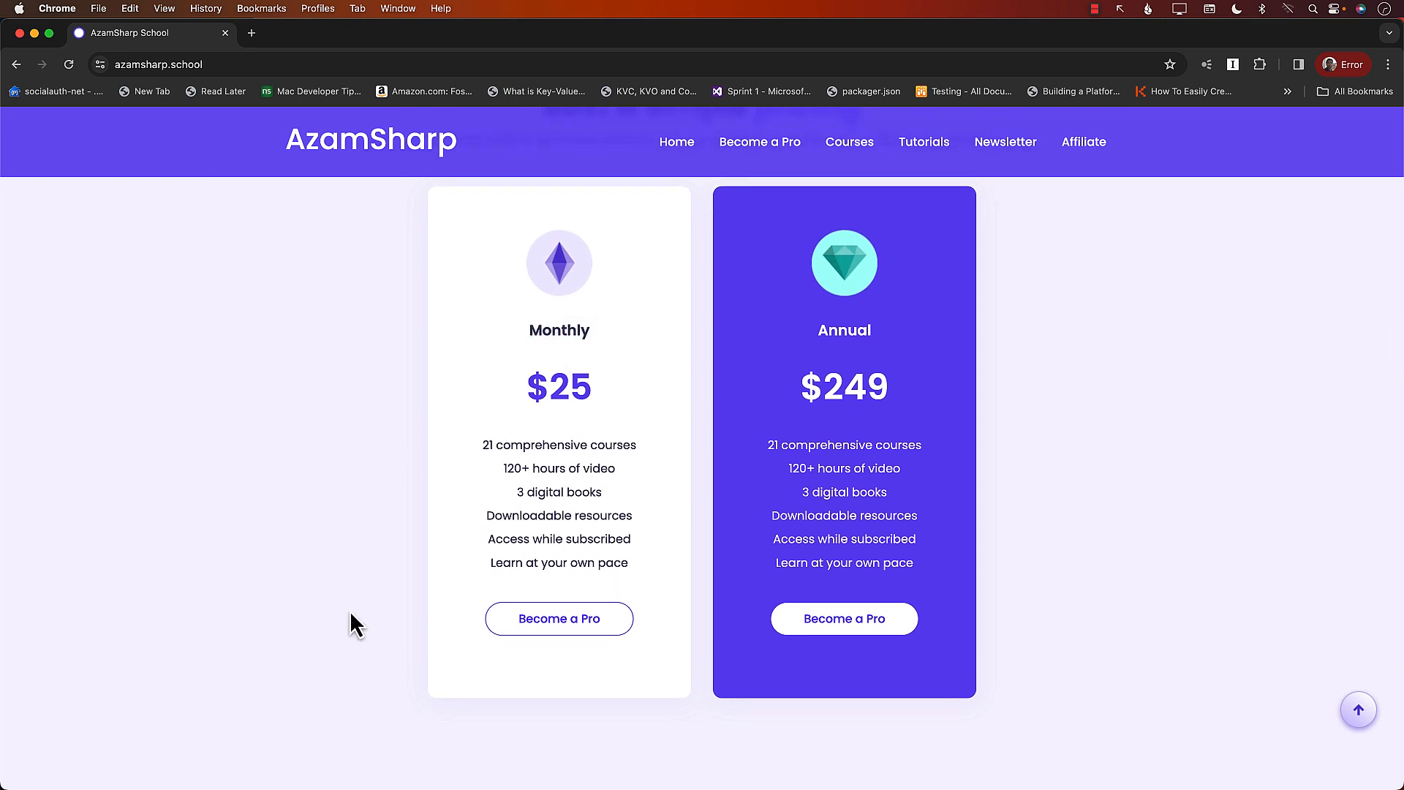
left_click_drag(483, 445, 648, 457)
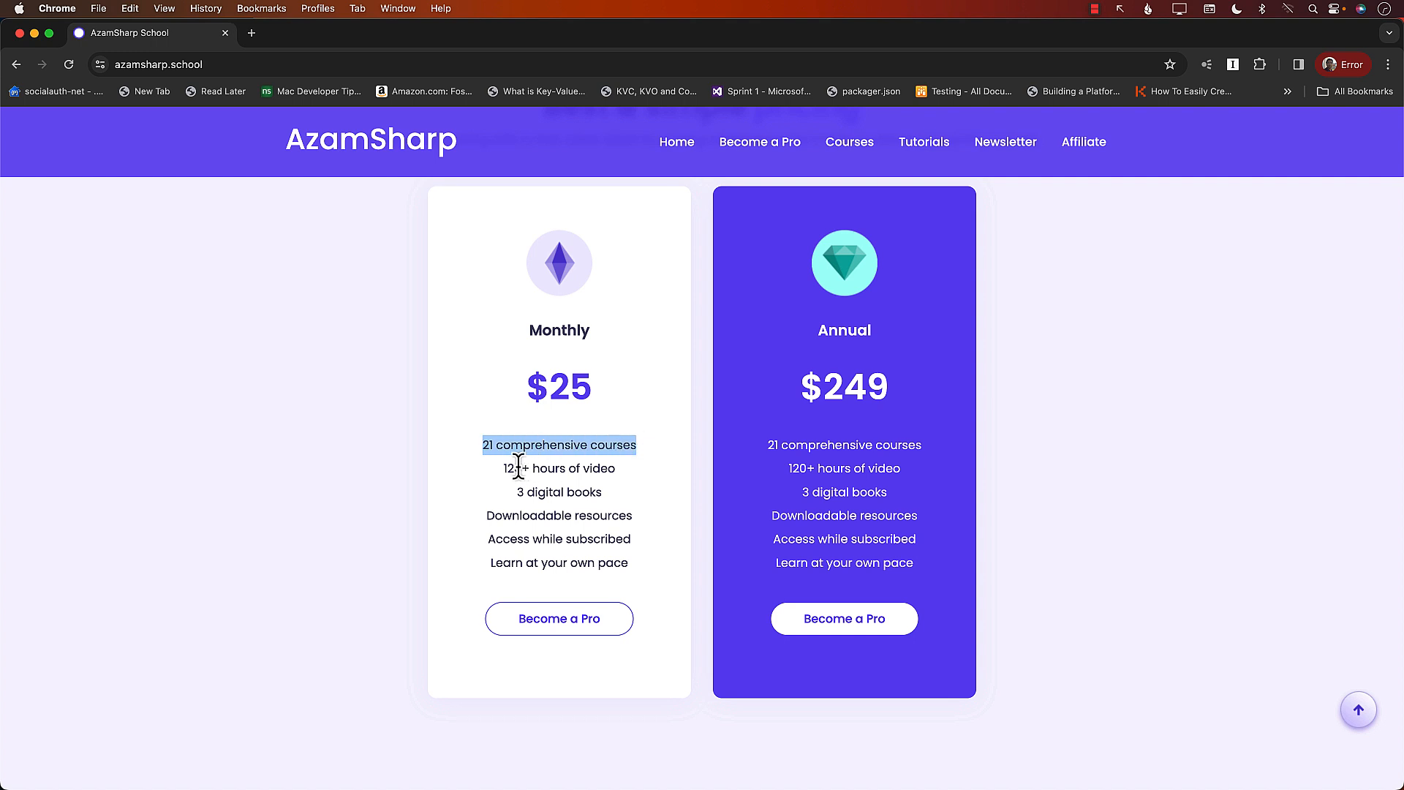
left_click_drag(504, 468, 627, 479)
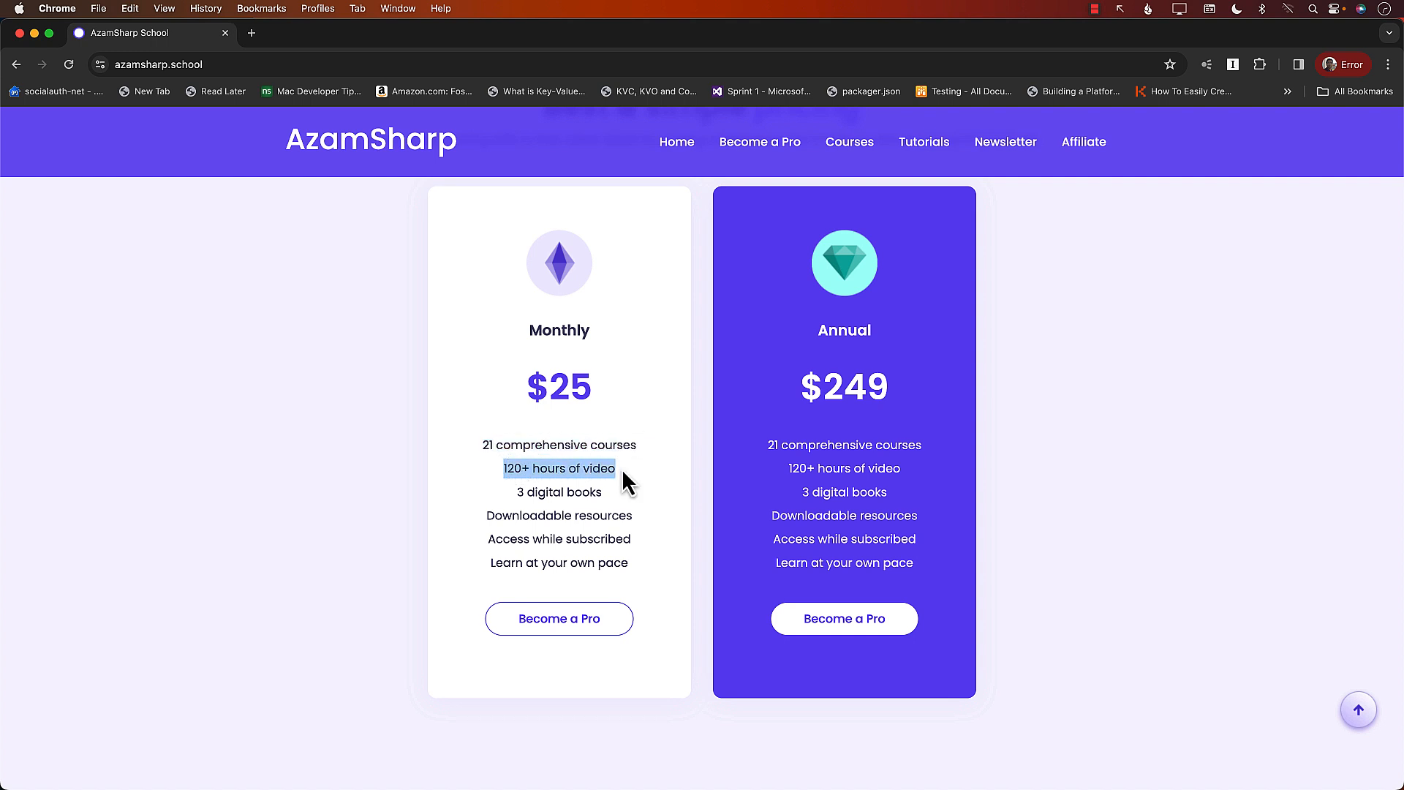
left_click(386, 523)
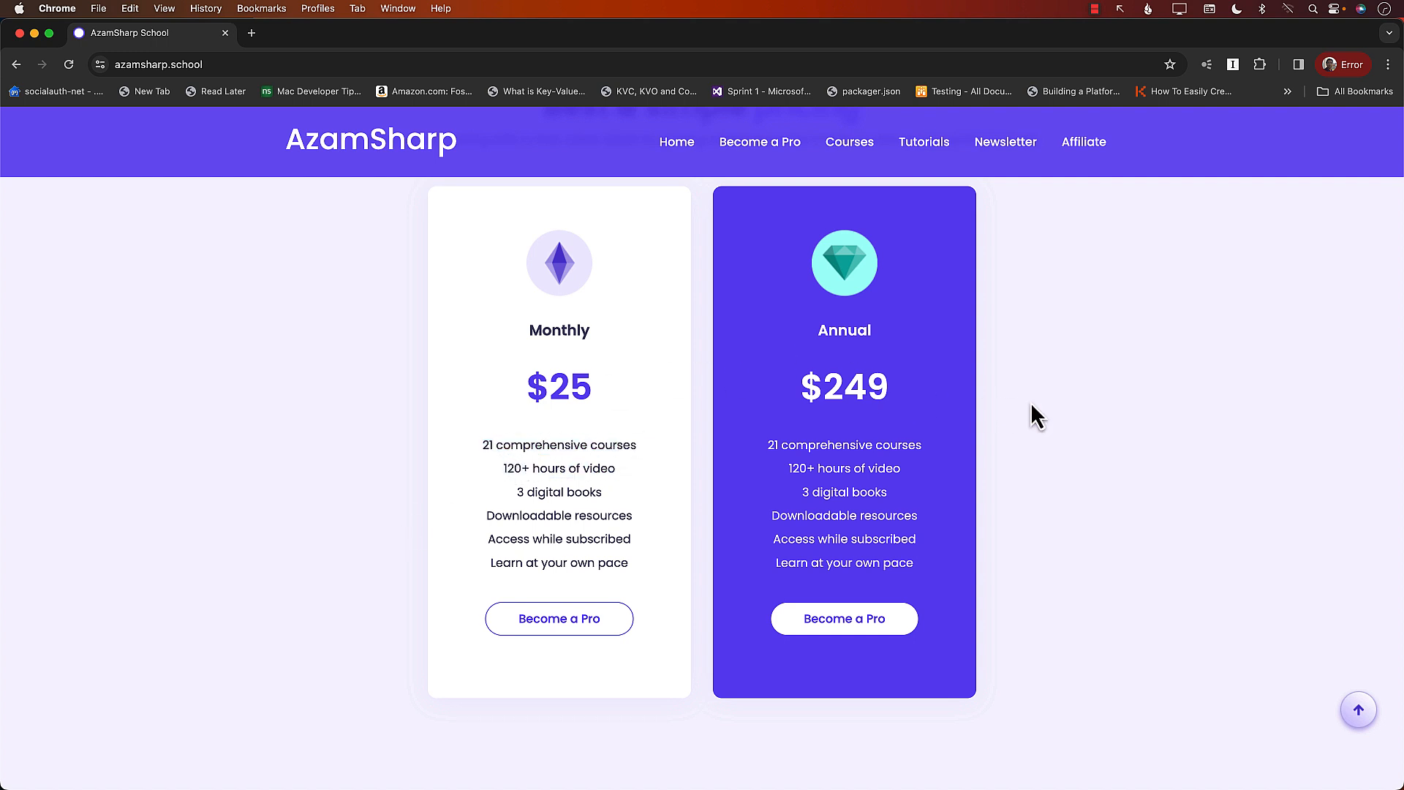
left_click_drag(804, 389, 1013, 417)
left_click(1060, 429)
left_click_drag(767, 443, 968, 460)
left_click(1034, 468)
left_click_drag(806, 387, 942, 400)
left_click(322, 463)
scroll(320, 461, "up", 1)
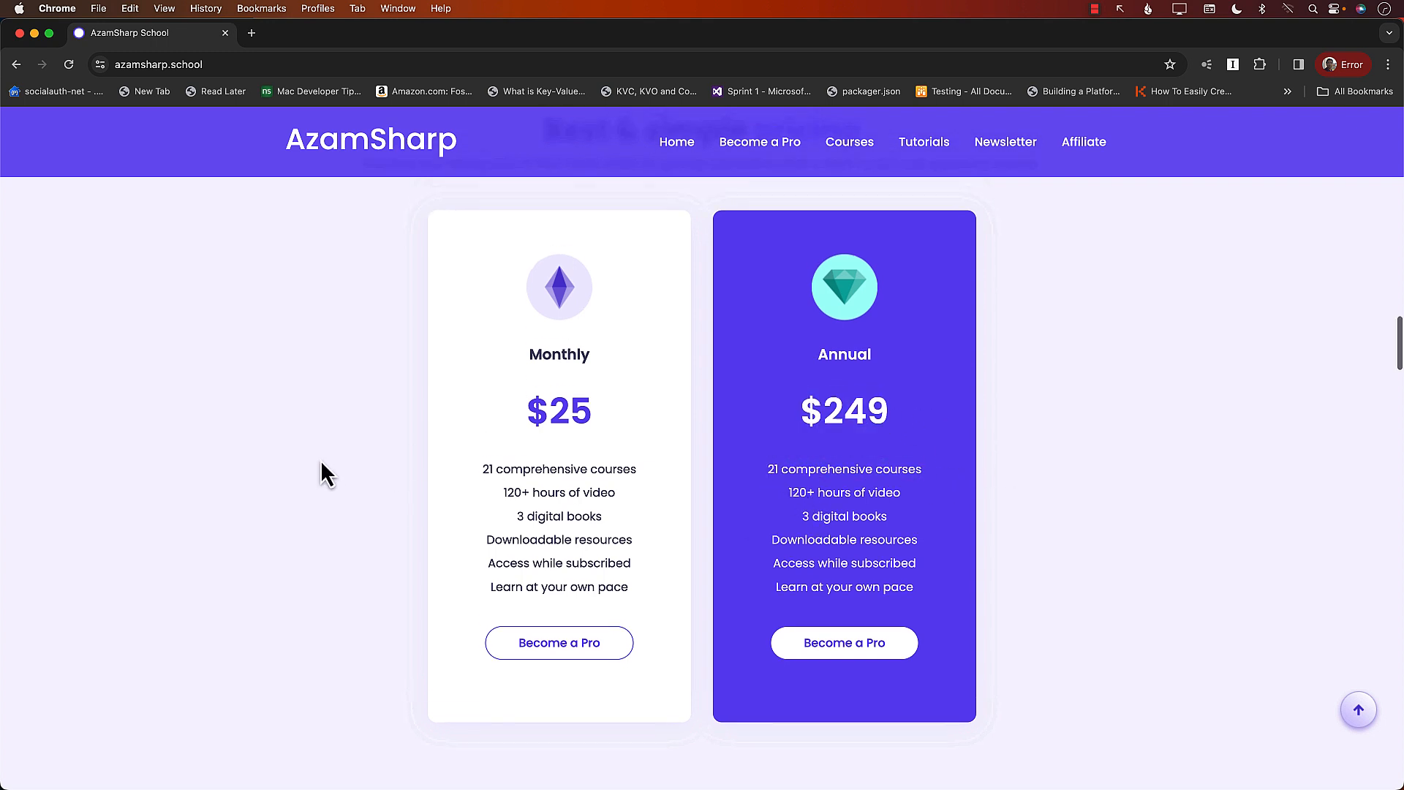
scroll(320, 461, "down", 10)
scroll(322, 474, "down", 2)
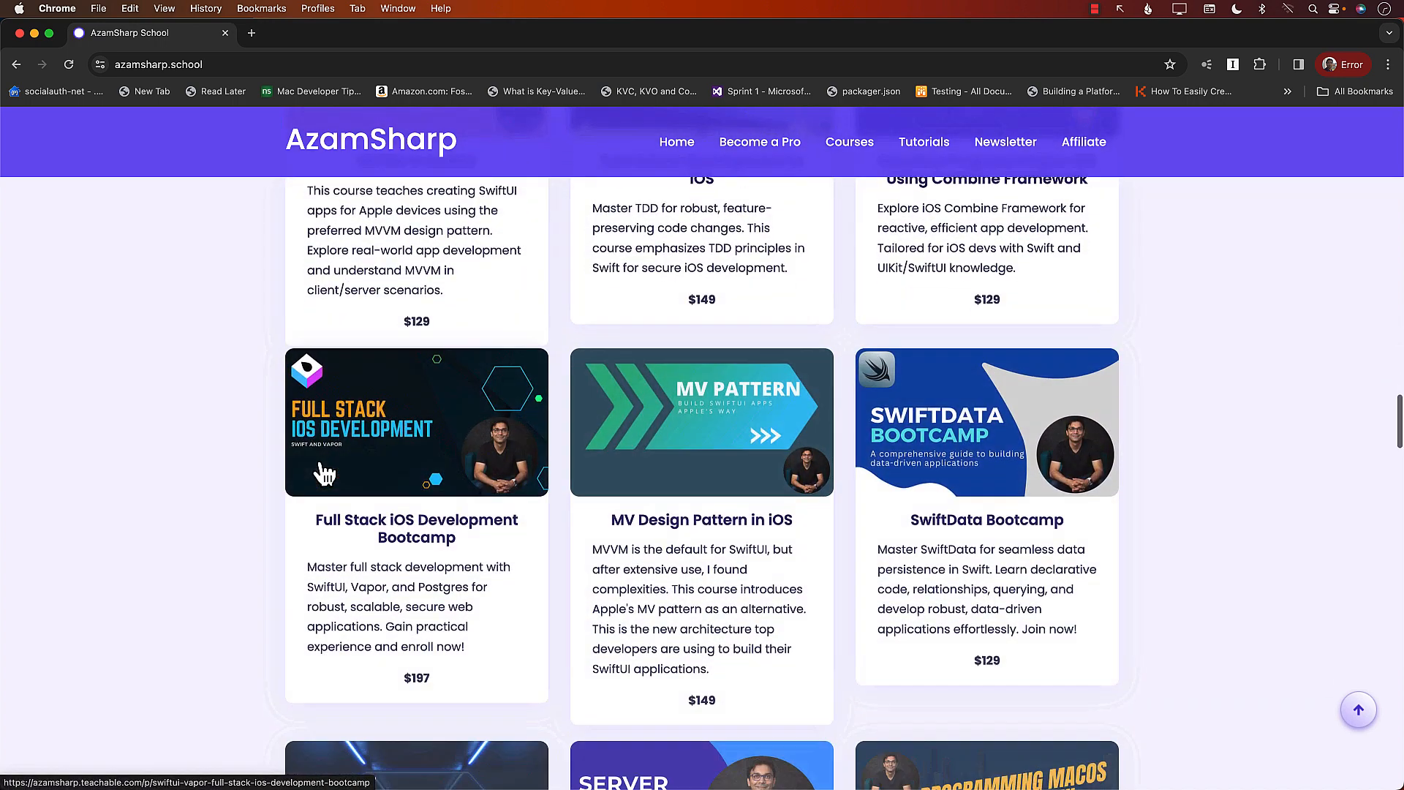